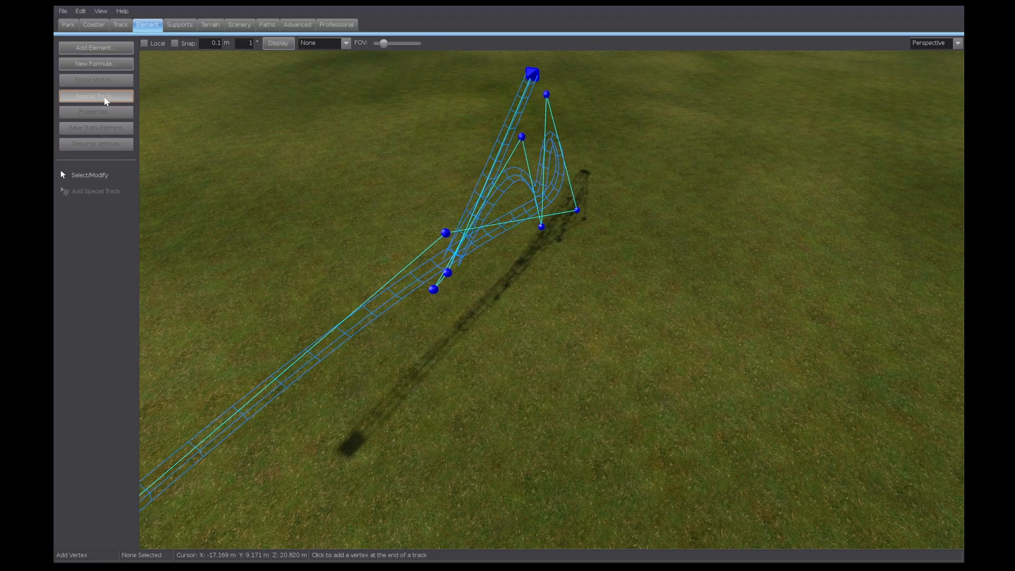
Add a Switch Track Merge element on the open grass beside the existing track
left_click(104, 96)
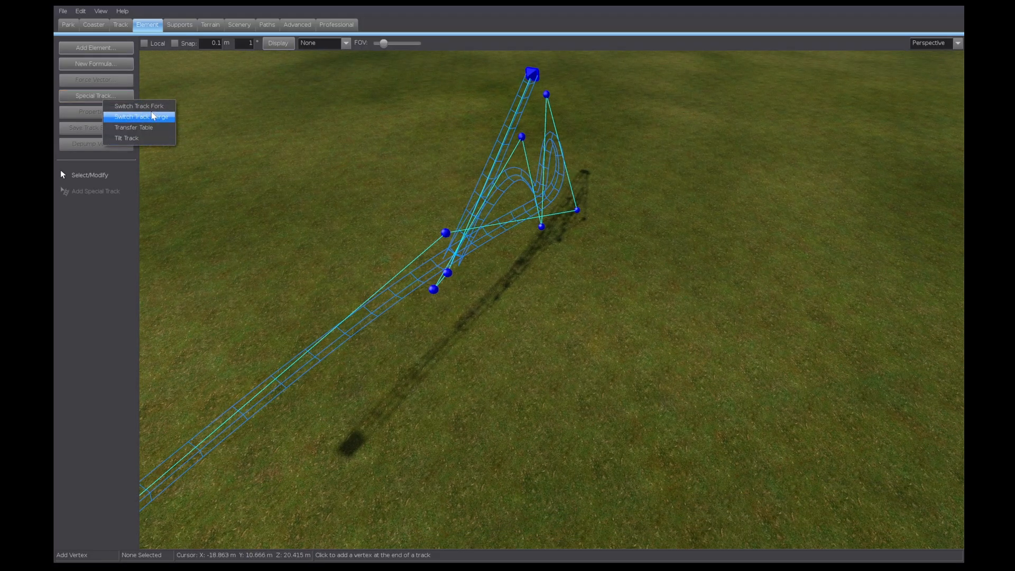
left_click(154, 118)
scroll(744, 310, "up", 6)
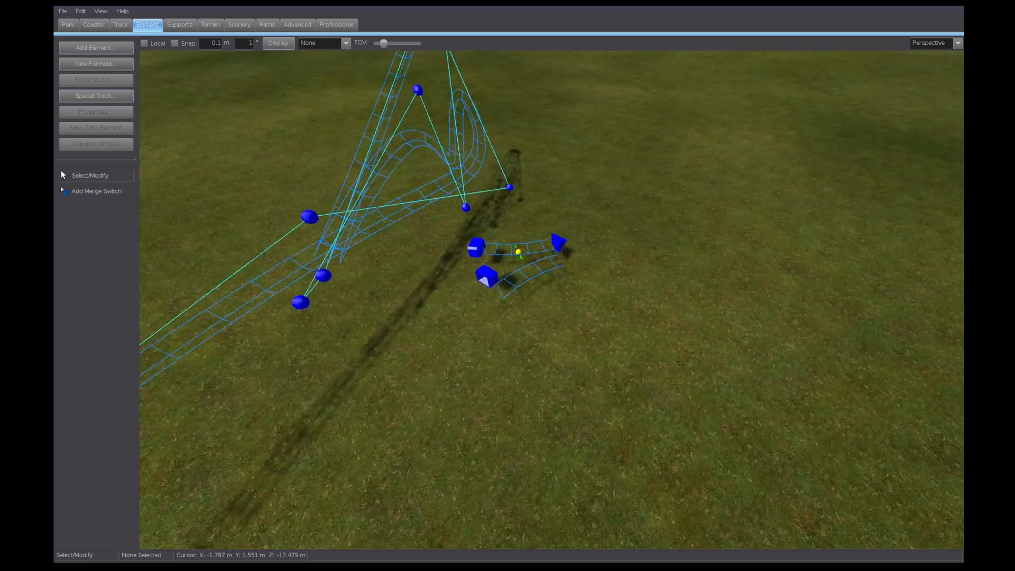
middle_click_drag(744, 310, 749, 314)
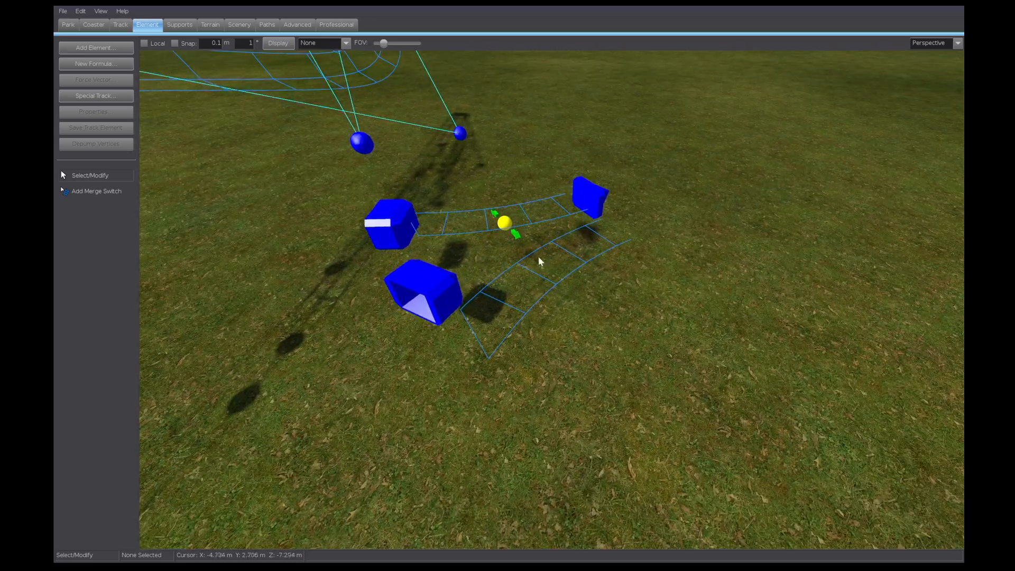
middle_click_drag(568, 280, 406, 131)
left_click(290, 43)
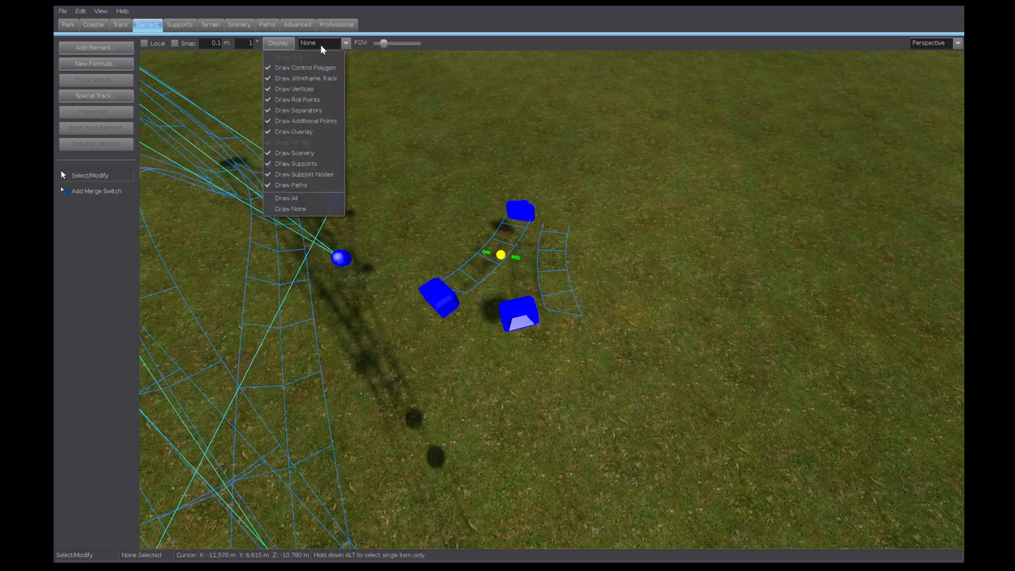
middle_click_drag(455, 212, 264, 228)
middle_click_drag(507, 232, 555, 233)
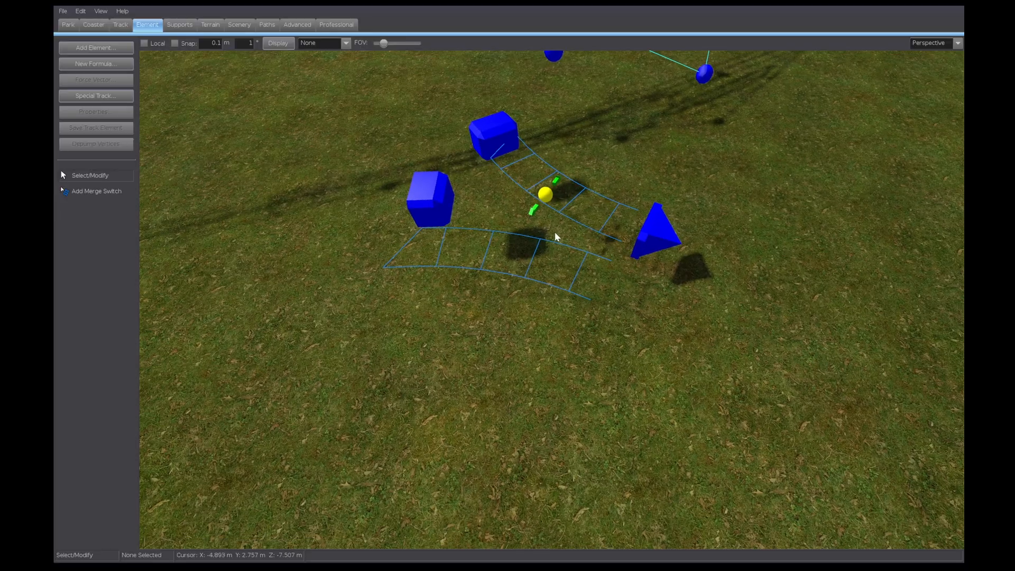
double_click(553, 247)
left_click(572, 161)
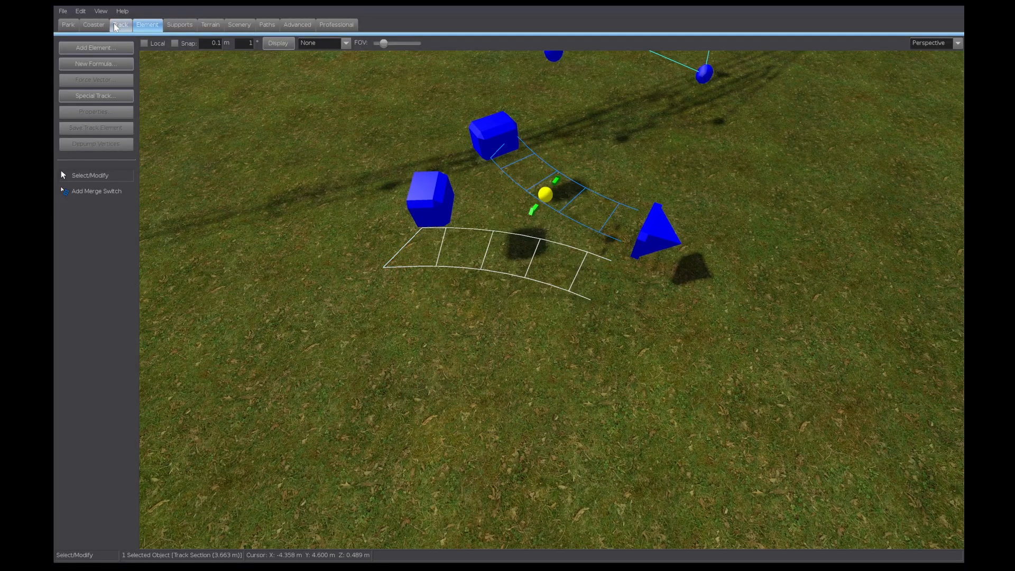
left_click(121, 24)
left_click(94, 256)
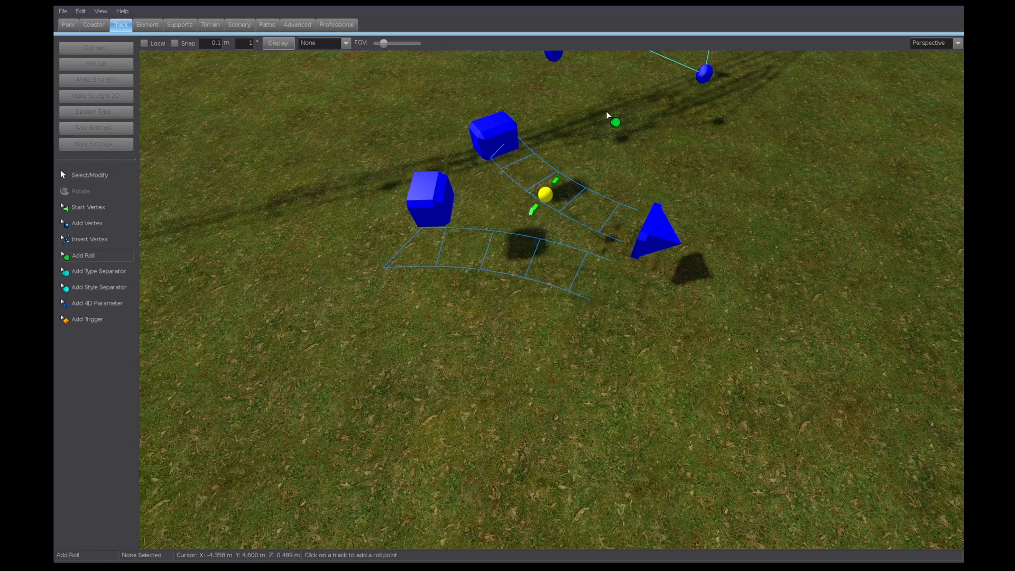
left_click(108, 178)
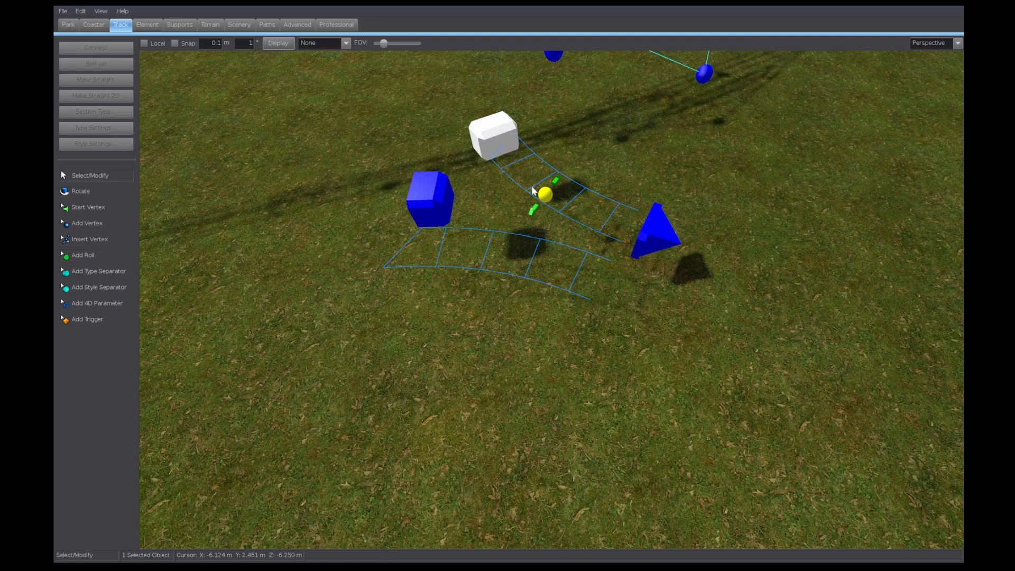
Review the merge switch's Switch Track Properties and its Special Track Properties
double_click(547, 196)
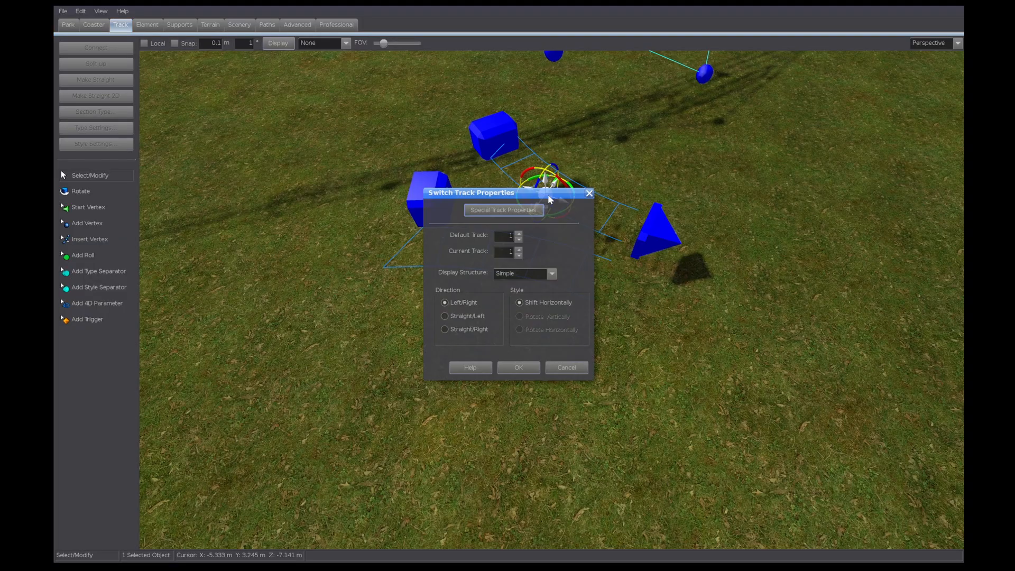
left_click(508, 211)
left_click(524, 350)
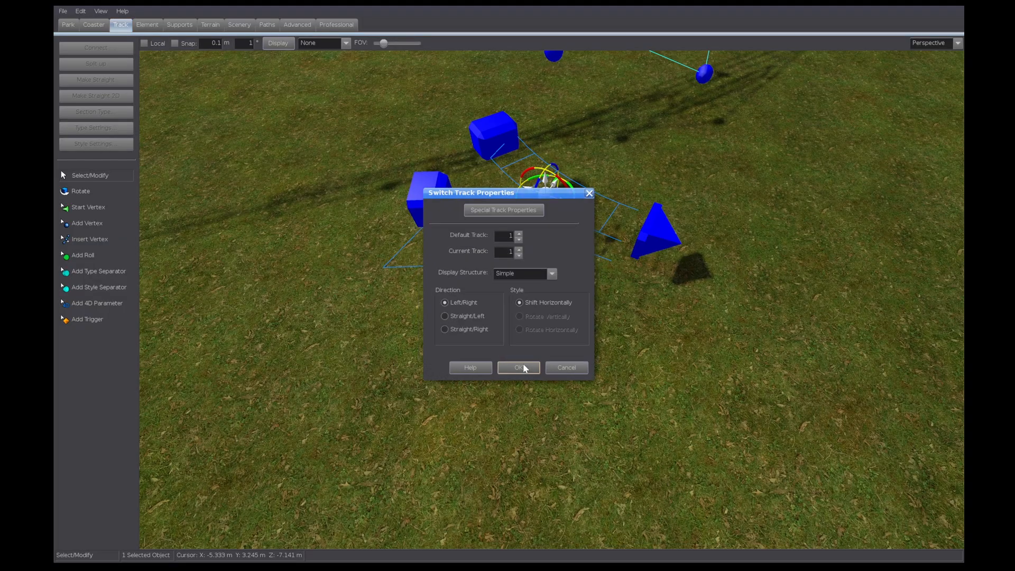
Close the merge switch's properties and move the switch along one axis of its manipulator
middle_click_drag(492, 349, 613, 313)
scroll(491, 349, "down", 4)
scroll(613, 313, "up", 3)
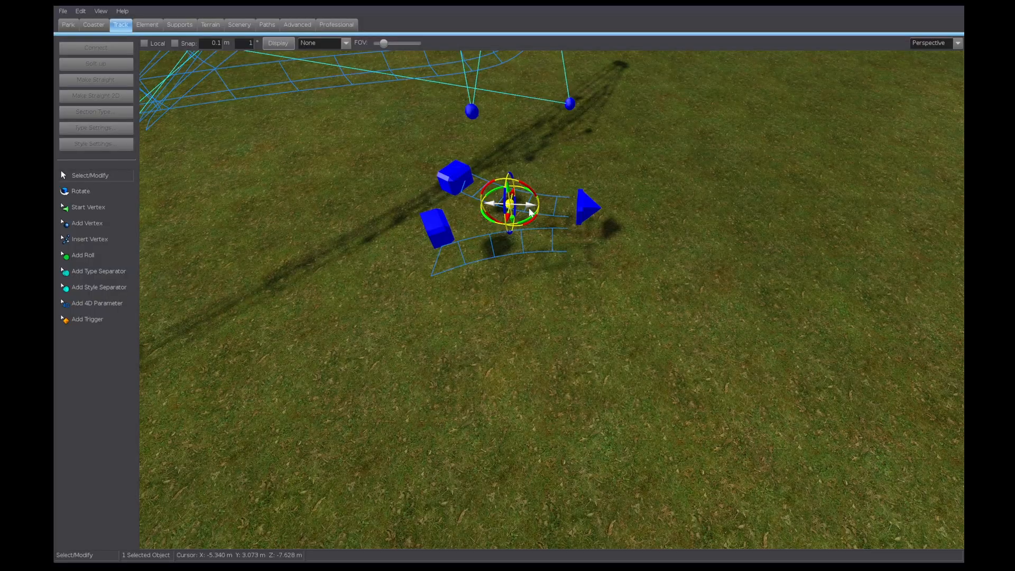
left_click_drag(529, 208, 670, 258)
middle_click_drag(670, 258, 734, 281)
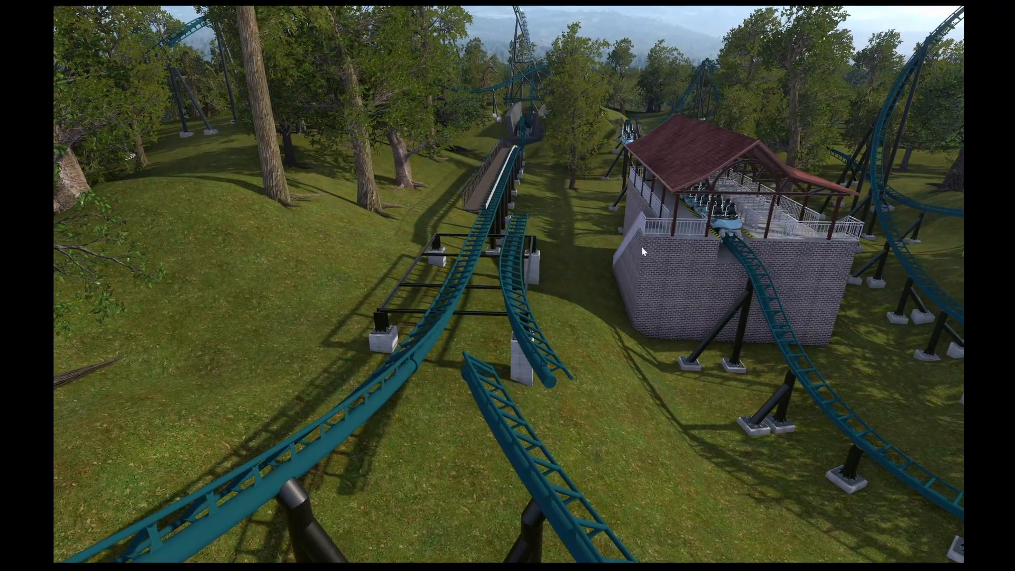
left_click_drag(642, 247, 589, 232)
left_click_drag(554, 261, 455, 249)
middle_click_drag(508, 286, 509, 319)
middle_click_drag(617, 234, 645, 241)
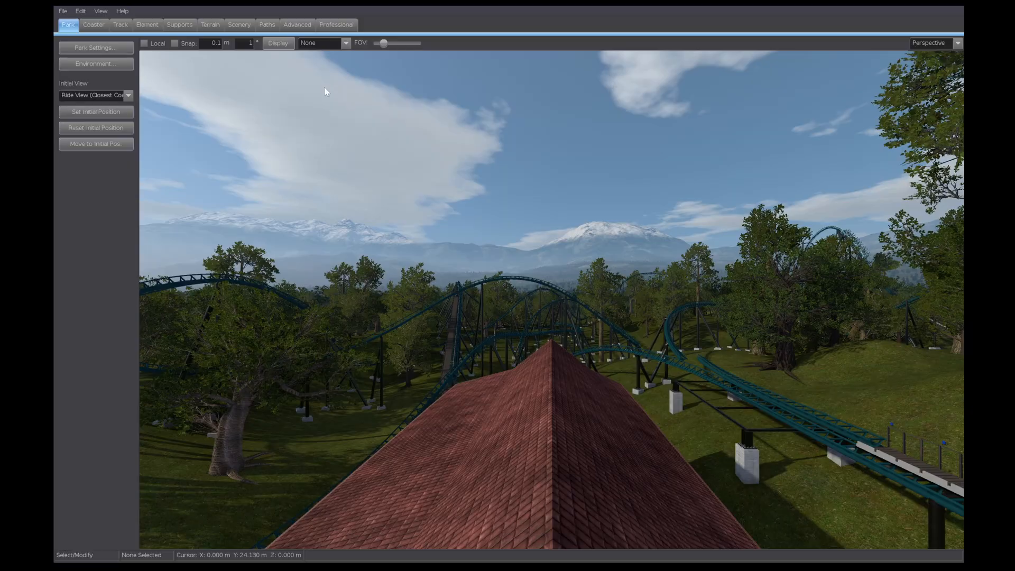
Try to move the sliding switch track piece across its support frame beside the station
left_click(93, 24)
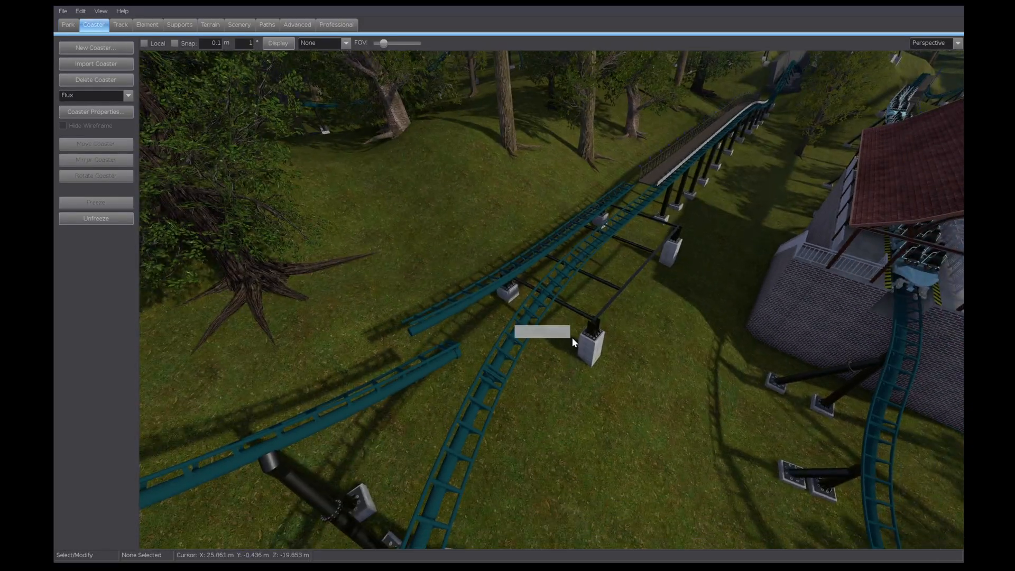
left_click(571, 336)
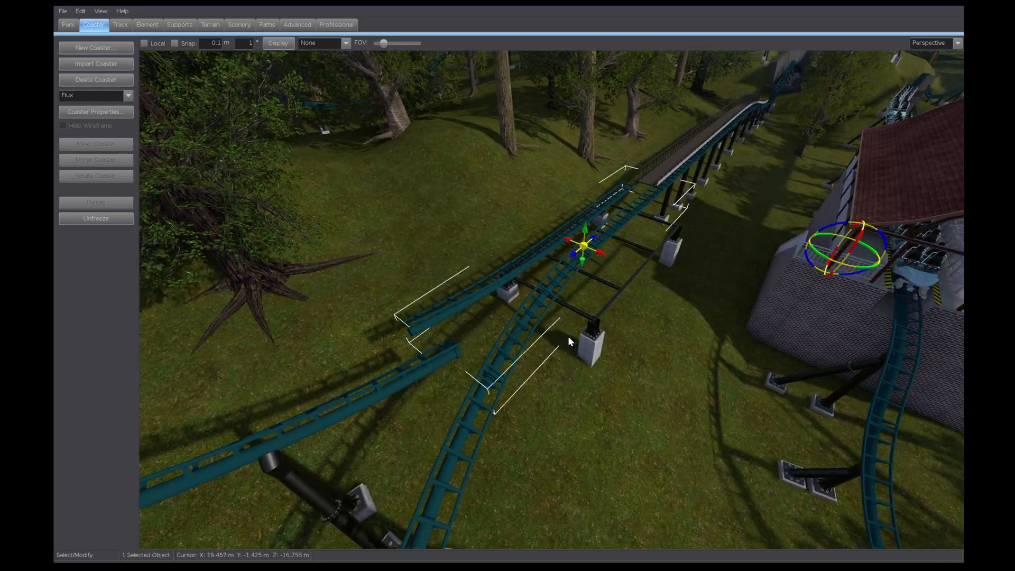
left_click_drag(602, 255, 513, 317)
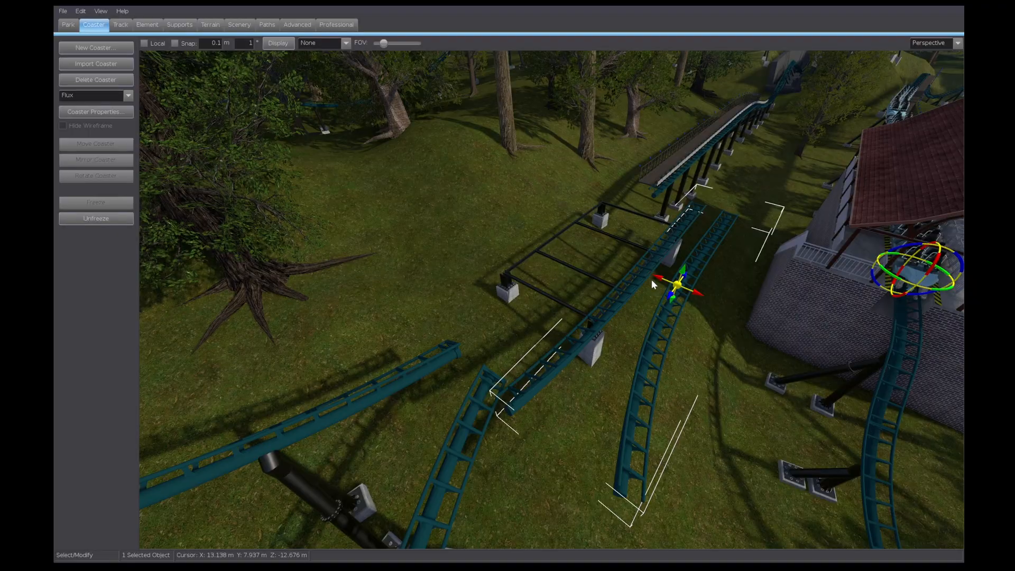
left_click_drag(666, 306, 629, 315)
Unfreeze the Flux coaster and limit the viewport display to the wireframe track
left_click(95, 218)
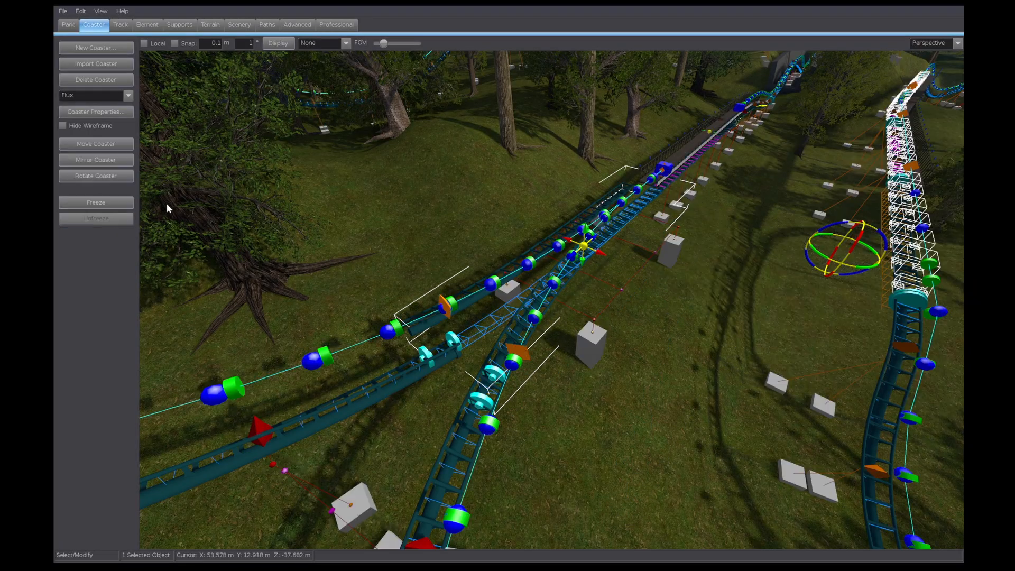
left_click(272, 44)
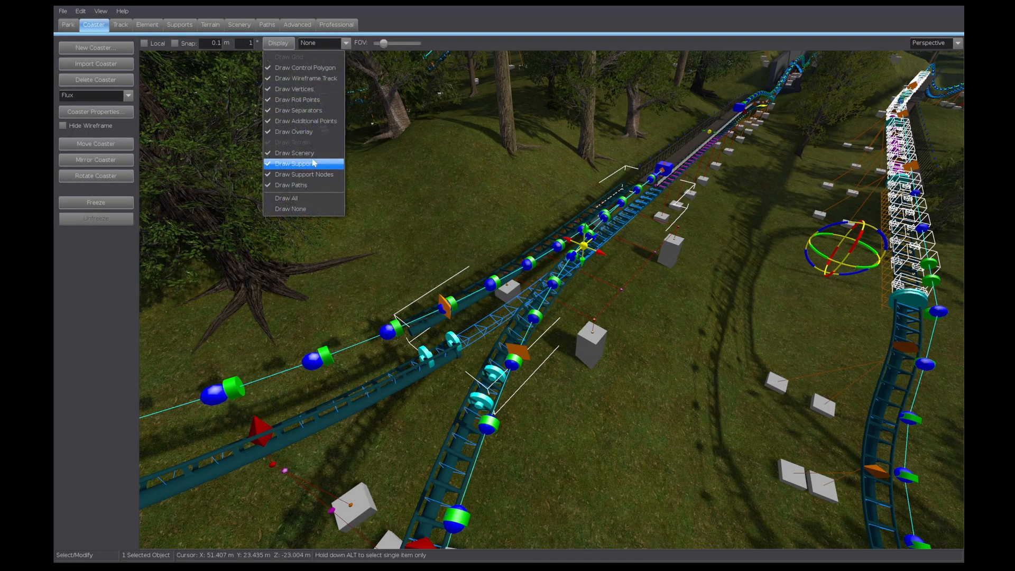
left_click(290, 209)
left_click(281, 43)
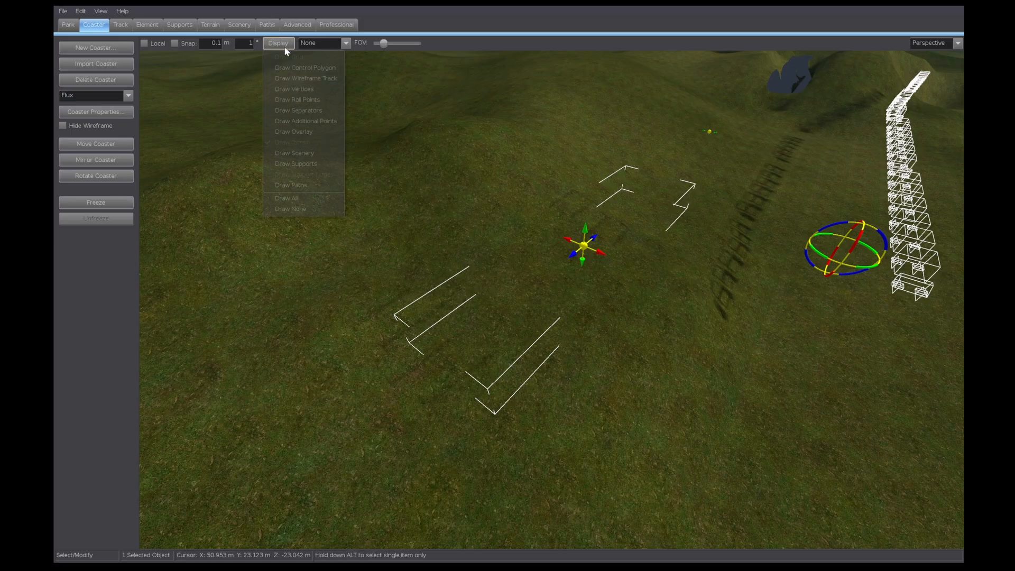
left_click(285, 79)
Try a distance of 10 m for the transfer table on the brake section
mouse_move(391, 227)
middle_mouse_down()
mouse_move(571, 370)
mouse_move(698, 375)
mouse_move(582, 317)
mouse_move(450, 381)
mouse_move(402, 370)
middle_mouse_up()
left_click(697, 372)
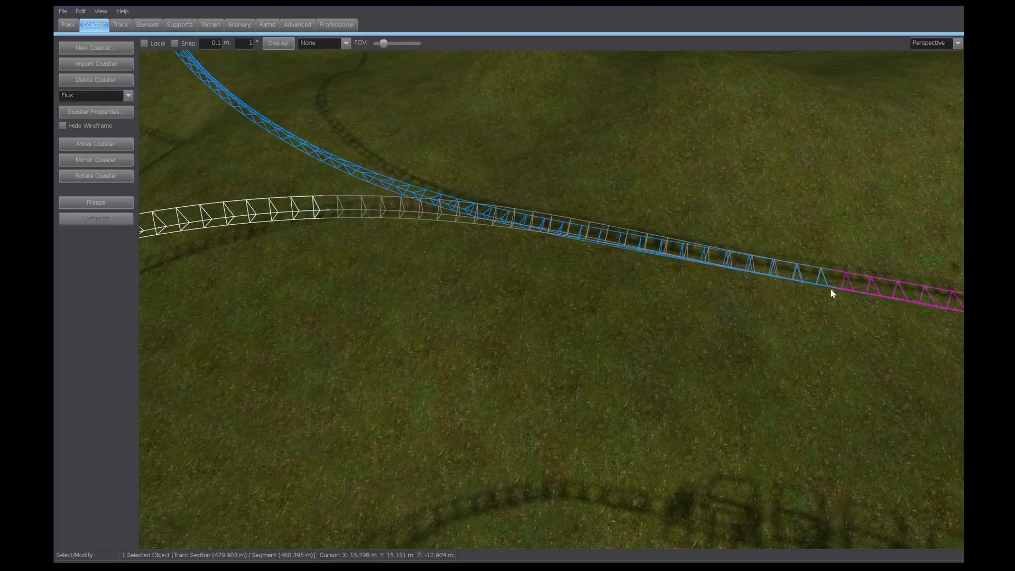
left_click(838, 286)
middle_click_drag(838, 286, 853, 285)
double_click(719, 260)
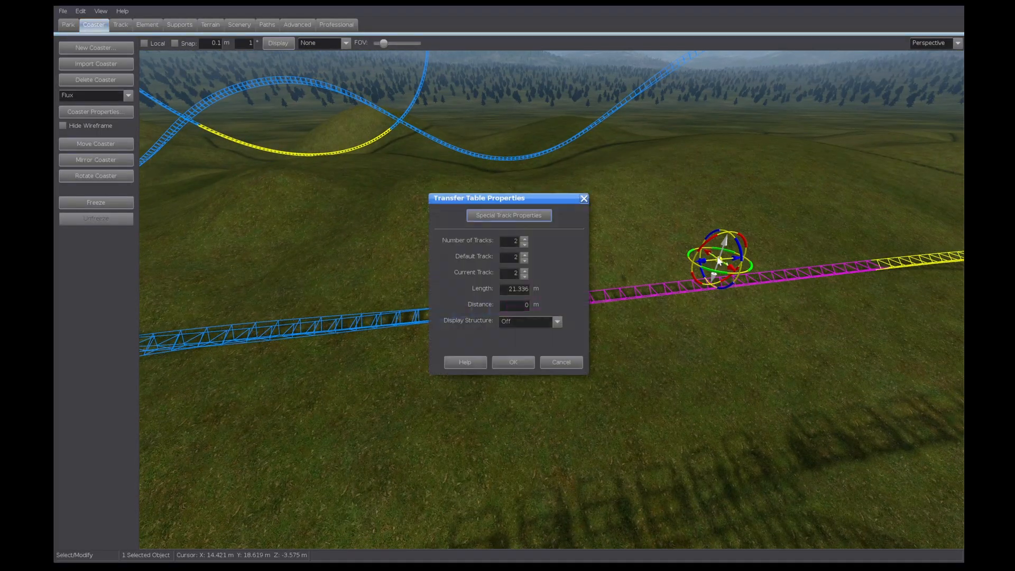
left_click(527, 358)
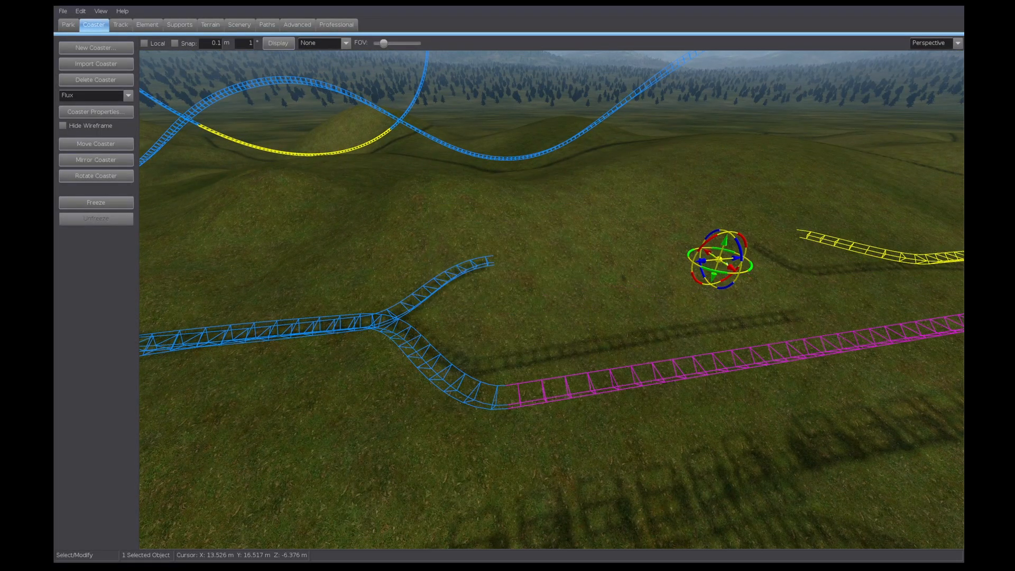
Examine both track branches leading into the transfer table and the track beyond it, selecting each branch
middle_click_drag(525, 348, 665, 312)
left_click(397, 258)
middle_click_drag(397, 258, 523, 302)
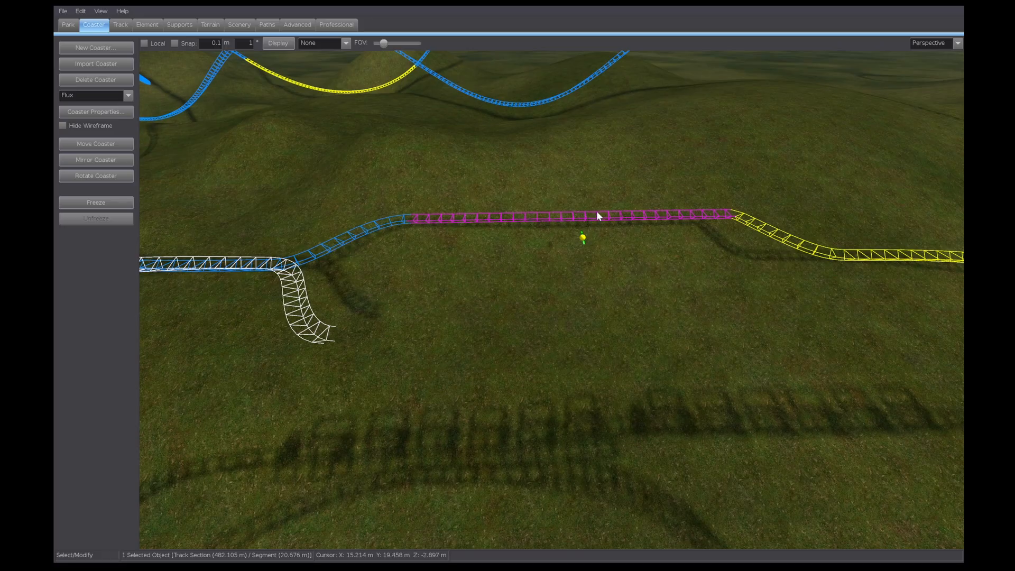
middle_click_drag(596, 215, 544, 222)
middle_click_drag(497, 282, 497, 324)
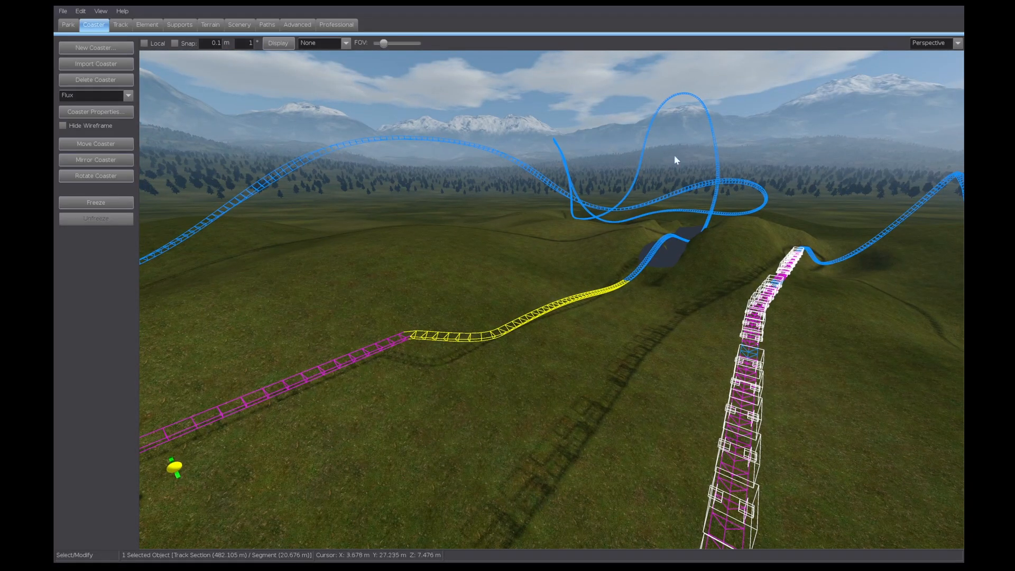
middle_click_drag(586, 299, 315, 347)
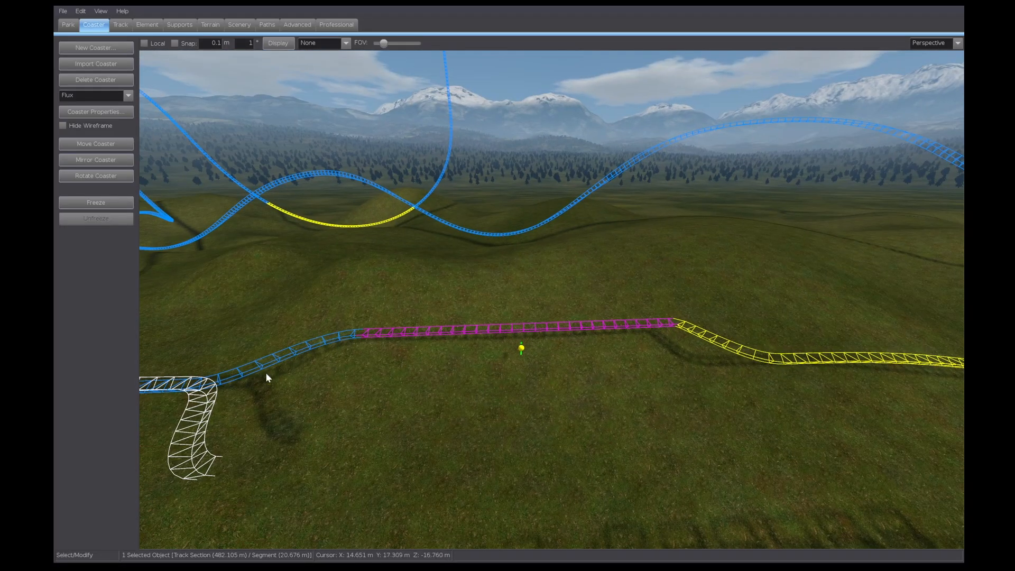
middle_click_drag(266, 376, 509, 274)
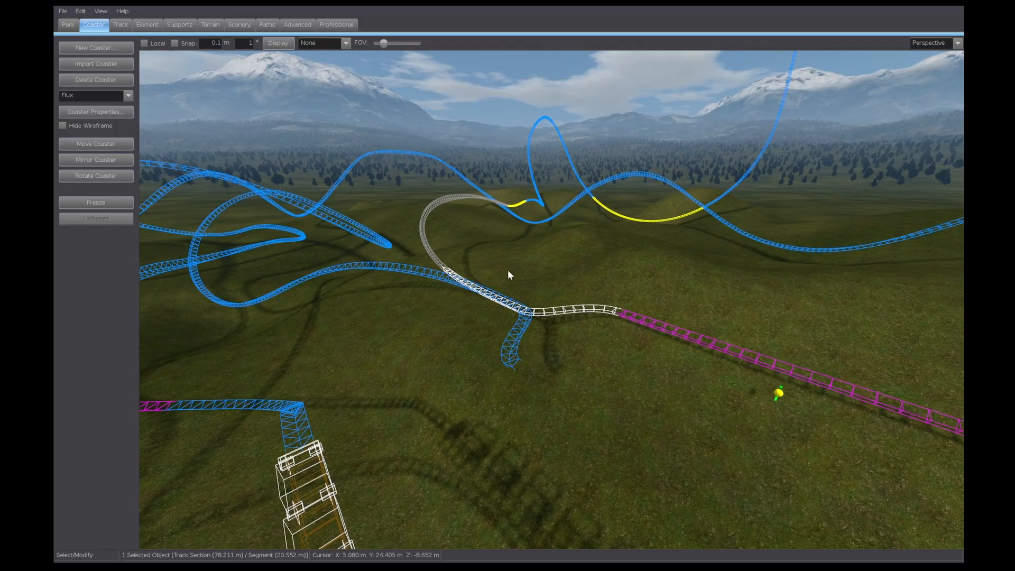
left_click(633, 244)
middle_click_drag(634, 244, 549, 319)
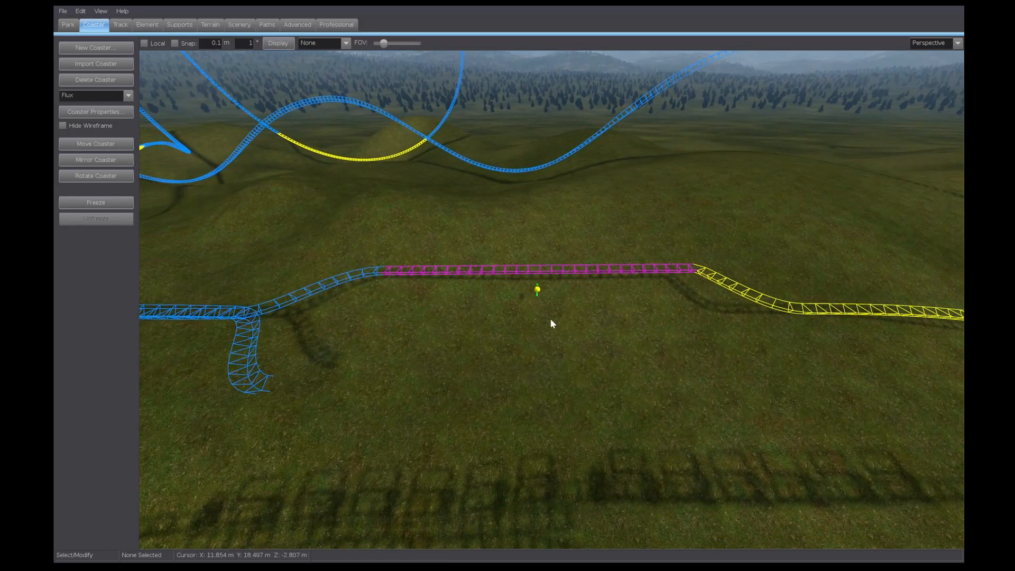
Check the switch time in the transfer table's Special Track Properties and close both dialogs
double_click(537, 290)
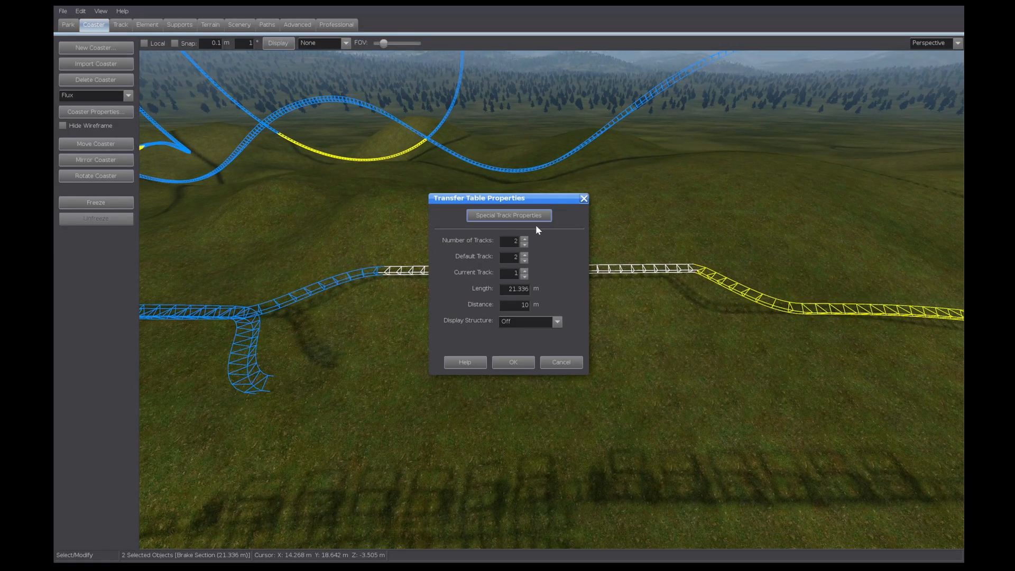
left_click(538, 219)
left_click(487, 323)
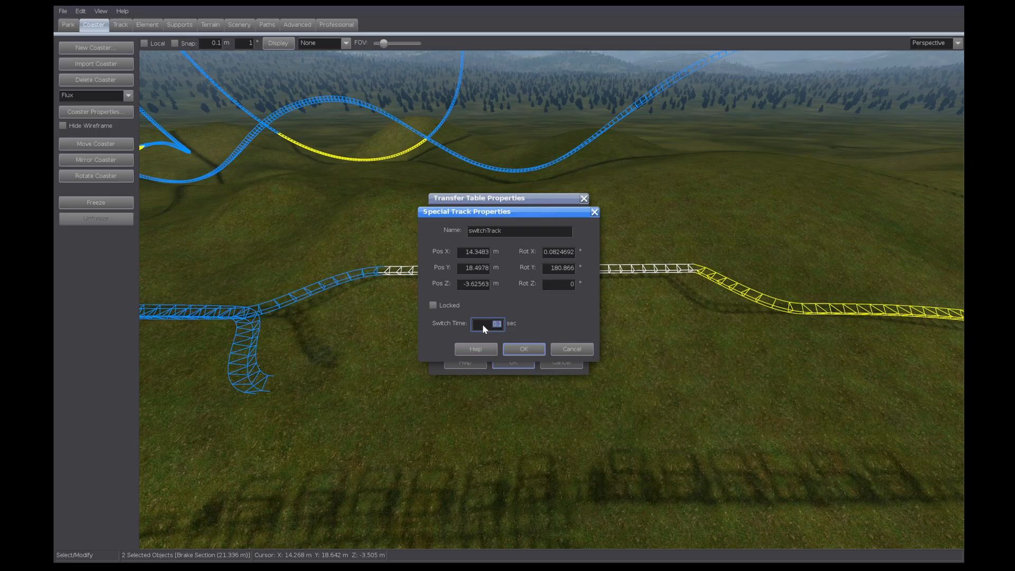
left_click(525, 349)
left_click(518, 361)
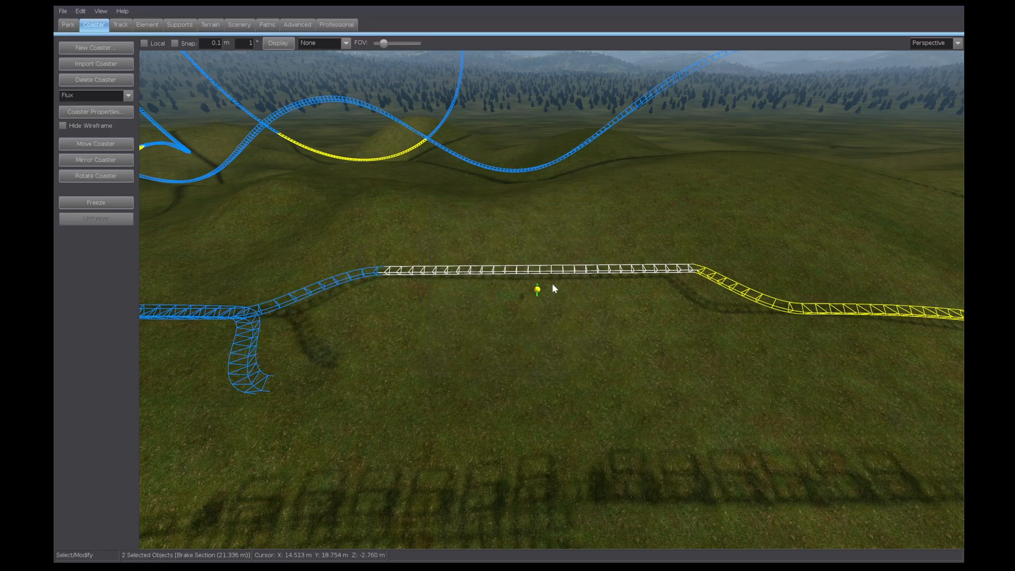
Close the transfer table's properties, revert its distance change, and inspect the two tracks converging on it
double_click(537, 290)
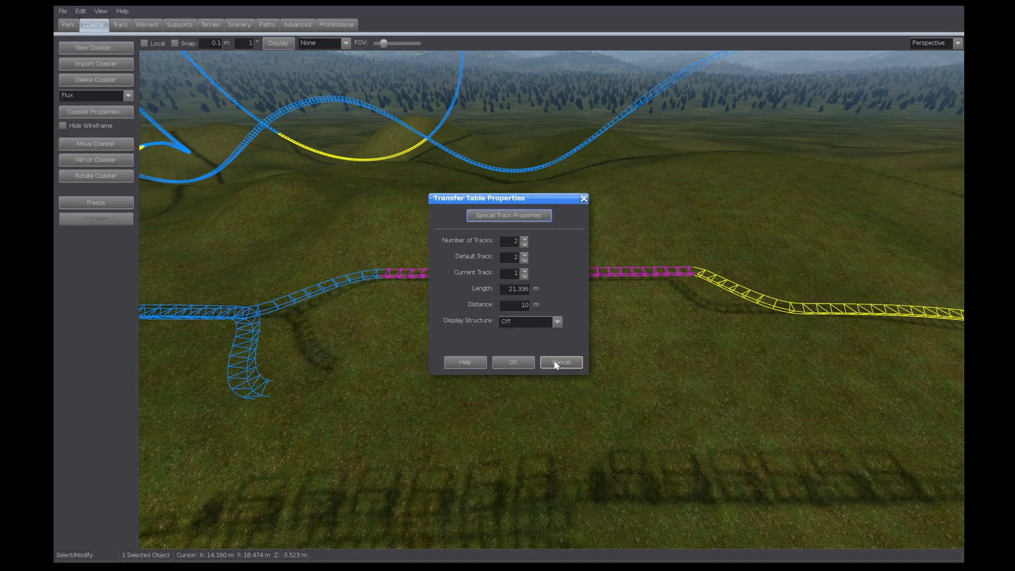
left_click(555, 363)
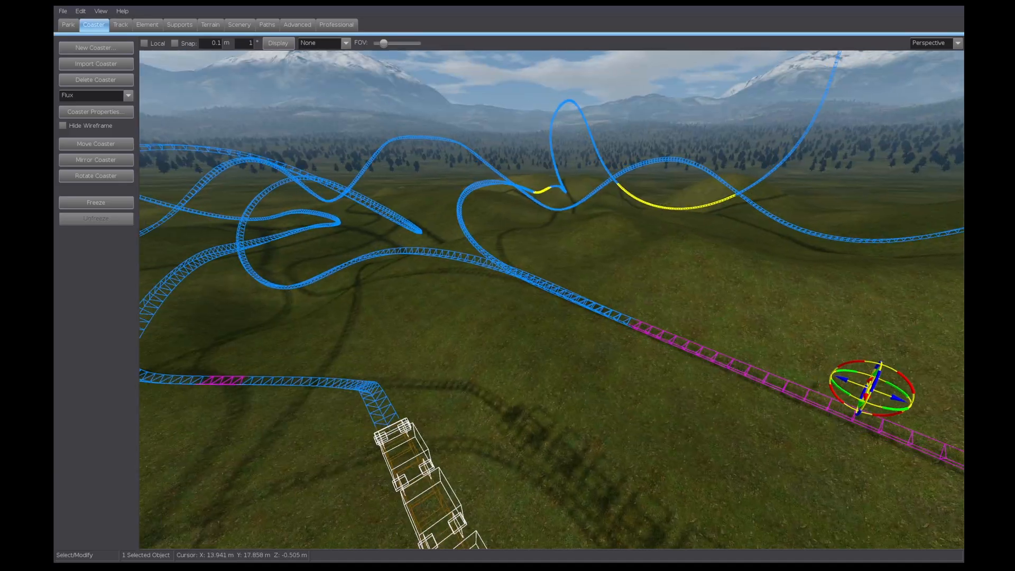
middle_click_drag(581, 336, 417, 394)
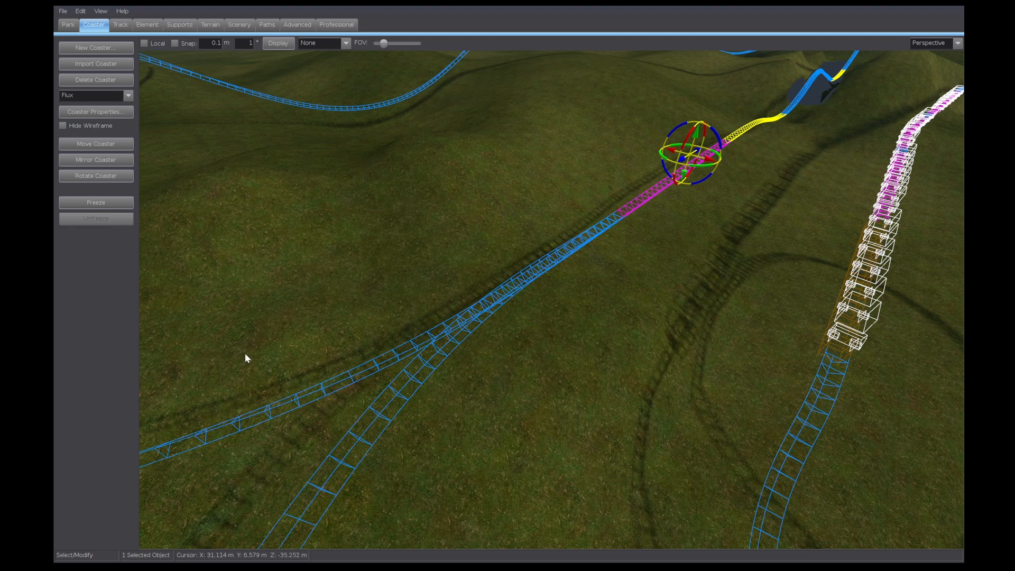
right_click_drag(676, 149, 708, 89)
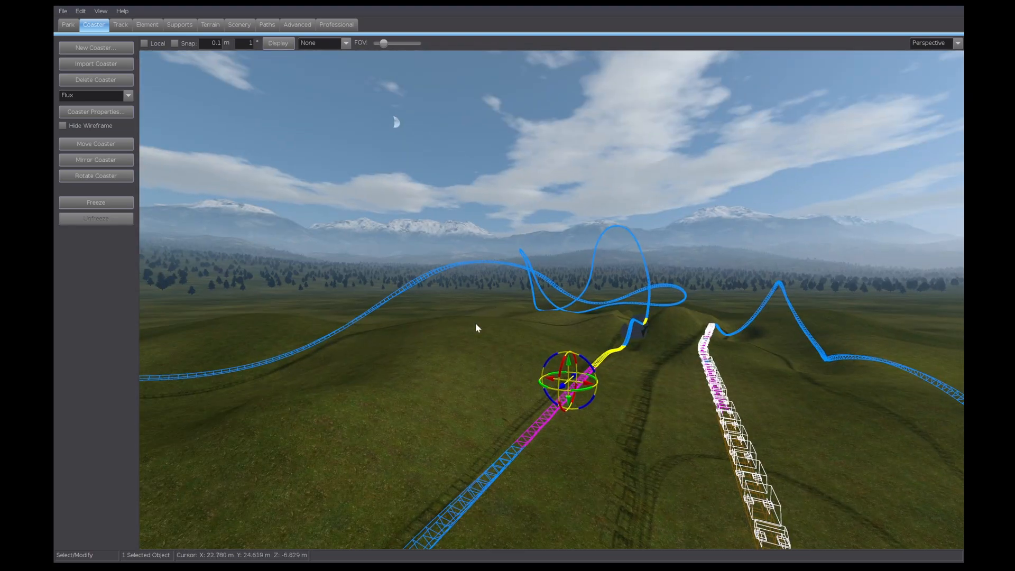
mouse_move(567, 417)
right_mouse_down()
mouse_move(528, 471)
mouse_move(497, 492)
mouse_move(444, 503)
mouse_move(561, 412)
mouse_move(481, 414)
mouse_move(569, 409)
mouse_move(523, 391)
mouse_move(567, 400)
right_mouse_up()
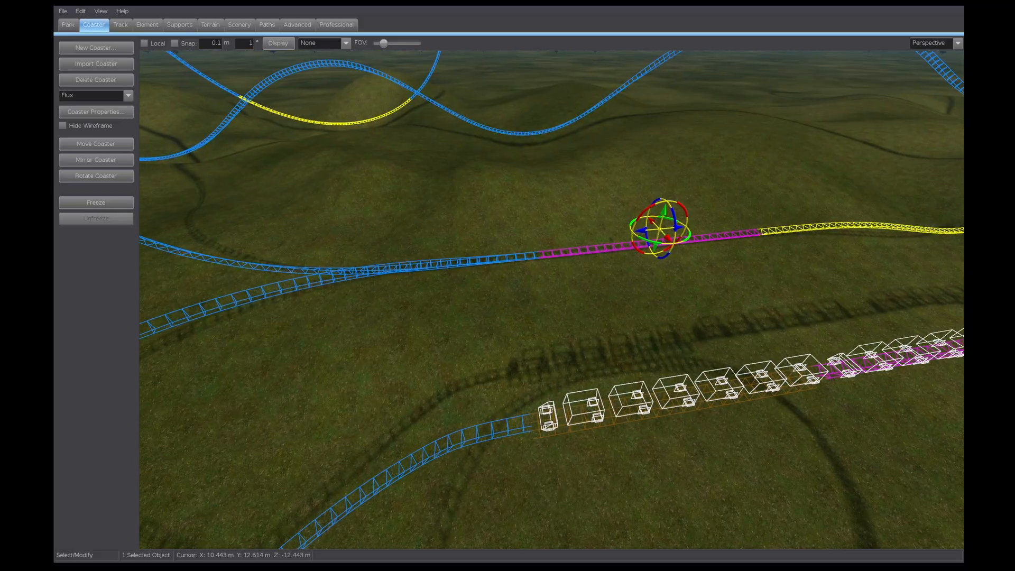
Turn on the display of all park elements and select the sliding switch track object where the two branches merge
right_click_drag(589, 270, 617, 256)
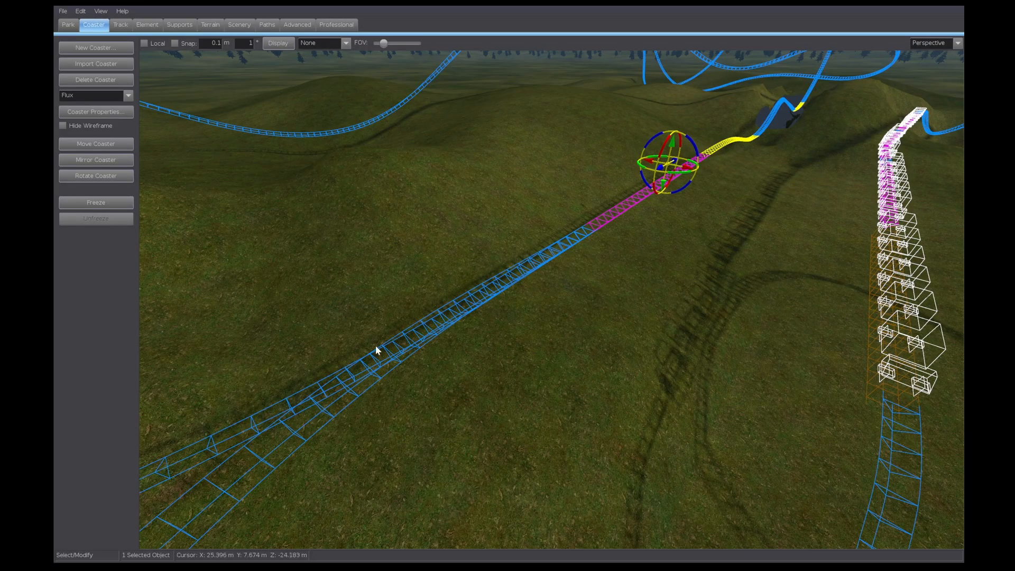
mouse_move(389, 385)
right_mouse_down()
mouse_move(382, 392)
mouse_move(423, 389)
mouse_move(415, 418)
mouse_move(405, 378)
right_mouse_up()
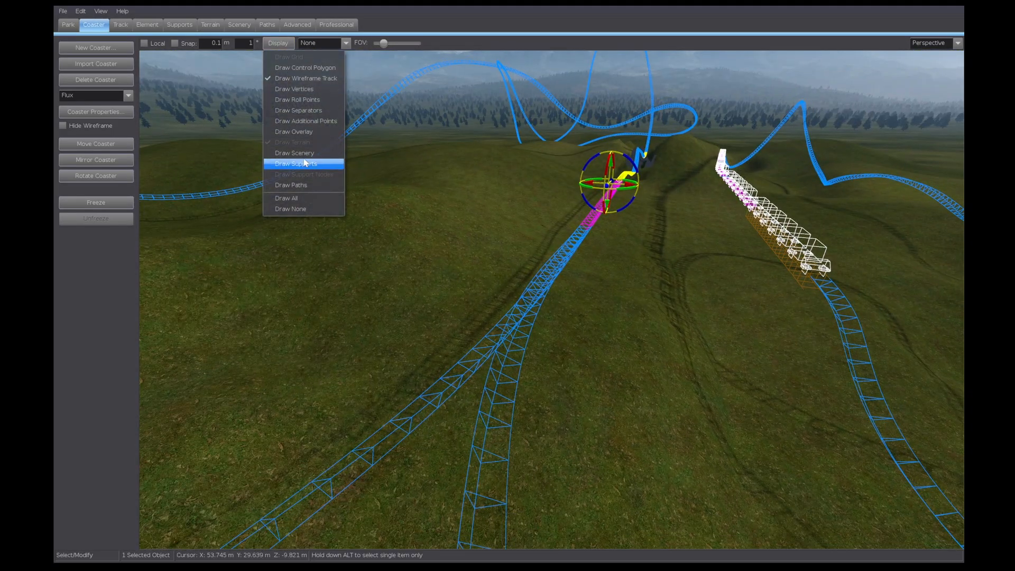
left_click(288, 199)
right_click_drag(579, 236, 537, 256)
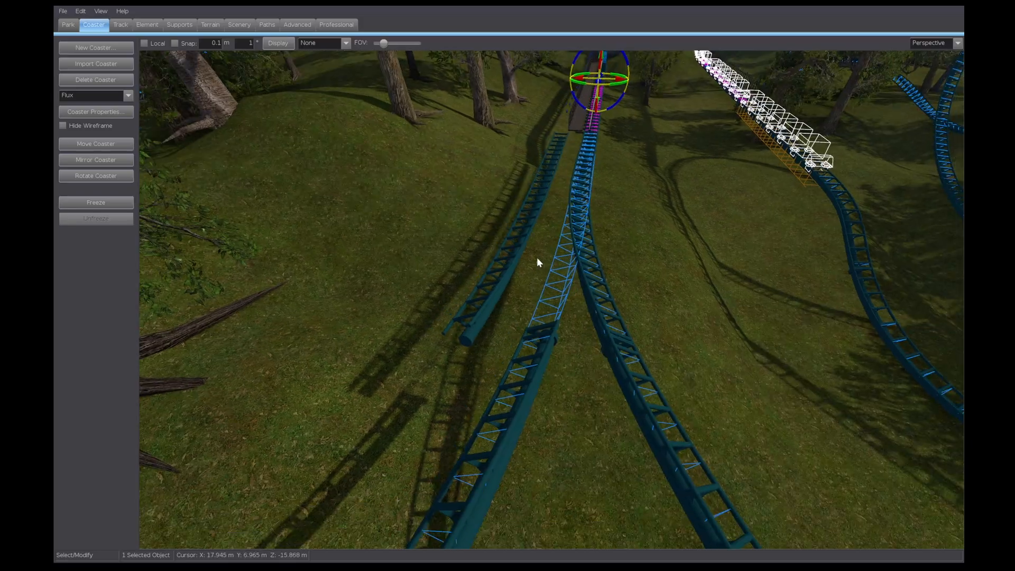
left_click(527, 250)
left_click(527, 250)
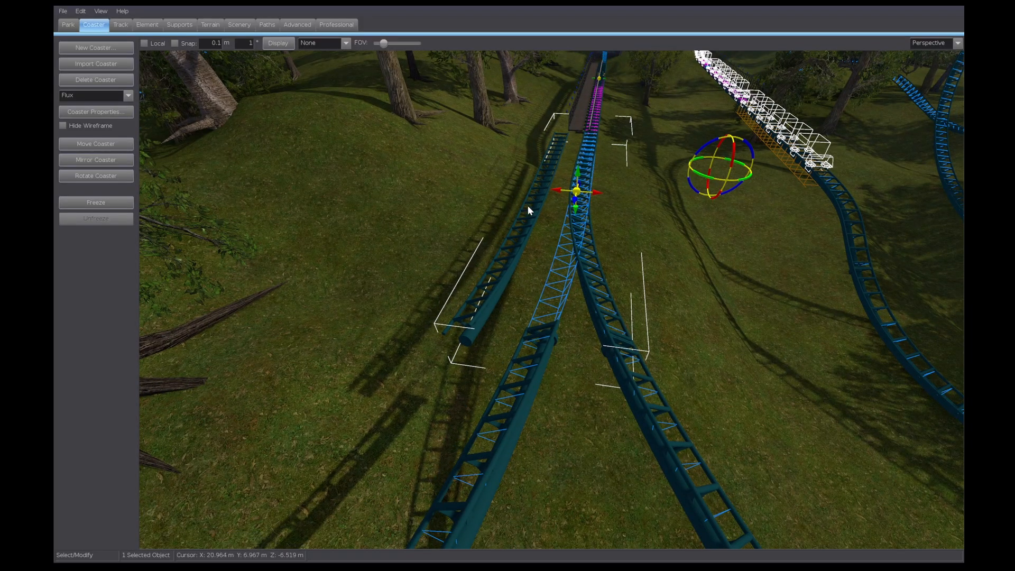
right_click_drag(535, 208, 699, 219)
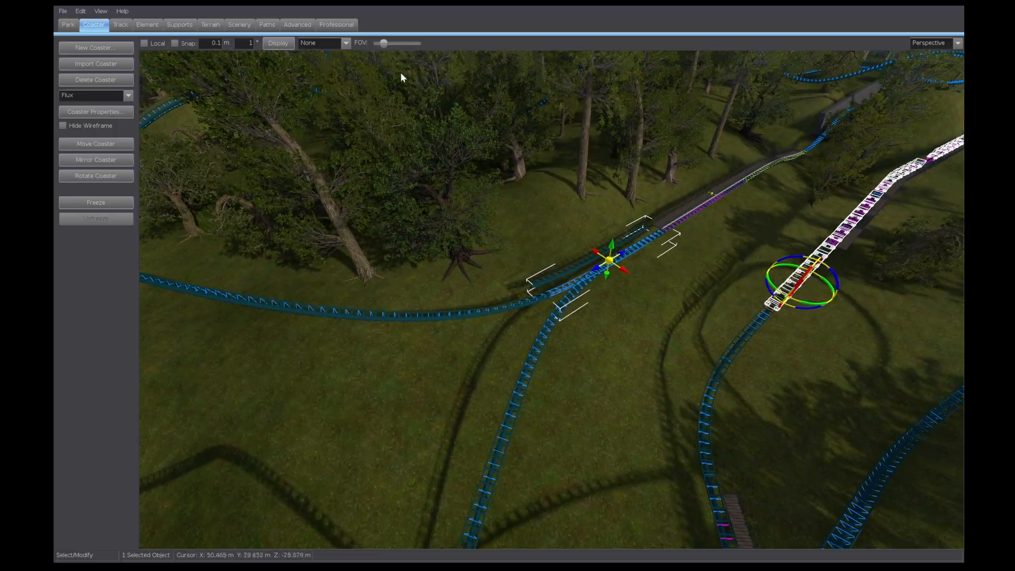
Bring up the Professional import and export tools, reselect the sliding switch track object, and examine it with its adjoining branches
left_click(336, 26)
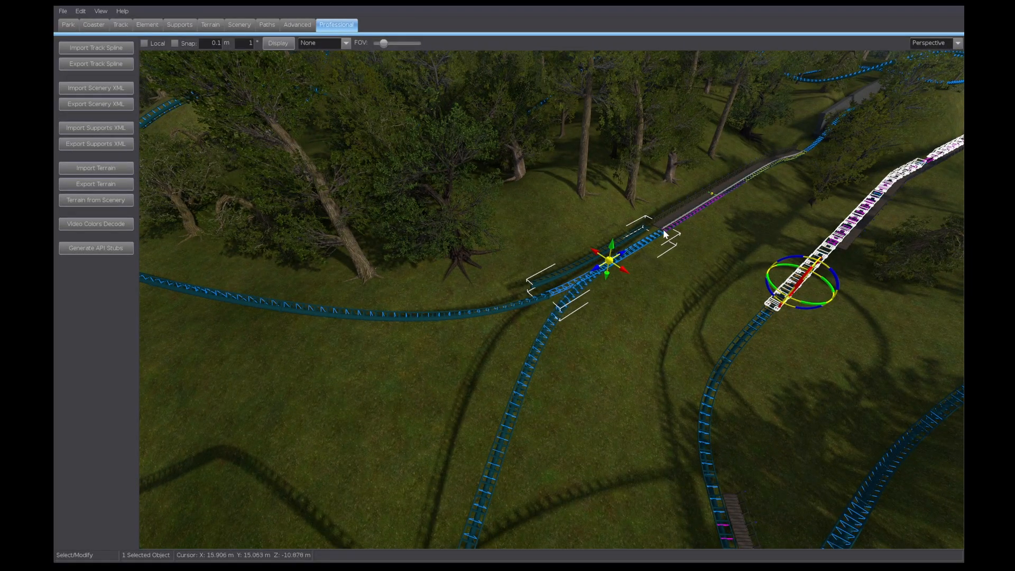
mouse_move(664, 235)
right_mouse_down()
mouse_move(661, 211)
mouse_move(665, 235)
right_mouse_up()
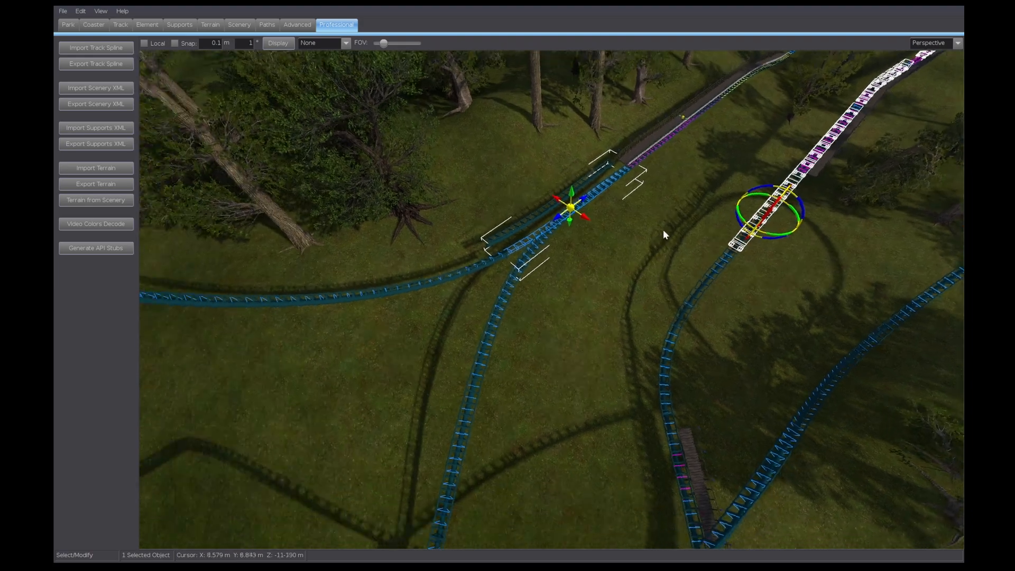
right_click_drag(597, 258, 581, 274)
left_click(589, 284)
key("w")
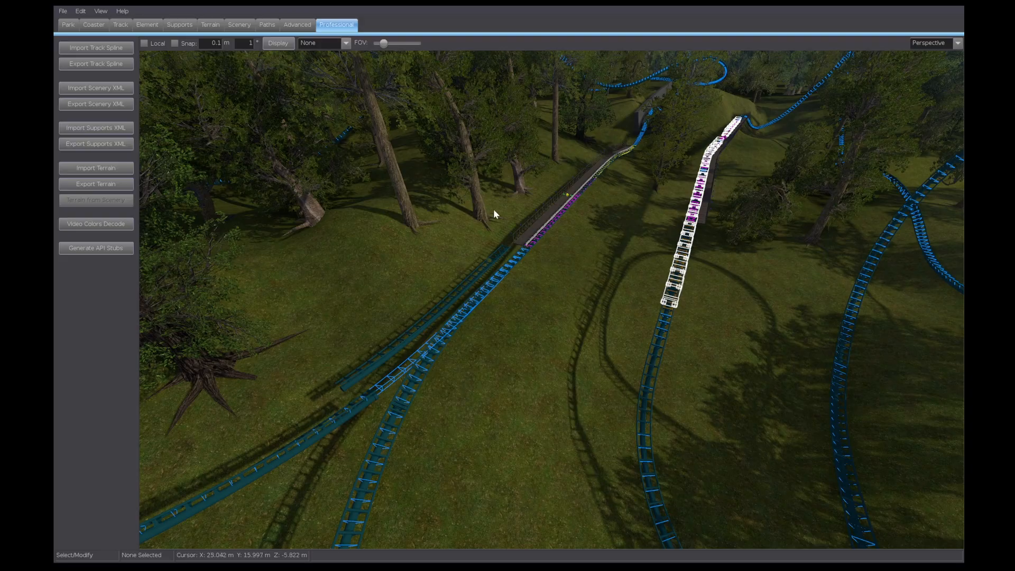
left_click(467, 290)
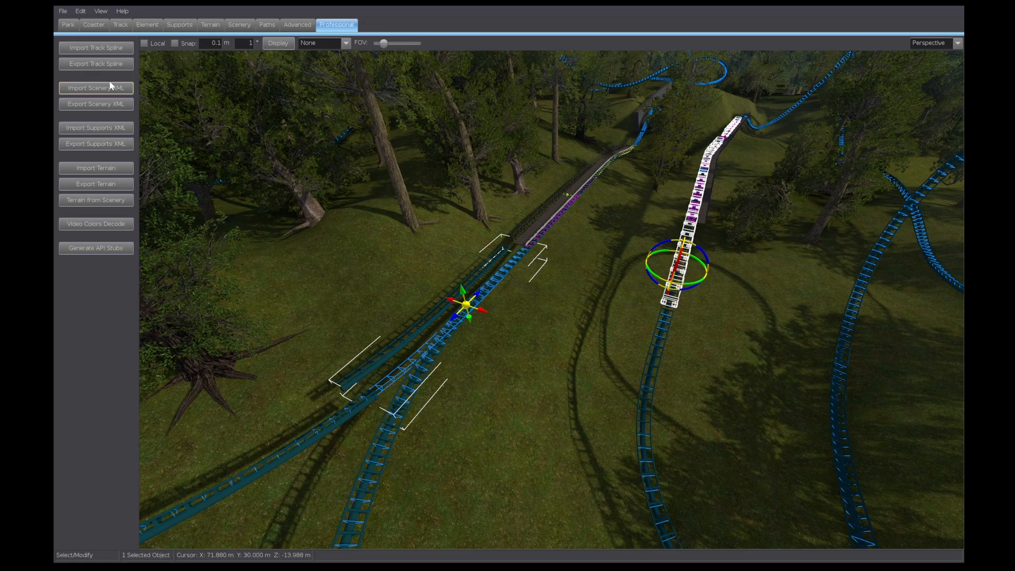
right_click_drag(491, 289, 482, 231)
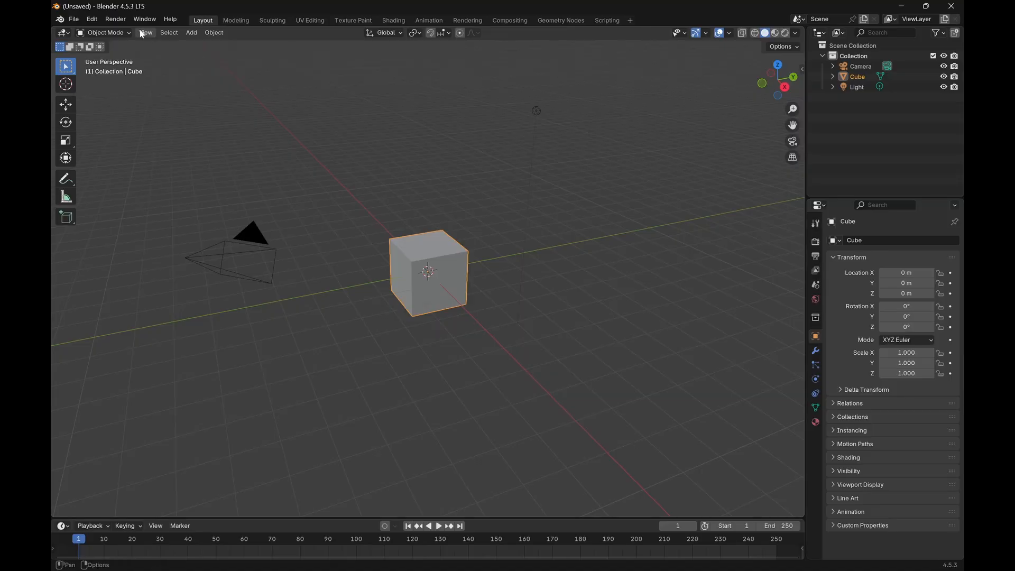
Switch to Blender and delete the default camera, cube and light from the scene
left_click(74, 20)
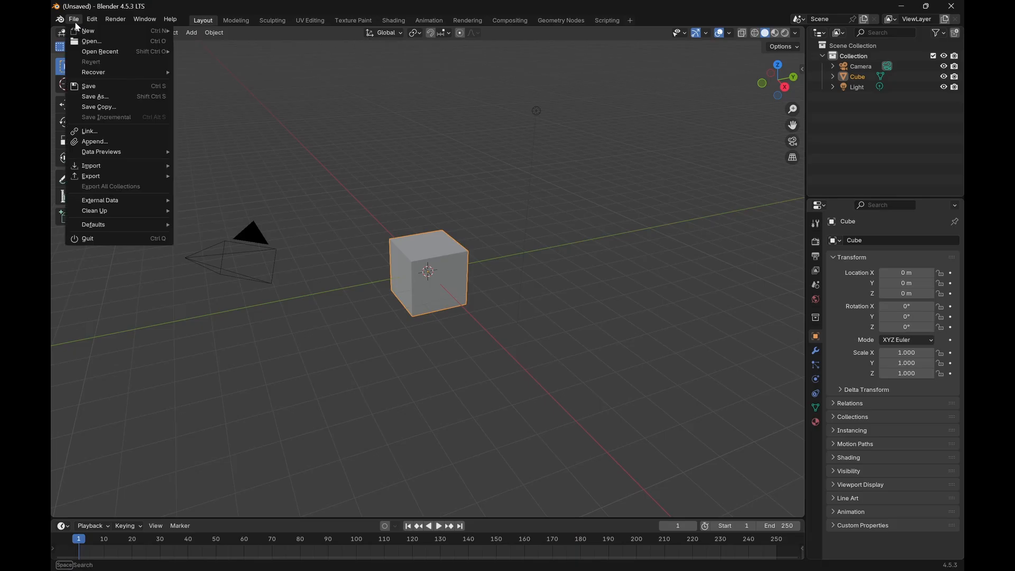
left_click(260, 33)
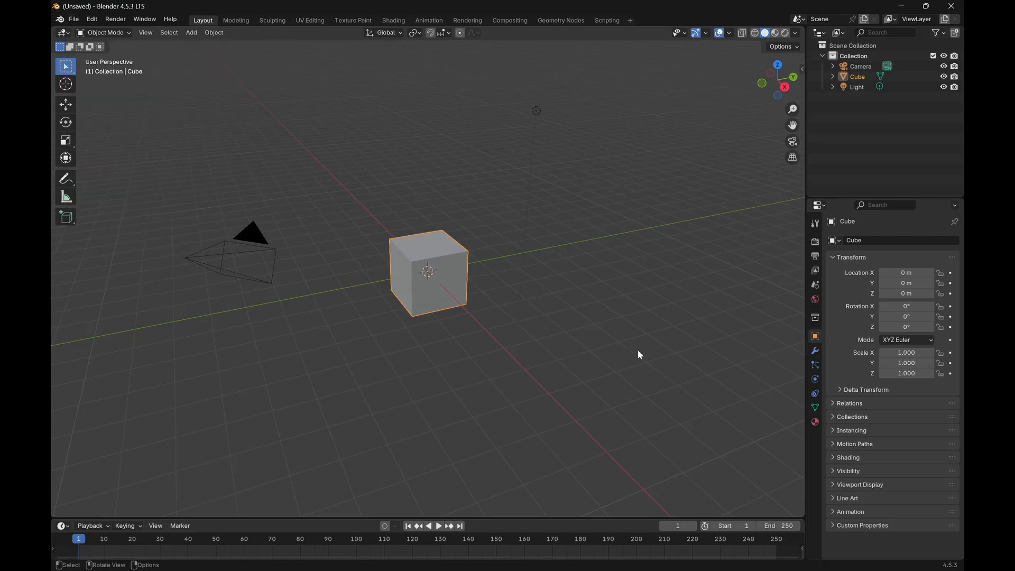
middle_click_drag(638, 350, 771, 206)
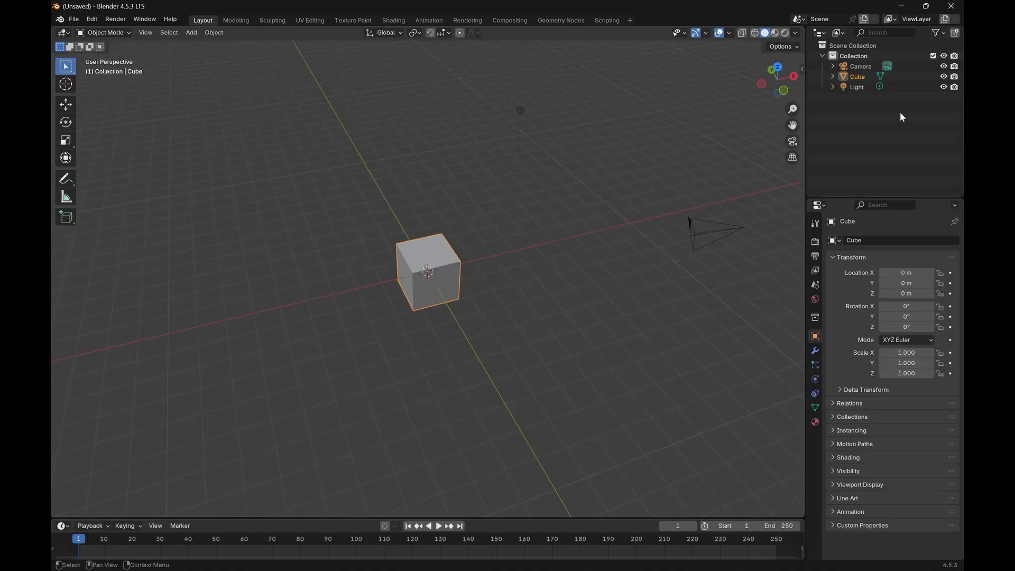
left_click_drag(900, 111, 854, 61)
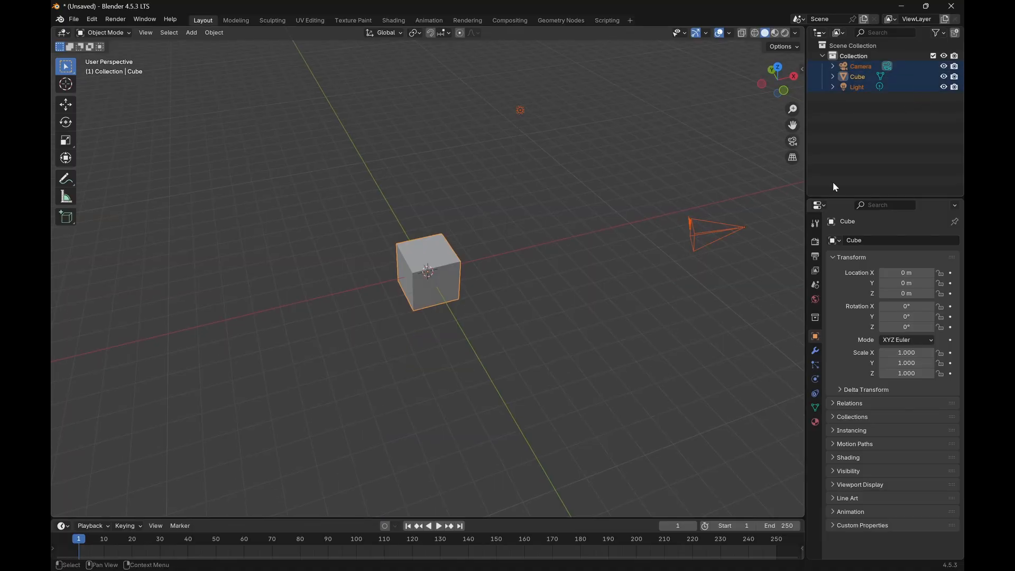
key("x")
middle_click_drag(565, 224, 487, 215)
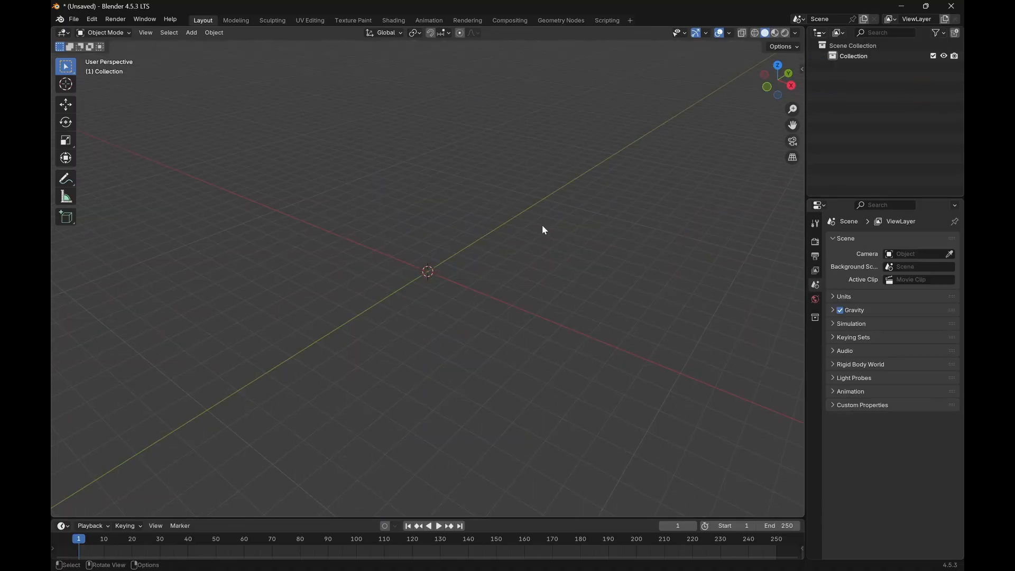
middle_click_drag(544, 230, 508, 228)
middle_click_drag(595, 252, 422, 295)
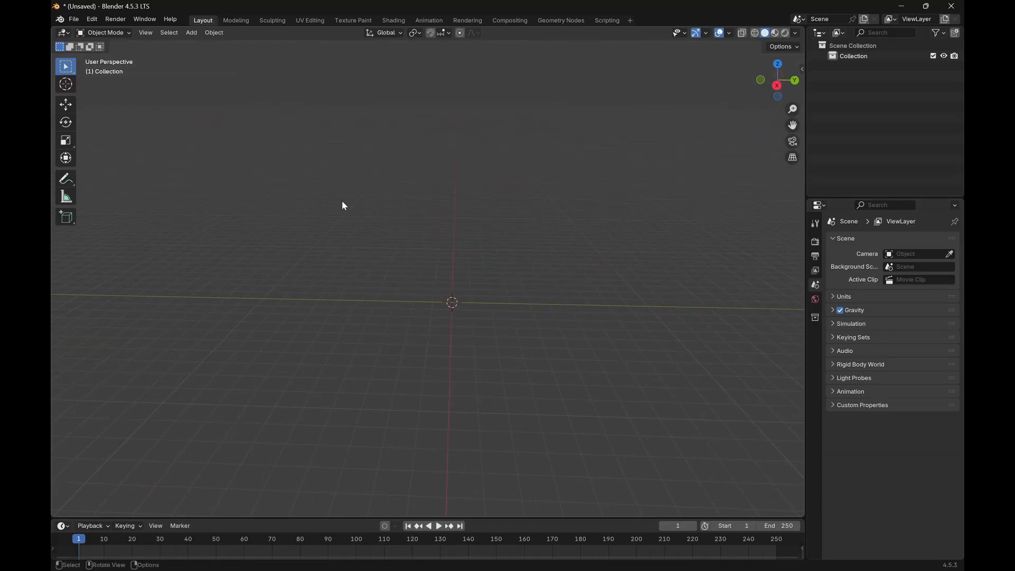
middle_click_drag(449, 204, 555, 206)
Open the add-on preferences and check the list for the NoLimits 2 Professional Track Data (.csv) add-on
left_click(74, 19)
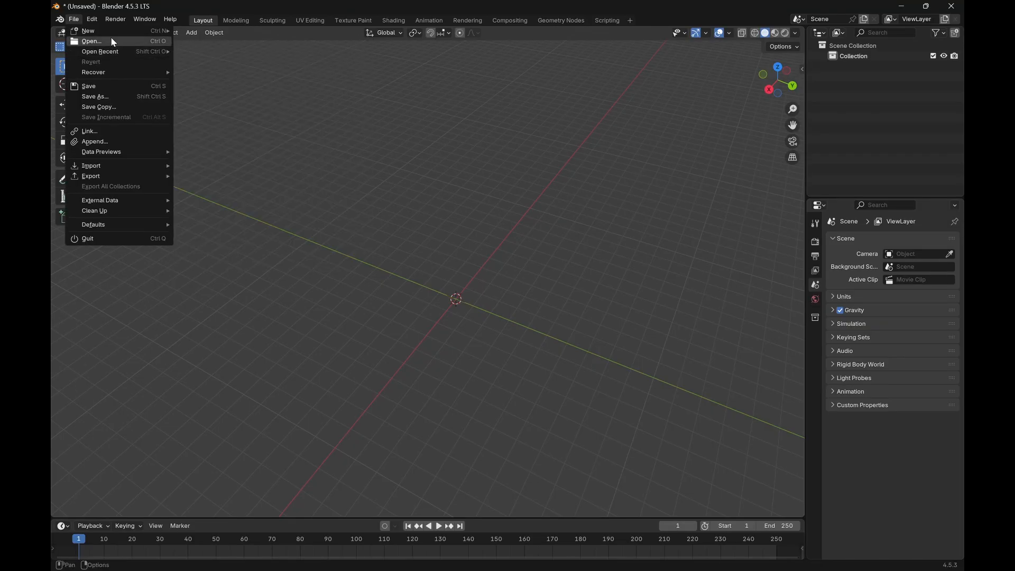
left_click(93, 20)
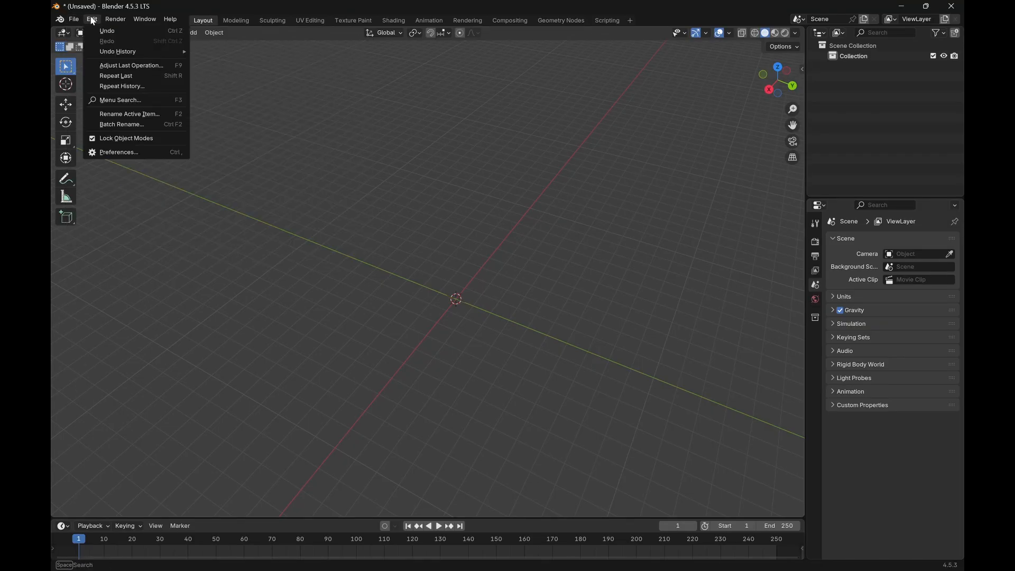
left_click(100, 155)
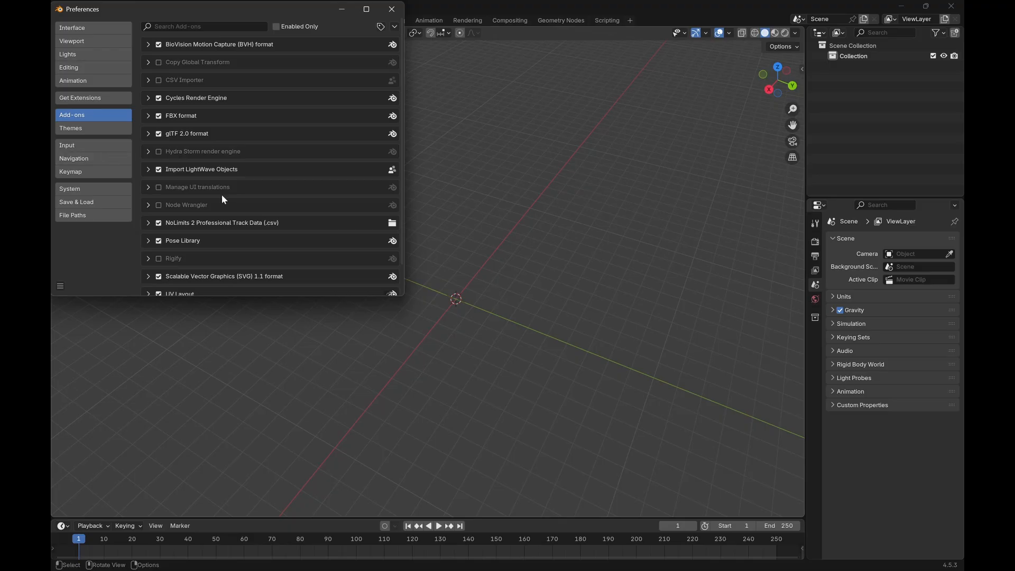
scroll(238, 201, "down", 1)
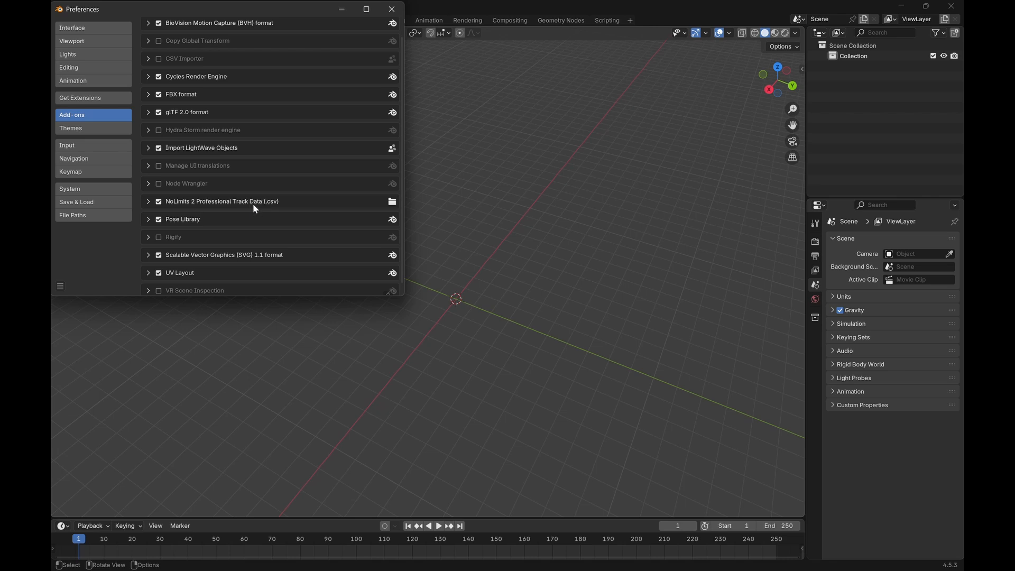
scroll(252, 204, "up", 1)
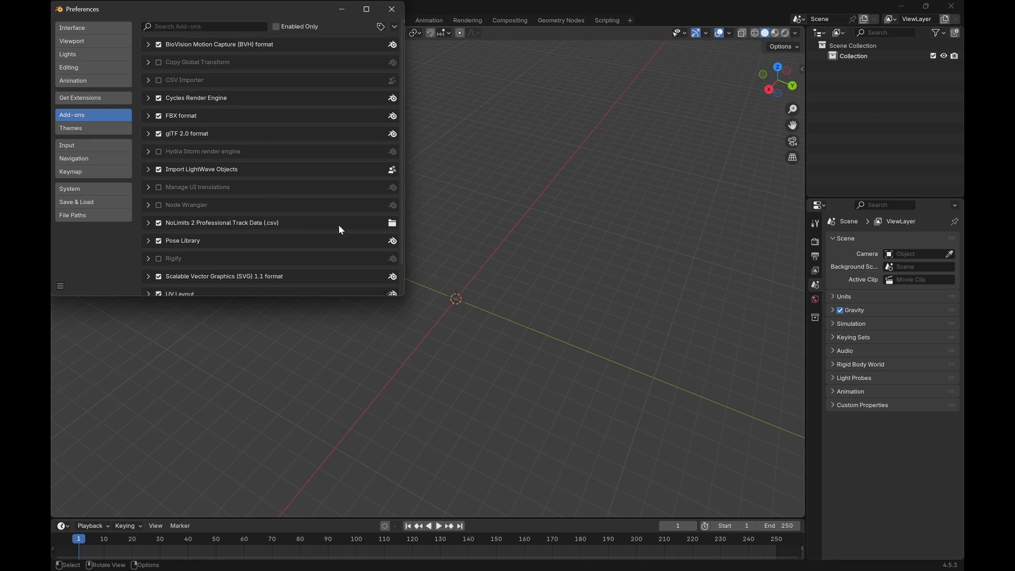
View the Install from Disk file browser for add-ons, leave it without choosing a file, and close the preferences
left_click(392, 27)
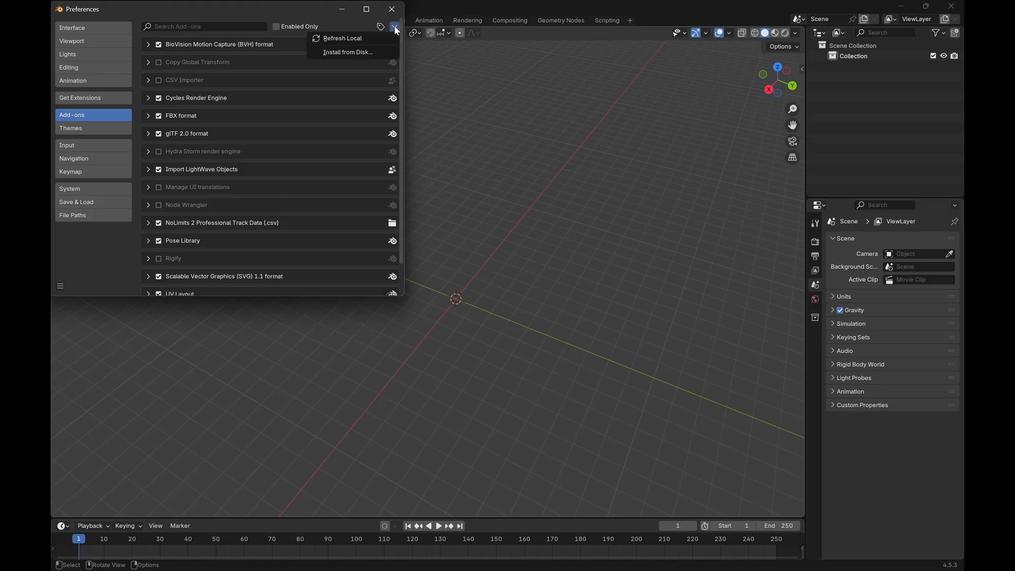
left_click(352, 54)
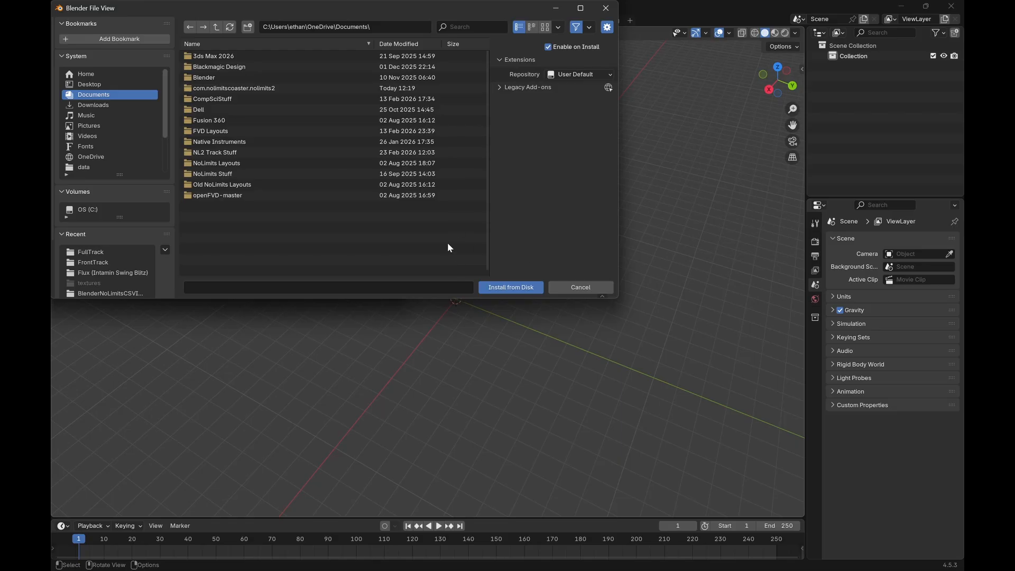
left_click(496, 291)
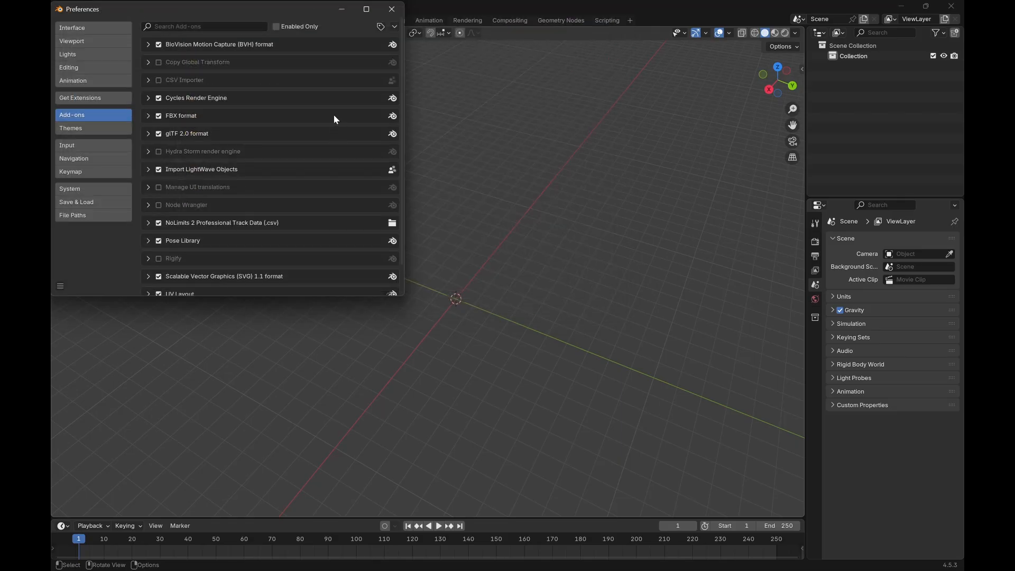
scroll(241, 214, "down", 1)
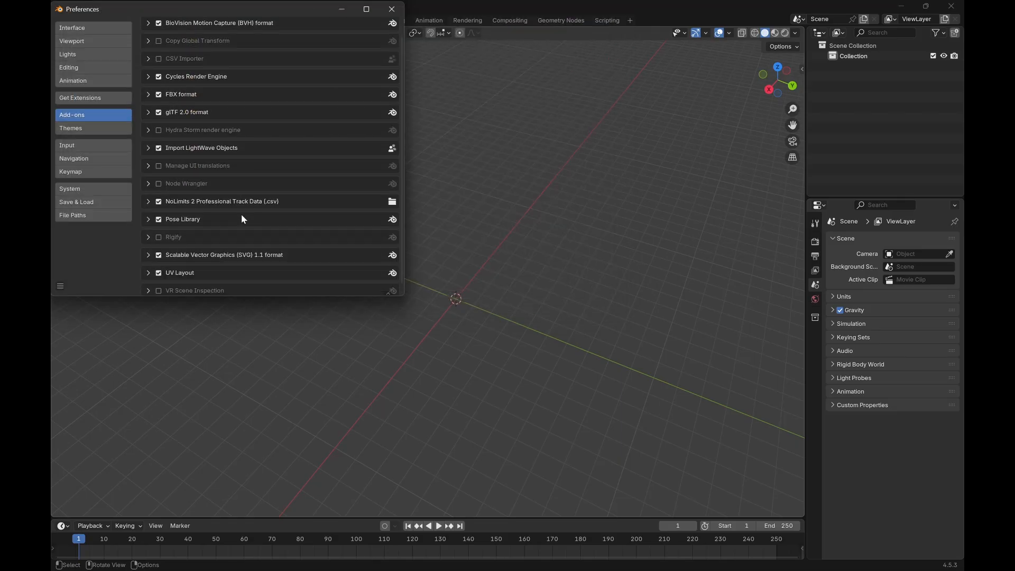
left_click(392, 9)
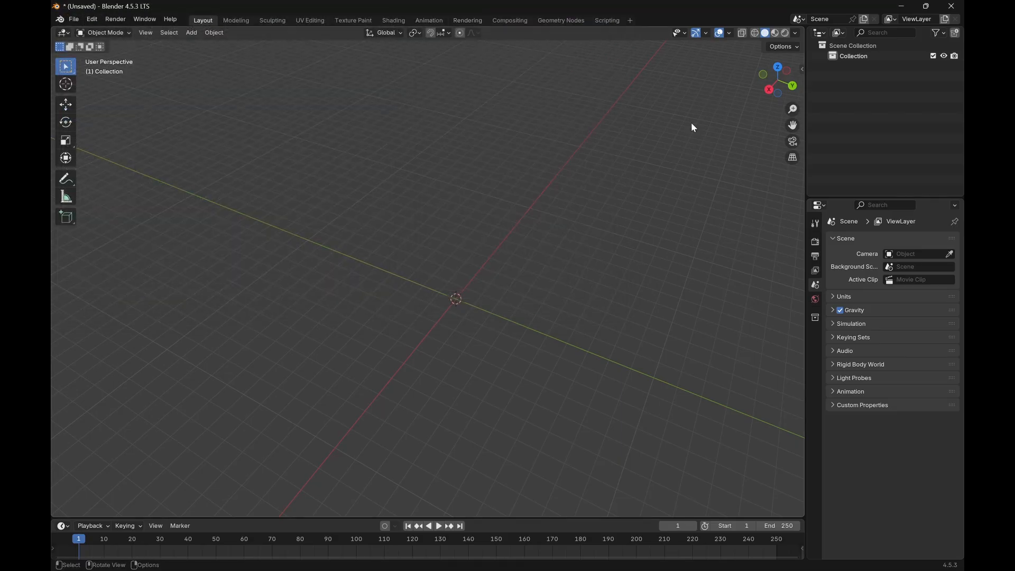
Import TrackFront.csv as NoLimits 2 Professional Track Data from the FullTrack folder inside Flux (Intamin Swing Blitz)
left_click(73, 19)
mouse_move(121, 165)
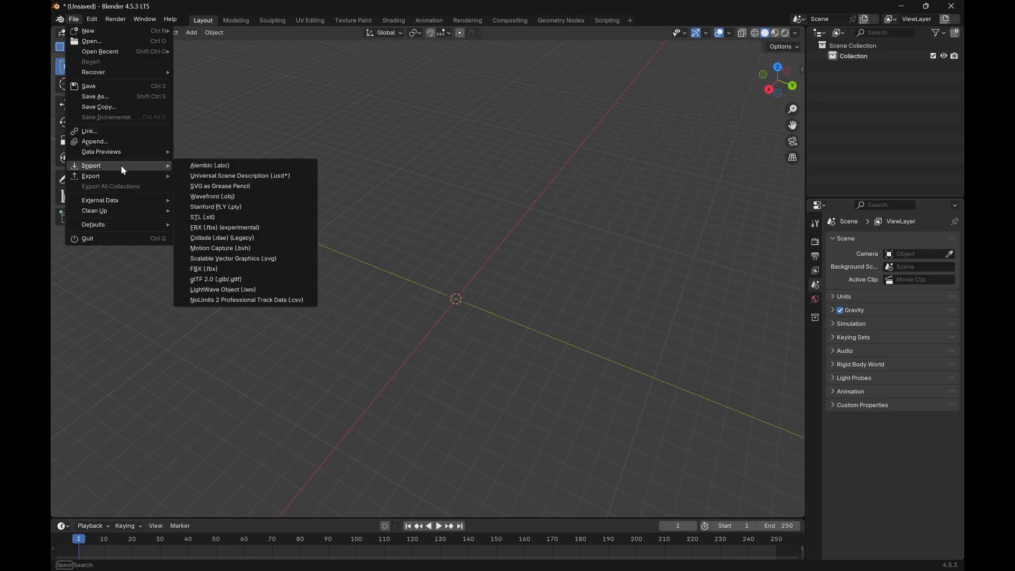
left_click(256, 300)
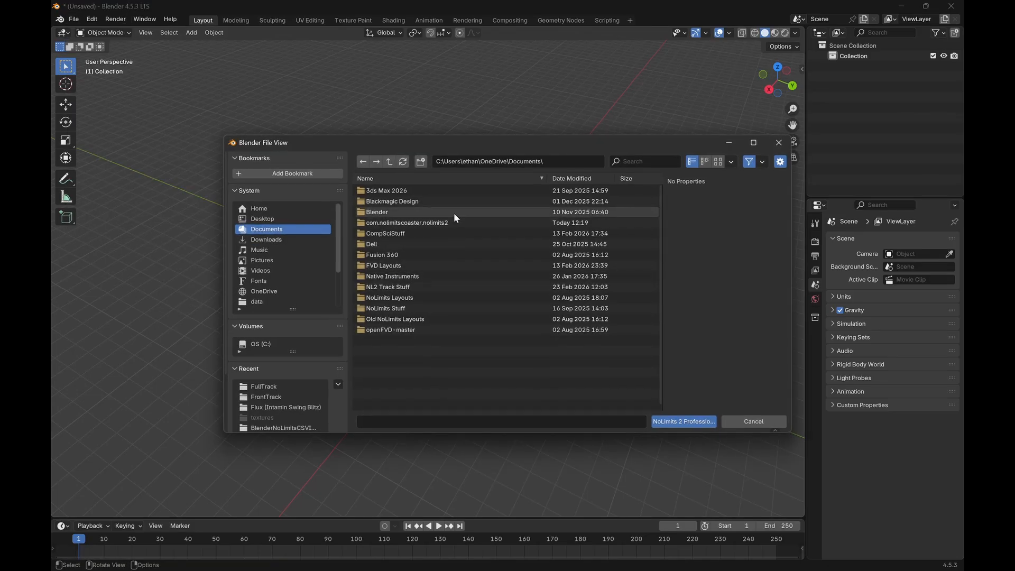
left_click(441, 222)
double_click(439, 222)
double_click(418, 201)
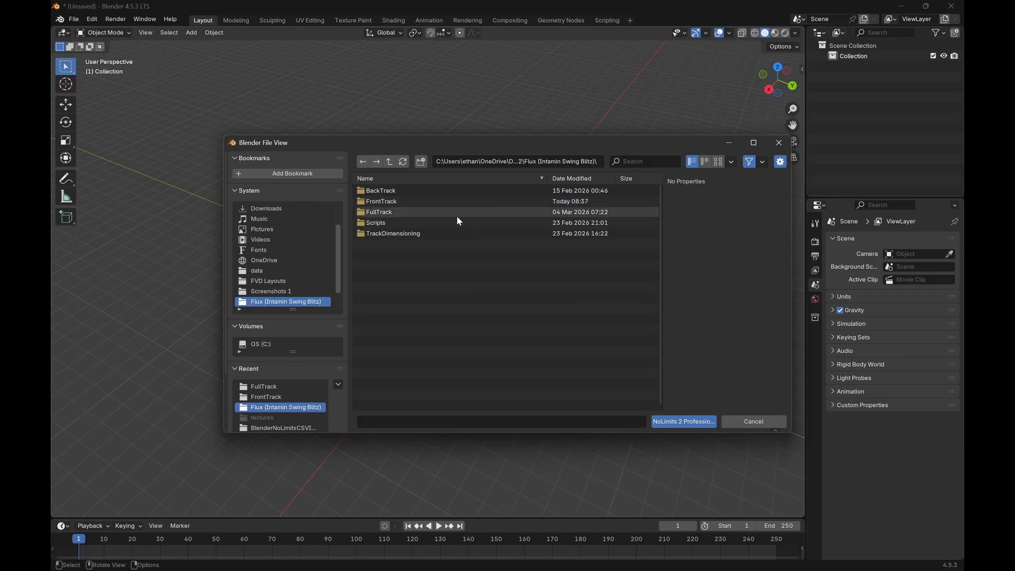
double_click(396, 209)
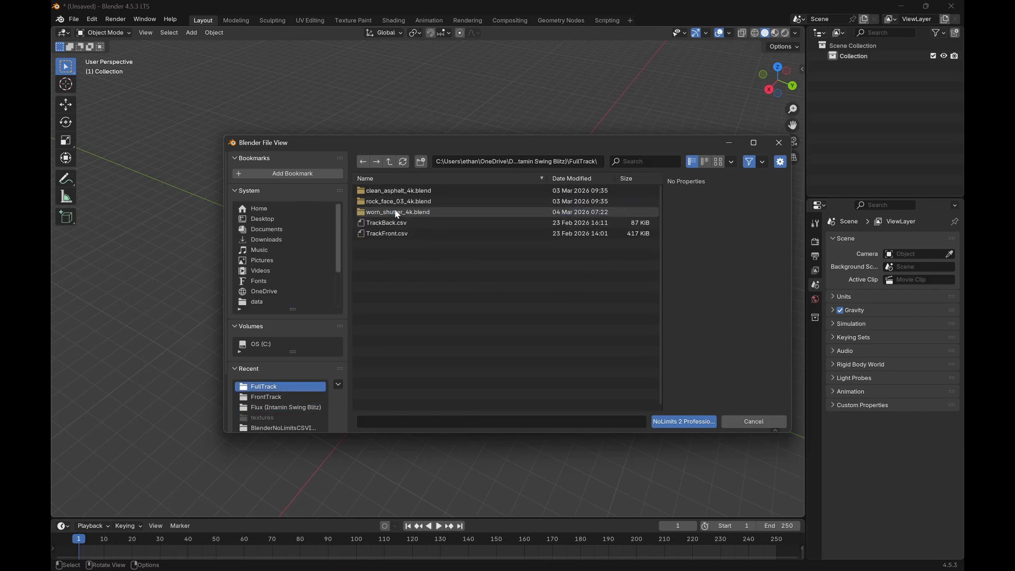
double_click(414, 234)
Set the imported TrackFront curve's Z rotation to 180°
middle_click_drag(591, 280, 558, 262)
scroll(722, 264, "down", 6)
scroll(715, 263, "up", 4)
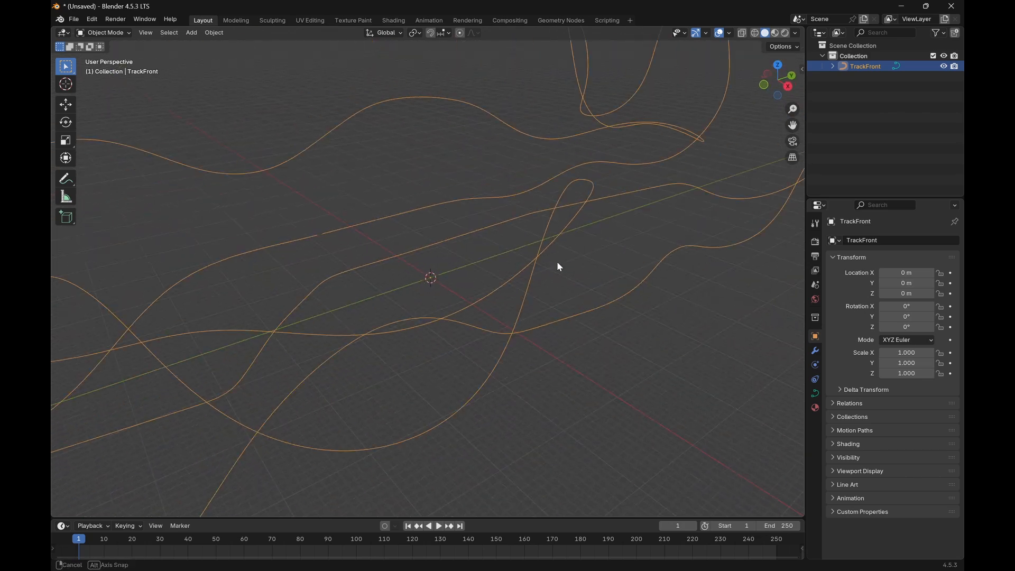
scroll(562, 263, "down", 3)
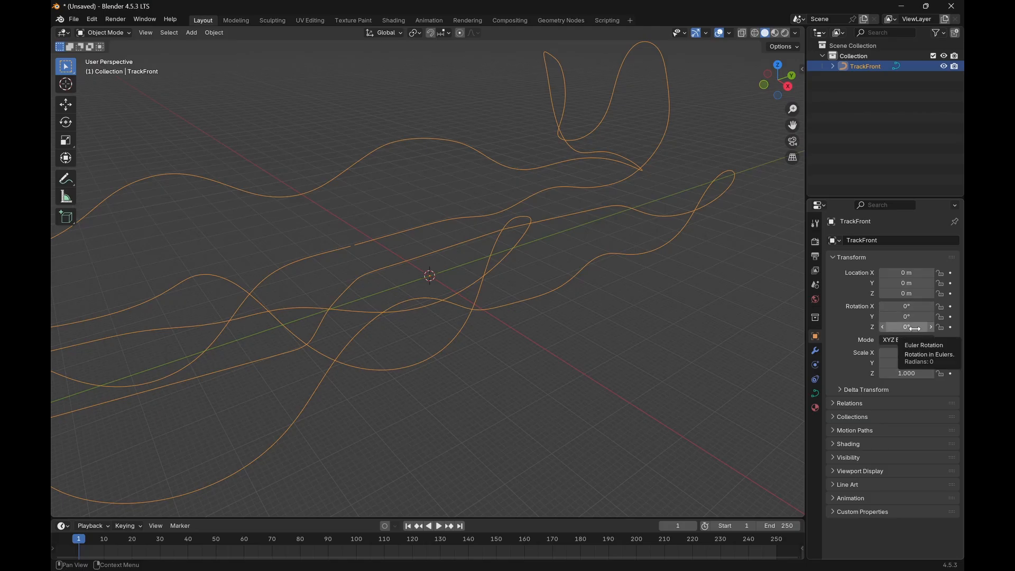
left_click_drag(915, 329, 841, 329)
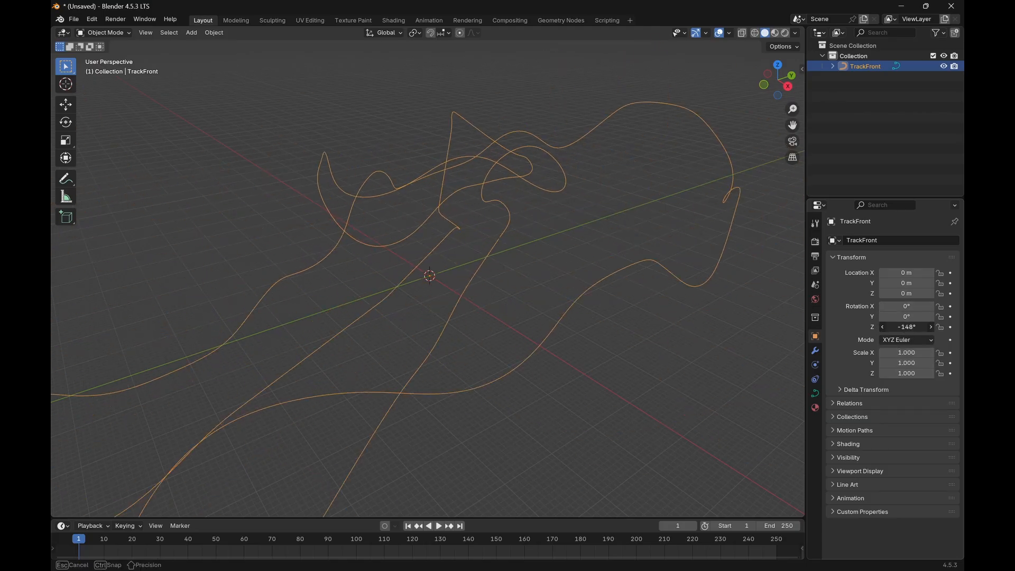
left_click(917, 328)
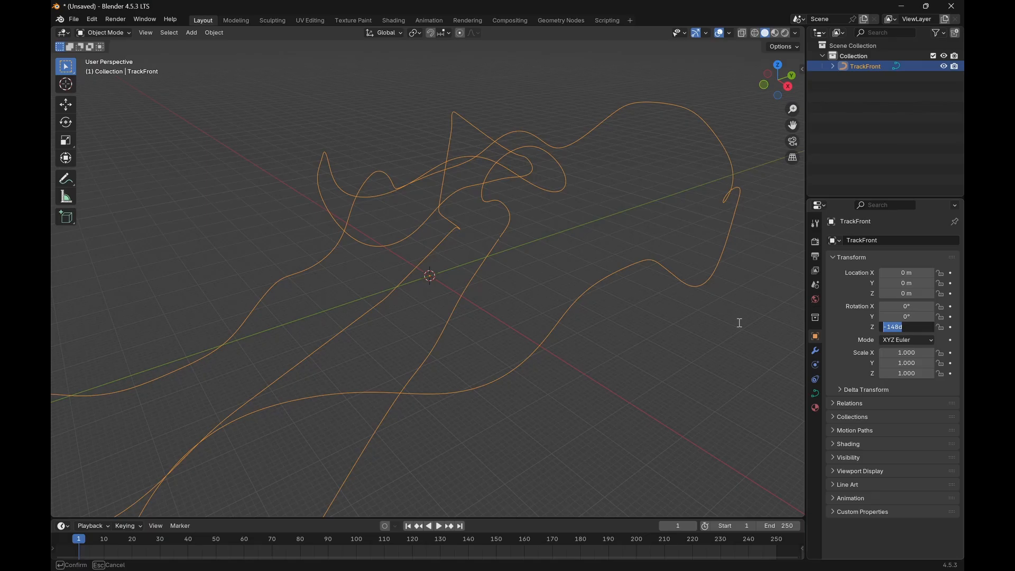
type("180")
key("Return")
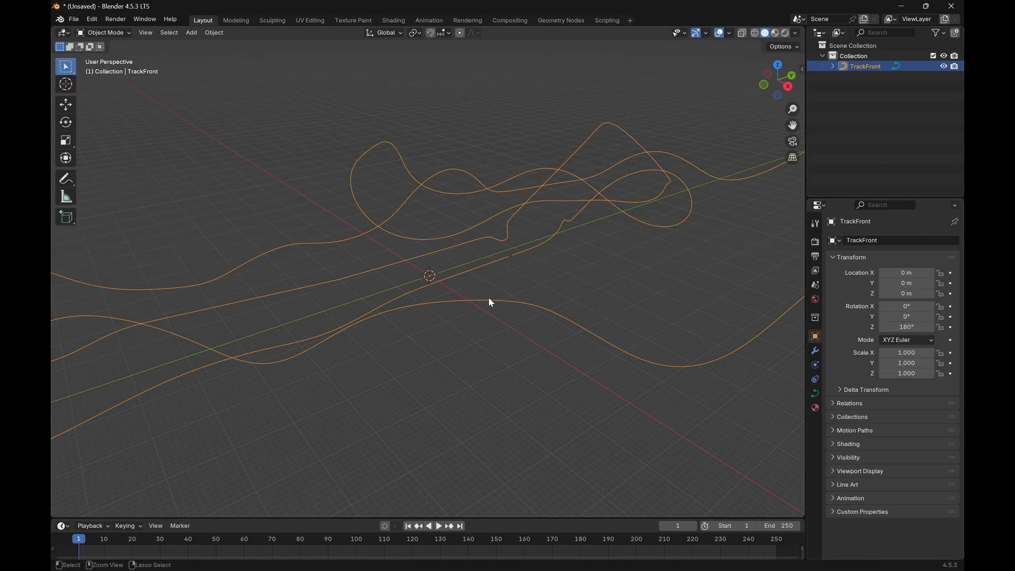
Apply the TrackFront curve's rotation, making its shared data single-user, and deselect the curve
key("ctrl+a")
left_click(461, 309)
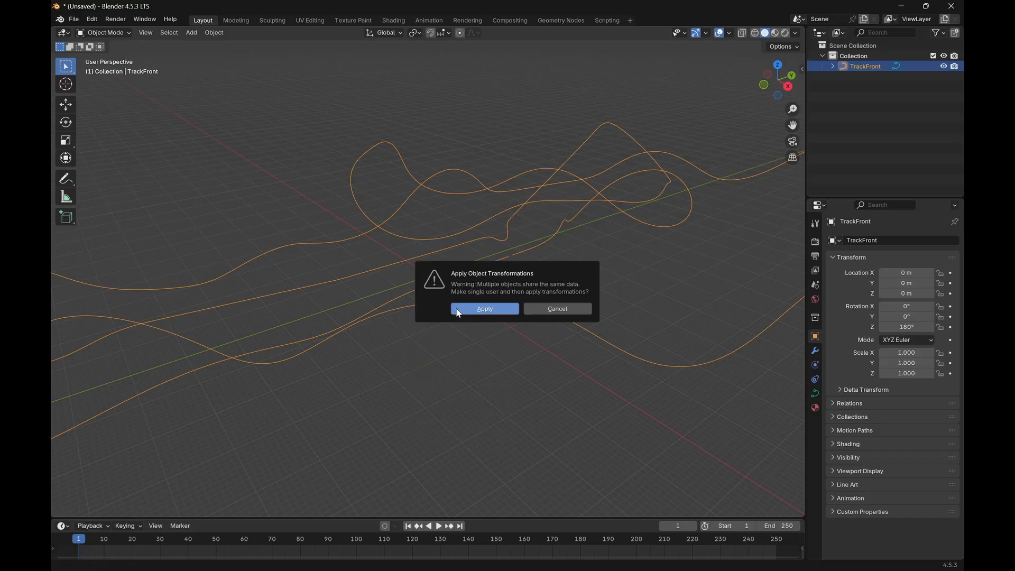
left_click(485, 309)
middle_click_drag(556, 312, 461, 313)
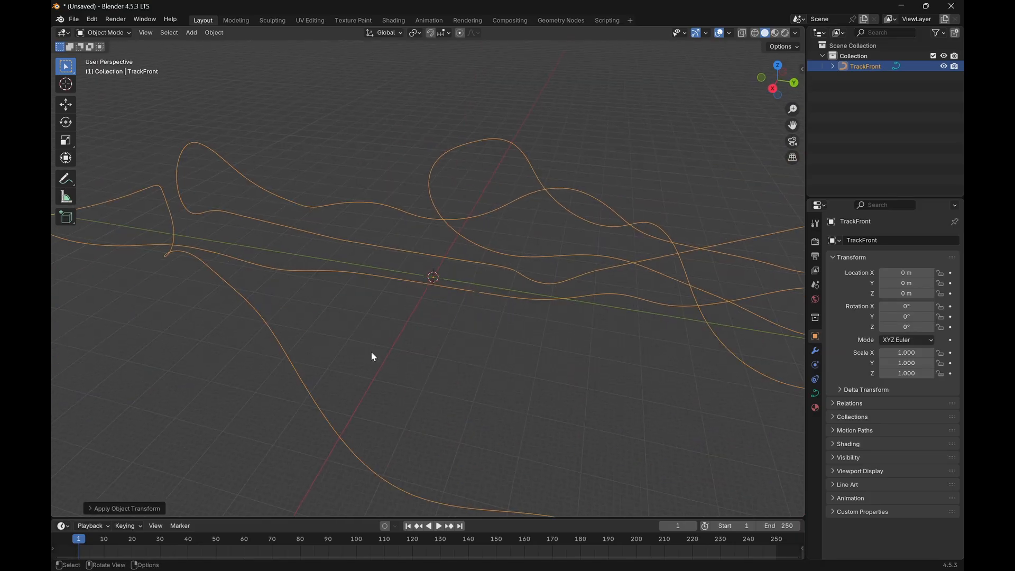
middle_click_drag(370, 351, 487, 291)
scroll(487, 291, "up", 3)
left_click(565, 303)
middle_click_drag(564, 302, 546, 361)
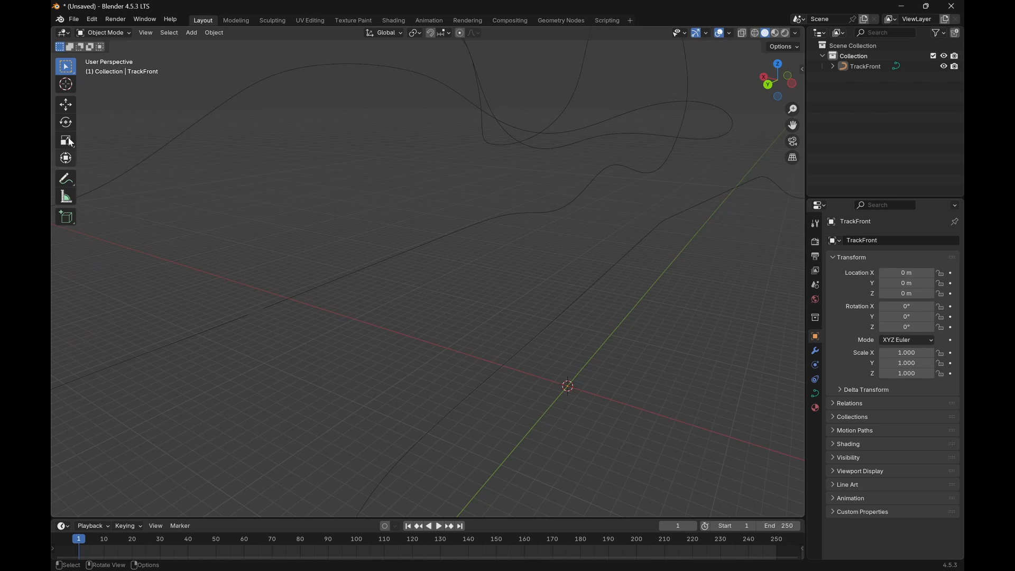
Append the CrossTie object from NewGenIntaminTrack1.blend in the Flux (Intamin Swing Blitz) folder
left_click(75, 19)
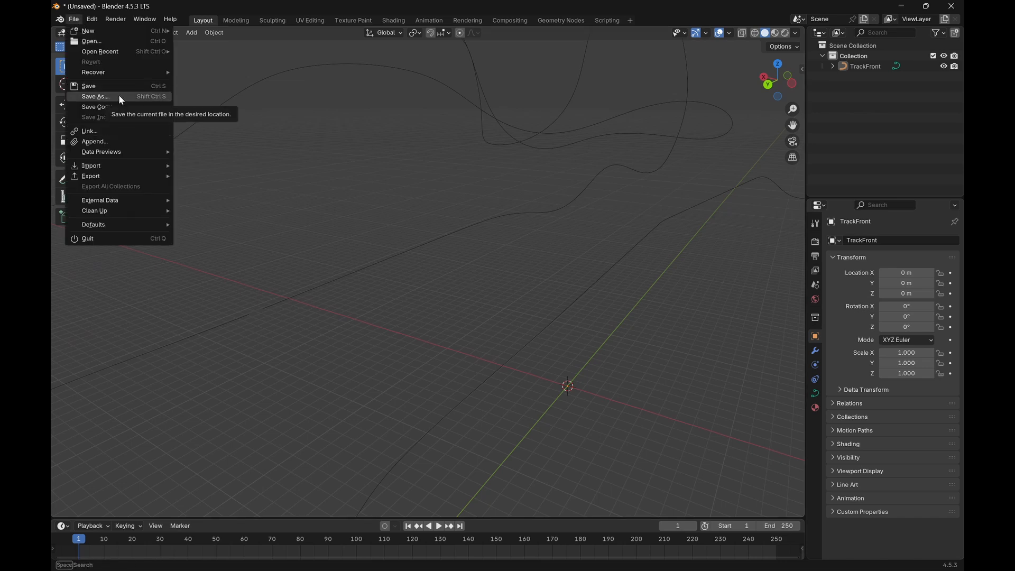
left_click(107, 141)
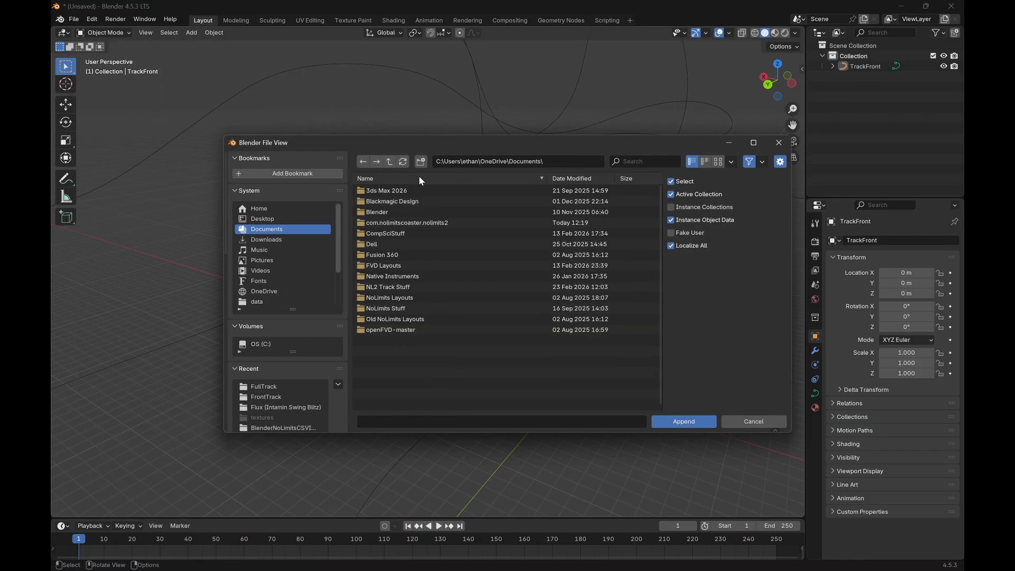
double_click(412, 223)
double_click(411, 202)
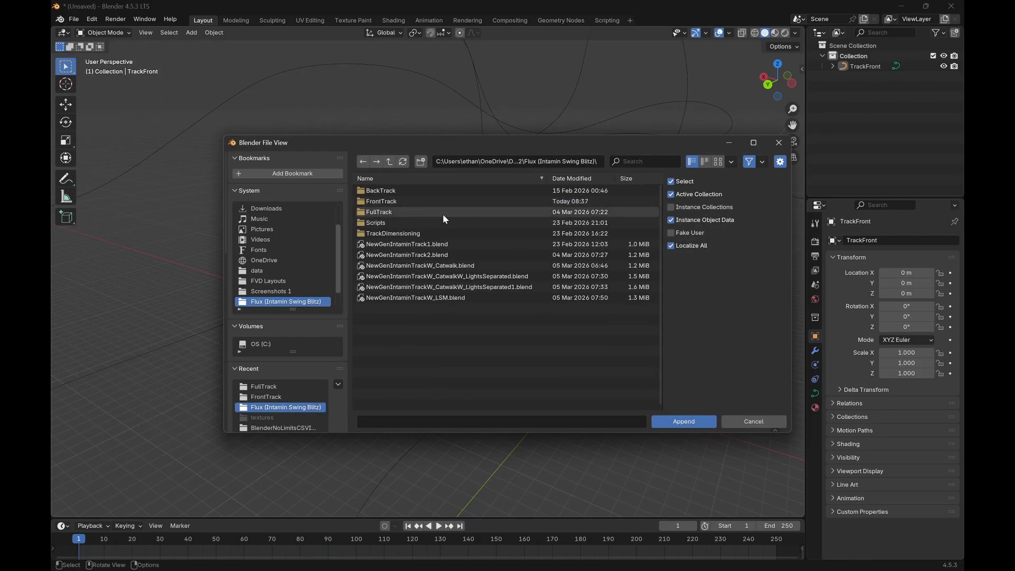
double_click(437, 244)
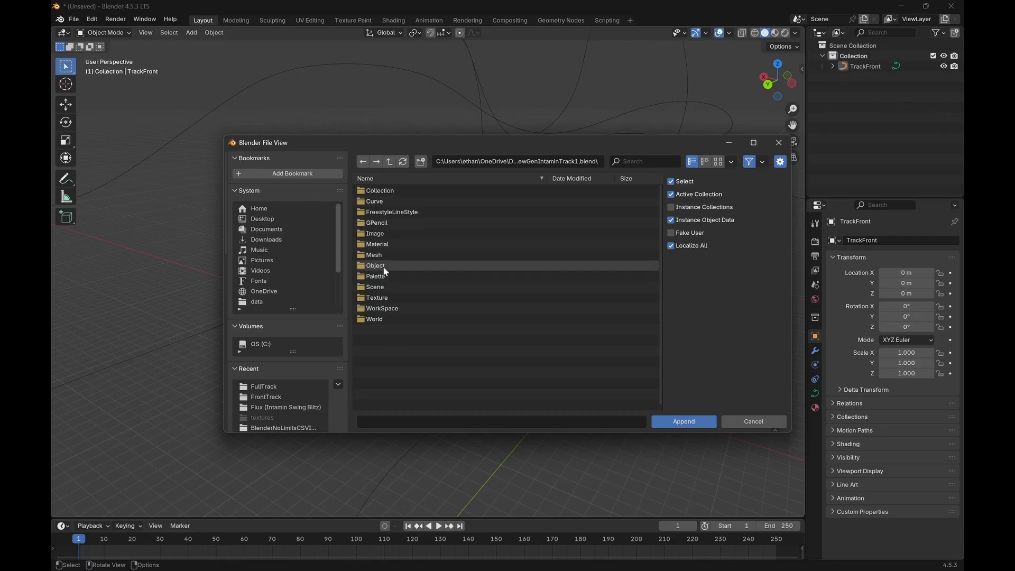
double_click(391, 266)
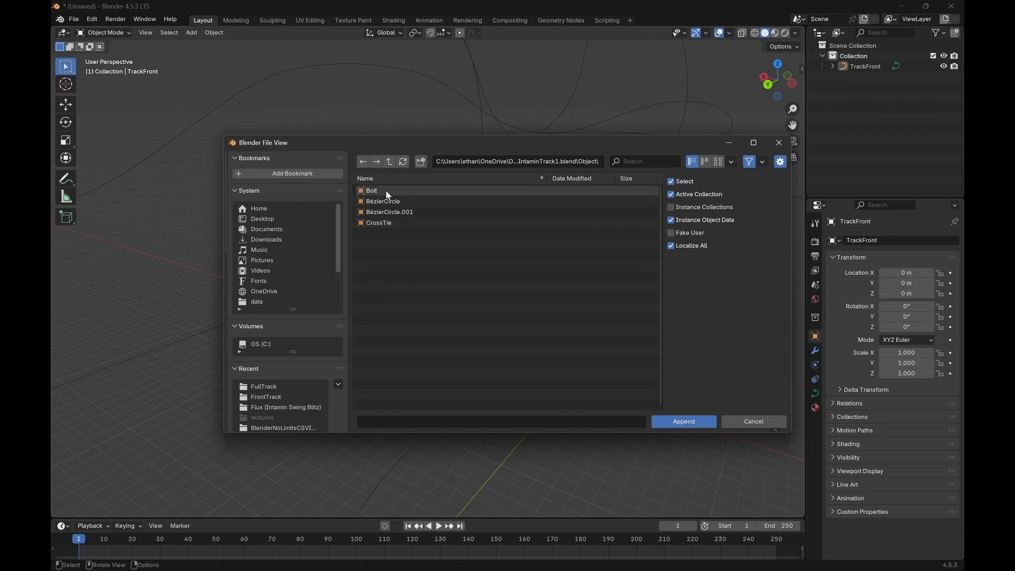
double_click(388, 224)
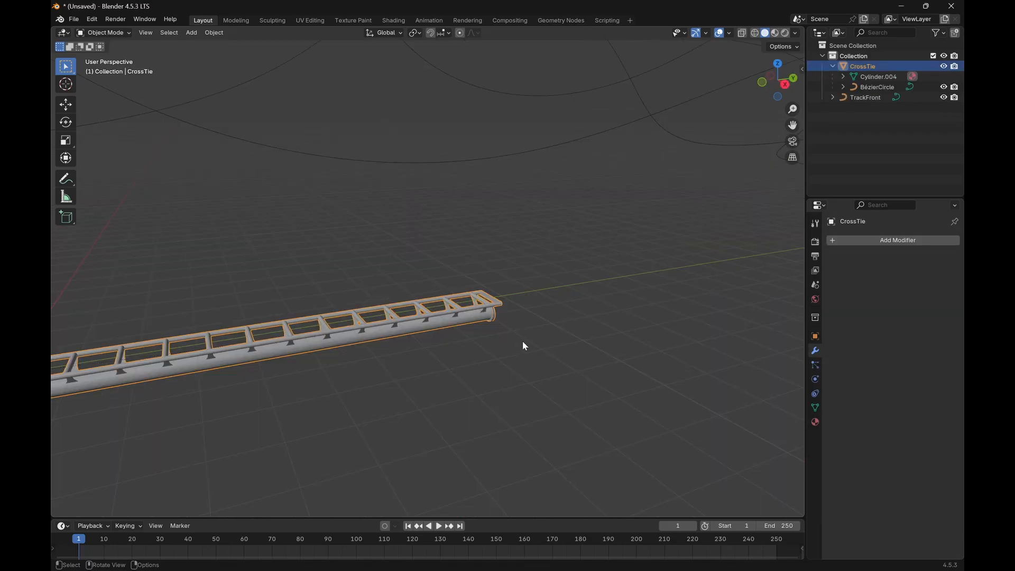
Add an Array modifier to the CrossTie track section
middle_click_drag(522, 342, 667, 305)
scroll(456, 377, "down", 4)
middle_click_drag(593, 324, 522, 357)
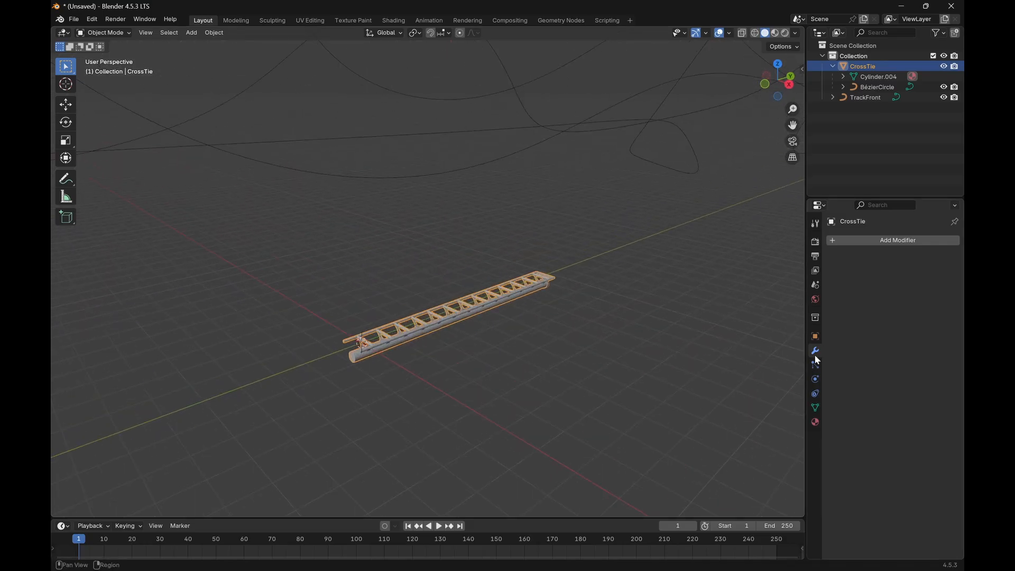
left_click(869, 240)
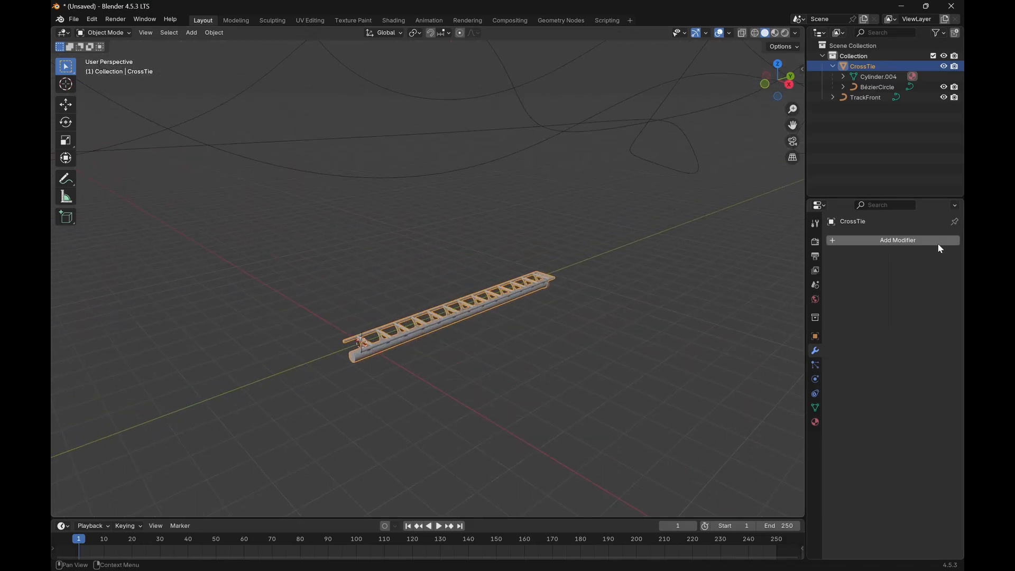
left_click(902, 241)
type("a")
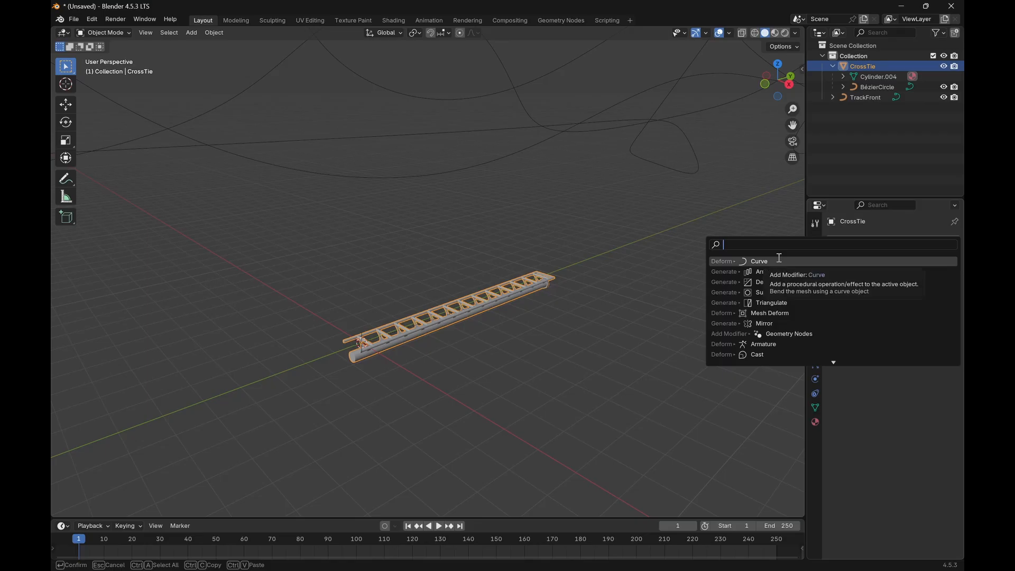
left_click(774, 263)
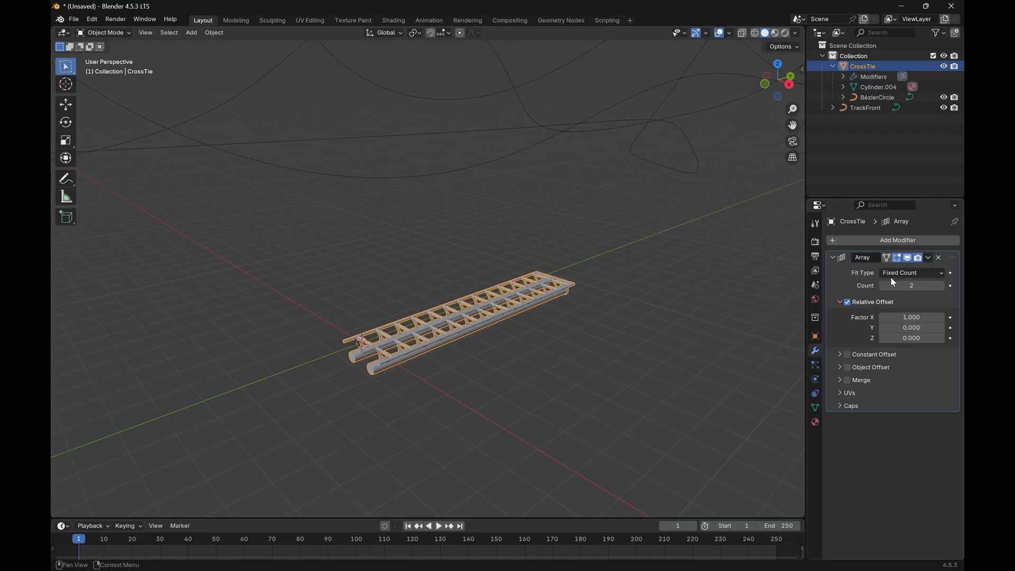
Add a Curve modifier below the Array on the CrossTie, using TrackFront as the curve object
mouse_move(571, 384)
middle_mouse_down()
mouse_move(596, 390)
mouse_move(512, 374)
mouse_move(573, 394)
middle_mouse_up()
left_click(878, 241)
type("c")
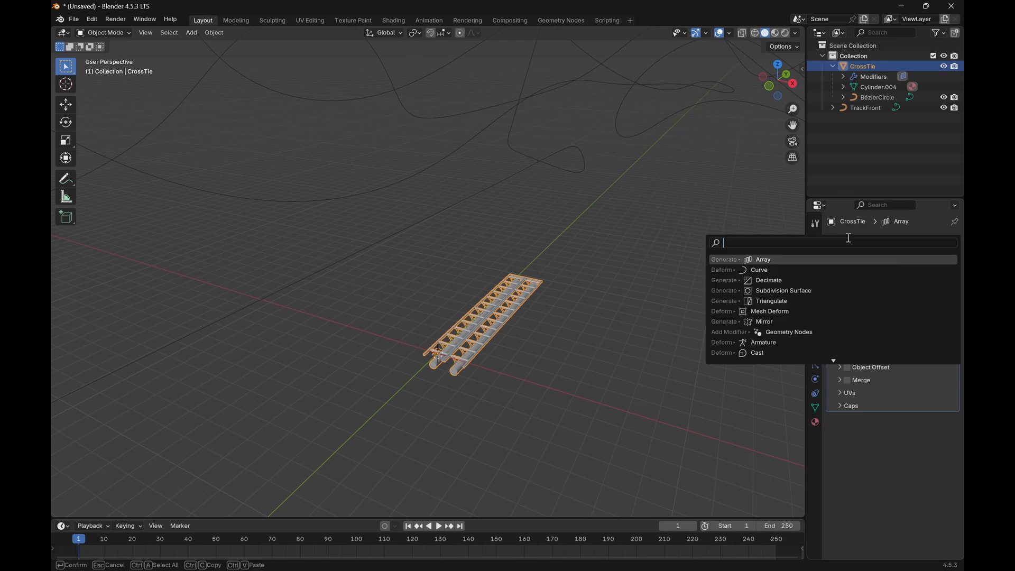
left_click(784, 259)
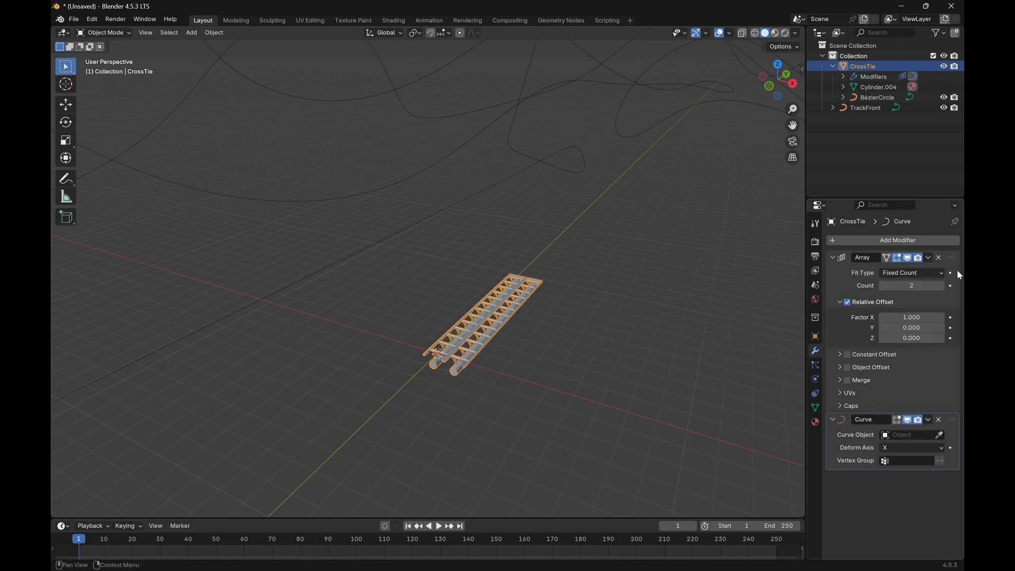
mouse_move(953, 257)
left_mouse_down()
mouse_move(950, 337)
mouse_move(927, 231)
mouse_move(944, 341)
mouse_move(948, 275)
left_mouse_up()
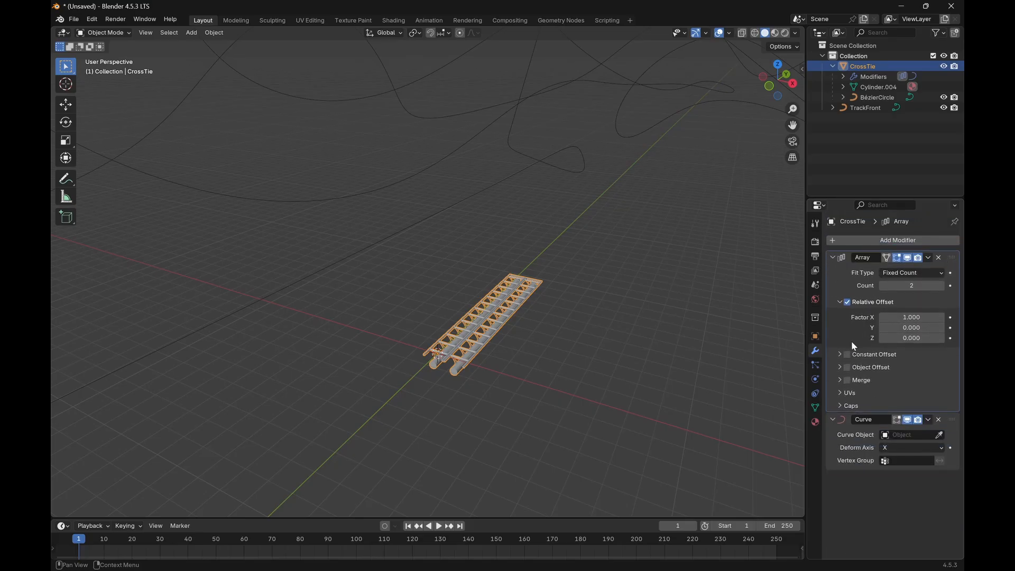
middle_click_drag(322, 313, 432, 349)
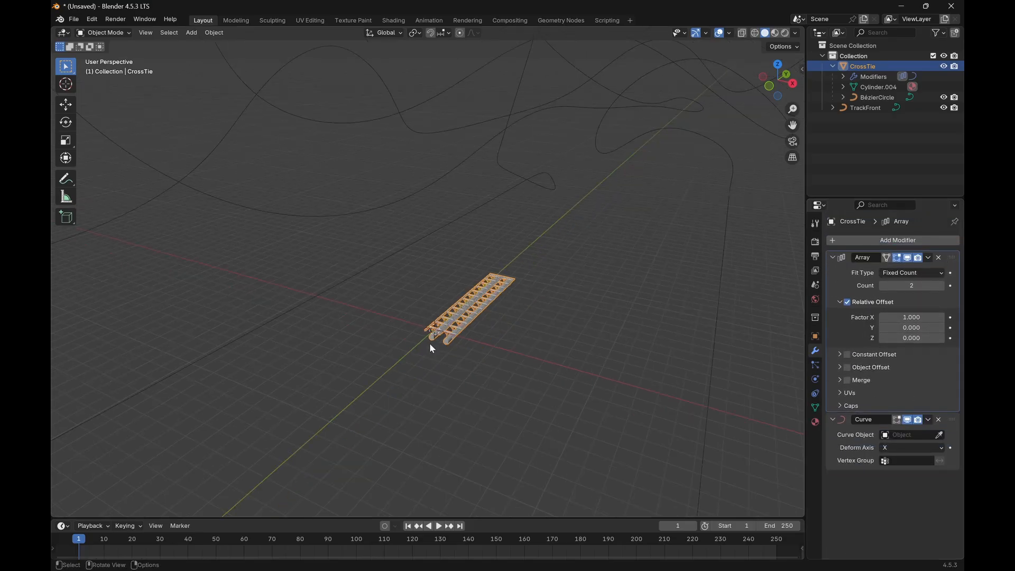
left_click(900, 435)
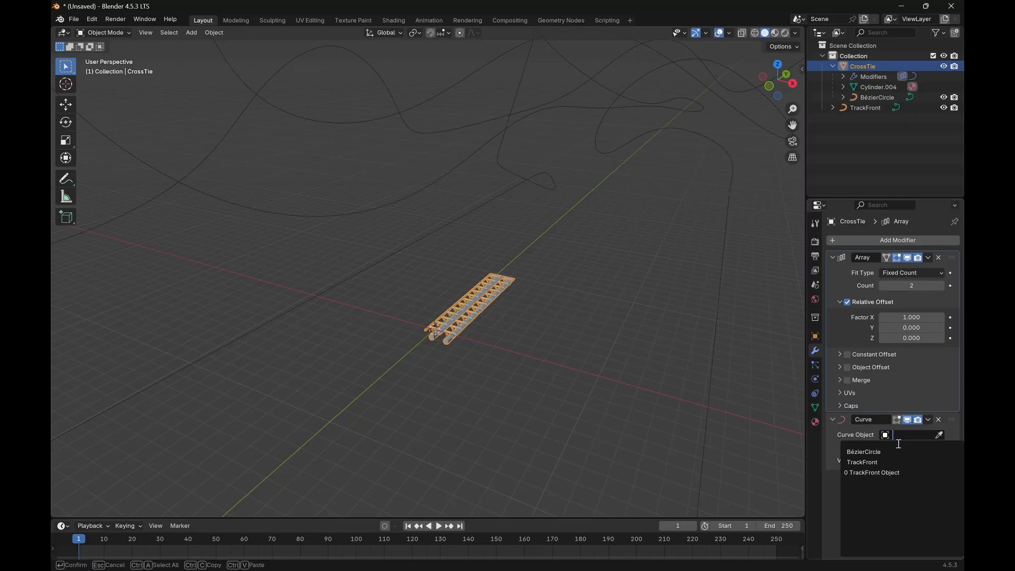
left_click(884, 463)
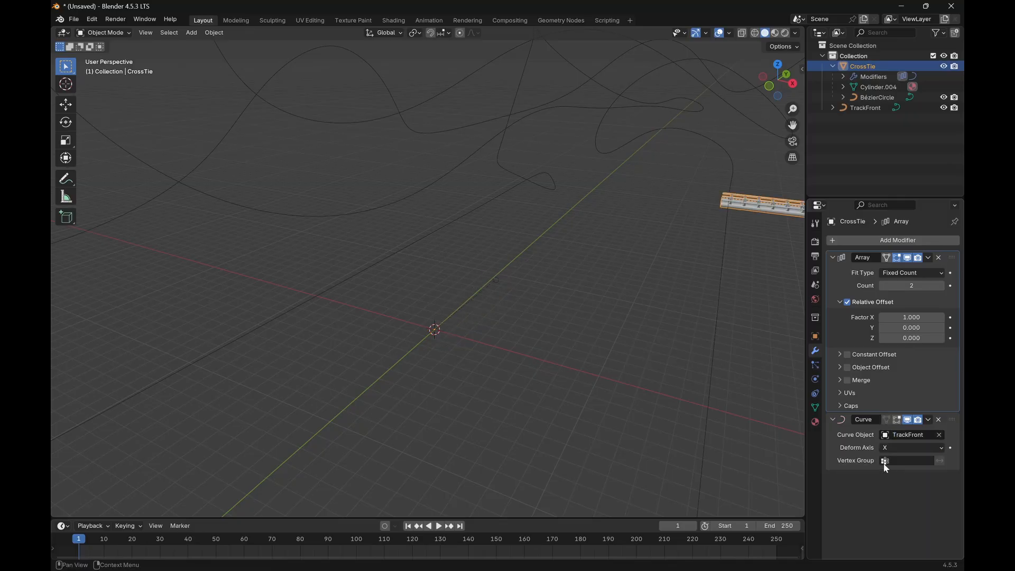
Set the CrossTie's Z rotation to 90° and apply the rotation
middle_click_drag(734, 317, 510, 303)
scroll(443, 303, "up", 2)
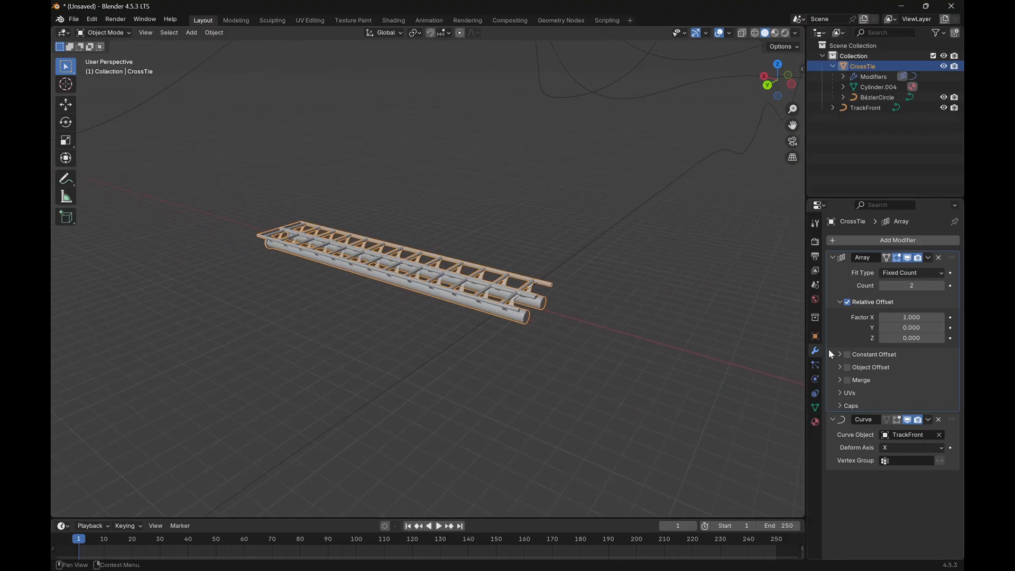
left_click(815, 336)
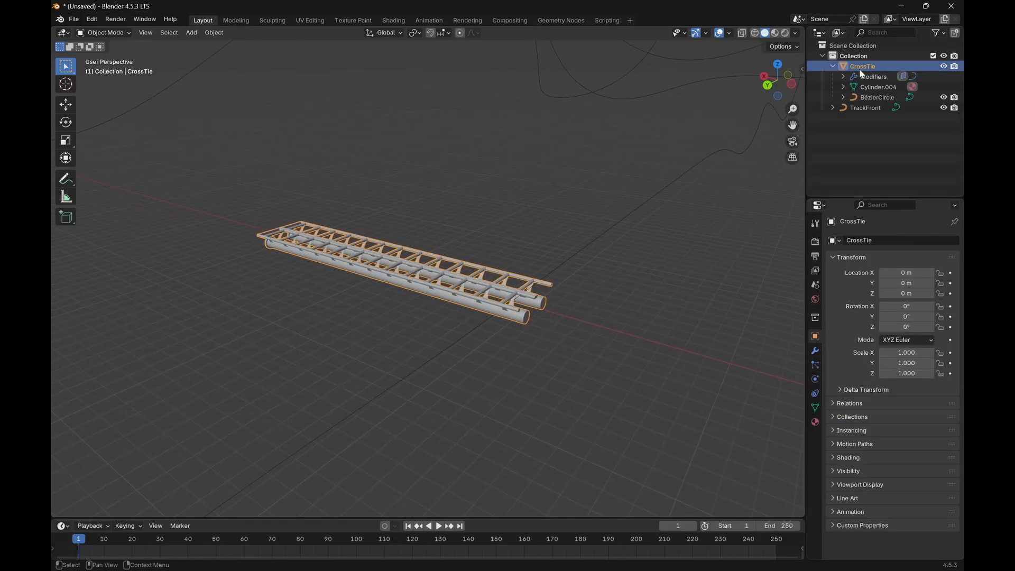
left_click_drag(910, 325, 859, 326)
left_click(912, 326)
key("Return")
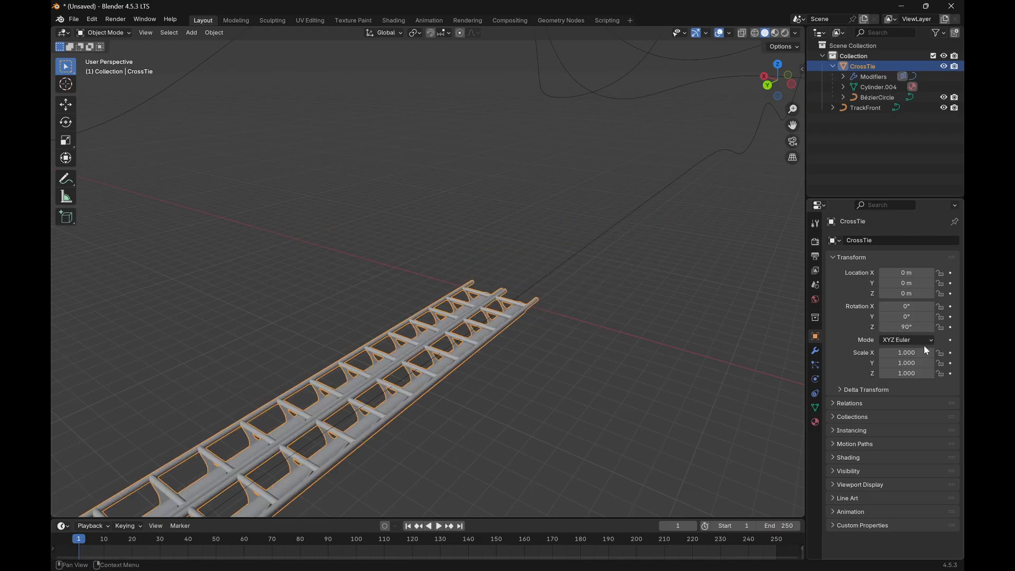
middle_click_drag(694, 312, 665, 315)
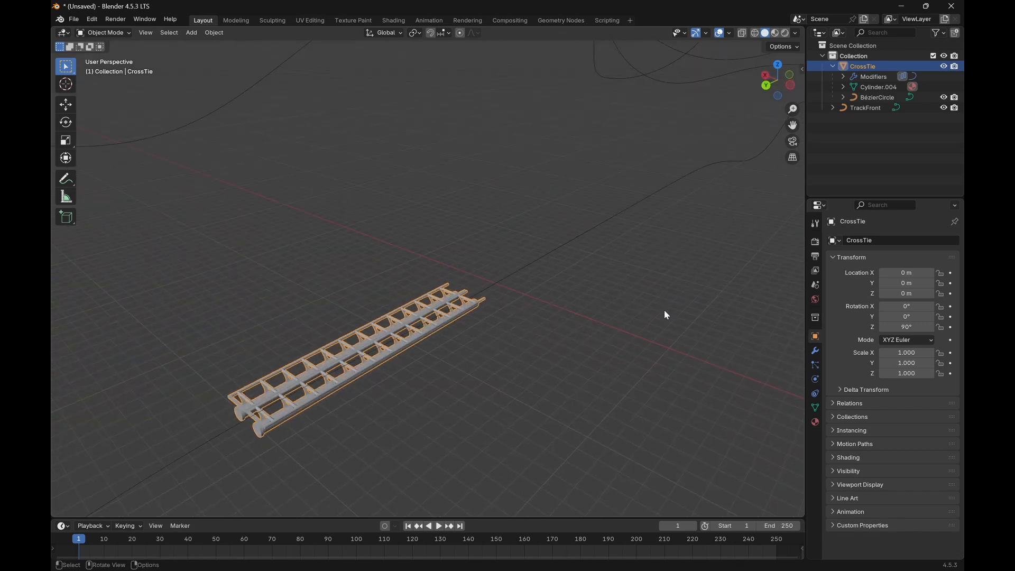
key("ctrl+a")
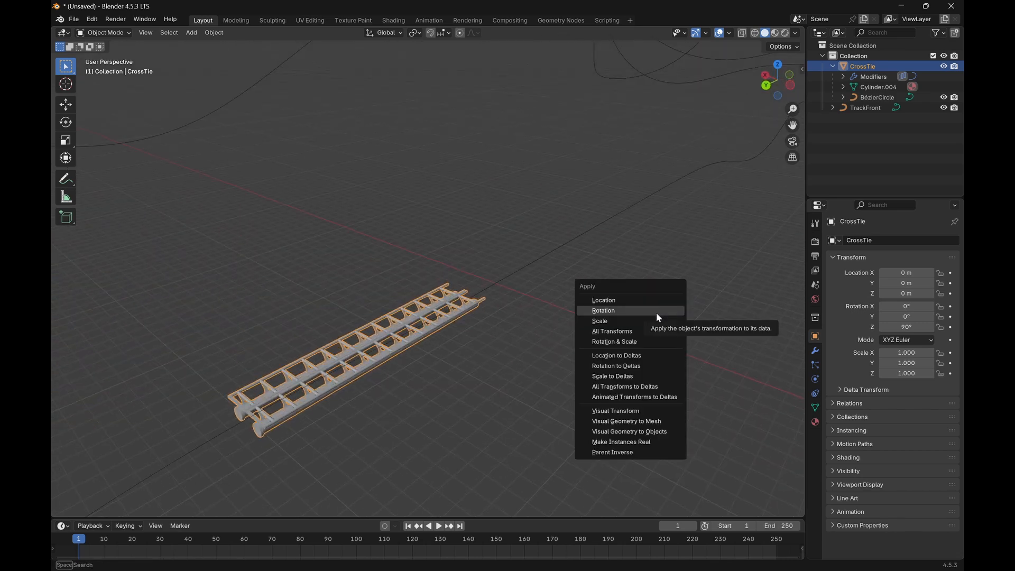
left_click(634, 309)
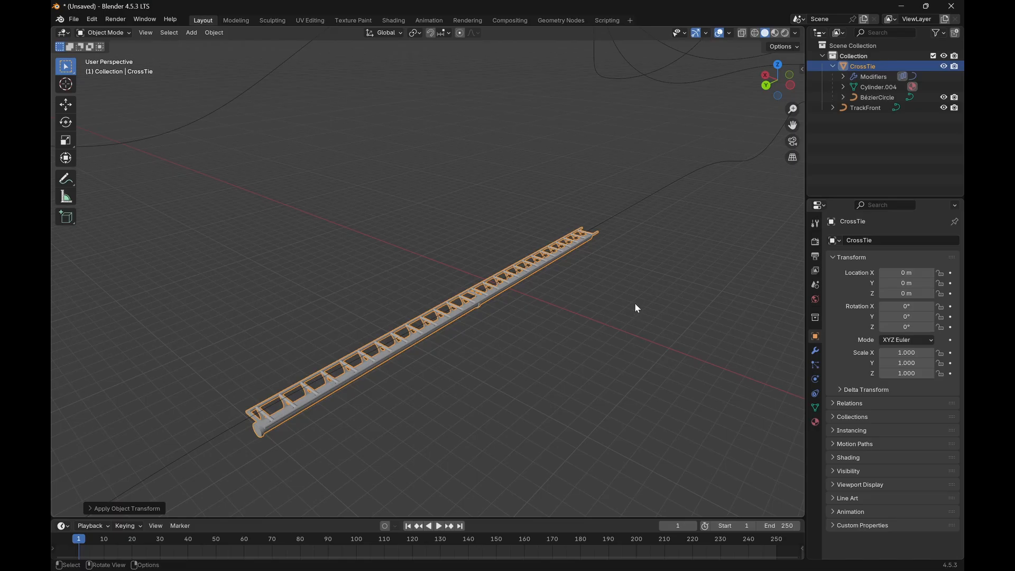
Shift the CrossTie track section along the curve to an X location of 9.76 m
middle_click_drag(635, 302, 534, 283)
left_click(540, 281)
scroll(605, 302, "up", 3)
scroll(534, 283, "down", 3)
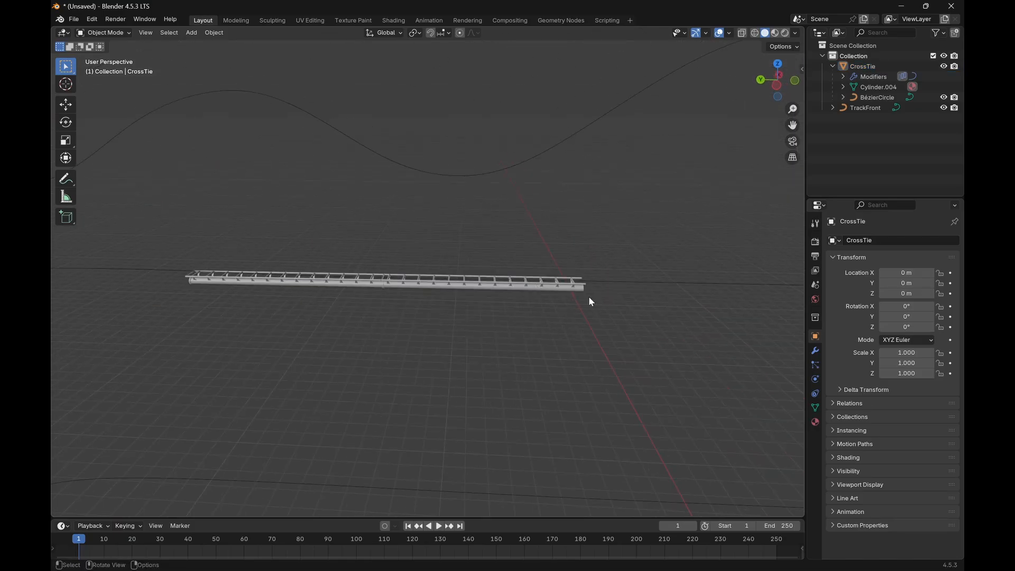
left_click_drag(893, 277, 925, 278)
middle_click_drag(691, 276, 380, 280)
middle_click_drag(601, 312, 629, 316)
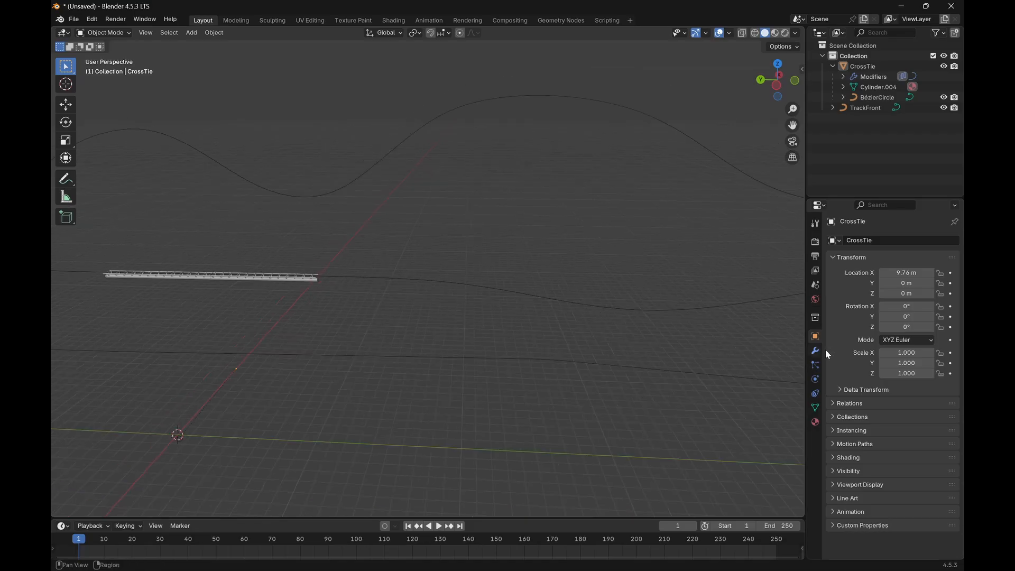
Raise the CrossTie's Array count to 30 and try relative offset factors of X 1.2, Y -0.8 and Z 0.9
left_click(815, 351)
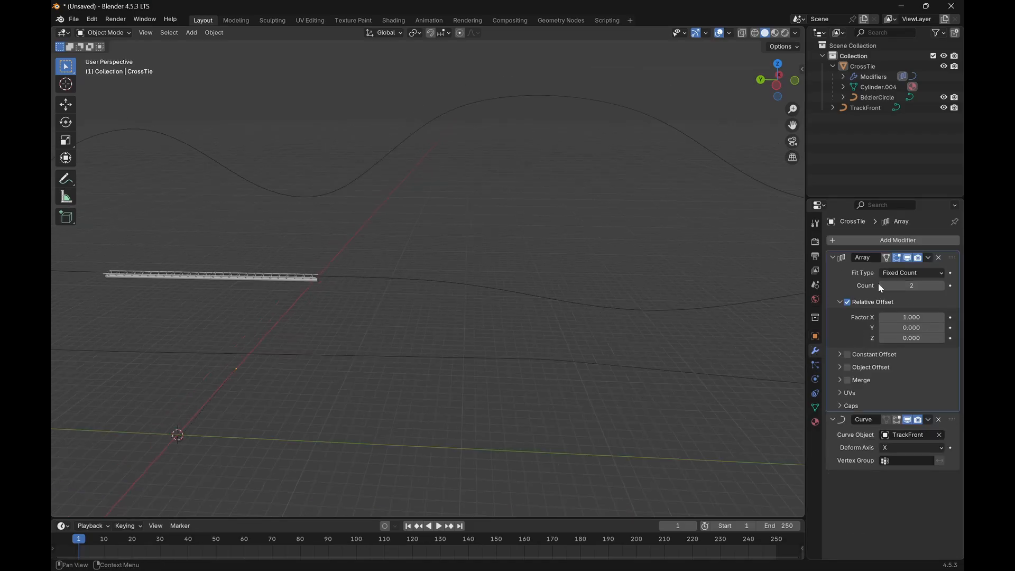
left_click_drag(893, 288, 915, 288)
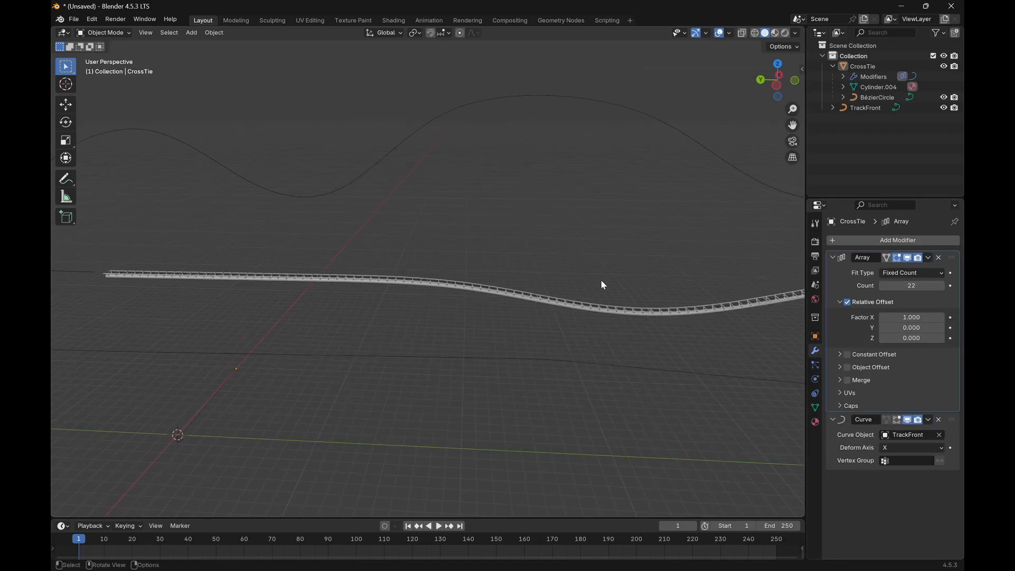
middle_click_drag(601, 286, 656, 269)
left_click_drag(911, 286, 911, 338)
scroll(497, 300, "up", 4)
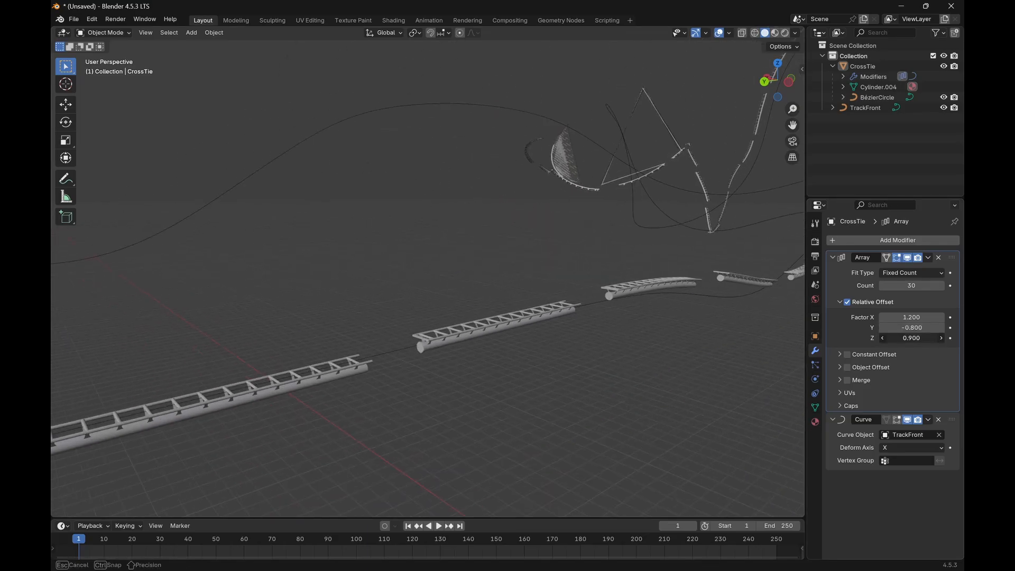
Set the Array's relative offset factors to X 0.999, Y 0 and Z 0, and inspect the joints between track sections
left_click(928, 338)
type("0")
key("Return")
left_click(924, 327)
type("0")
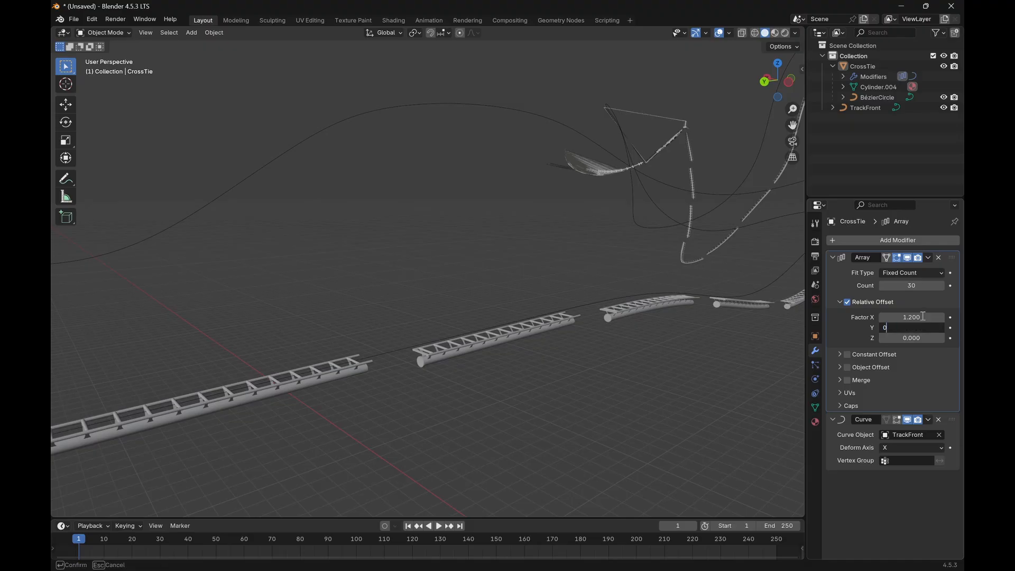
key("Return")
left_click(923, 316)
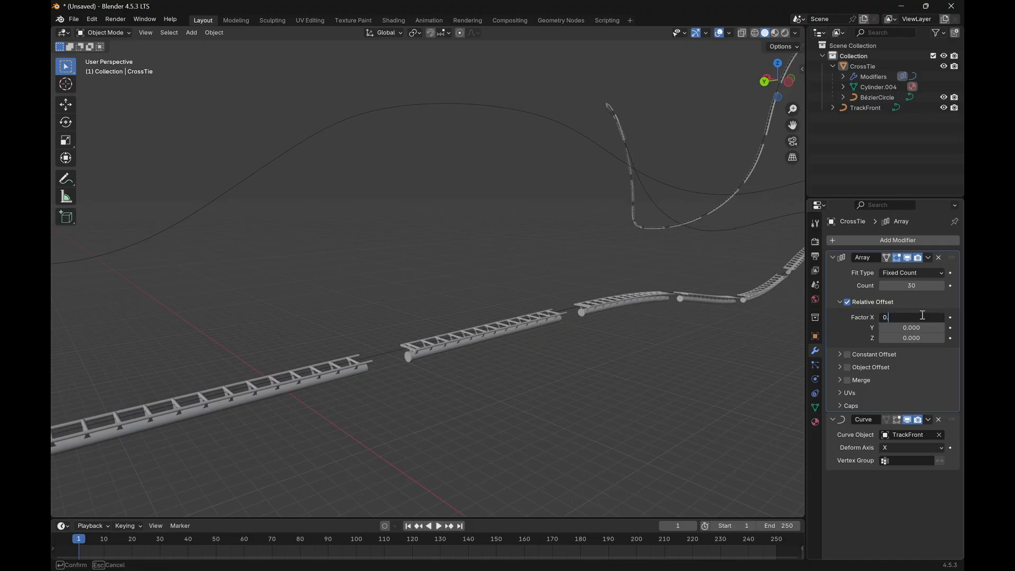
type("0.999")
key("Return")
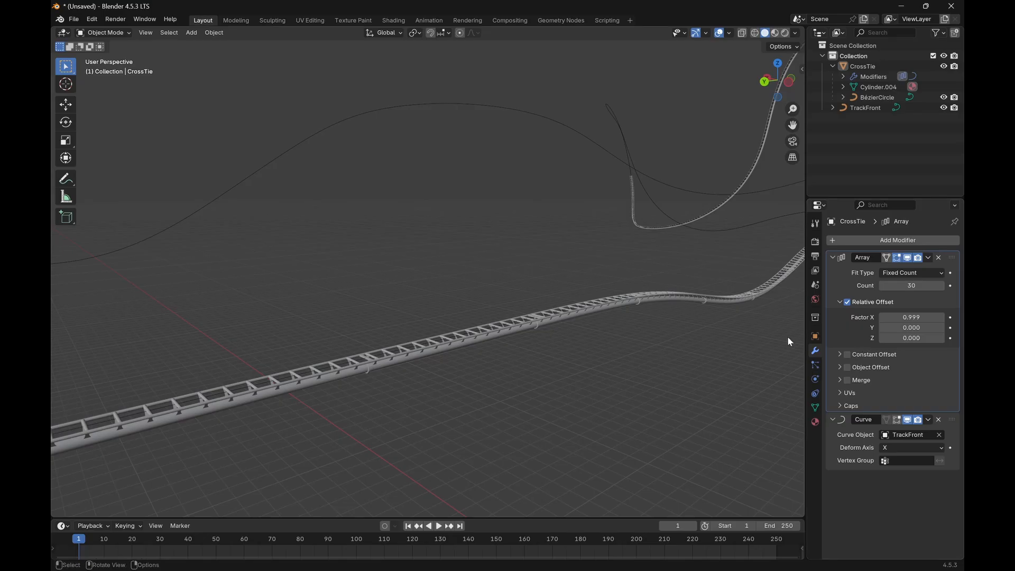
scroll(541, 332, "up", 5)
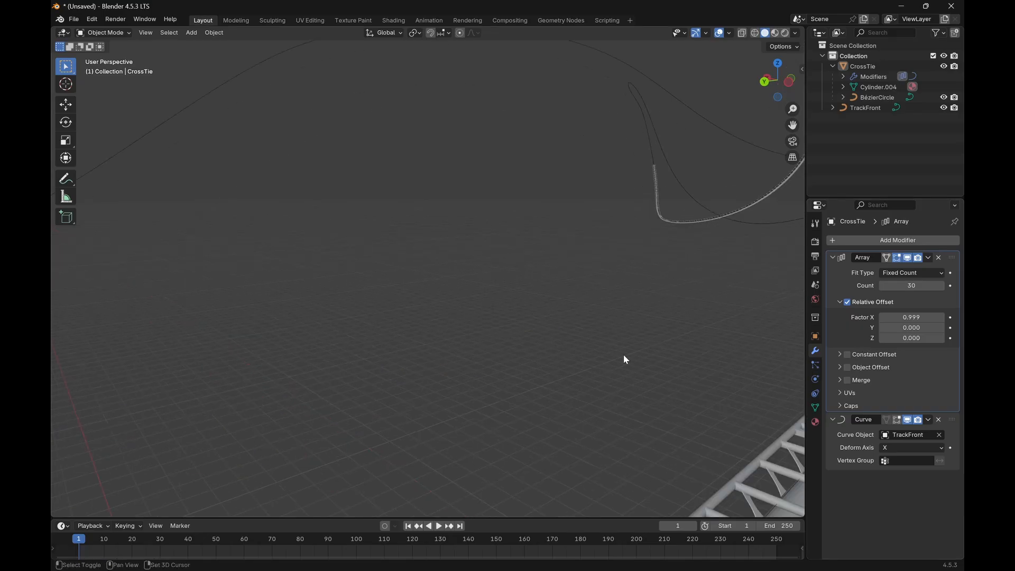
middle_click_drag(623, 355, 289, 269, "shift")
scroll(443, 269, "up", 10)
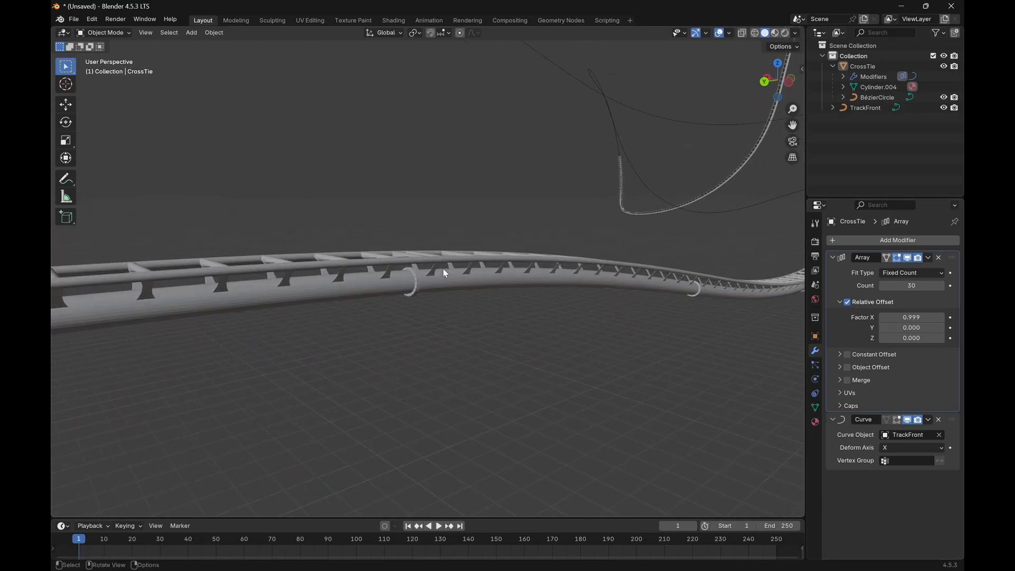
Check the joint between two track sections up close and set the CrossTie Array's relative offset X factor to 0.998
scroll(433, 280, "up", 4)
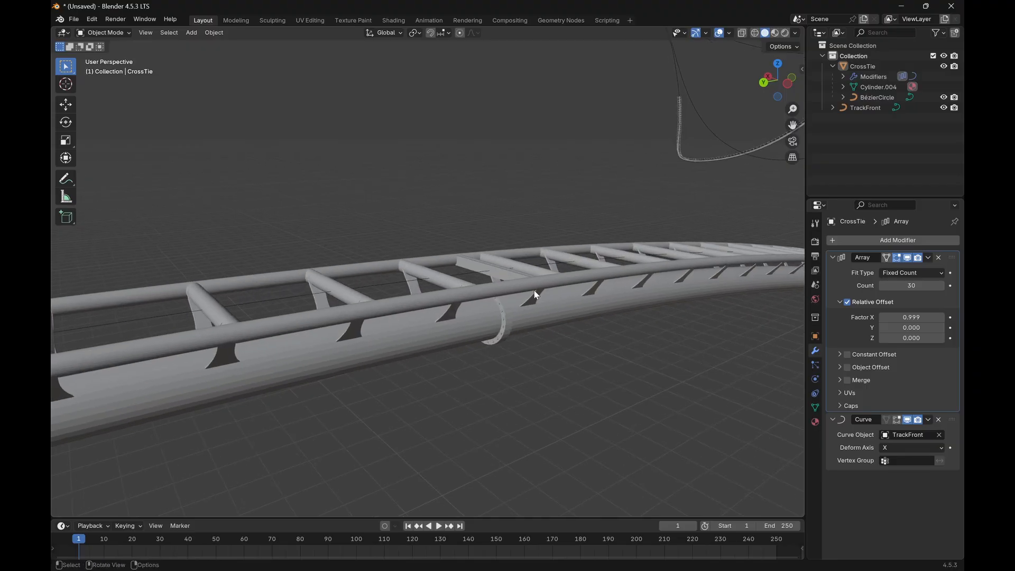
left_click(503, 324)
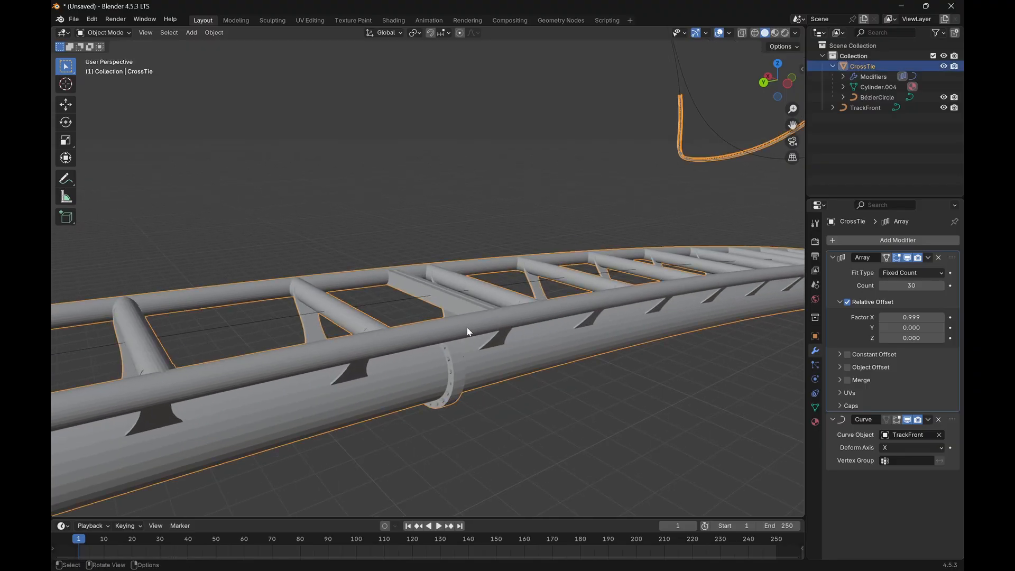
middle_click_drag(506, 335, 563, 352)
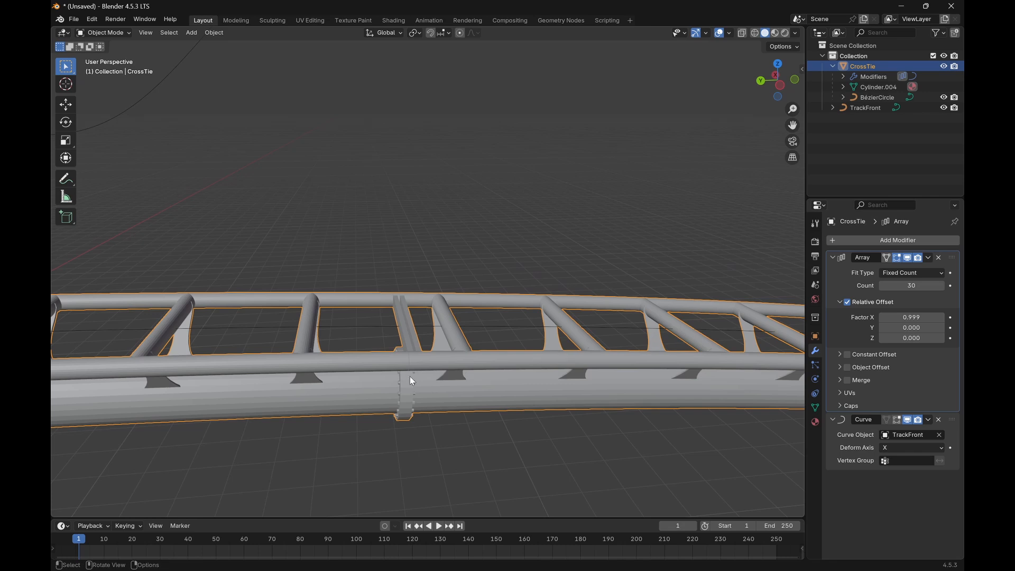
scroll(411, 372, "up", 2)
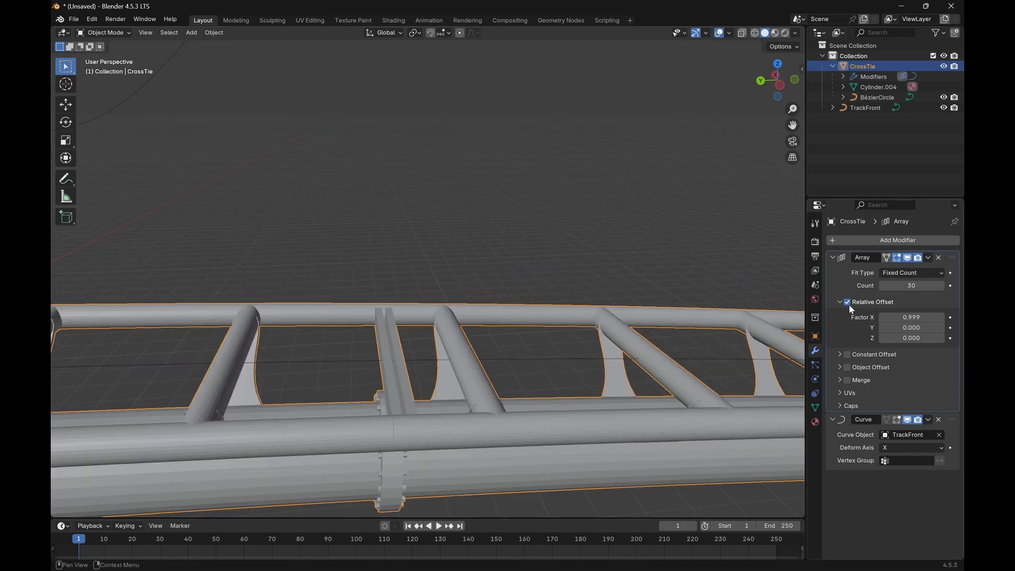
left_click(928, 318)
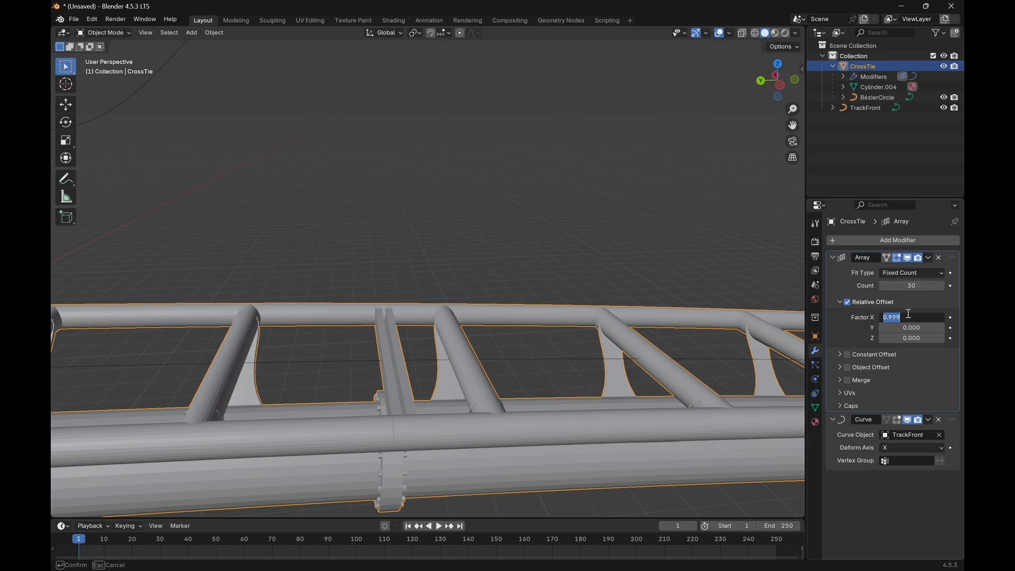
key("Return")
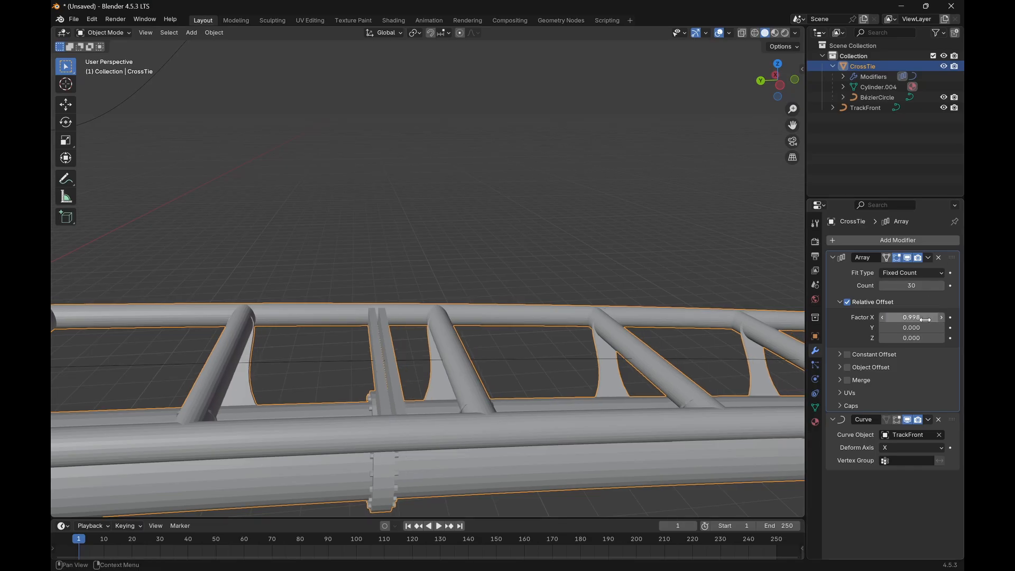
mouse_move(924, 317)
left_mouse_down()
mouse_move(944, 317)
mouse_move(925, 318)
left_mouse_up()
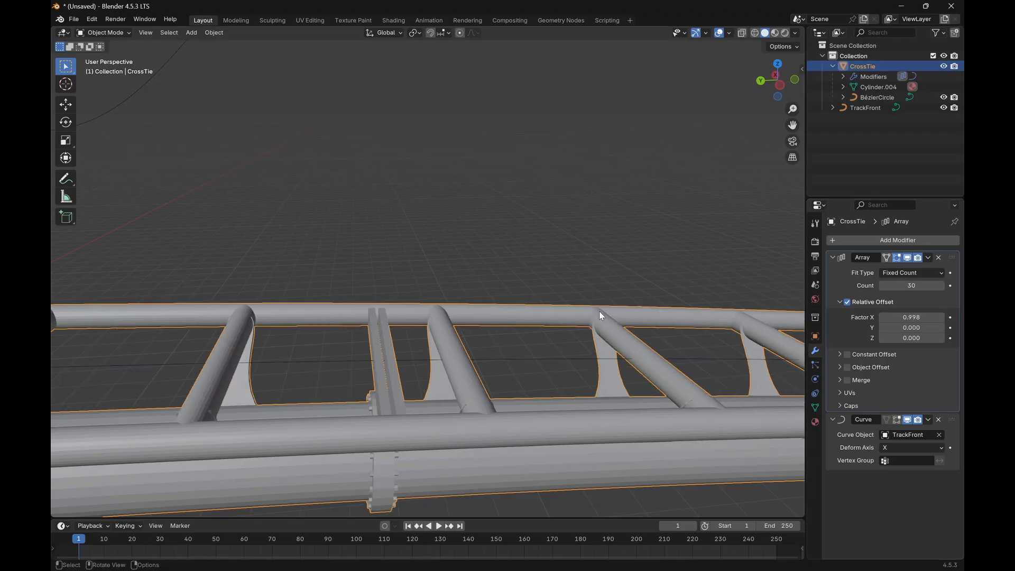
Raise the CrossTie's Array count to 51 so the track sections extend further along the curve
scroll(526, 394, "down", 8)
middle_click_drag(528, 392, 592, 400)
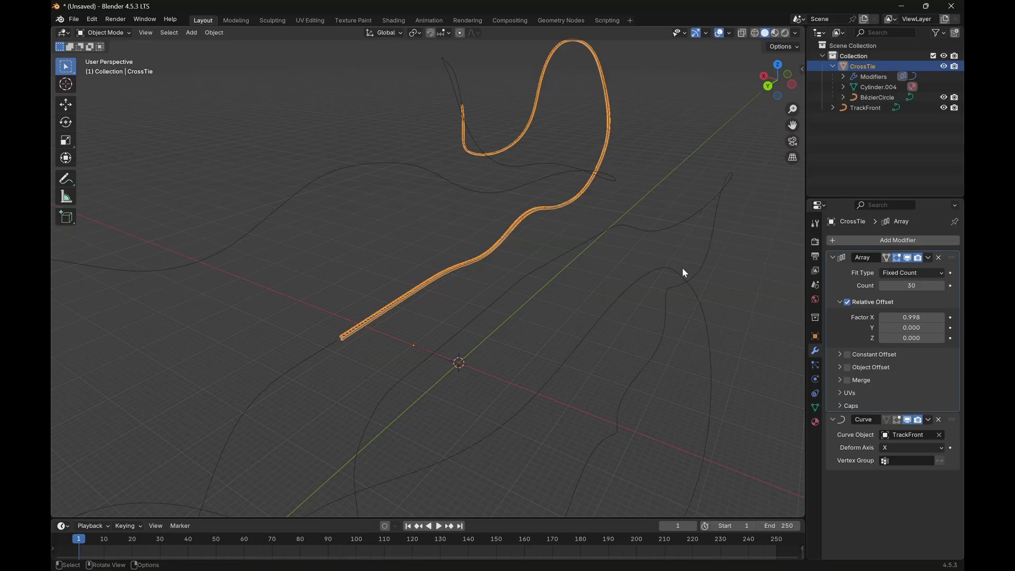
middle_click_drag(541, 152, 382, 255)
middle_click_drag(512, 268, 176, 176, "shift")
middle_click_drag(588, 209, 391, 211, "shift")
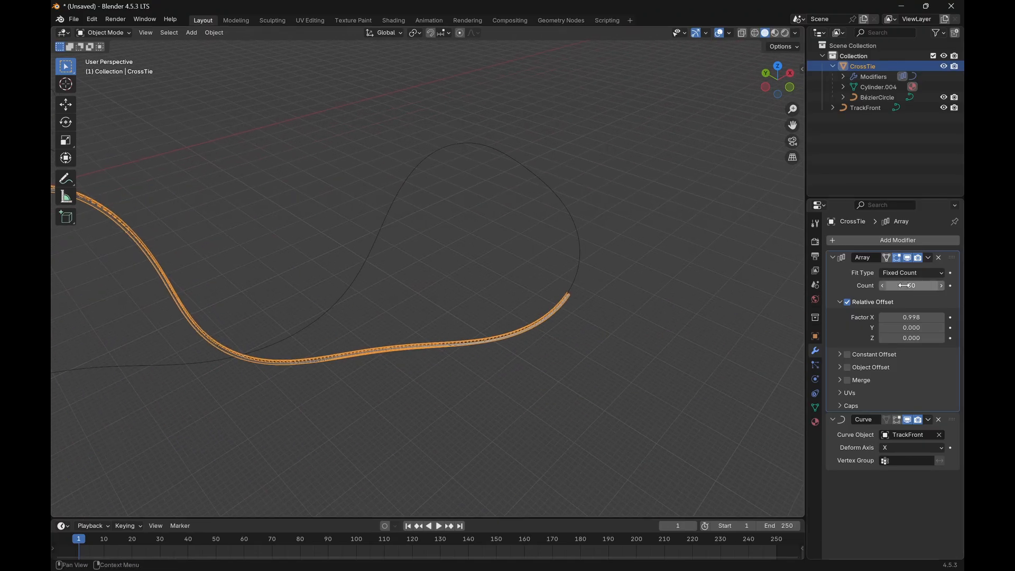
mouse_move(910, 285)
left_mouse_down()
mouse_move(942, 286)
mouse_move(911, 286)
left_mouse_up()
scroll(543, 216, "up", 10)
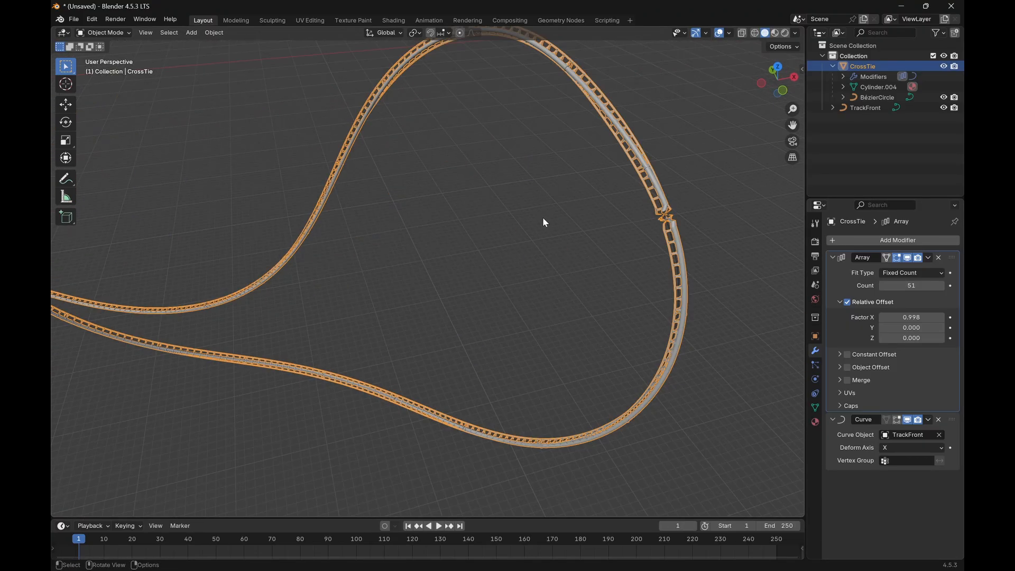
middle_click_drag(563, 209, 320, 139, "shift")
Open the TrackFront curve for editing its control points around the twisted gap in the track
left_click(274, 99)
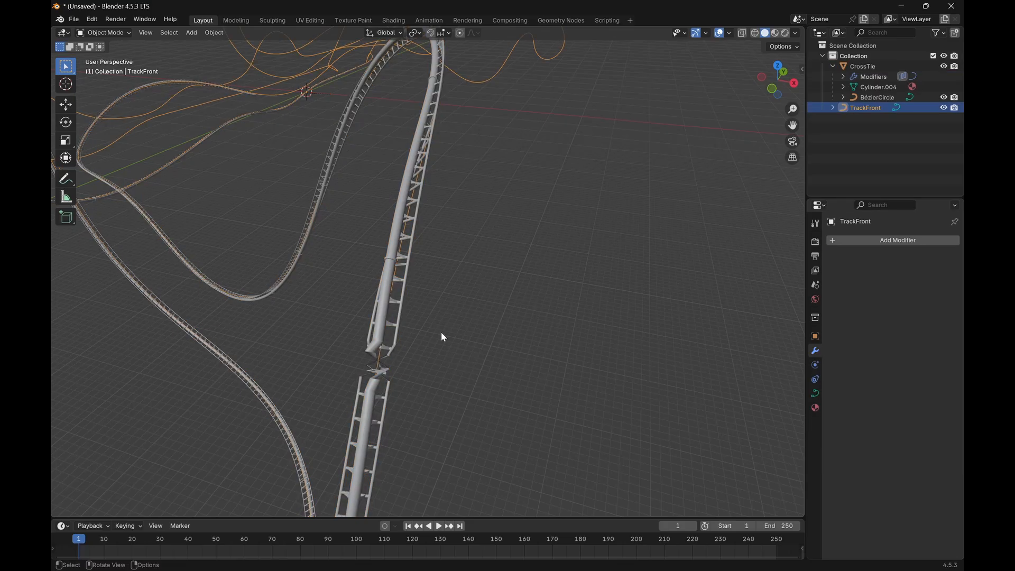
key("Tab")
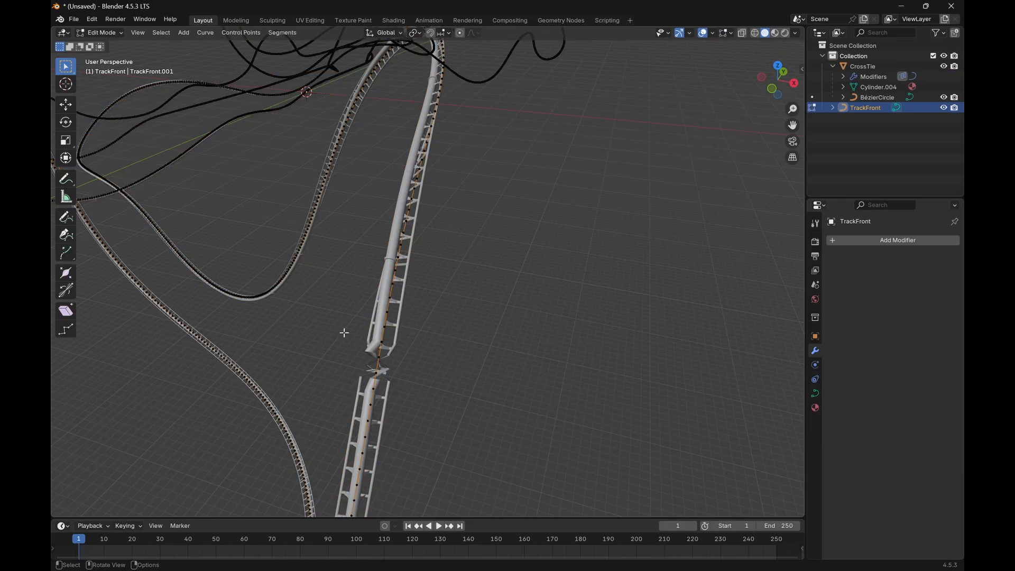
middle_click_drag(344, 333, 432, 409)
scroll(438, 355, "up", 6)
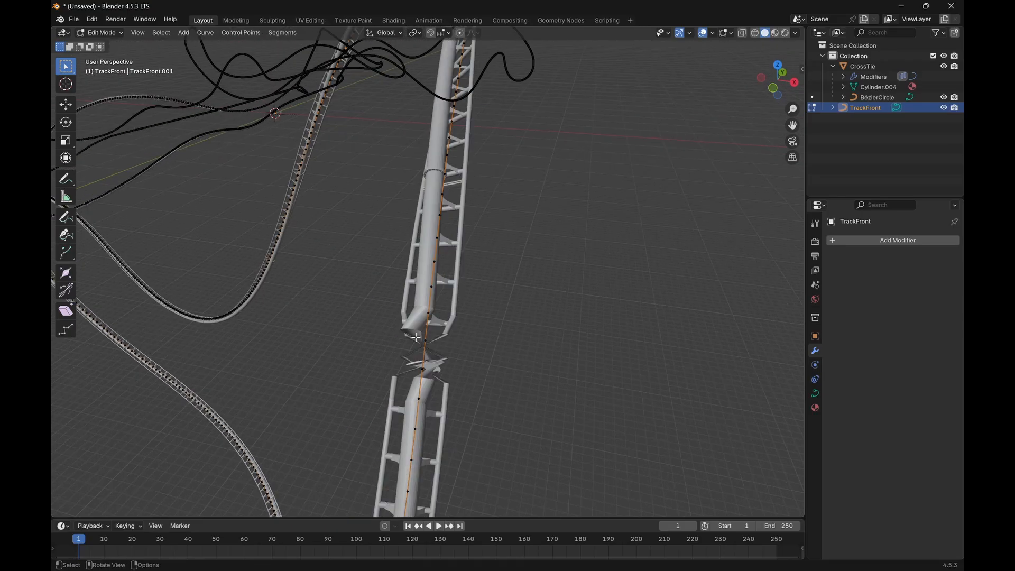
scroll(450, 366, "down", 6)
scroll(481, 283, "up", 1)
middle_click_drag(538, 305, 559, 315)
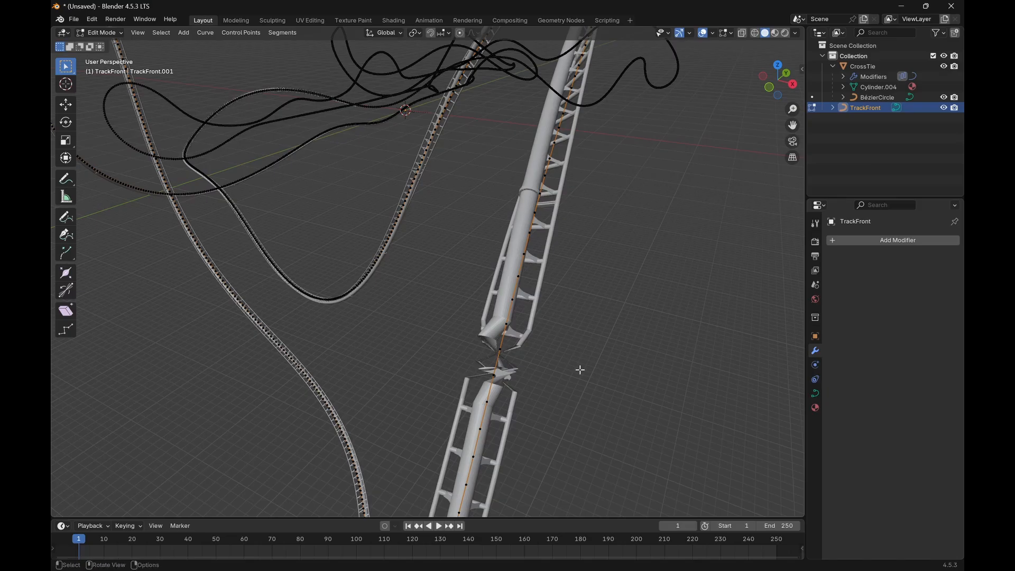
Select the TrackFront control points from the twisted gap back over the hill and down towards the valley
left_click_drag(572, 370, 411, 121)
scroll(597, 350, "down", 3)
middle_click_drag(506, 211, 497, 234)
left_click_drag(547, 325, 419, 107, "shift")
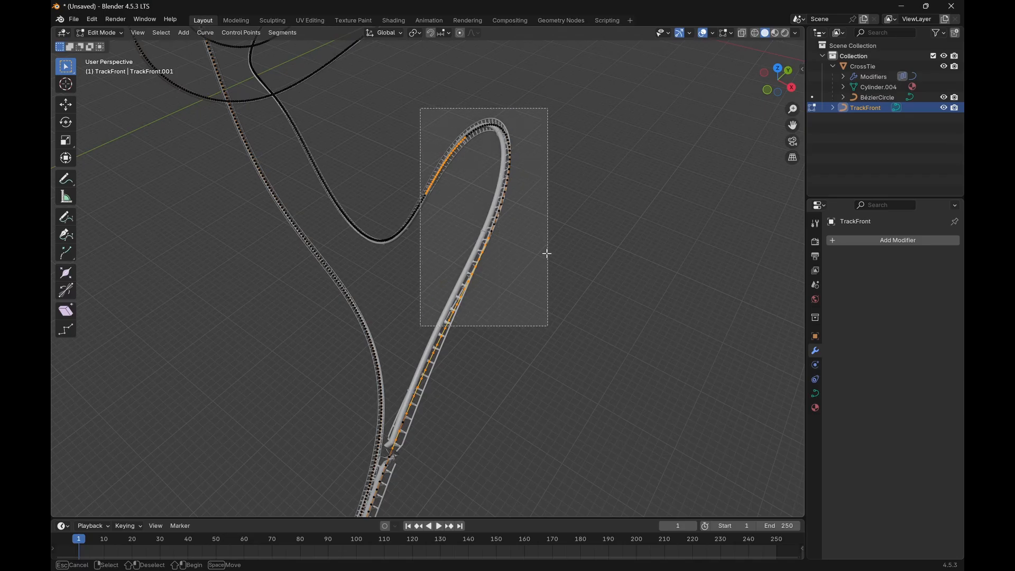
middle_click_drag(547, 252, 613, 246)
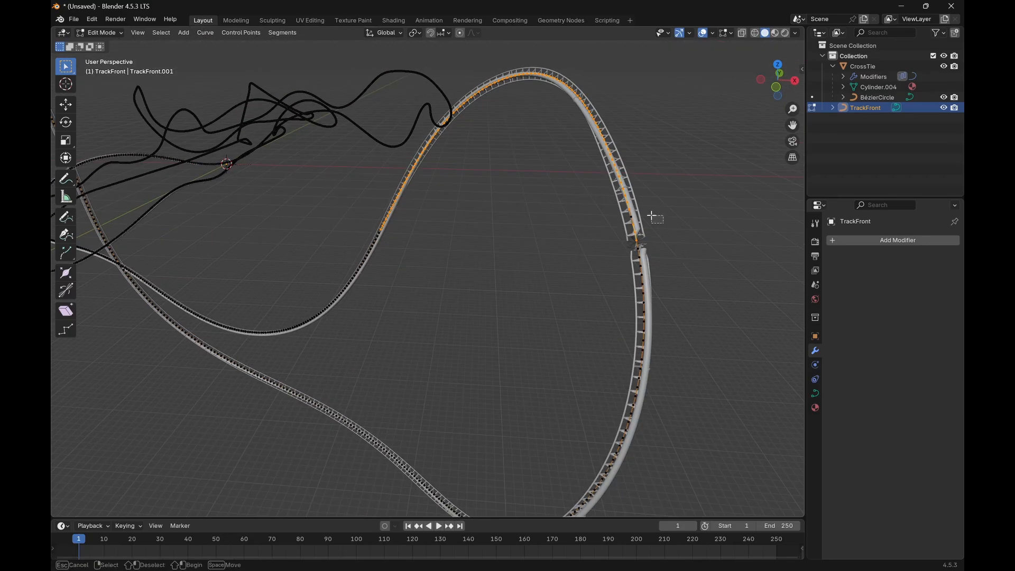
left_click_drag(426, 309, 315, 269, "shift")
middle_click_drag(318, 270, 410, 267)
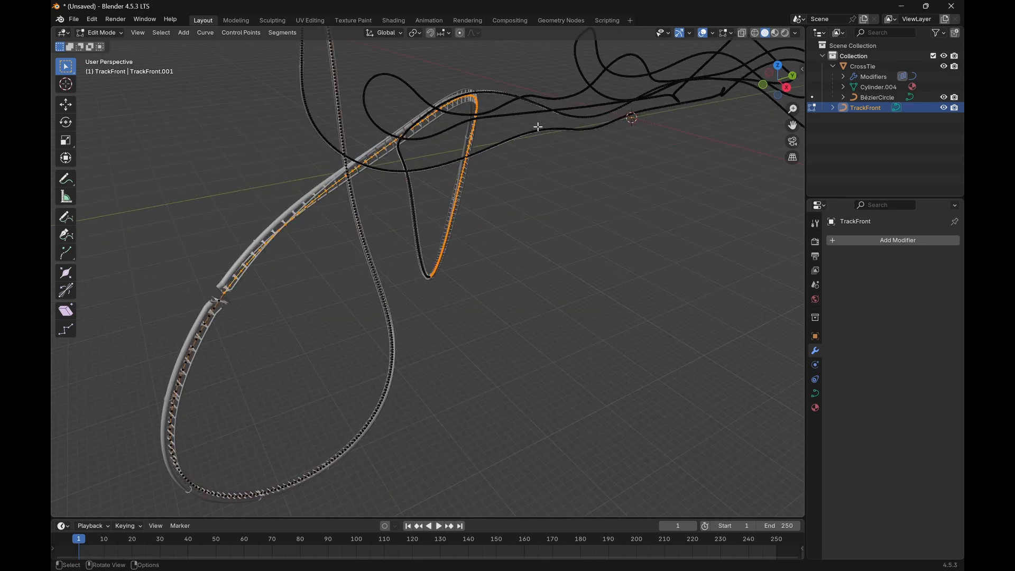
middle_click_drag(458, 222, 490, 264)
scroll(571, 313, "up", 2)
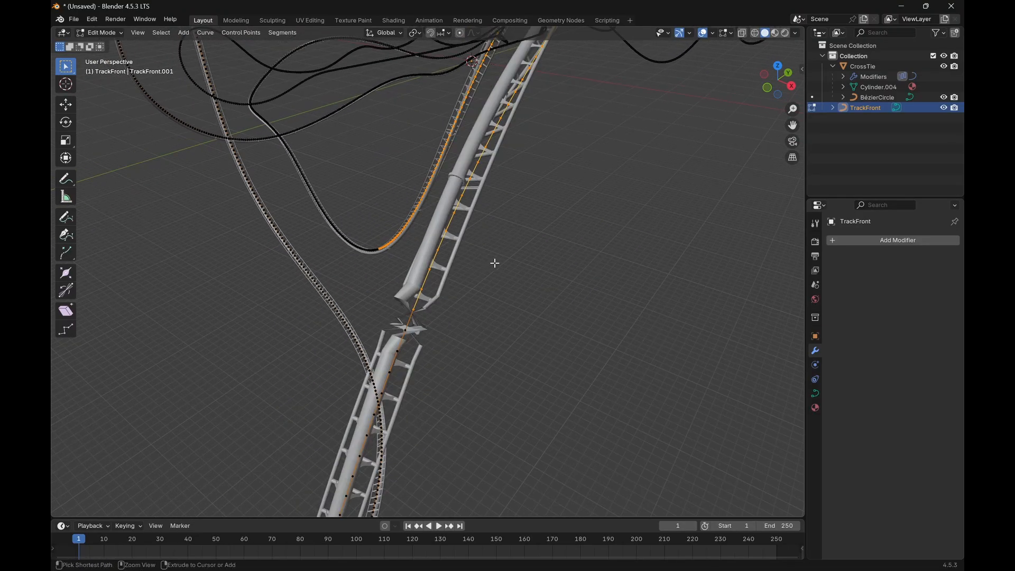
Tilt the selected TrackFront control points and set the tilt angle to 360°
key("ctrl+t")
right_click(495, 263)
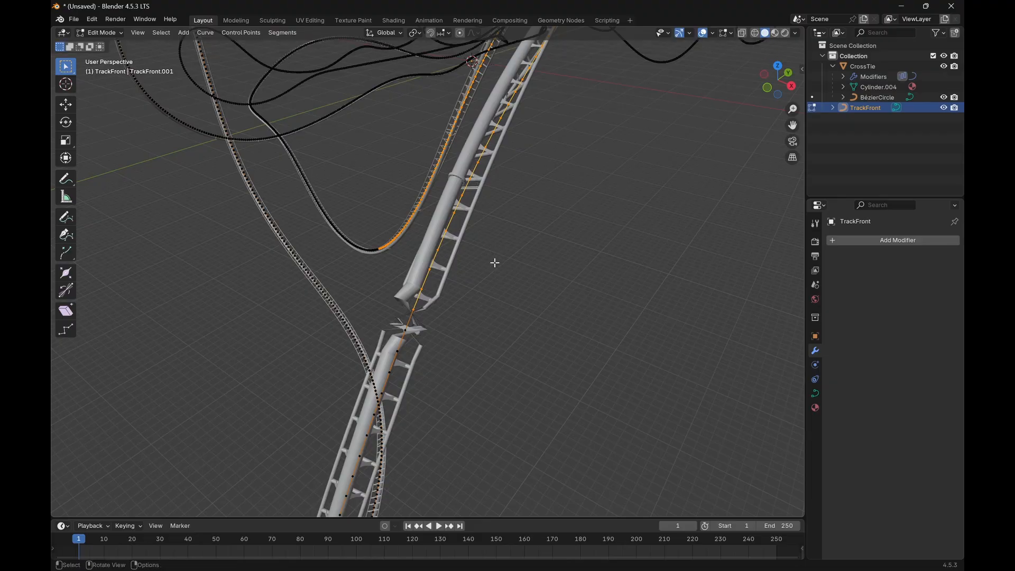
right_click(470, 338)
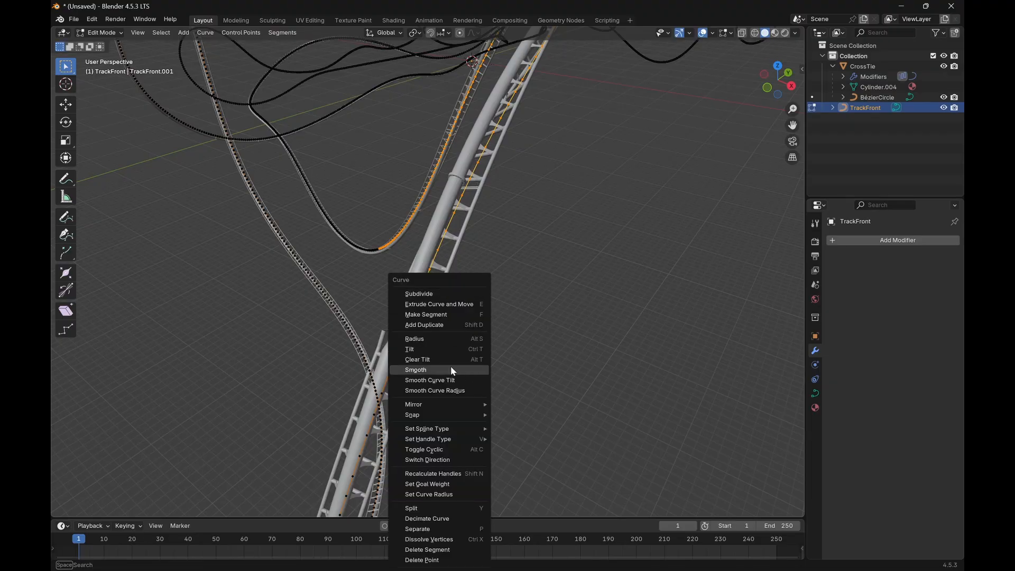
left_click(443, 348)
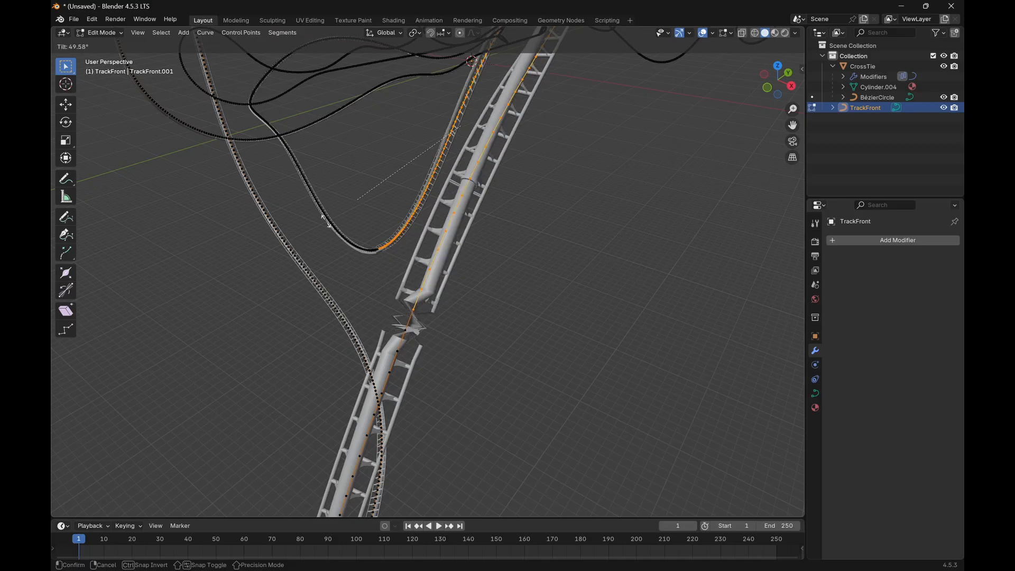
left_click(309, 211)
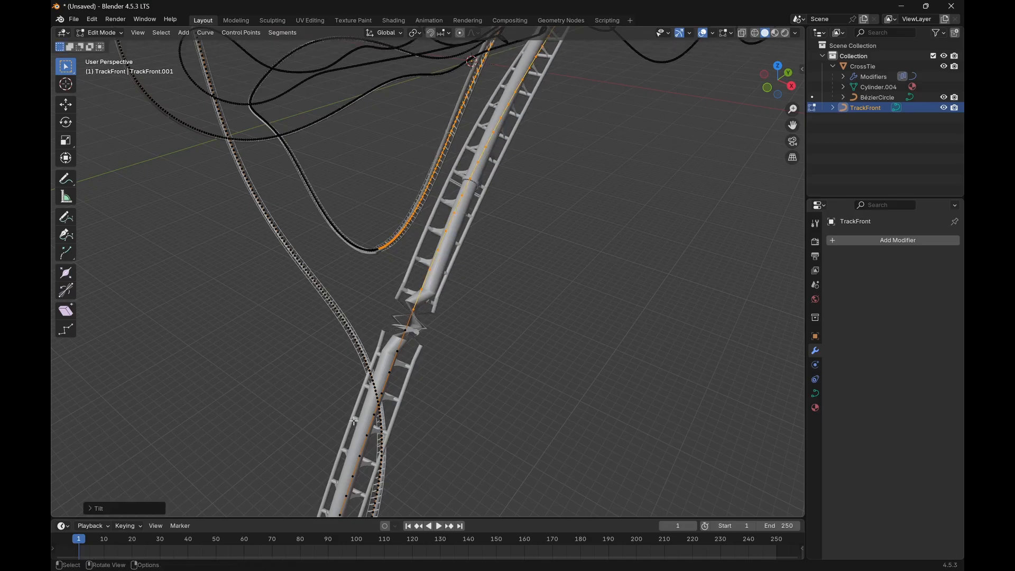
left_click(92, 509)
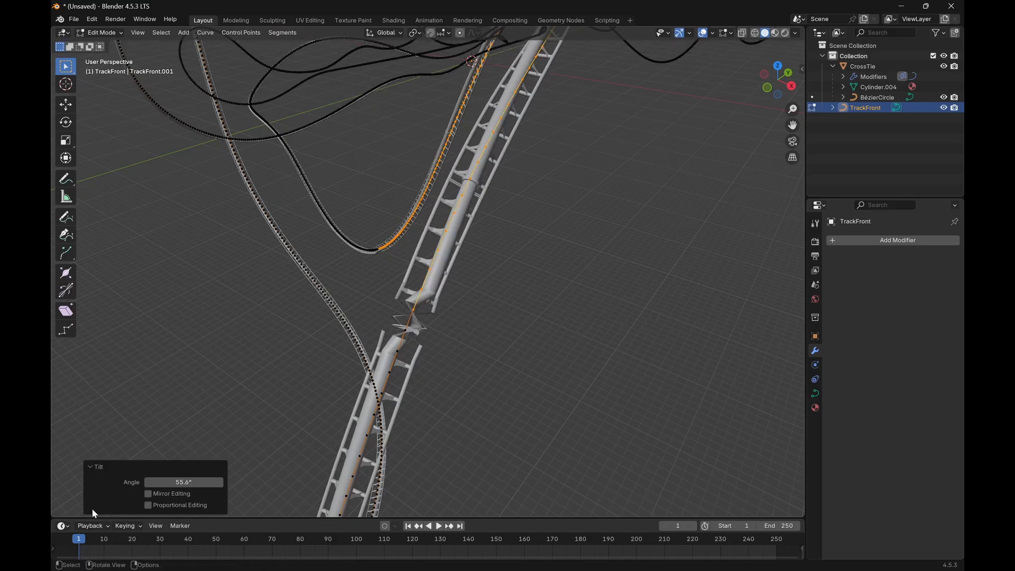
left_click(173, 484)
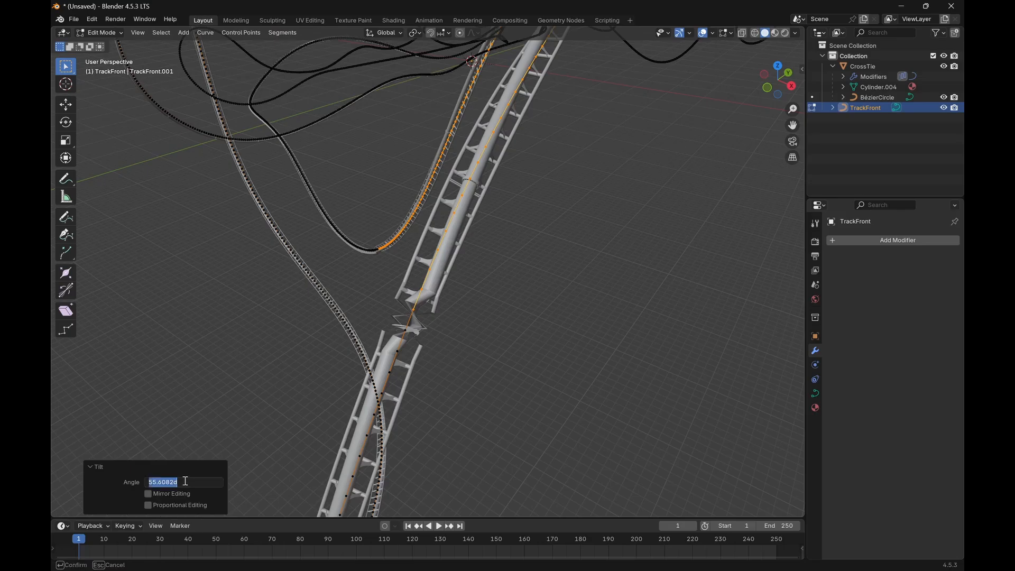
key("Return")
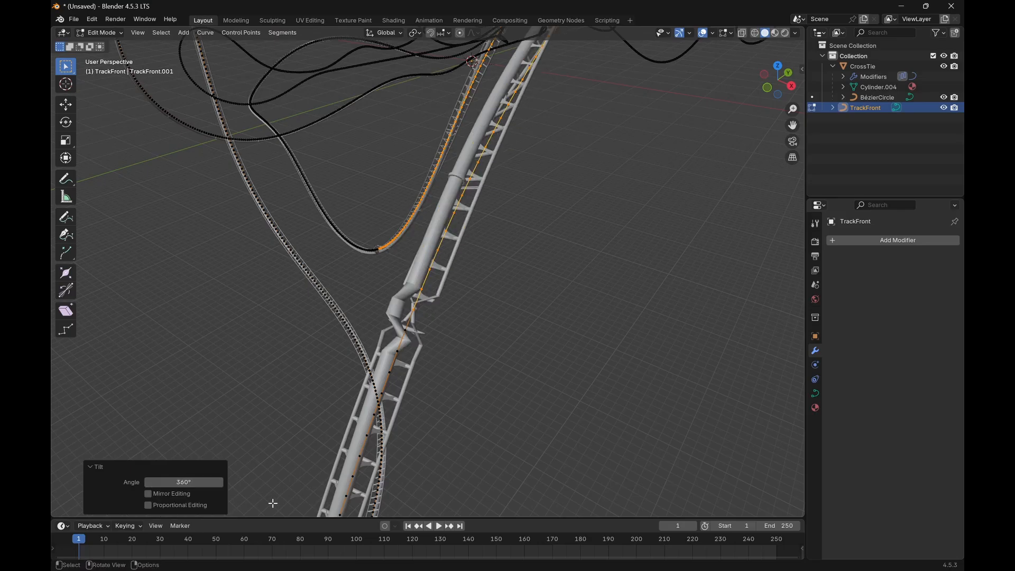
Select the single control point in the middle of the twisted joint and tilt it by about 100°
scroll(447, 365, "up", 5)
scroll(446, 363, "down", 3)
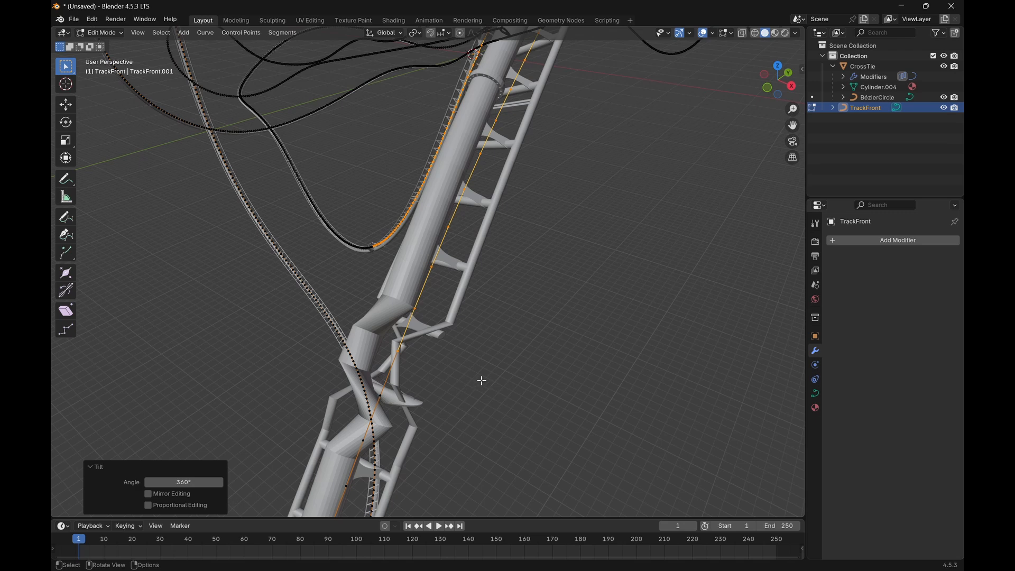
left_click(413, 360)
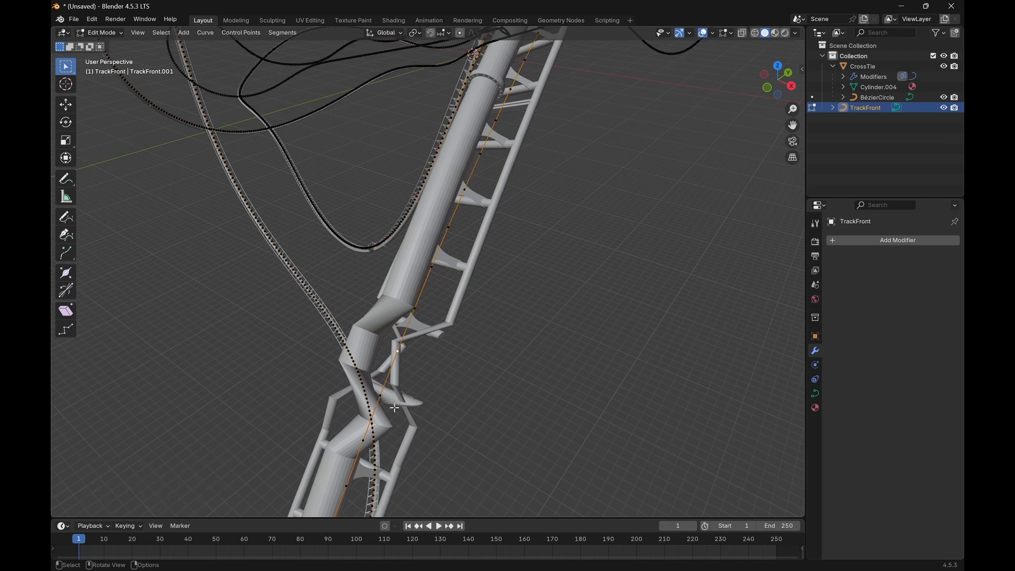
key("ctrl+t")
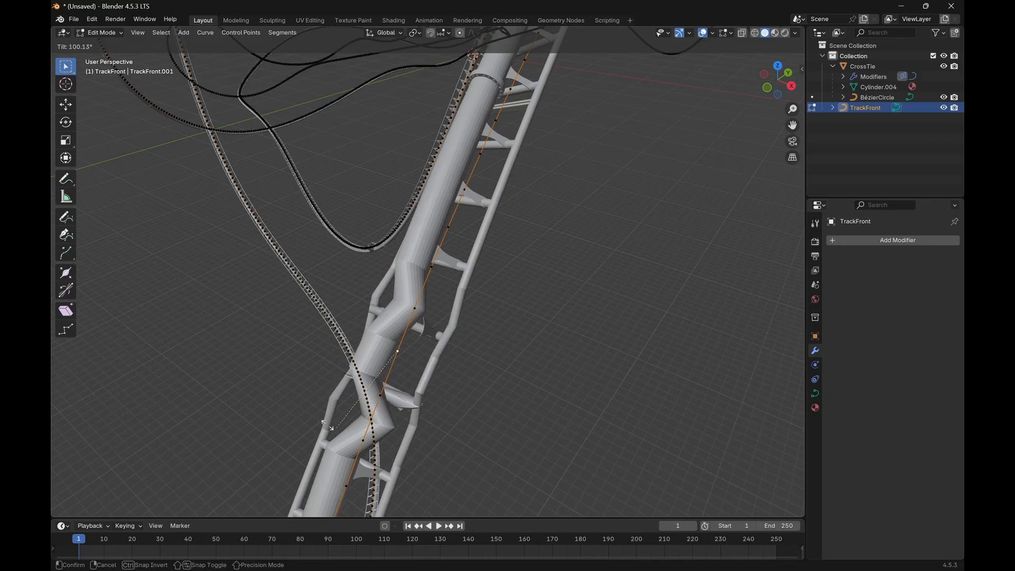
left_click(453, 334)
Subdivide the segment between the tilted control point and its upper neighbour with one cut
left_click(416, 308)
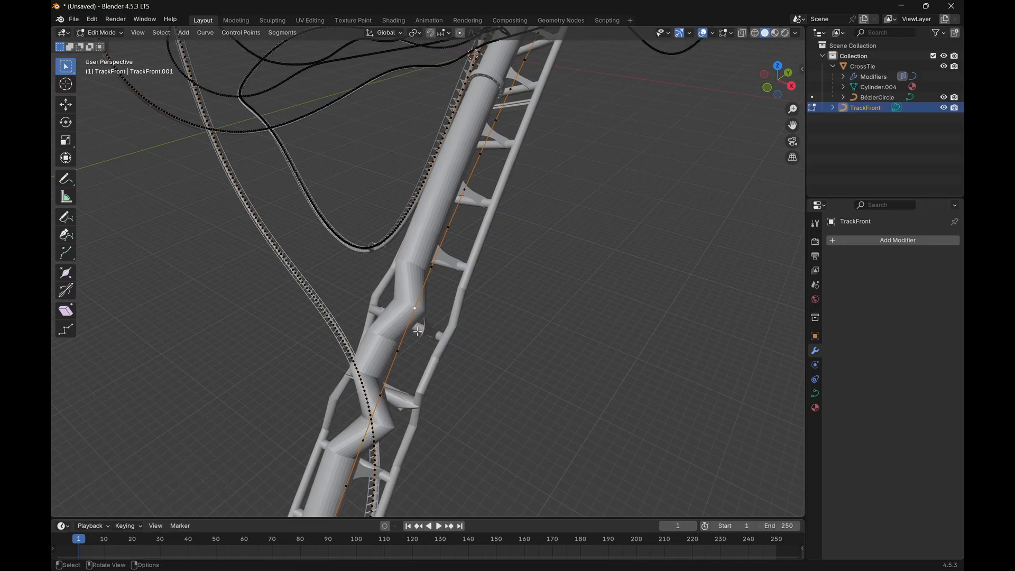
left_click(398, 352)
right_click(431, 337)
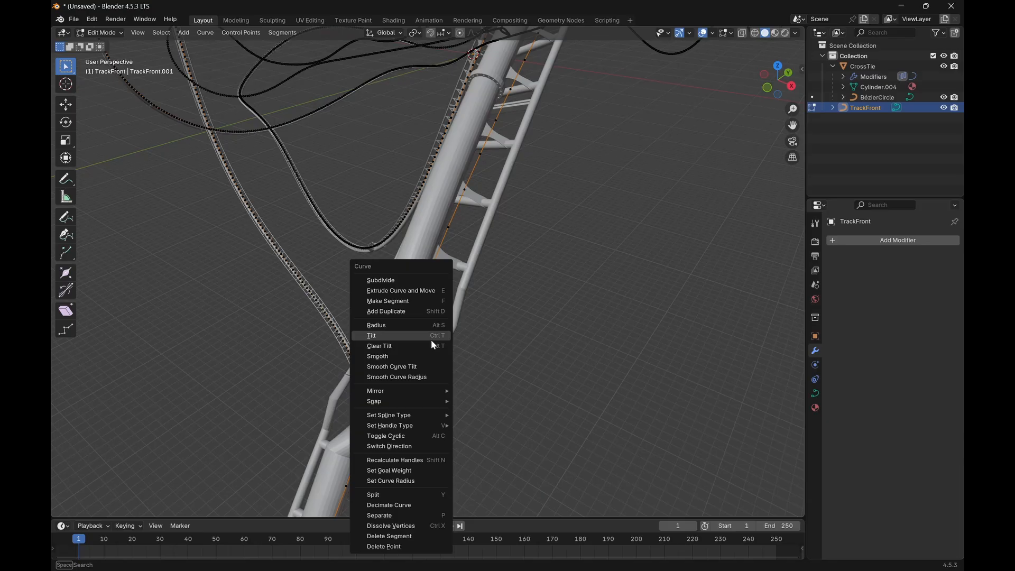
left_click(420, 280)
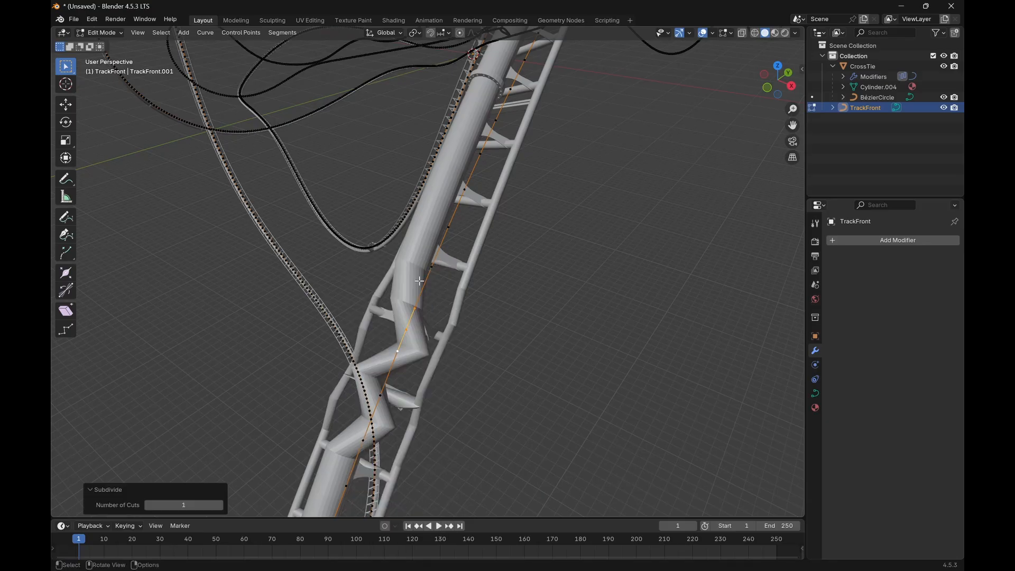
Tilt the new control point between those two by about -102° and check the track around the twist
left_click(407, 331)
key("ctrl+t")
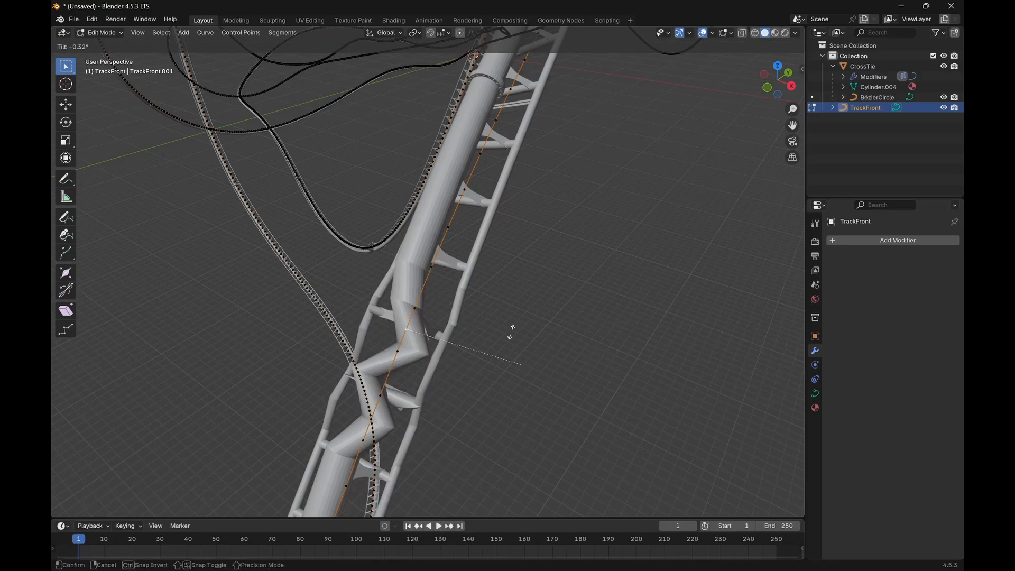
left_click(503, 297)
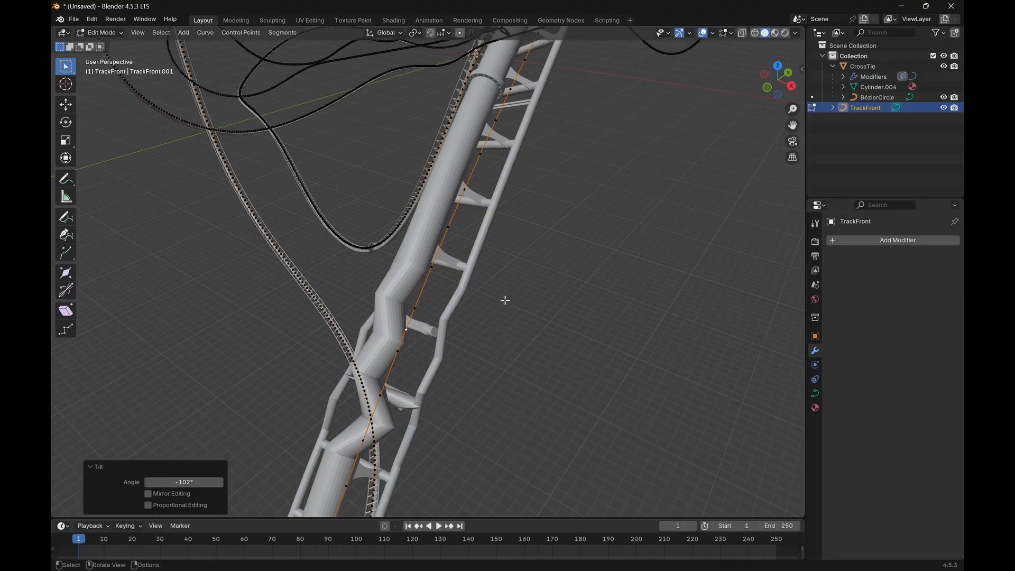
middle_click_drag(503, 297, 562, 349)
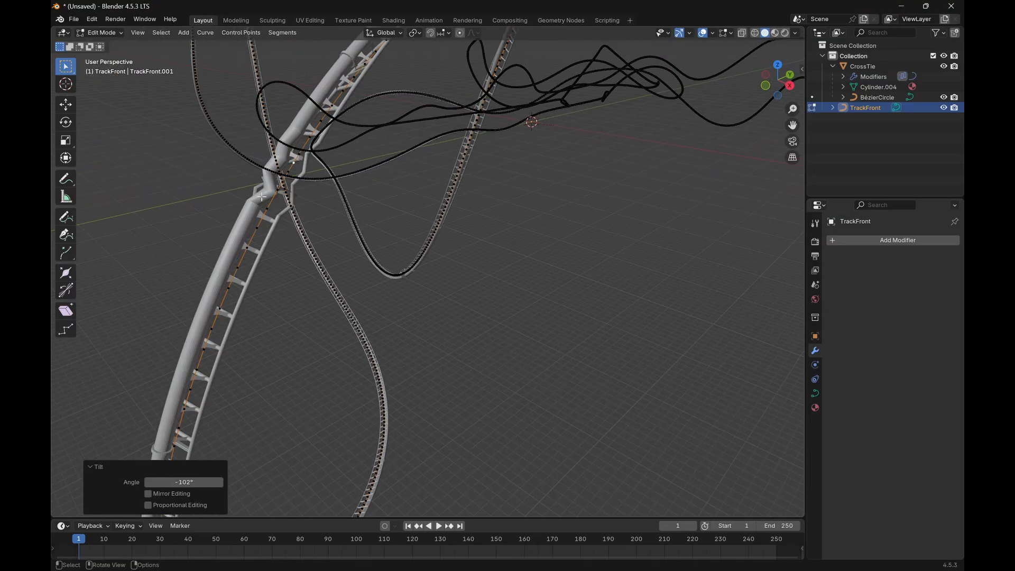
middle_click_drag(378, 242, 657, 281)
scroll(488, 356, "up", 5)
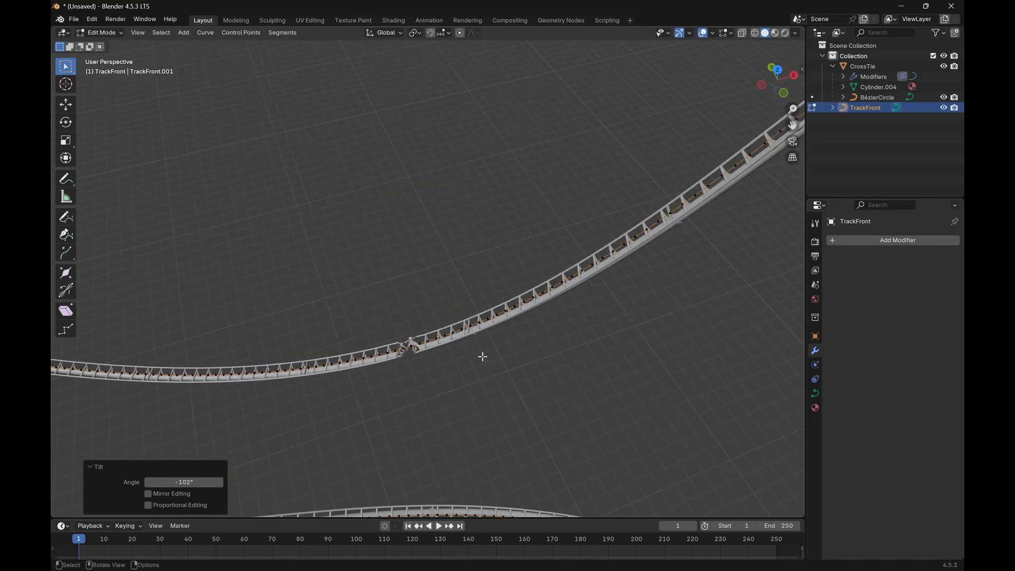
Examine the start of the arrayed track and the TrackFront curve's transform and modifier properties
scroll(465, 388, "down", 8)
middle_click_drag(324, 335, 465, 346)
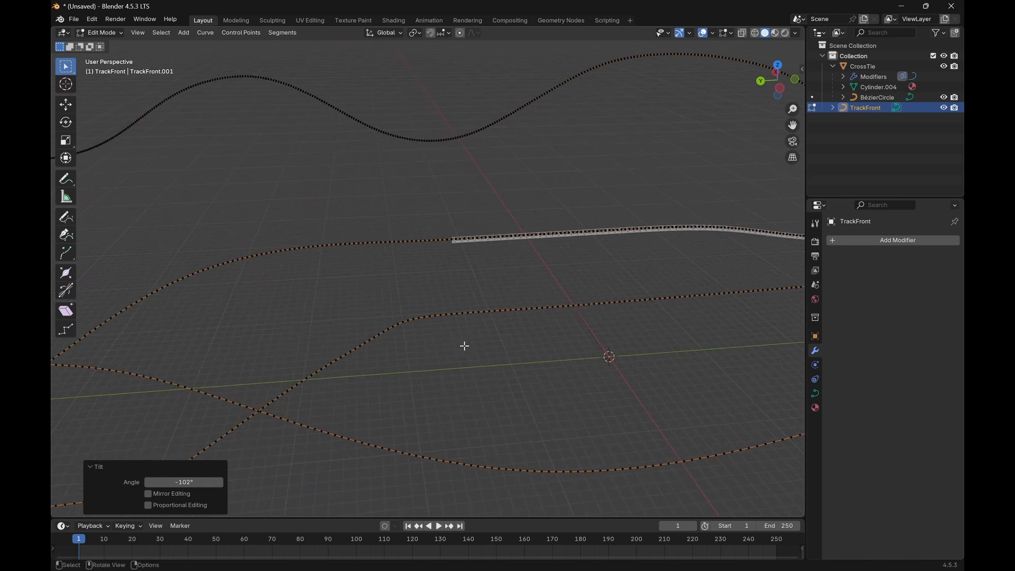
scroll(475, 333, "up", 2)
middle_click_drag(514, 287, 492, 340, "shift")
scroll(495, 338, "up", 3)
scroll(495, 339, "down", 4)
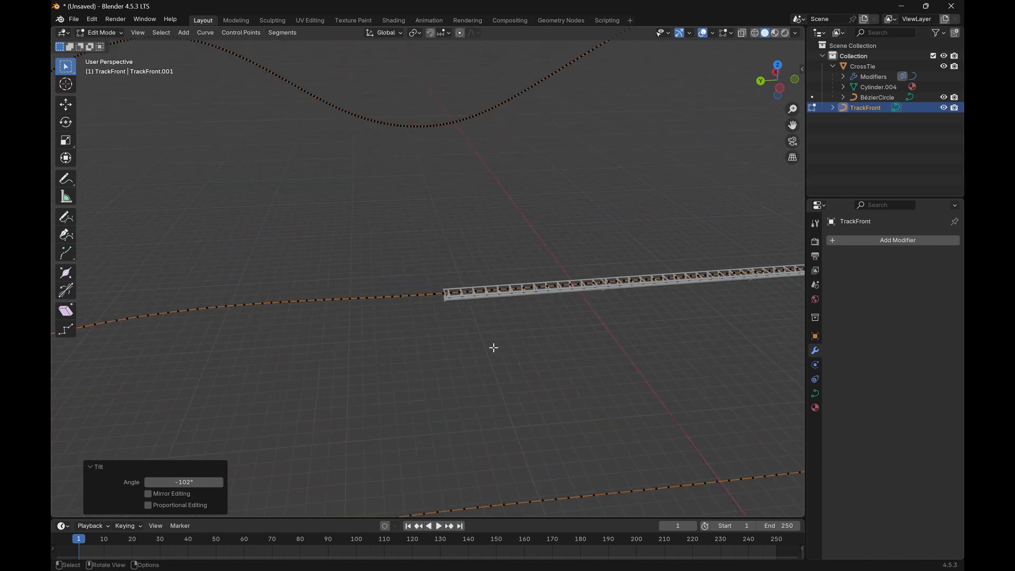
left_click(815, 336)
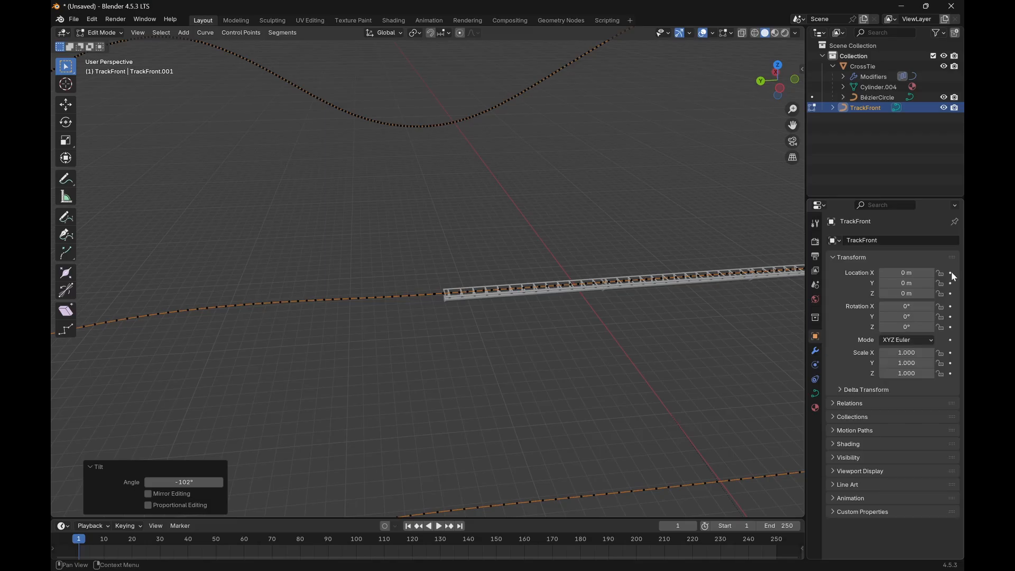
scroll(621, 327, "down", 5)
scroll(621, 328, "up", 2)
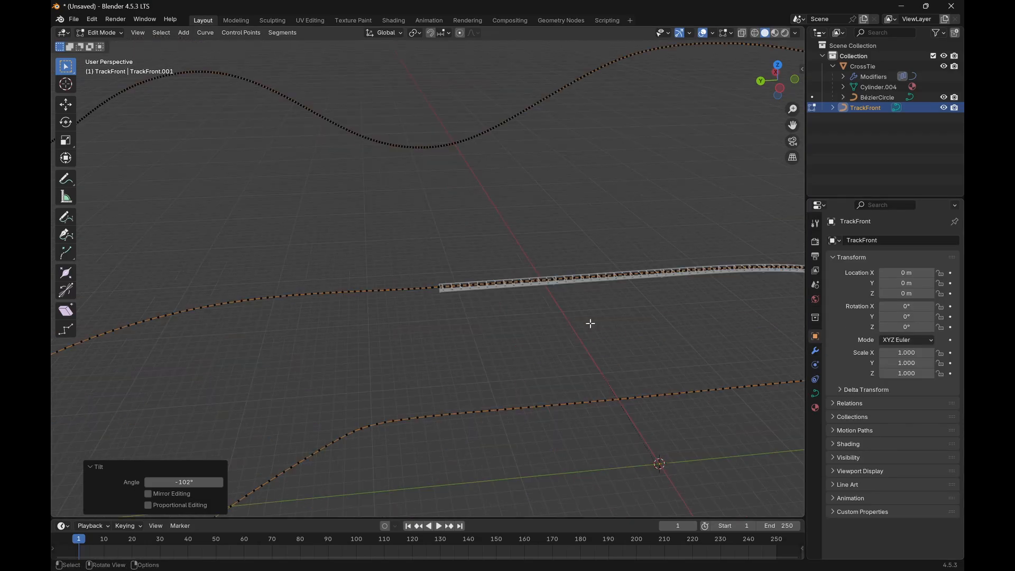
middle_click_drag(592, 324, 400, 360)
left_click(815, 351)
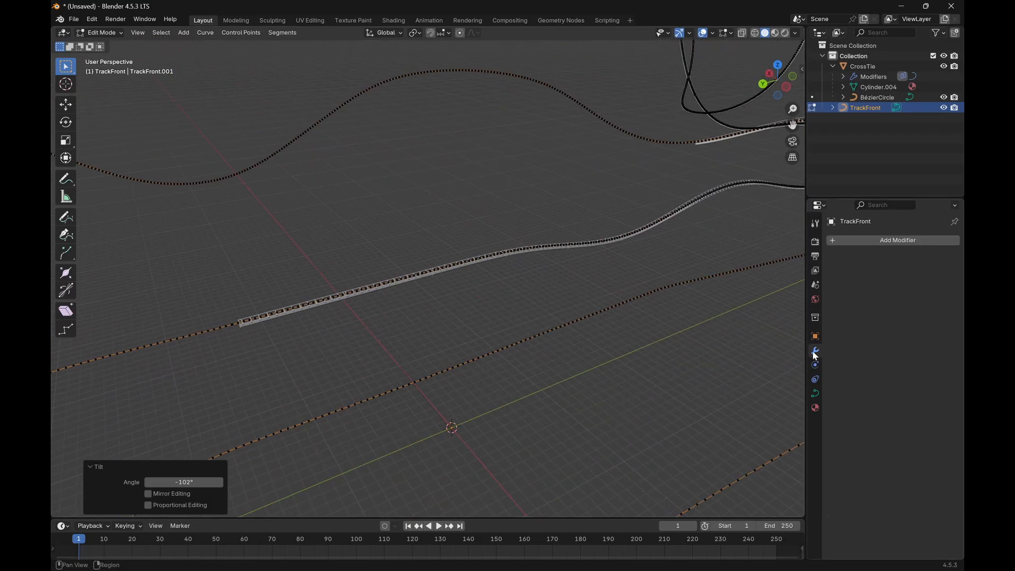
Leave curve editing, select the CrossTie track section and reduce its Array count to 4
left_click(857, 67)
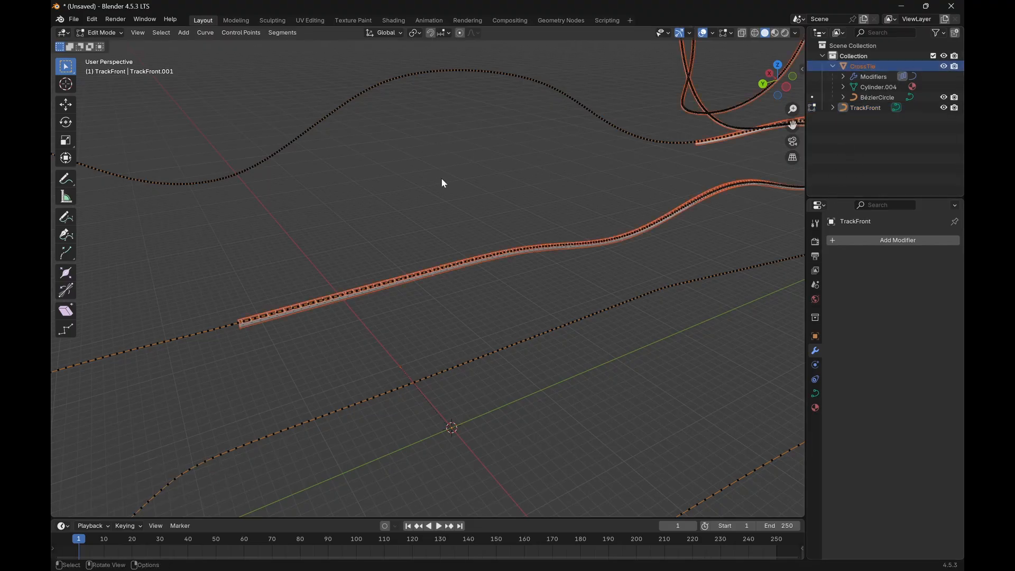
key("Tab")
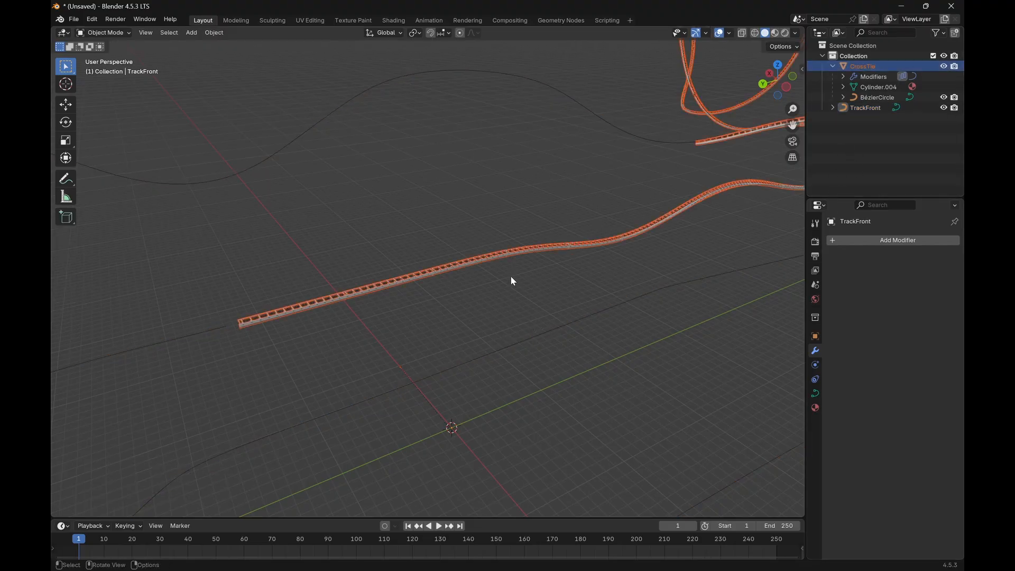
left_click(499, 262)
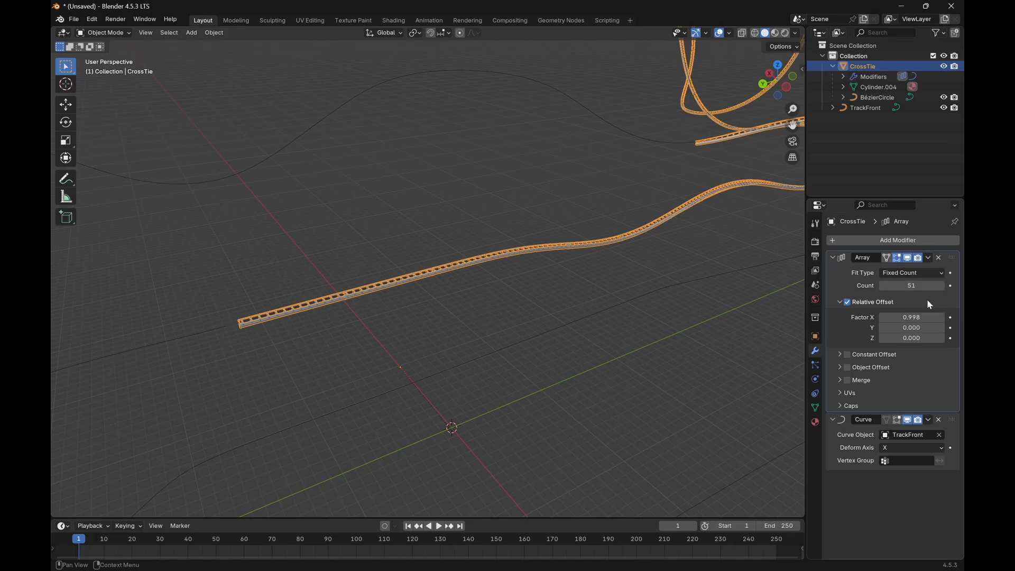
mouse_move(909, 285)
left_mouse_down()
mouse_move(893, 285)
mouse_move(912, 285)
left_mouse_up()
Slide the CrossTie section along the TrackFront curve to an X location of about 1744.7 m
left_click(816, 337)
scroll(606, 300, "down", 5)
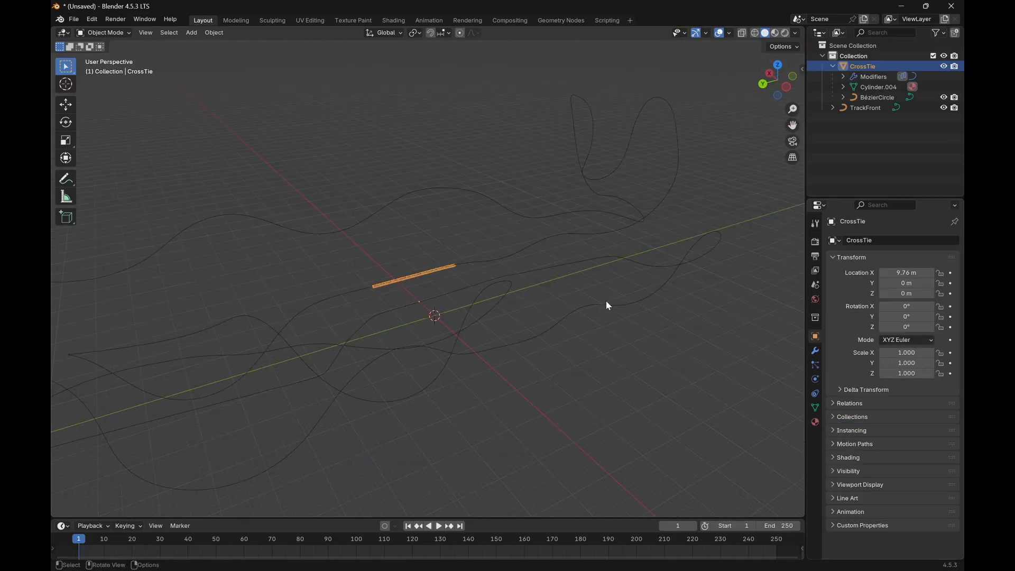
left_click_drag(906, 273, 906, 272)
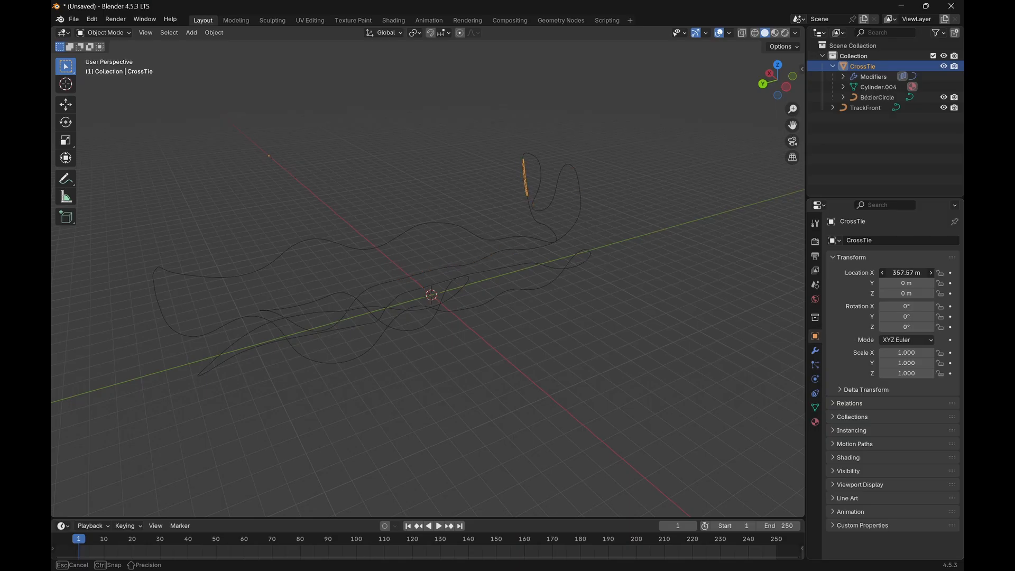
left_click_drag(906, 272, 930, 272)
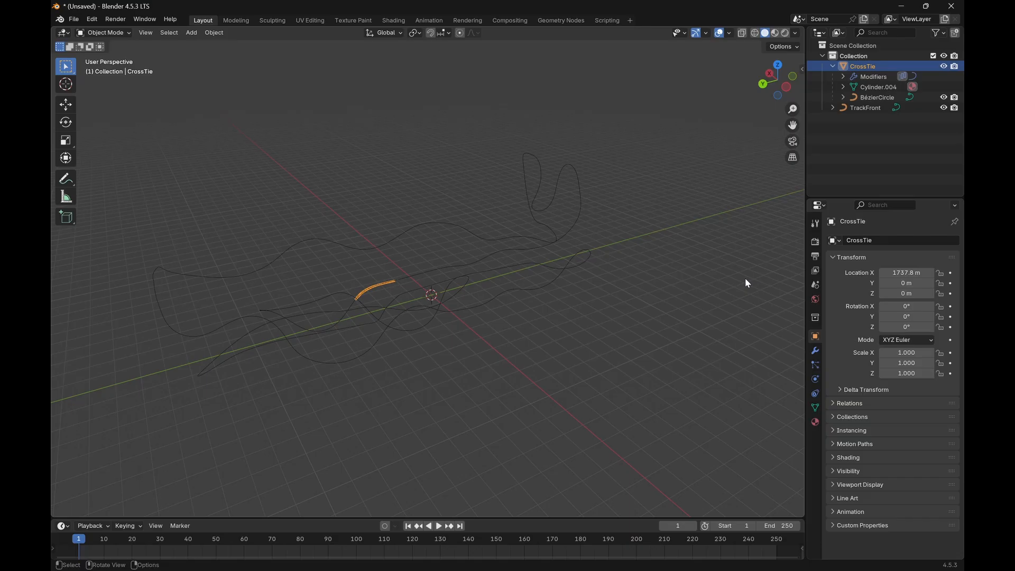
middle_click_drag(402, 300, 284, 309)
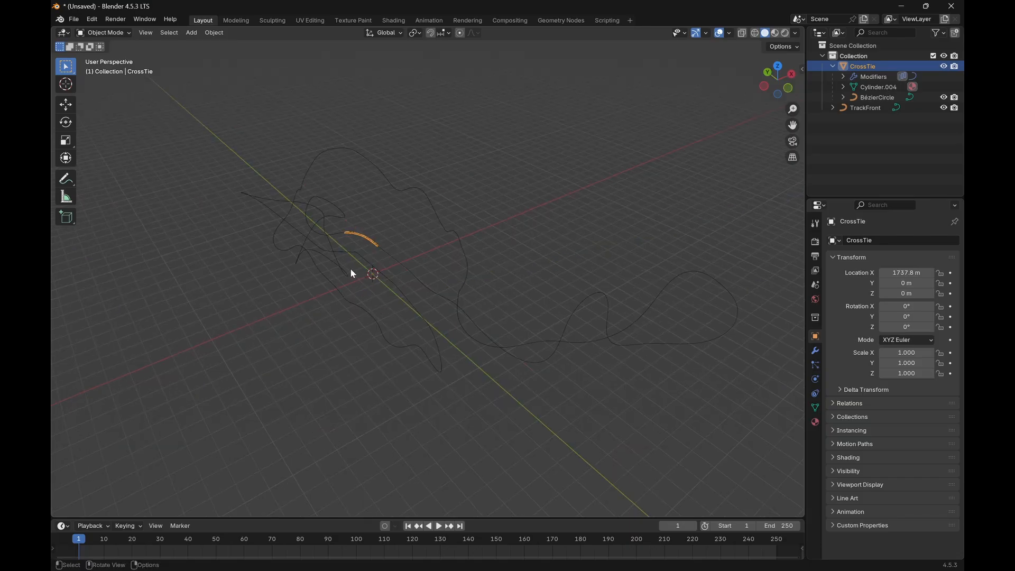
scroll(350, 268, "up", 5)
middle_click_drag(405, 259, 583, 343, "shift")
scroll(582, 343, "up", 2)
scroll(582, 339, "down", 7)
key("KP_Decimal")
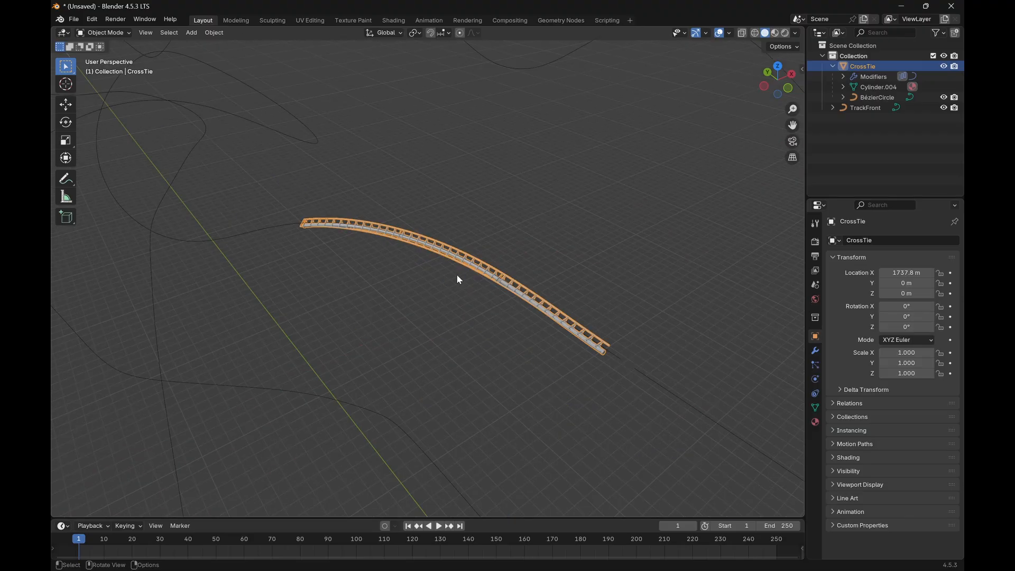
middle_click_drag(528, 322, 671, 324)
mouse_move(899, 272)
left_mouse_down()
mouse_move(928, 272)
mouse_move(893, 287)
mouse_move(920, 286)
mouse_move(911, 286)
left_mouse_up()
Set the CrossTie Array modifier's count to 2 and check the shortened track from another angle
left_click(815, 351)
middle_click_drag(693, 291, 748, 298)
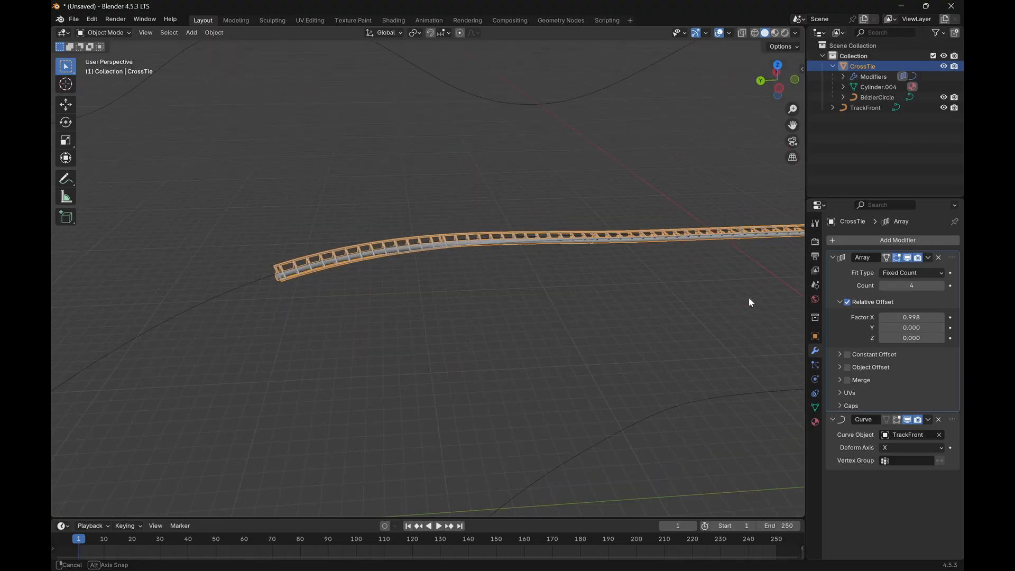
left_click_drag(911, 287, 897, 286)
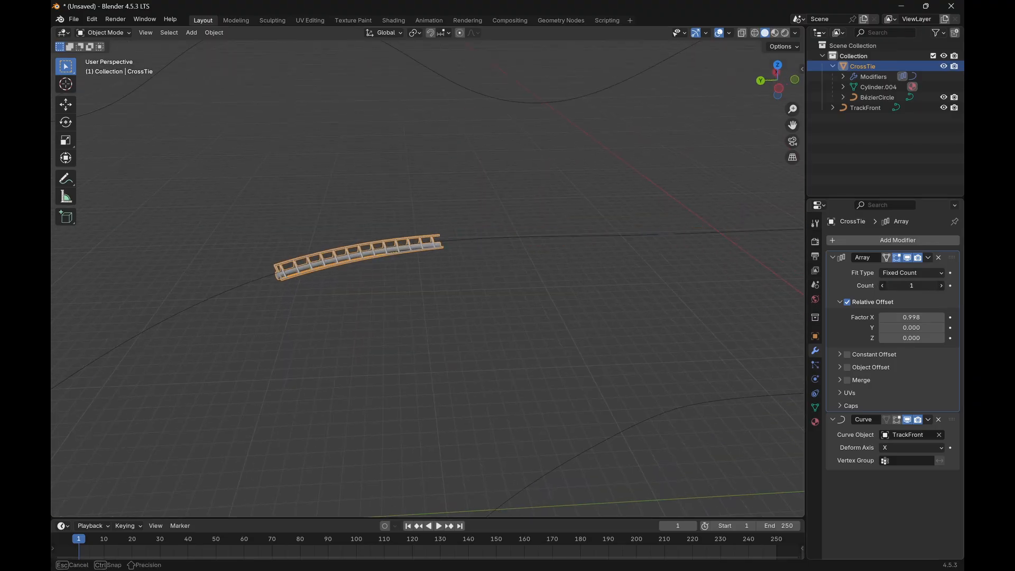
left_click(912, 286)
key("Return")
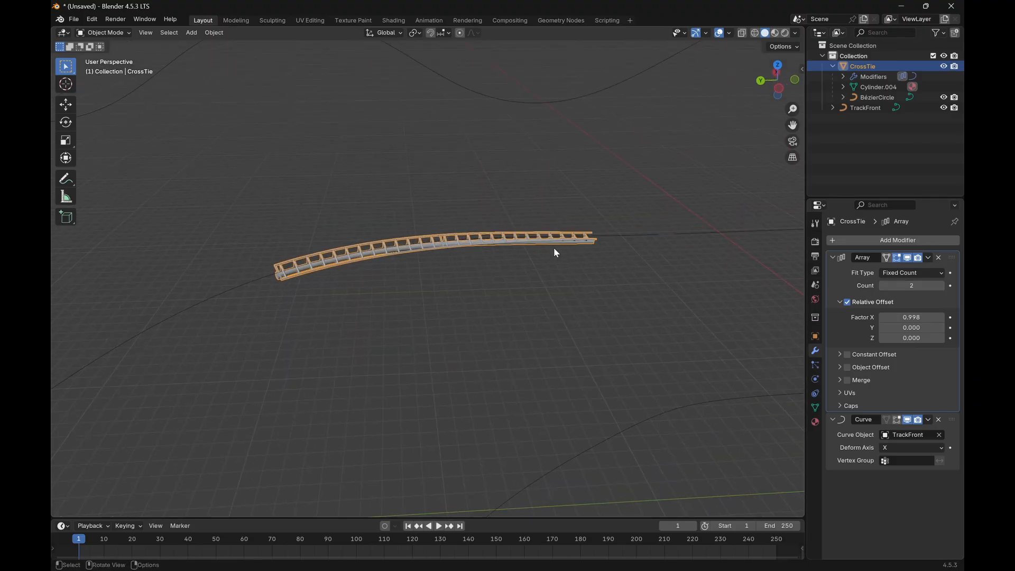
middle_click_drag(490, 251, 481, 226)
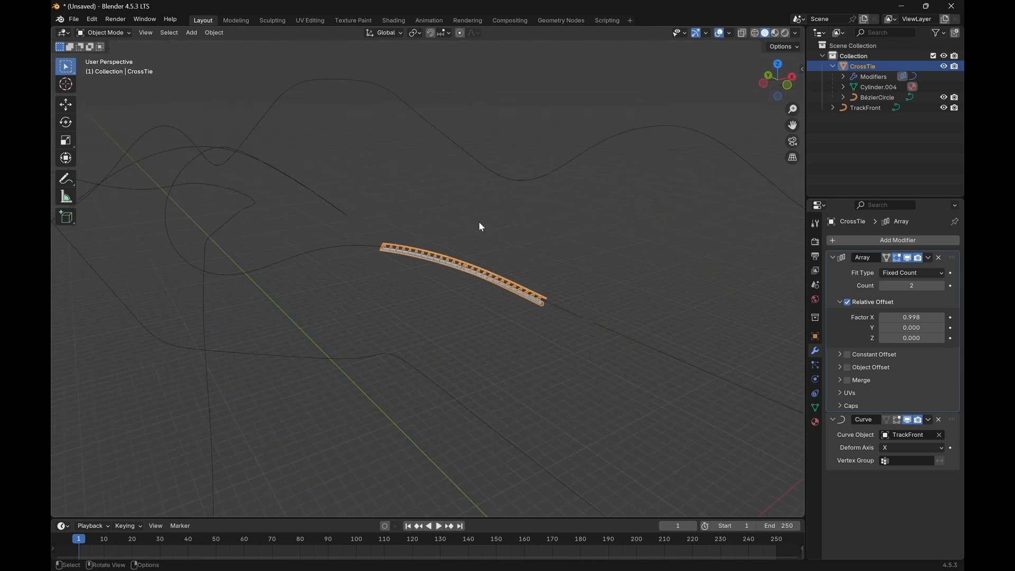
Import the TrackBack spline as NoLimits 2 Professional Track Data (.csv) and look over its placement beside the existing track
left_click(74, 20)
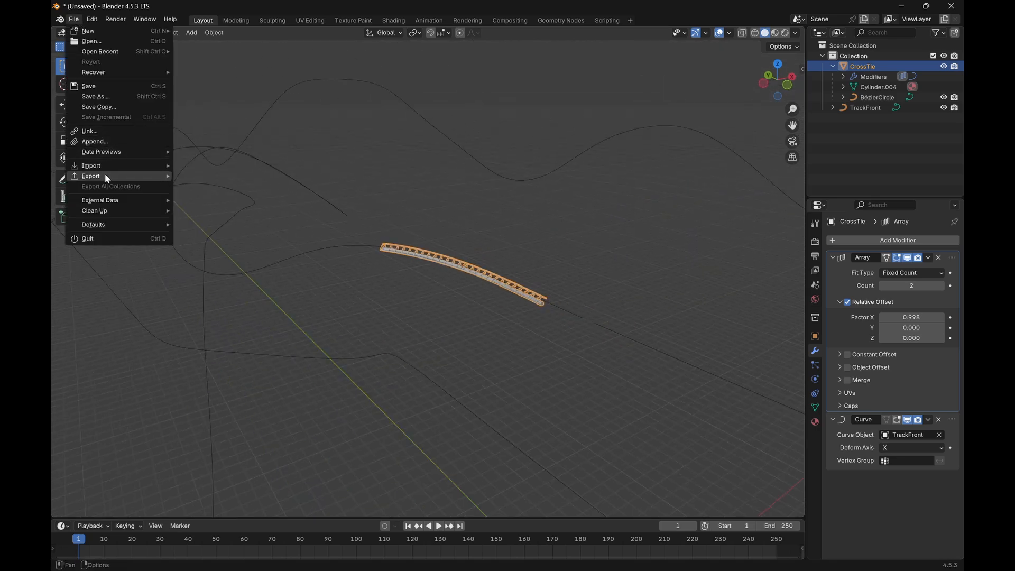
mouse_move(106, 166)
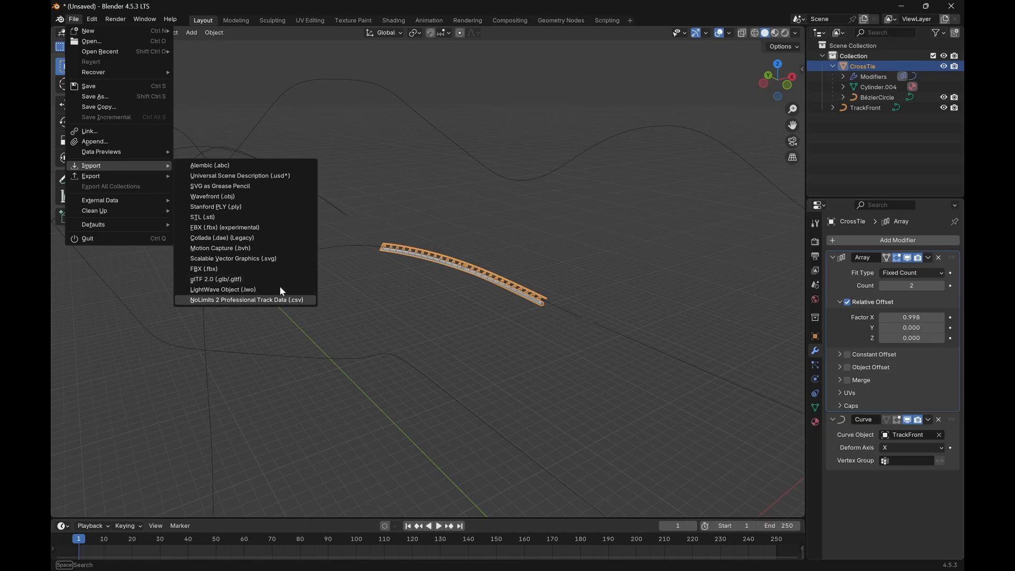
left_click(247, 300)
double_click(391, 223)
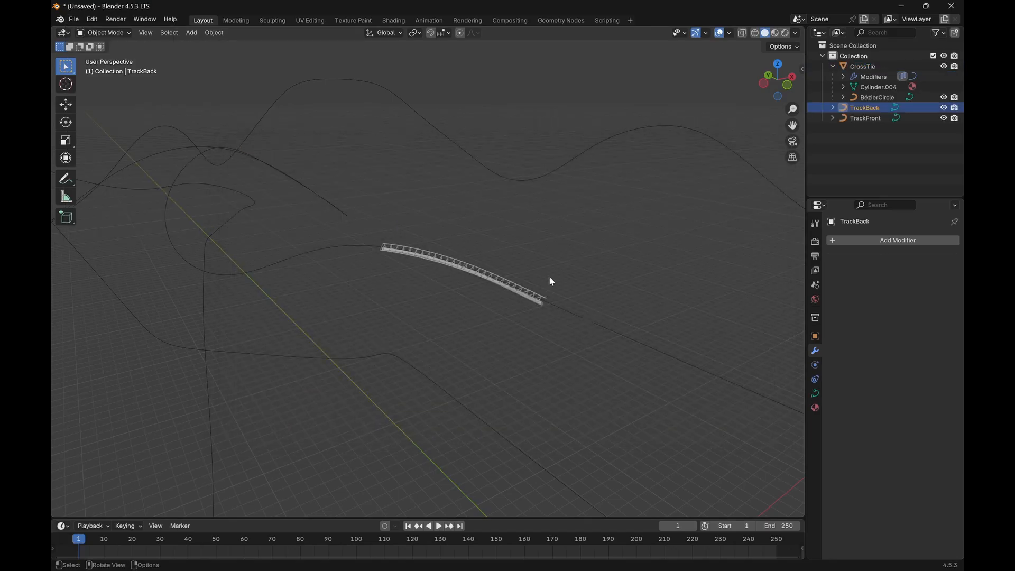
middle_click_drag(769, 217, 646, 211)
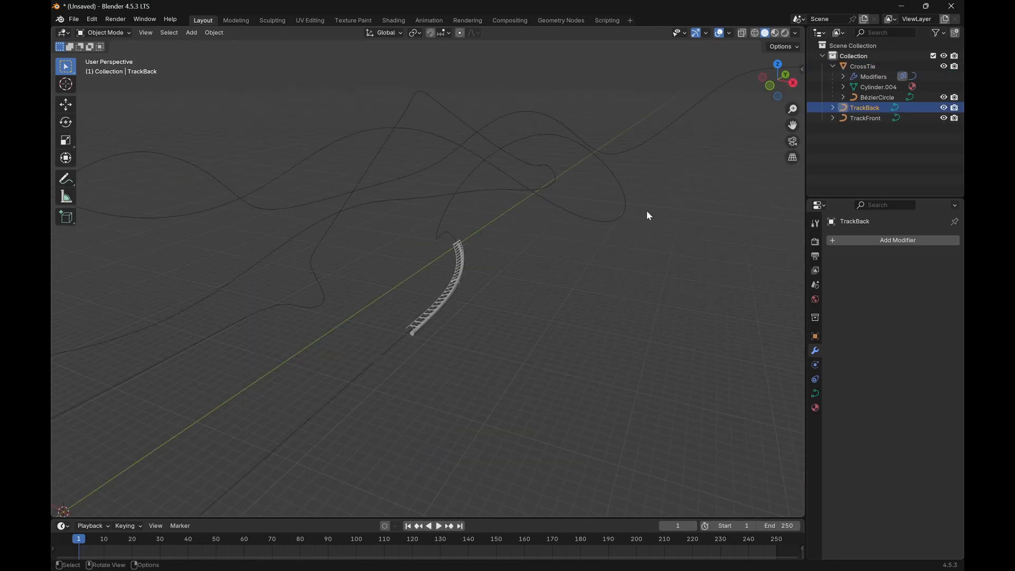
scroll(646, 210, "down", 7)
middle_click_drag(561, 211, 486, 214)
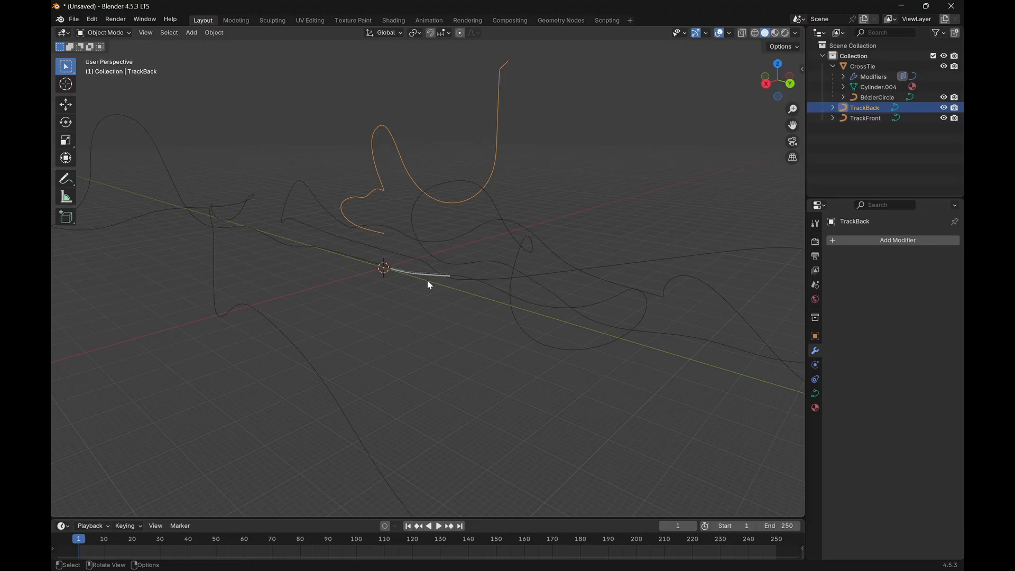
scroll(421, 281, "up", 3)
middle_click_drag(433, 288, 404, 287)
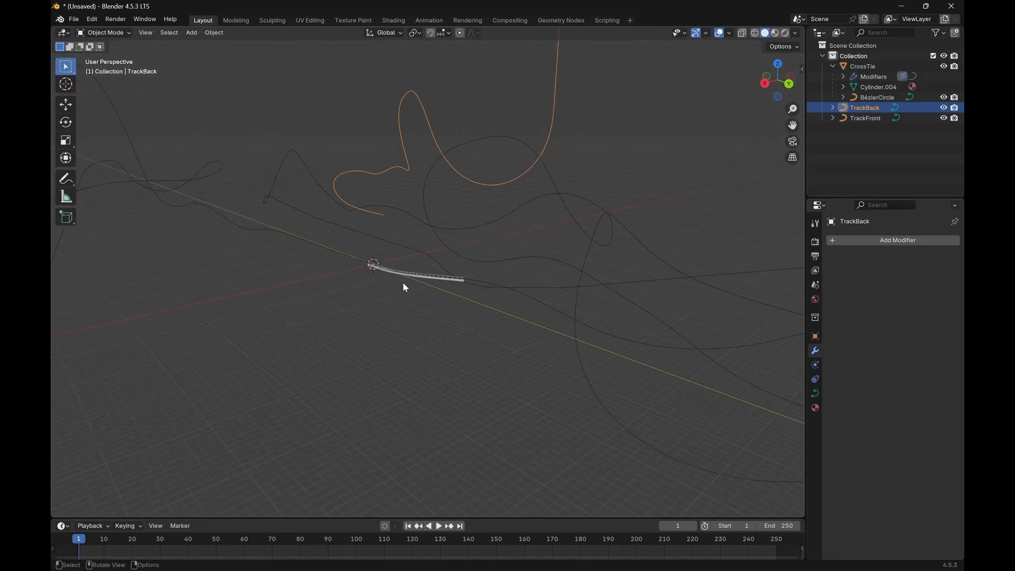
Set the TrackBack curve's Z rotation to 180°
left_click(815, 337)
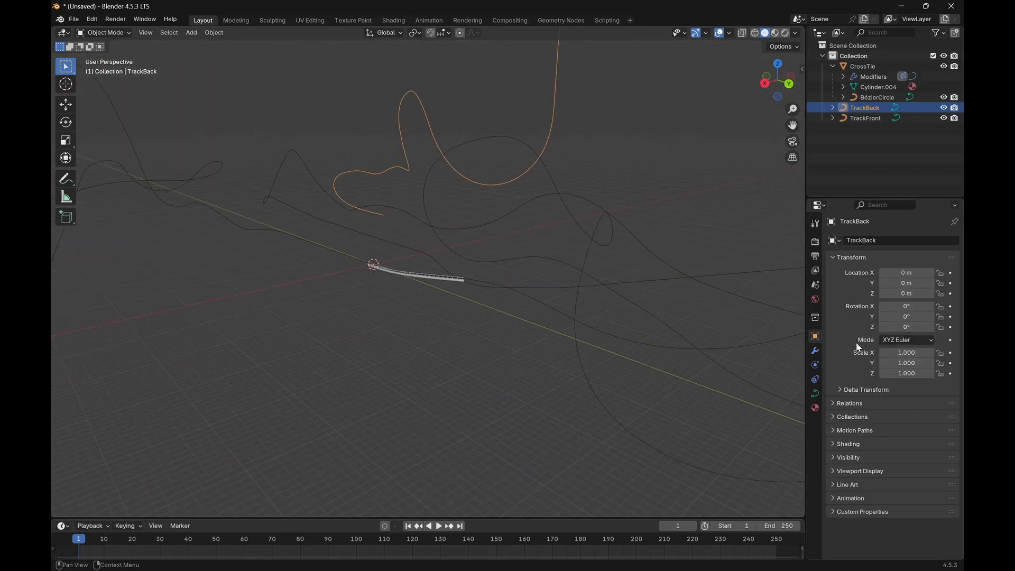
left_click(905, 326)
type("18")
key("Return")
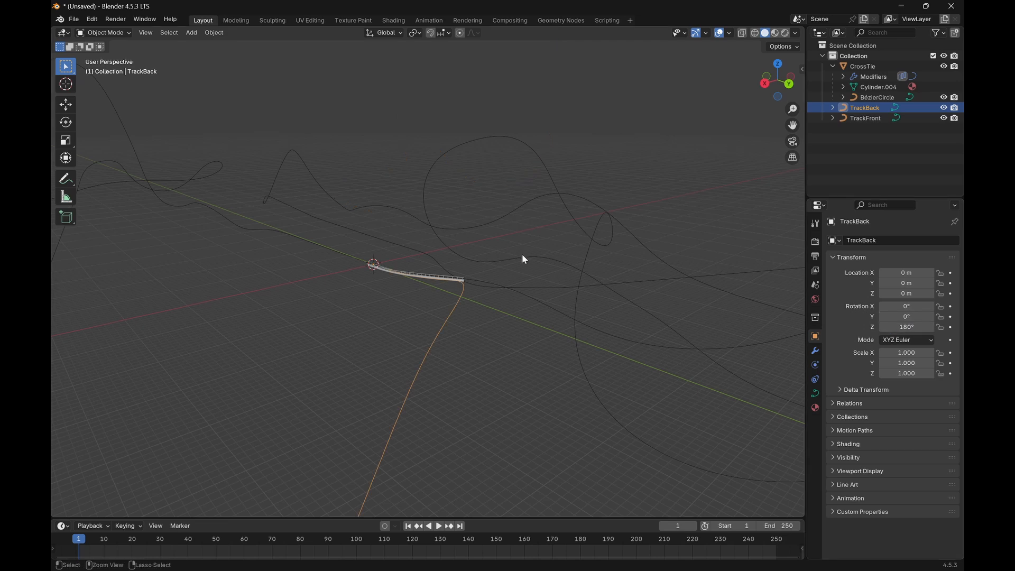
Apply TrackBack's rotation, making its data single-user, and check where the curve meets the track section
key("ctrl+a")
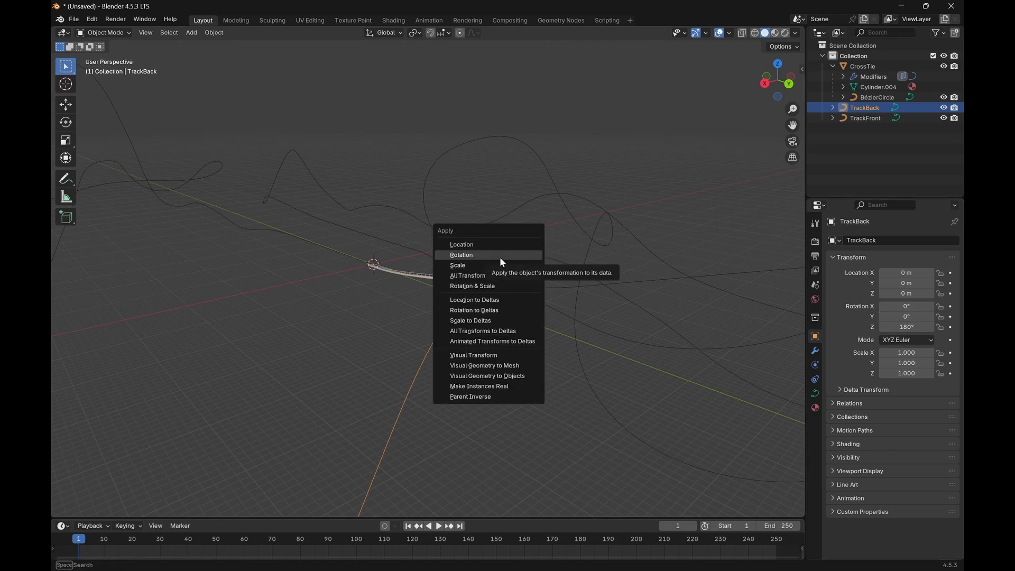
left_click(502, 256)
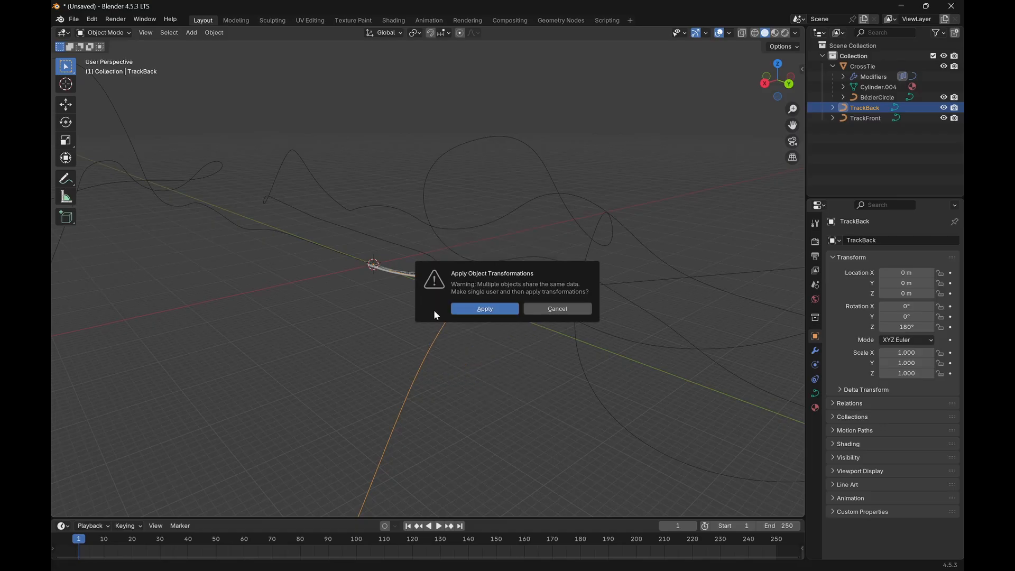
left_click(484, 305)
left_click(470, 333)
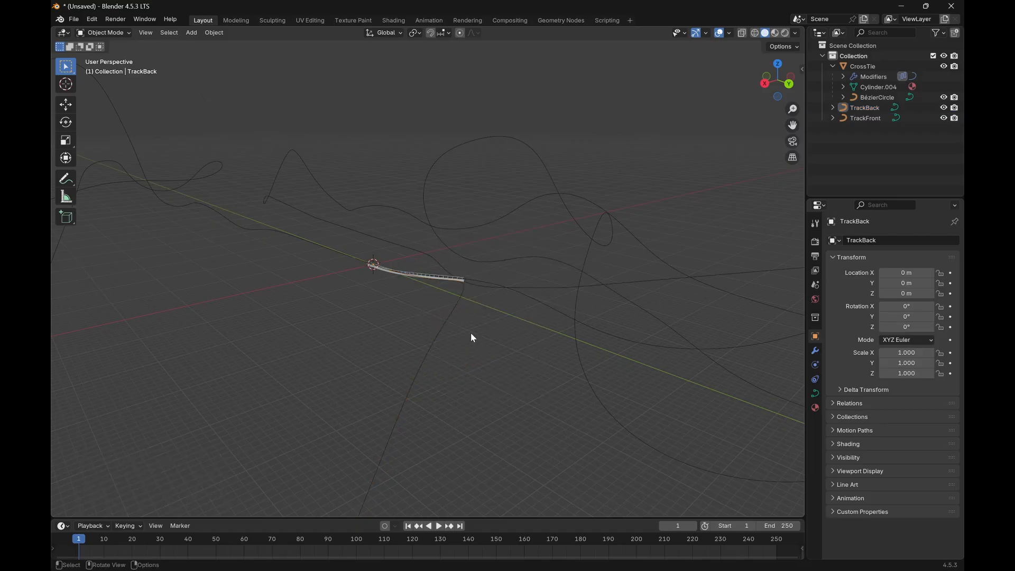
middle_click_drag(471, 333, 290, 344)
scroll(359, 320, "up", 4)
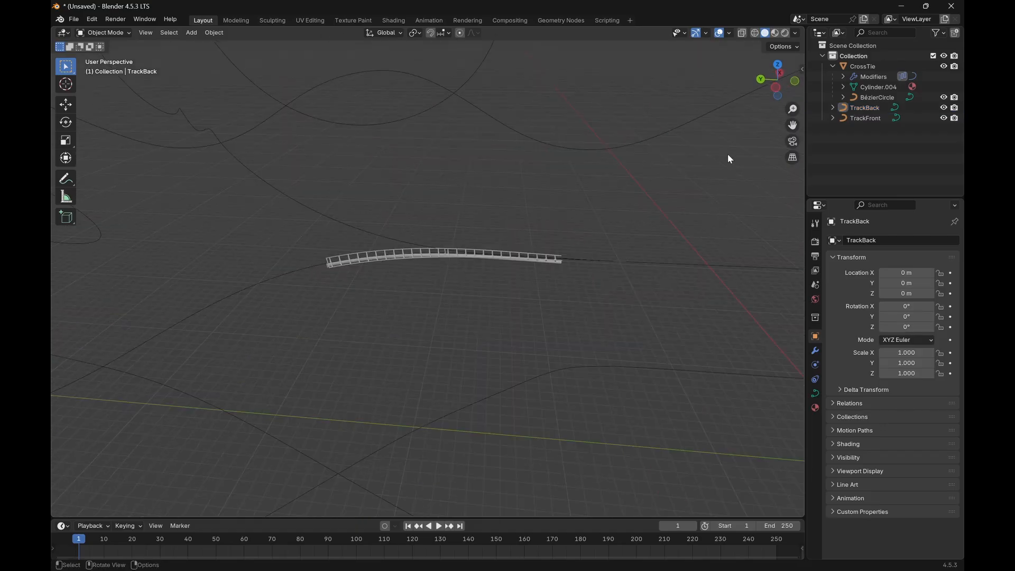
left_click(865, 107)
middle_click_drag(608, 222, 543, 296)
left_click(598, 274)
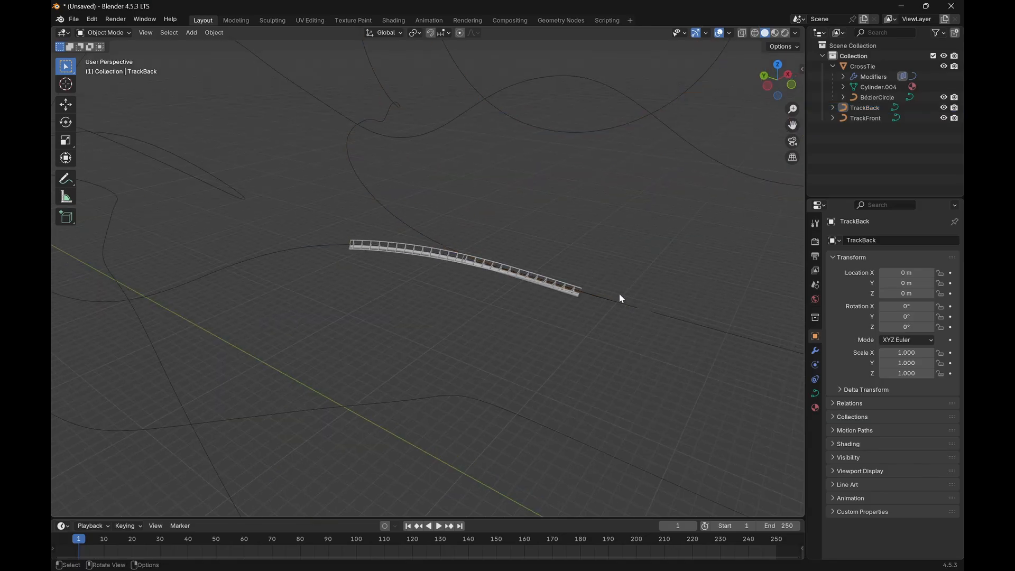
Duplicate the CrossTie object by copy and paste, and delete the extra TrackFront.001 curve pasted with it
left_click(861, 68)
left_click(836, 66)
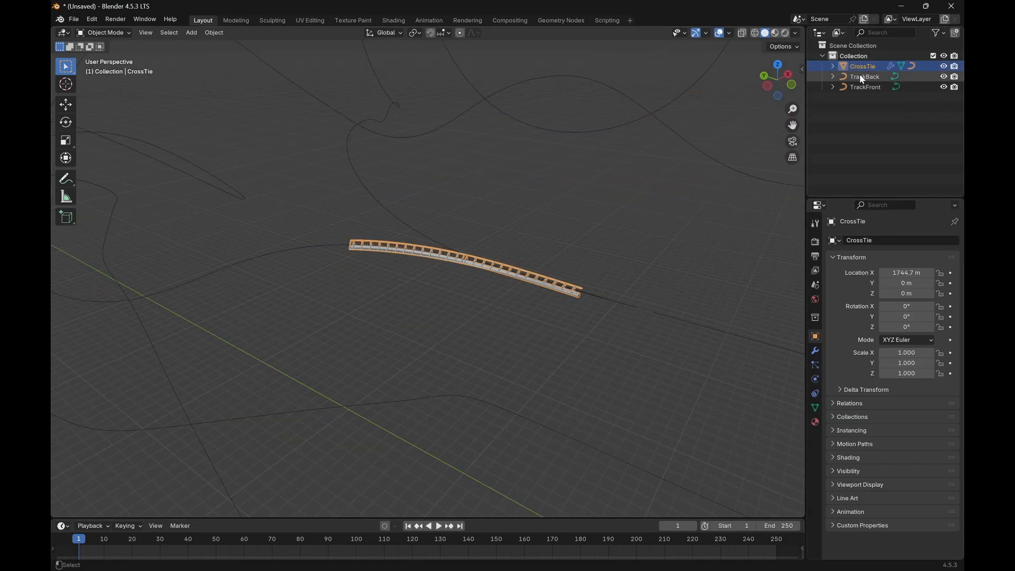
key("ctrl+c")
key("ctrl+v")
left_click(883, 109)
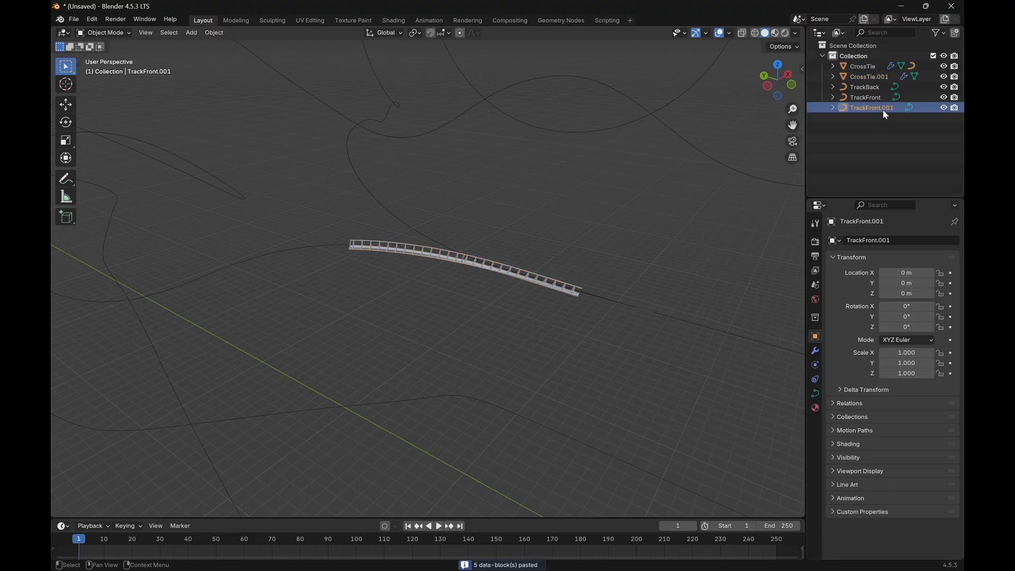
key("Delete")
Rename the duplicated CrossTie.001 object as CrossTieBack
left_click(883, 76)
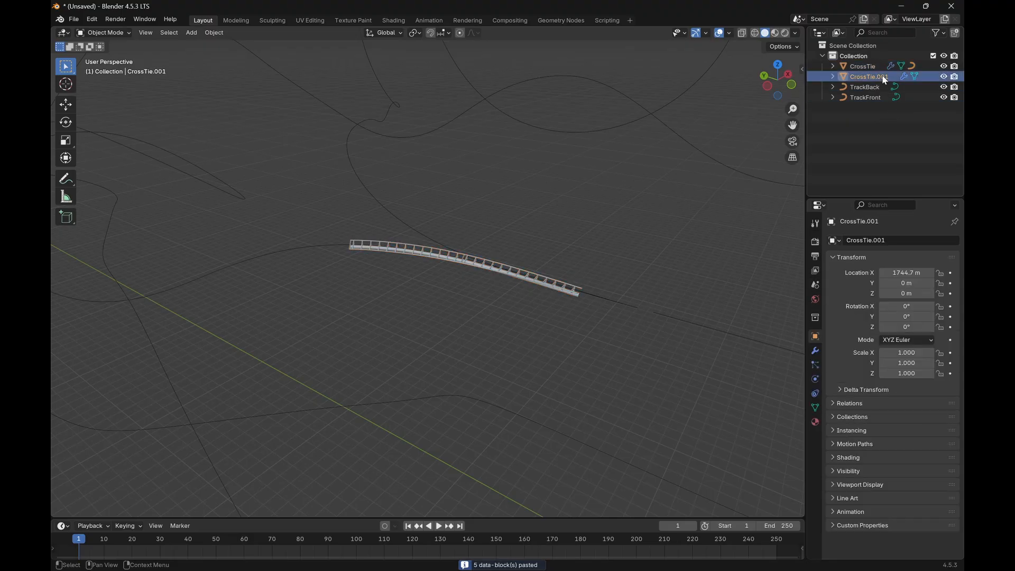
double_click(882, 76)
key("BackSpace")
key("BackSpace")
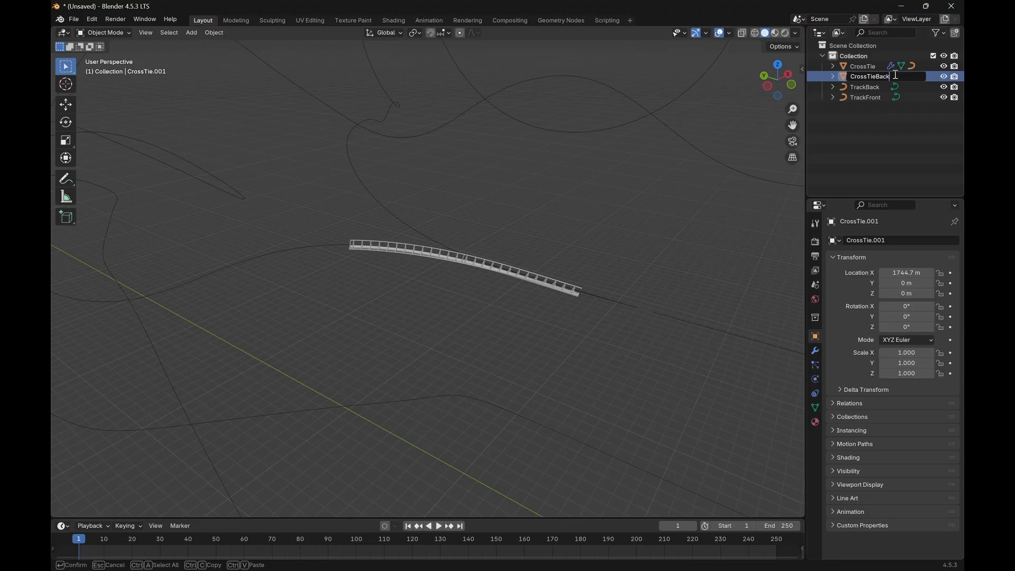
key("Return")
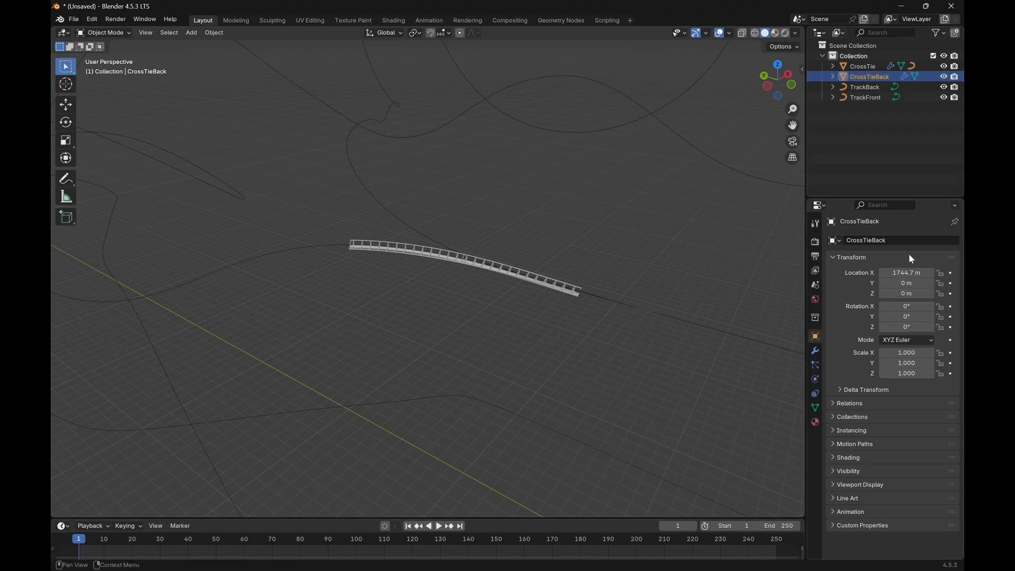
Set the CrossTieBack object's X location to 0 m
scroll(594, 245, "down", 6)
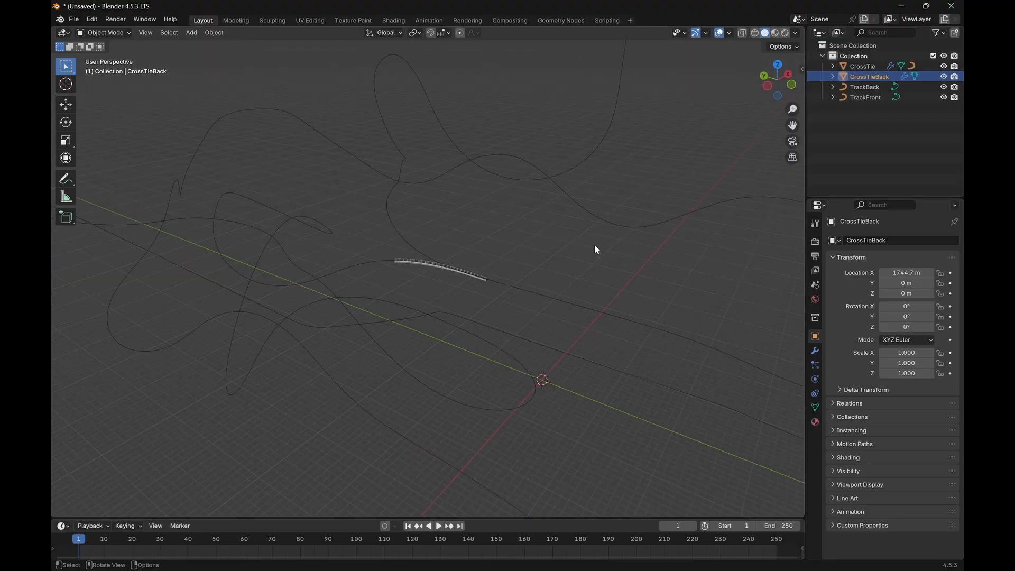
left_click(920, 274)
type("0")
key("Return")
scroll(765, 255, "up", 4)
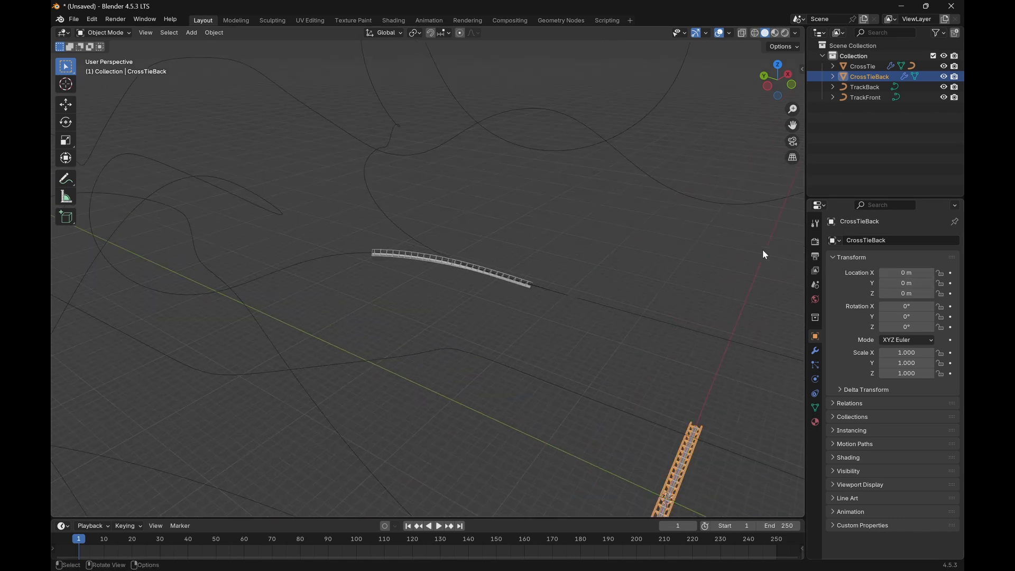
Set TrackBack as the curve object of CrossTieBack's Curve modifier
scroll(763, 249, "down", 4)
left_click(815, 351)
left_click(912, 428)
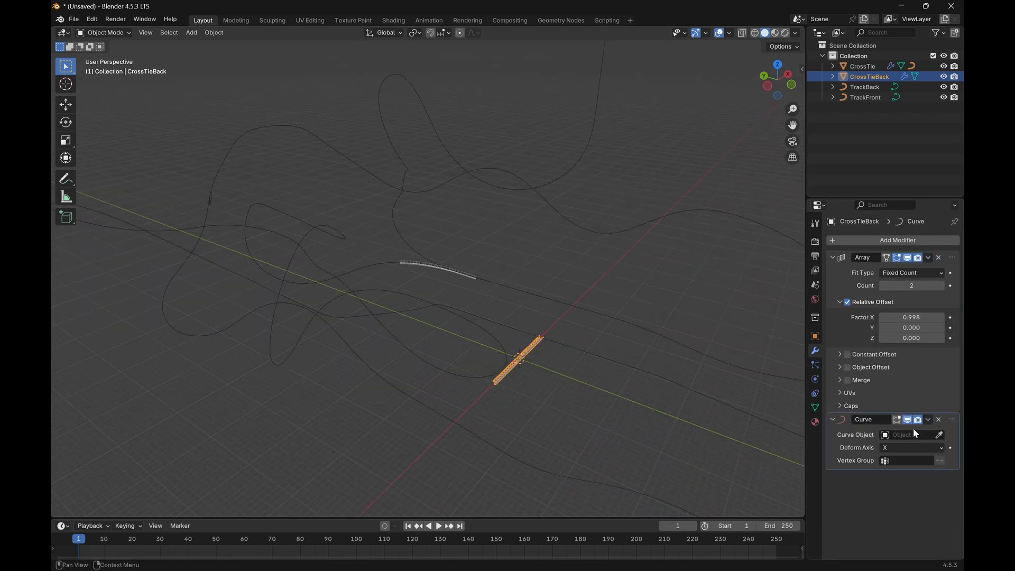
left_click(917, 434)
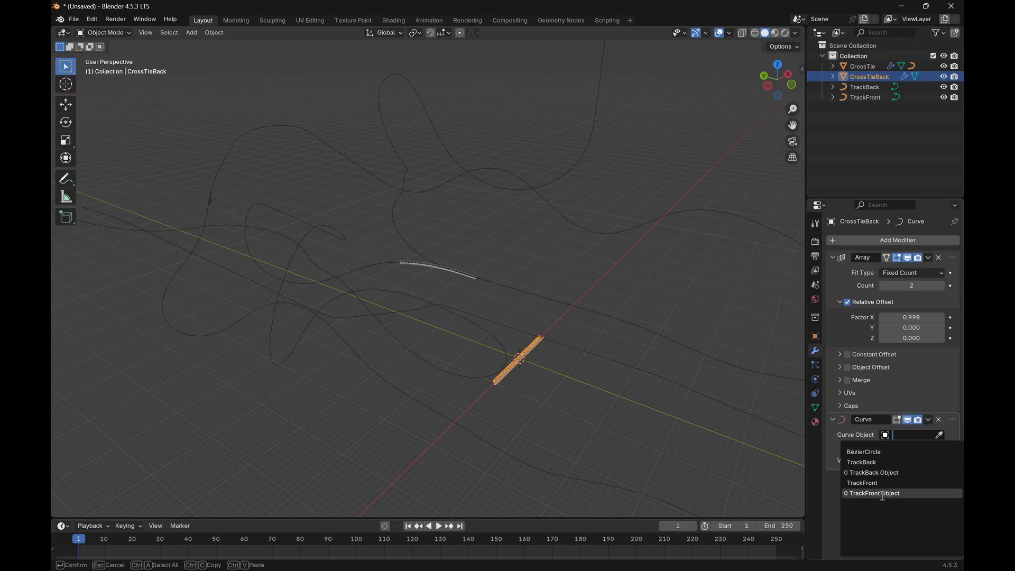
left_click(873, 463)
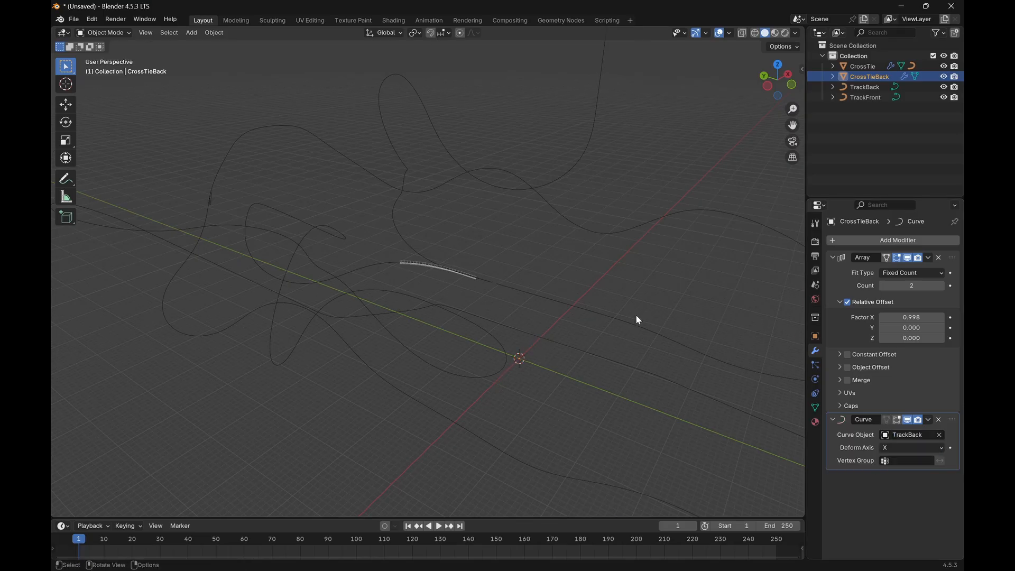
middle_click_drag(640, 302, 643, 117)
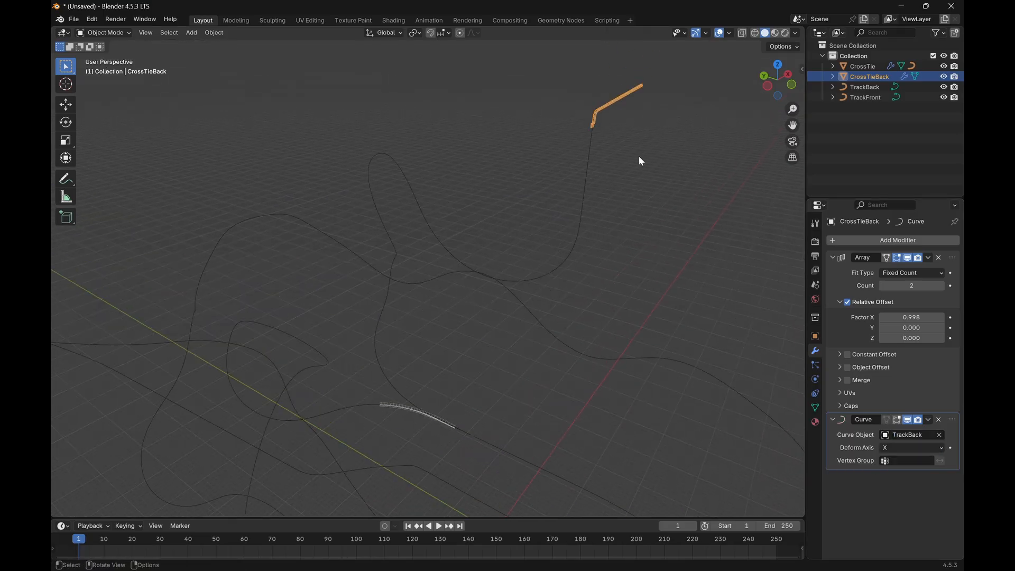
Slide CrossTieBack along its curve to X location 352.26 m, where it overlaps the end of the front track section
left_click(816, 337)
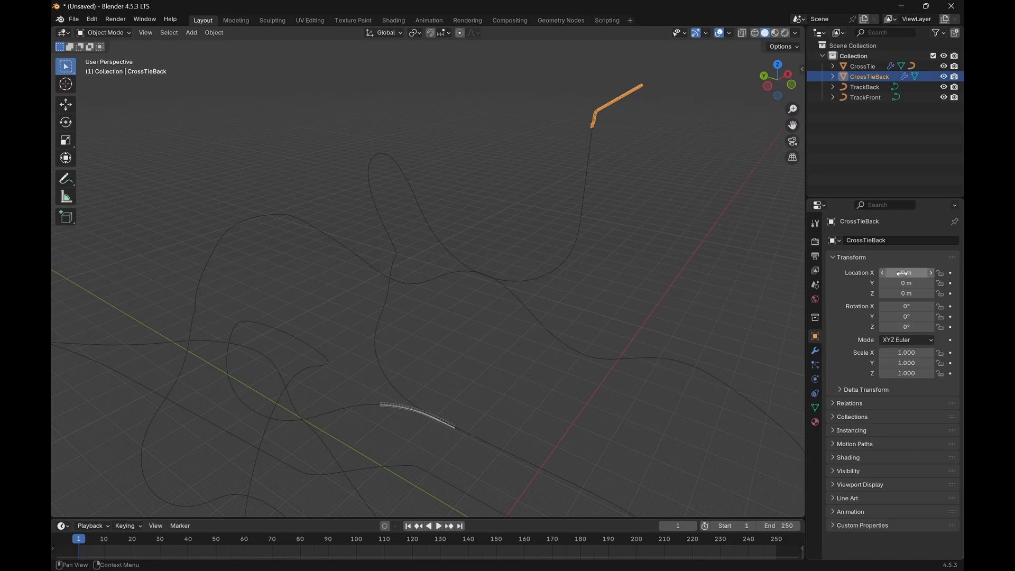
left_click_drag(903, 273, 1007, 274)
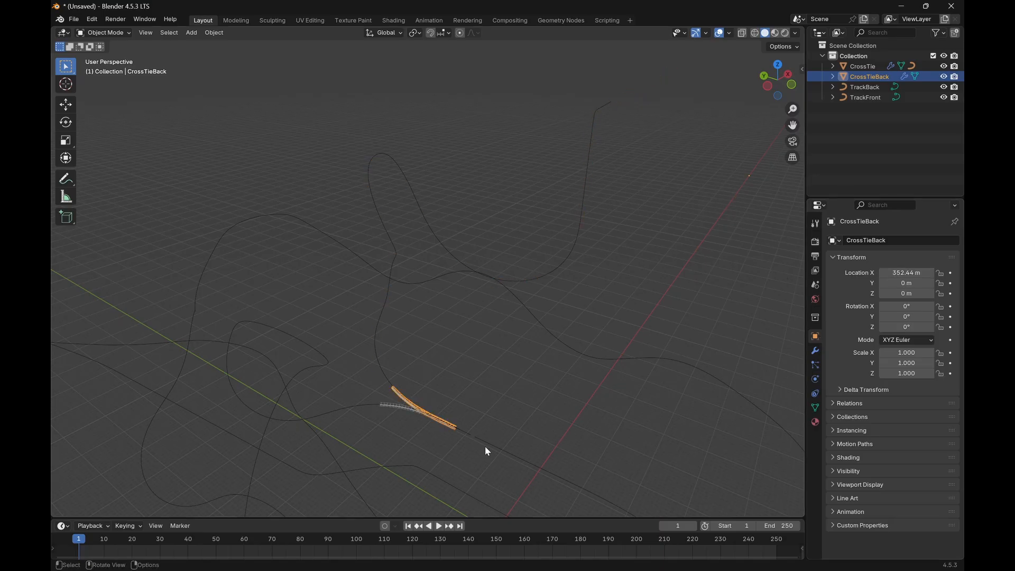
scroll(485, 448, "up", 5)
middle_click_drag(579, 461, 582, 231, "shift")
middle_click_drag(512, 452, 636, 349, "shift")
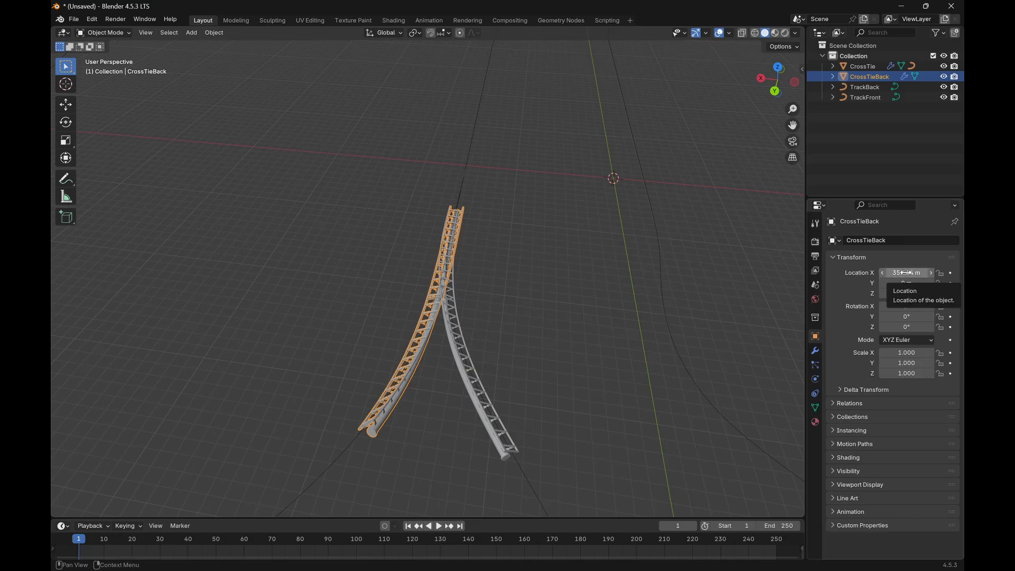
mouse_move(906, 272)
left_mouse_down()
mouse_move(846, 273)
mouse_move(907, 273)
left_mouse_up()
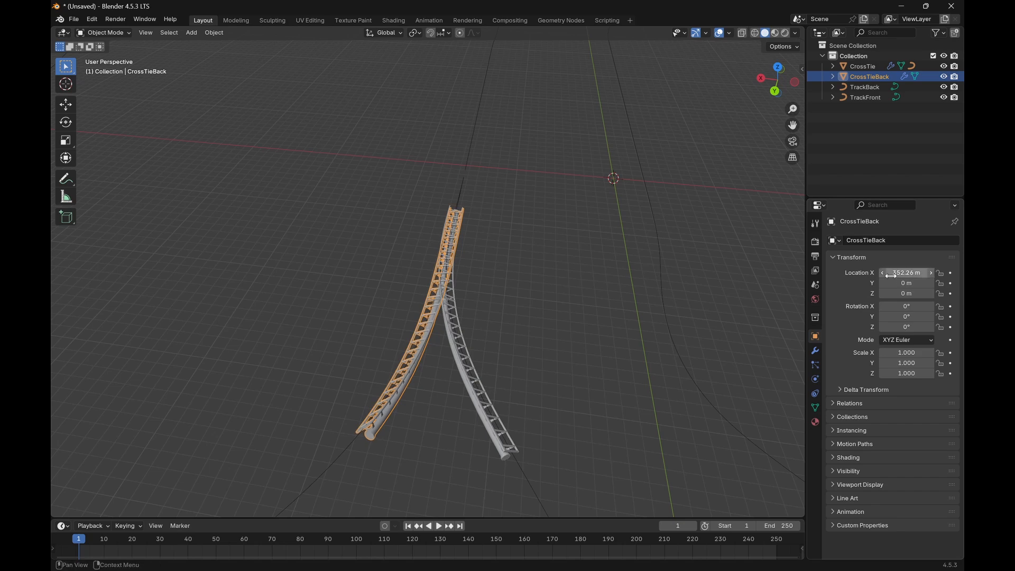
scroll(471, 309, "up", 3)
middle_click_drag(473, 308, 418, 306)
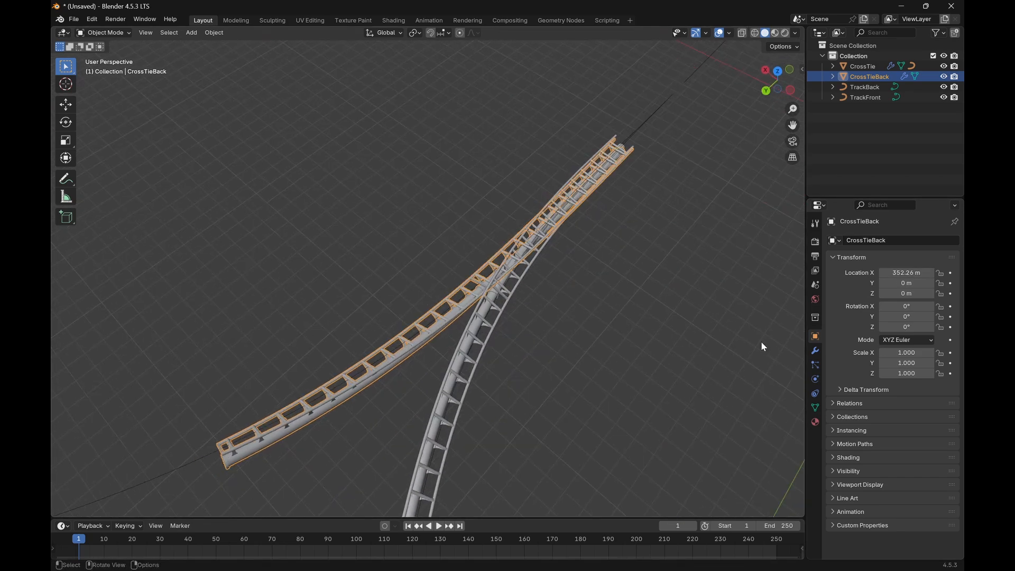
Apply the Array and Curve modifiers on CrossTieBack
left_click(815, 350)
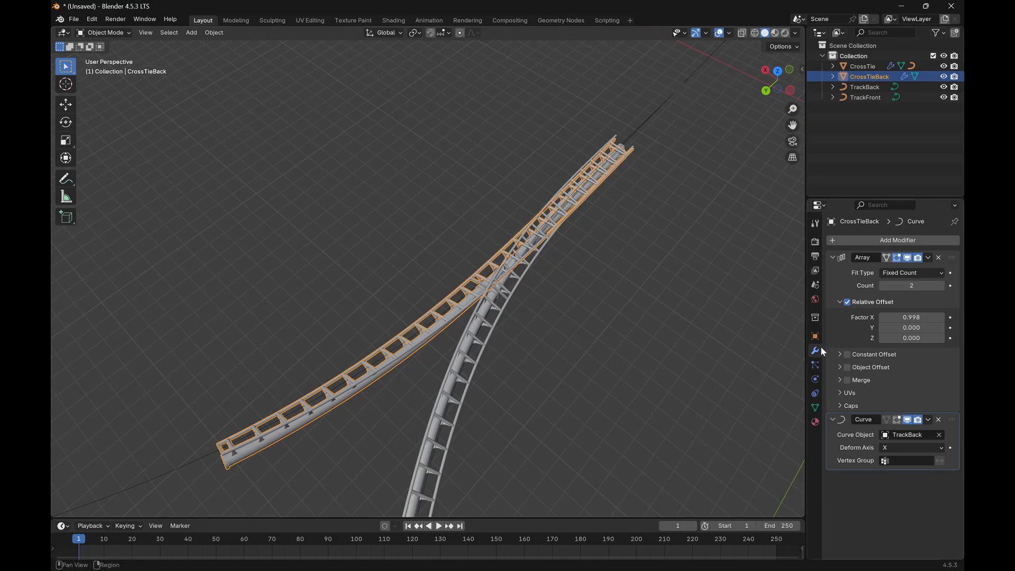
left_click(926, 259)
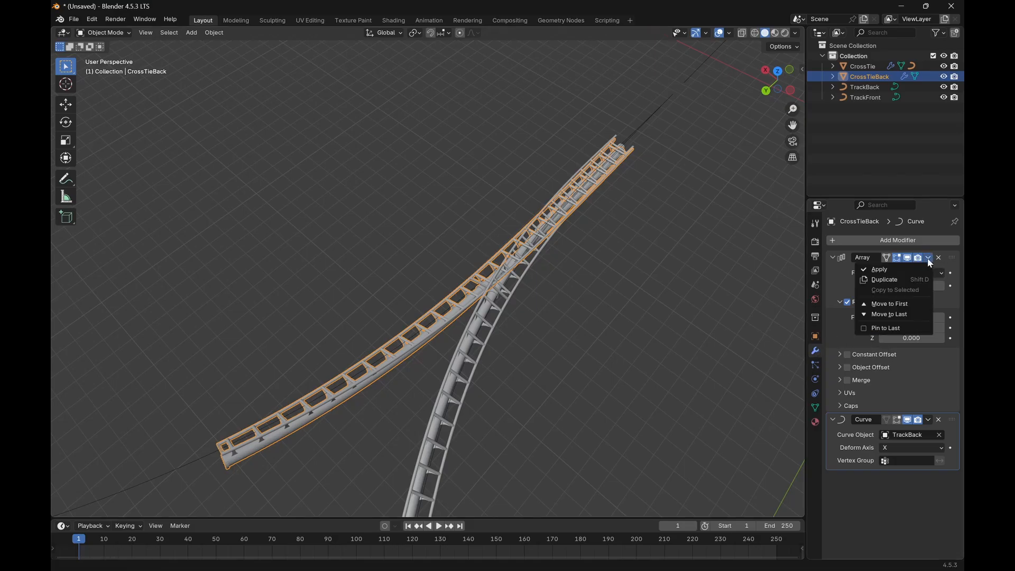
left_click(930, 262)
left_click(928, 259)
left_click(917, 271)
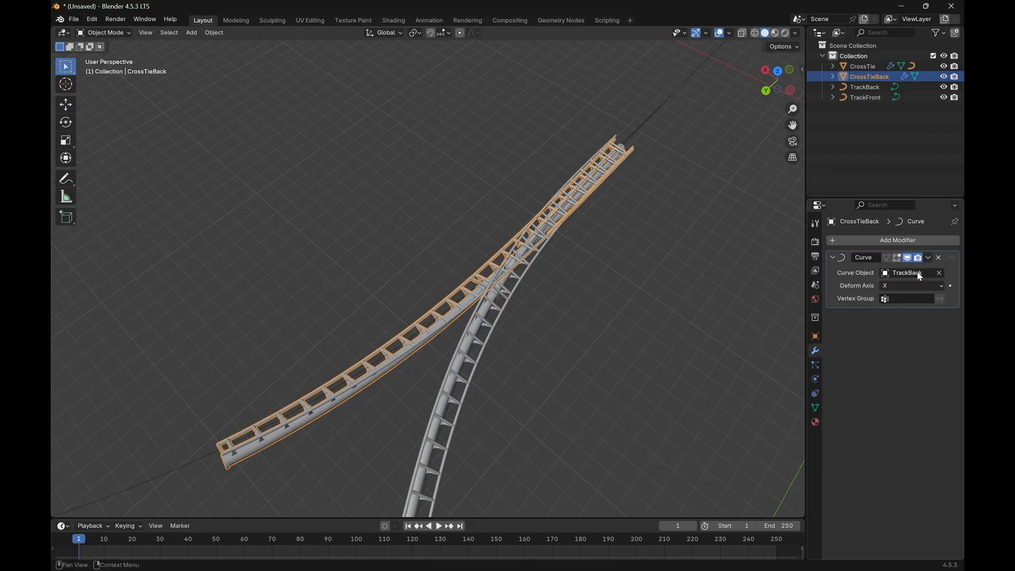
left_click(929, 260)
left_click(914, 268)
middle_click_drag(740, 270, 310, 376)
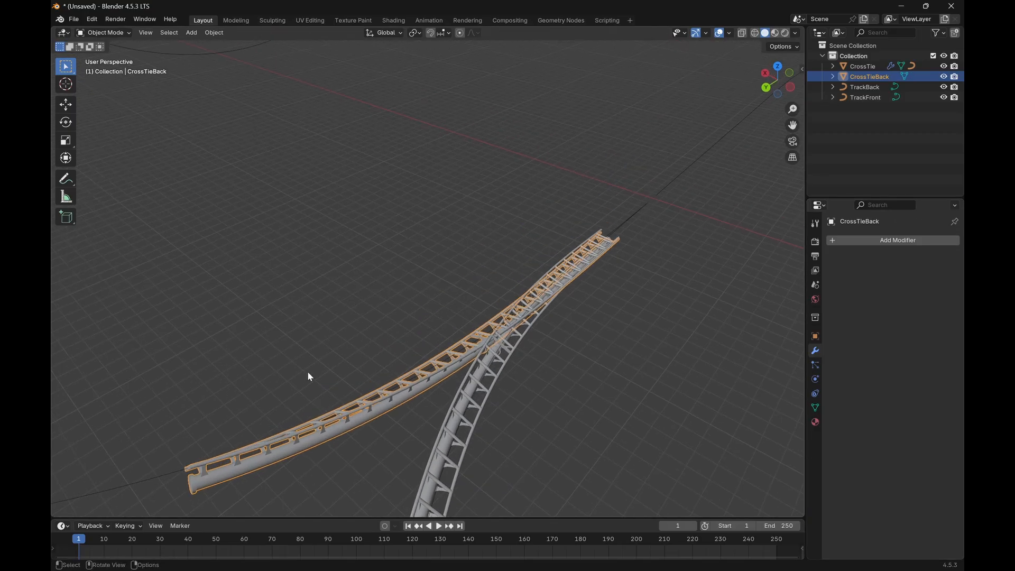
Compare the CrossTie and CrossTieBack sections, and check CrossTieBack's mesh in Edit Mode
left_click(475, 385)
middle_click_drag(475, 385, 401, 391)
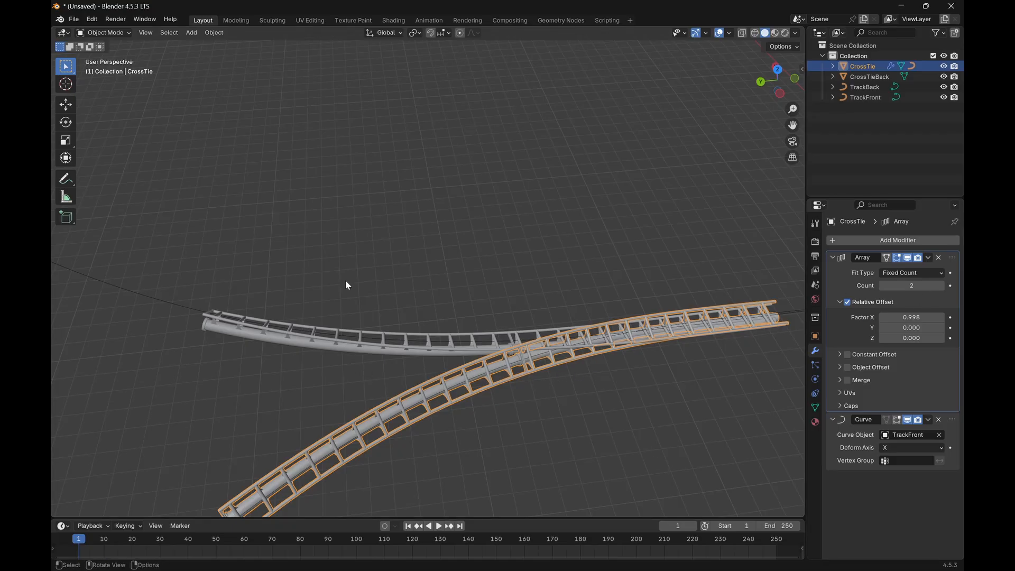
left_click(342, 349)
key("Tab")
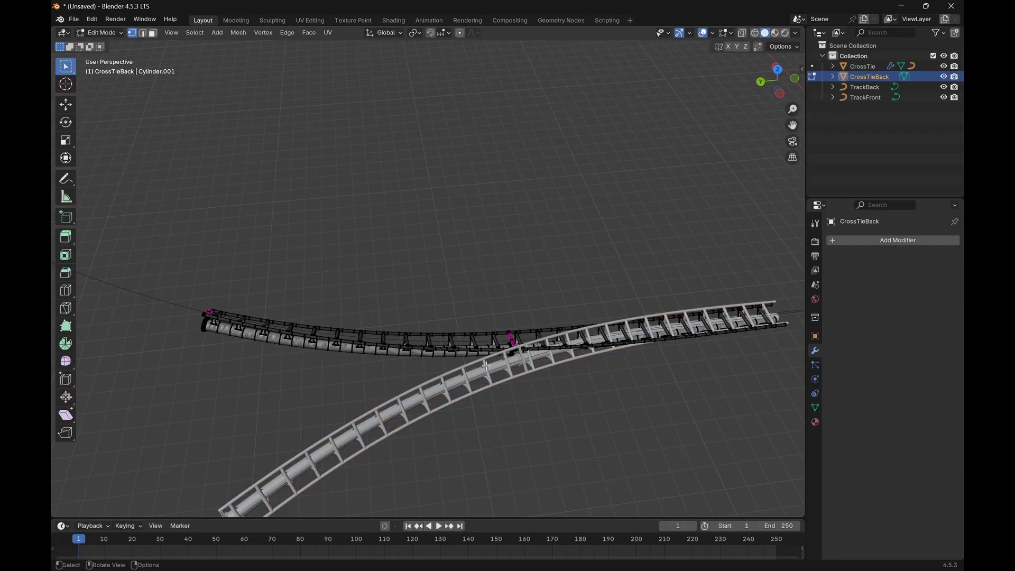
key("Tab")
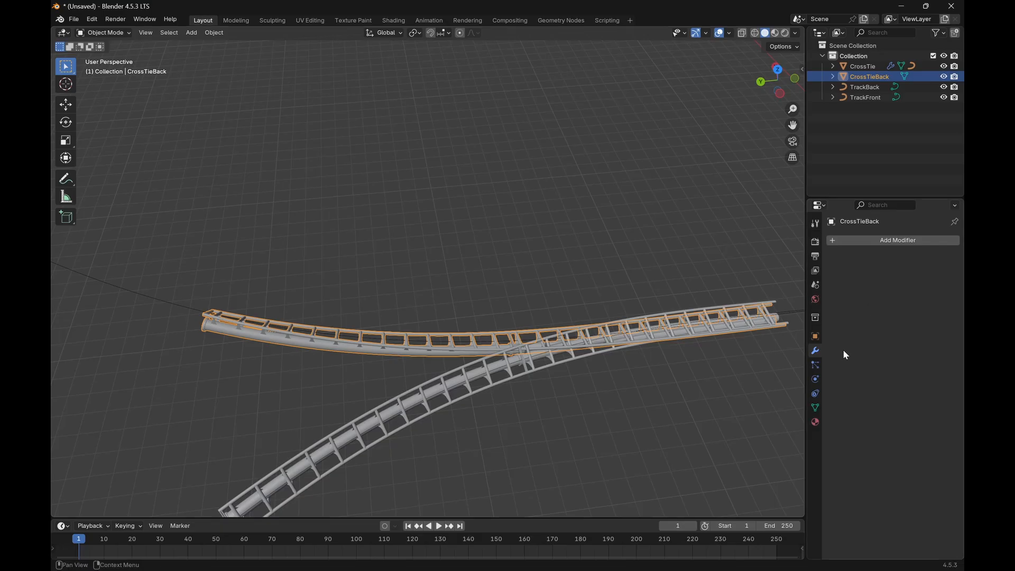
Try to shift the applied CrossTieBack section along X to 354.43 m, and check it against the track curves
left_click(815, 336)
left_click_drag(906, 272, 667, 318)
middle_click_drag(665, 313, 544, 272)
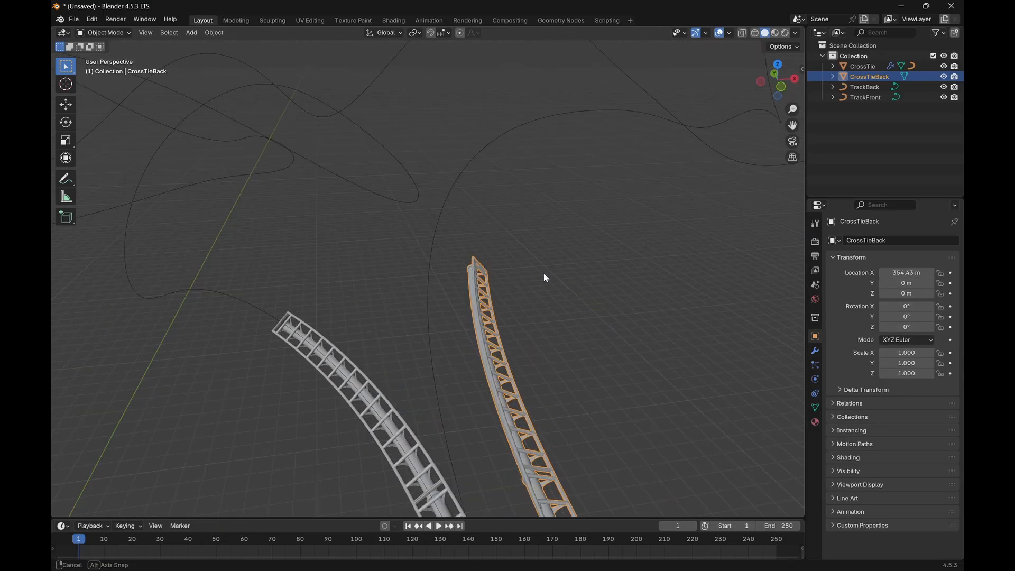
scroll(545, 280, "down", 8)
scroll(539, 314, "up", 4)
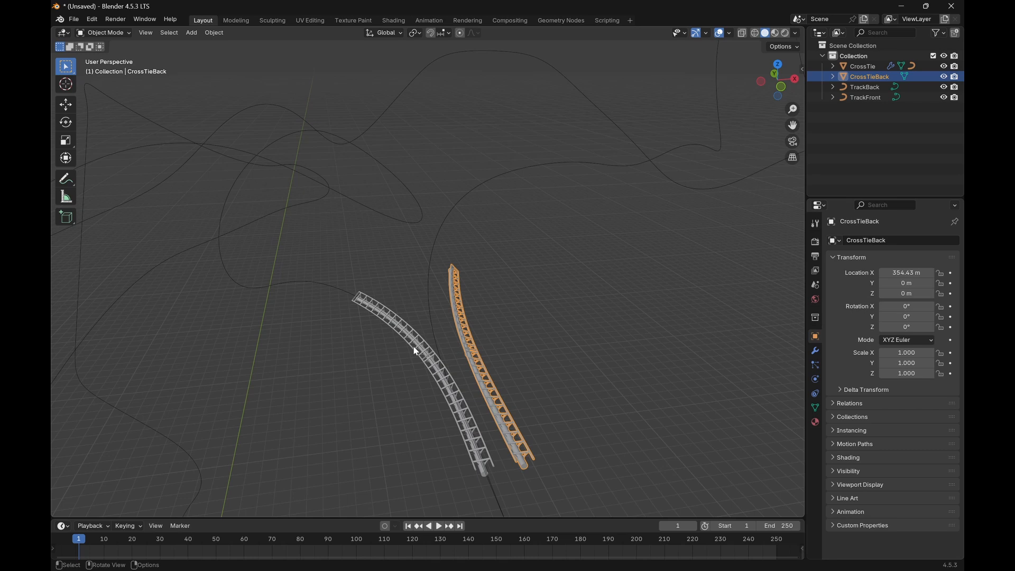
middle_click_drag(550, 234, 468, 248)
scroll(468, 248, "down", 4)
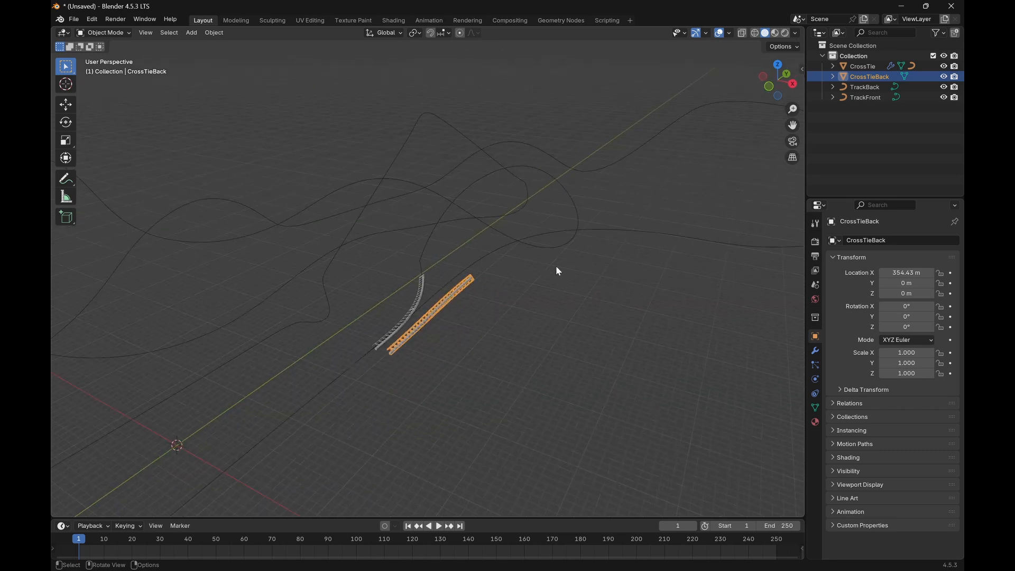
middle_click_drag(543, 317, 570, 309, "shift")
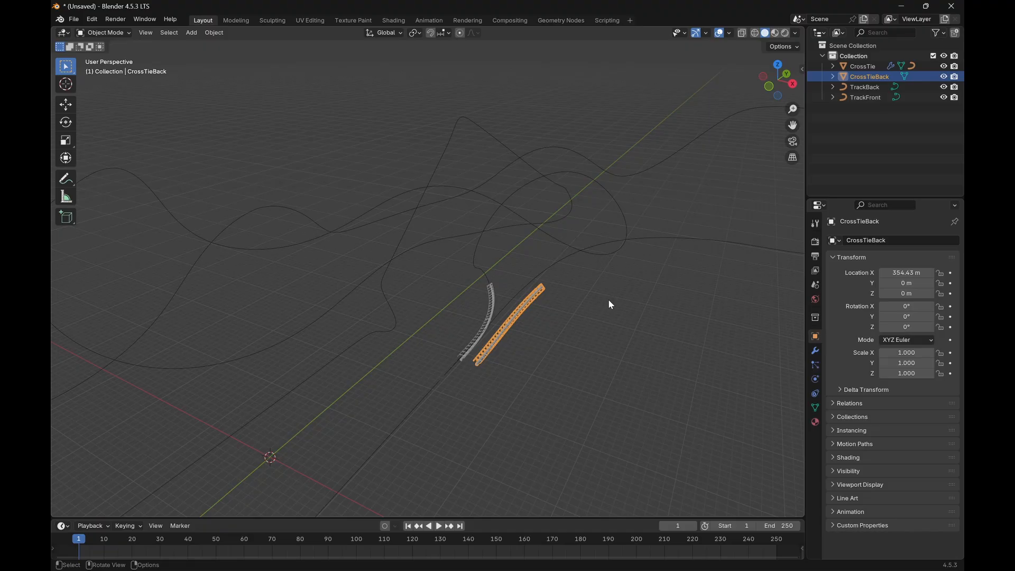
Undo CrossTieBack's last X move and the application of its Array and Curve modifiers
key("ctrl+z")
key("ctrl+z")
key("ctrl+z")
key("ctrl+z")
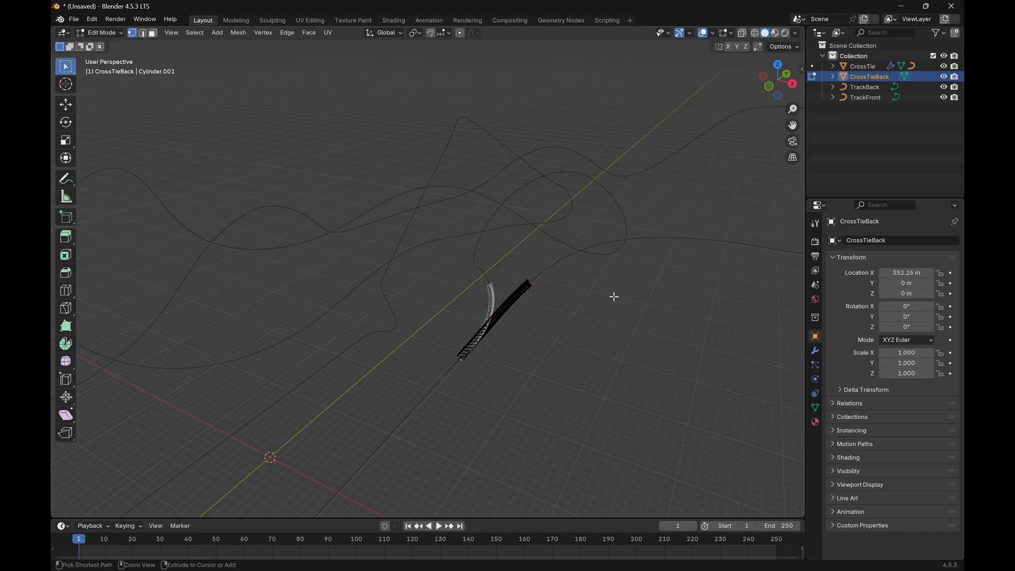
key("ctrl+z")
key("ctrl+z")
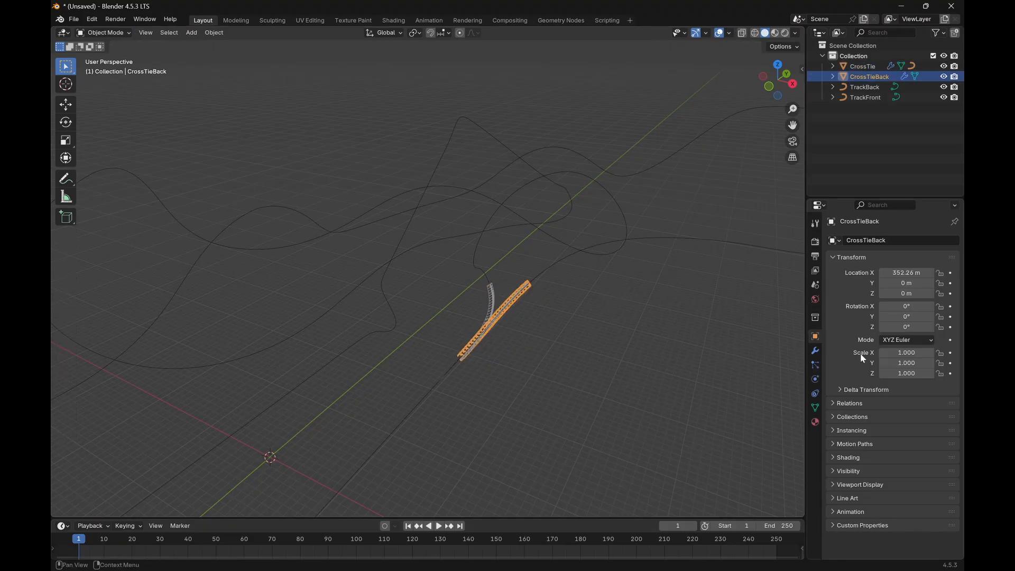
left_click(816, 351)
key("ctrl+z")
Slide CrossTieBack back to X location 28.51 m and inspect the section at TrackBack's vertical drop
middle_click_drag(655, 273, 592, 278)
left_click(815, 337)
mouse_move(907, 273)
left_mouse_down()
mouse_move(946, 272)
mouse_move(899, 273)
left_mouse_up()
scroll(631, 363, "up", 4)
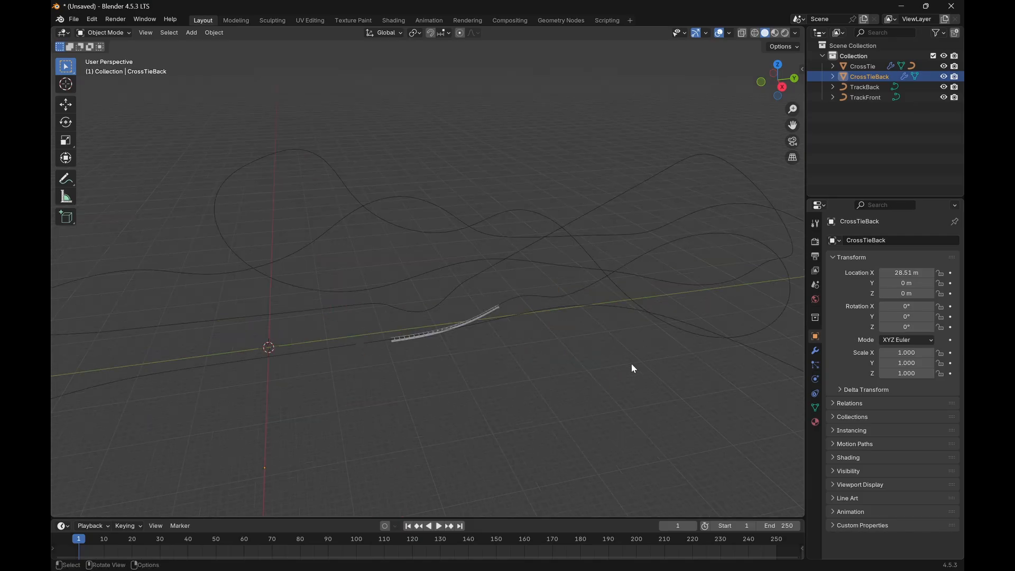
scroll(633, 361, "down", 2)
middle_click_drag(636, 362, 499, 197)
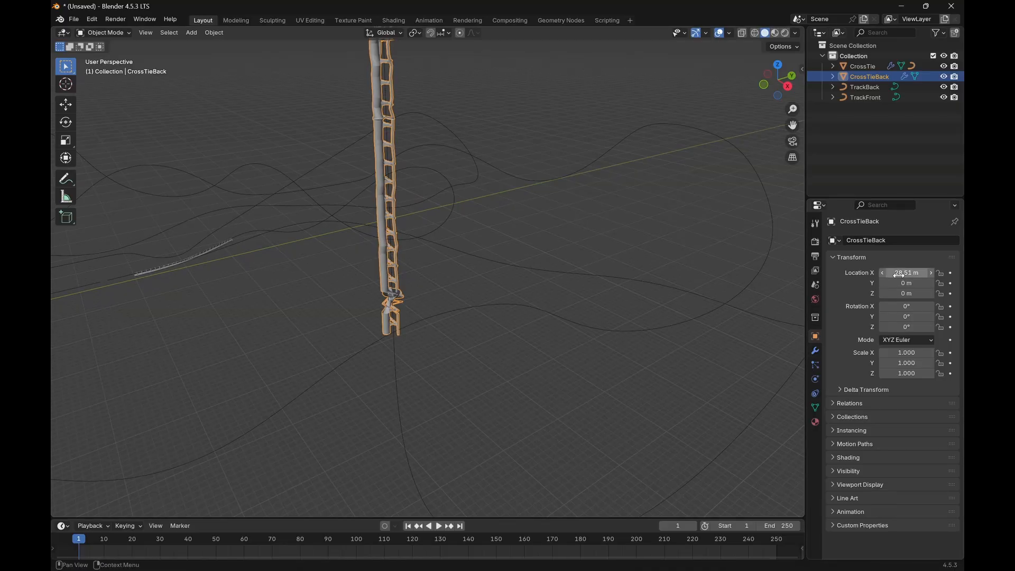
Shift CrossTieBack along the vertical drop to X location 48.69 m, past the twisted joint
left_click_drag(906, 272, 944, 272)
middle_click_drag(558, 360, 545, 424)
left_click_drag(906, 272, 902, 272)
scroll(556, 318, "up", 3)
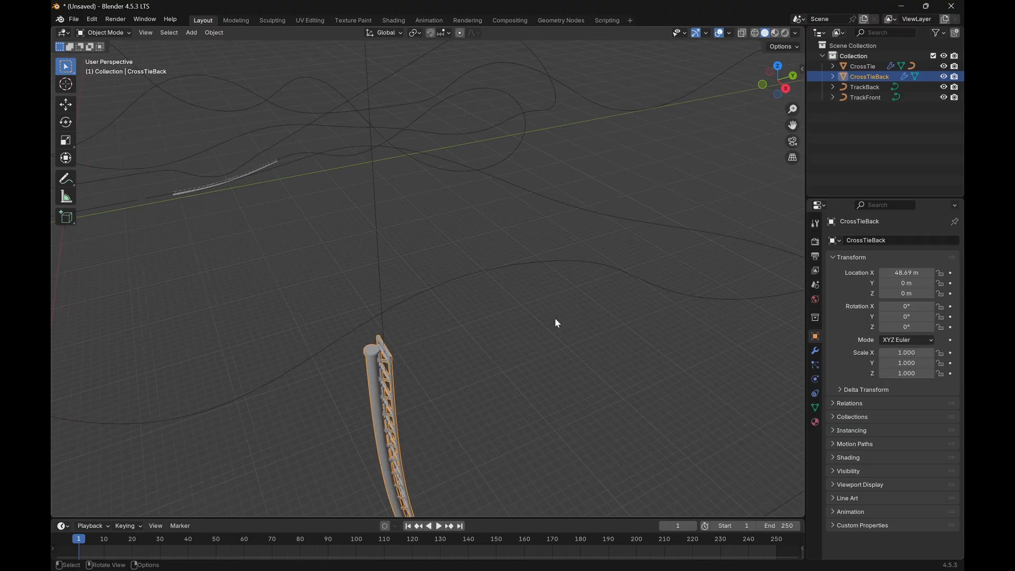
middle_click_drag(556, 319, 527, 261)
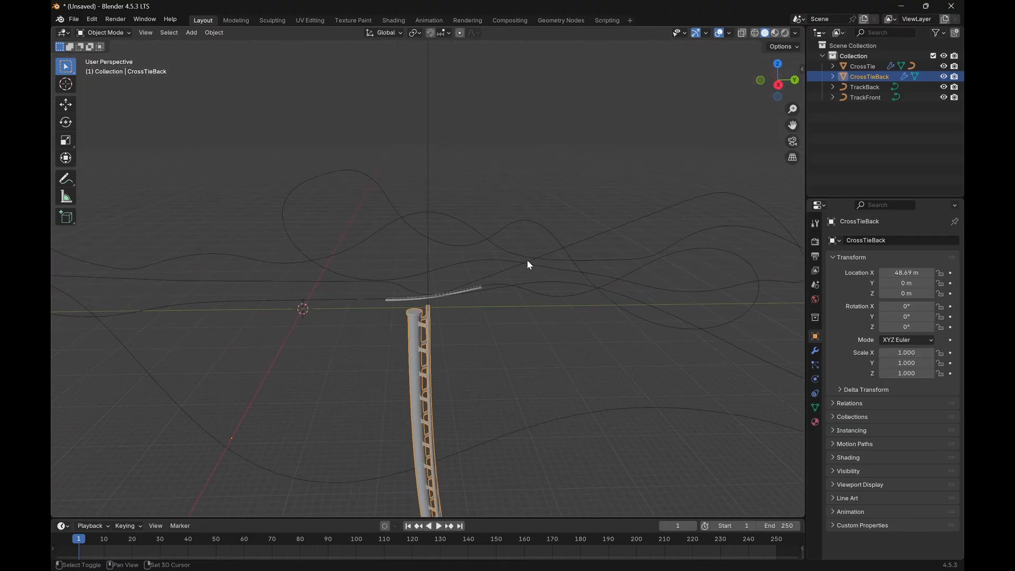
Delete the control points of TrackBack's bent upper end and the adjoining upper part of its vertical drop
left_click(428, 275)
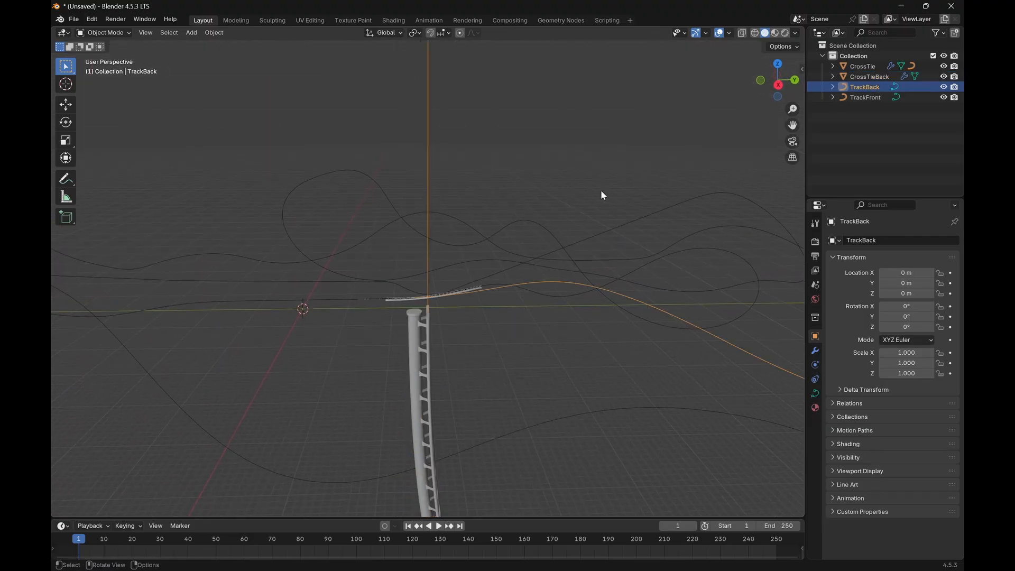
middle_click_drag(563, 241, 631, 251)
key("Tab")
middle_click_drag(496, 361, 580, 255)
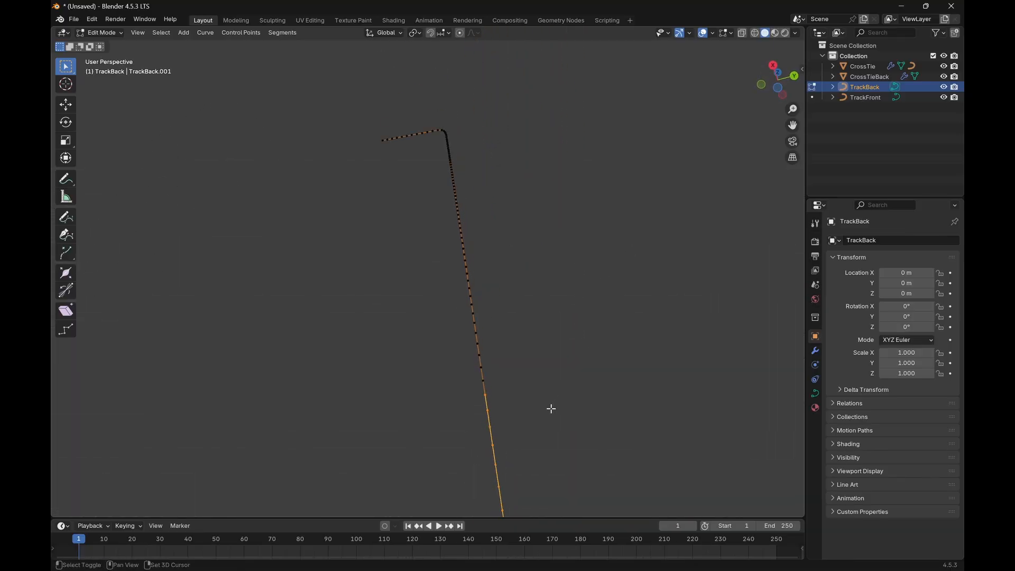
left_click_drag(550, 415, 265, 79)
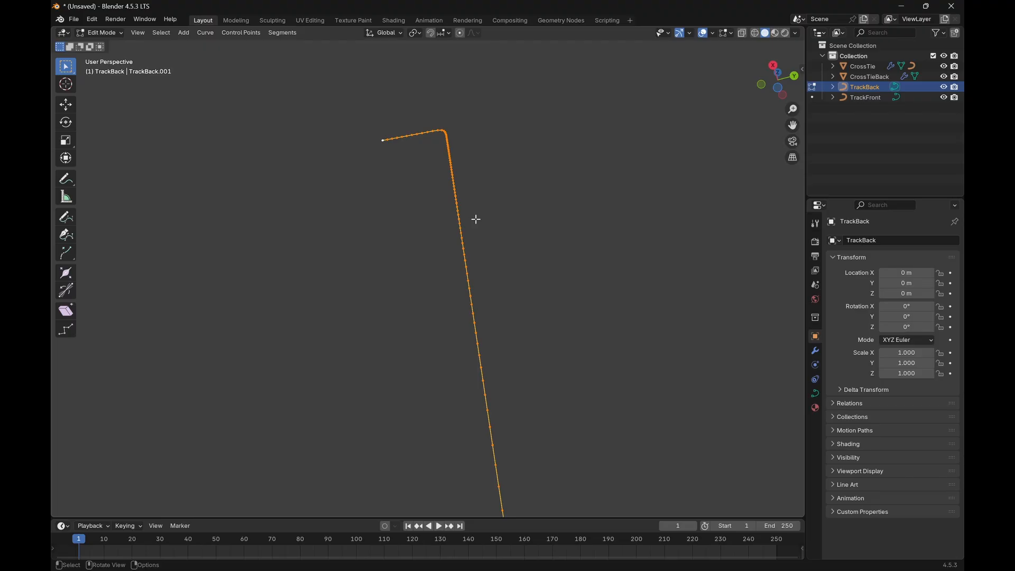
key("x")
left_click(476, 219)
middle_click_drag(498, 228, 478, 330)
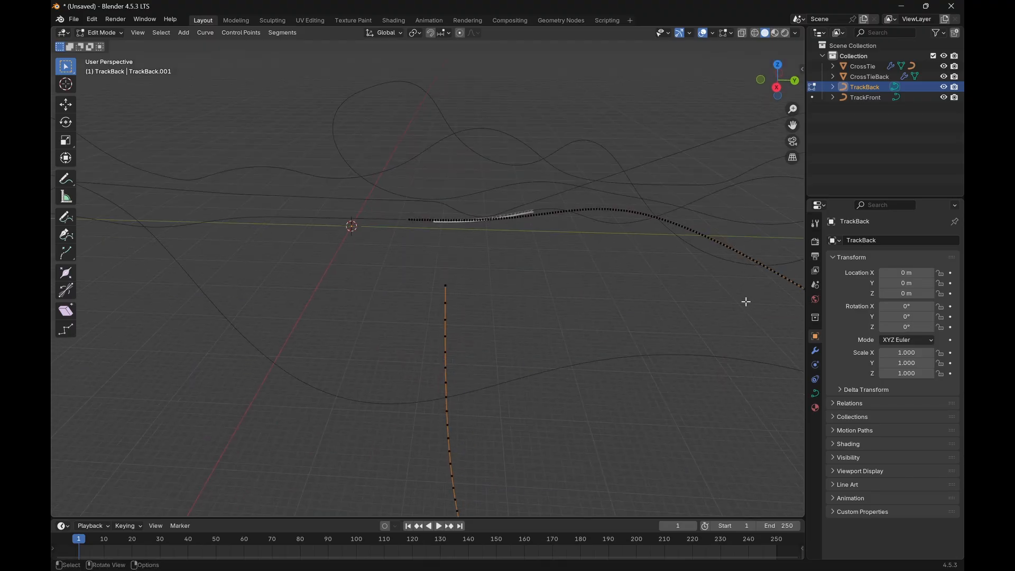
key("Tab")
middle_click_drag(620, 334, 645, 296)
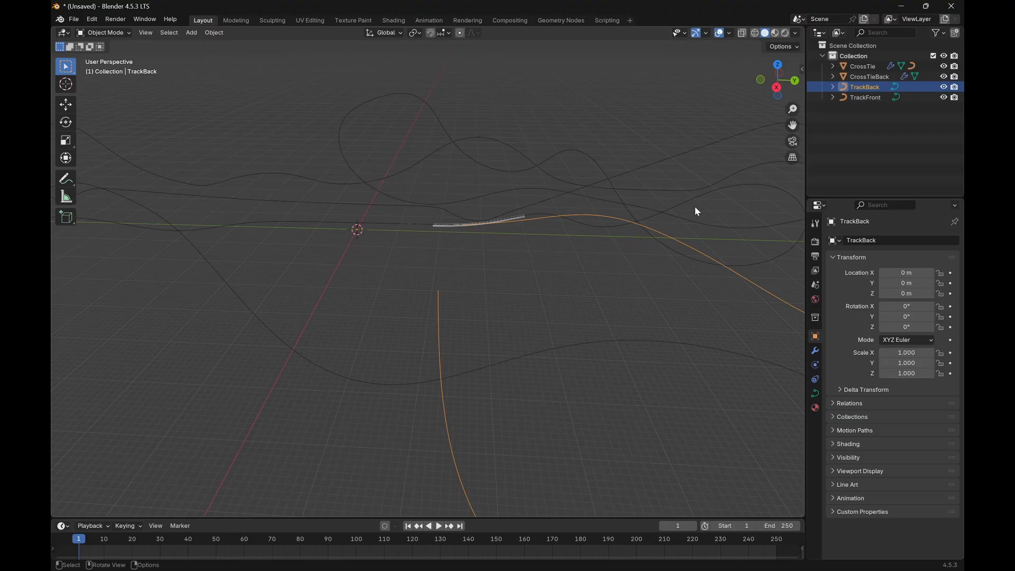
Set CrossTieBack's X location to 3.26 m so the section sits at the start of the trimmed curve
left_click(861, 78)
middle_click_drag(510, 228, 558, 253)
left_click_drag(915, 274, 807, 283)
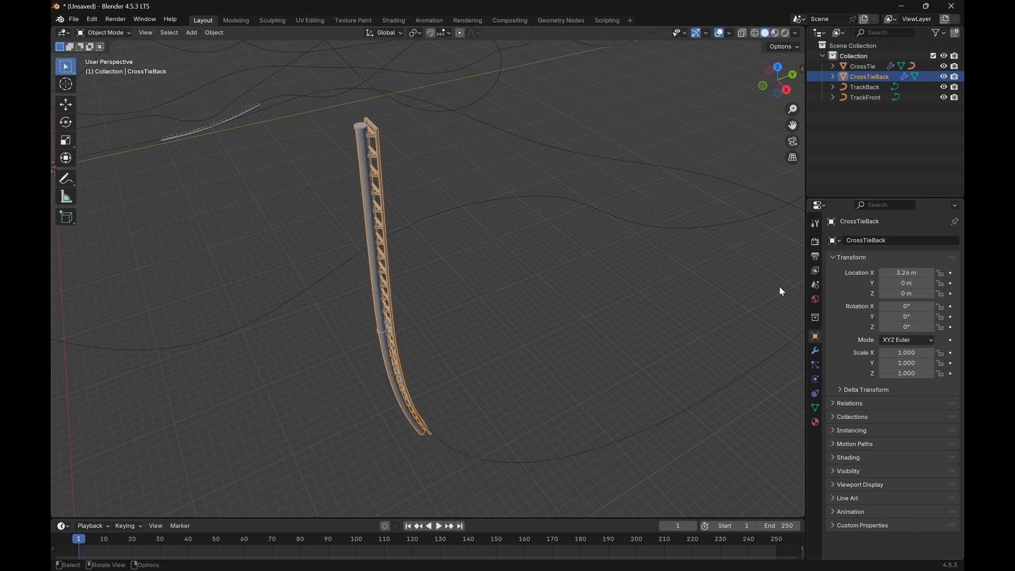
middle_click_drag(779, 287, 568, 240)
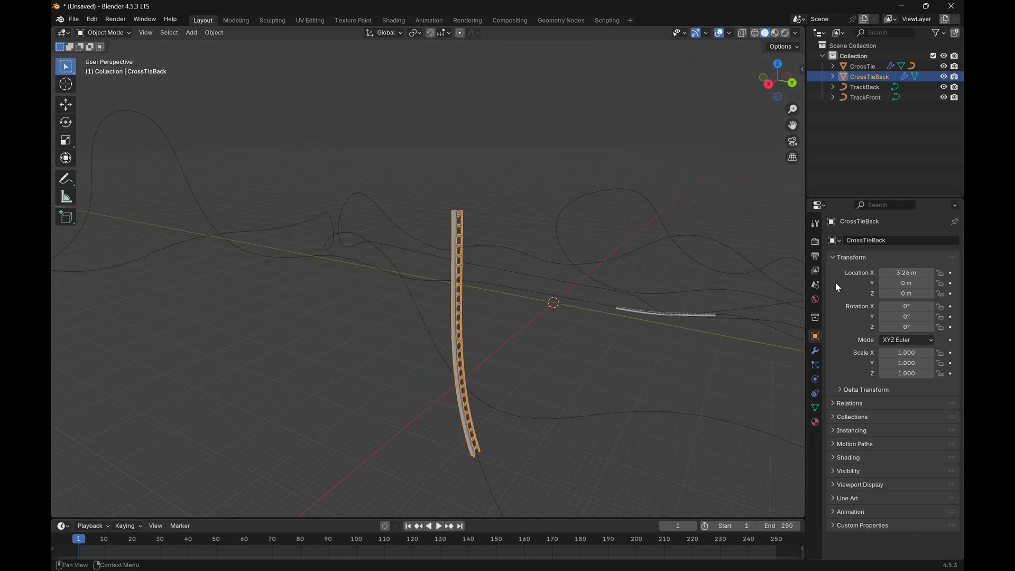
Set CrossTieBack's X location to 312.67 m along TrackBack and inspect the section beside the CrossTie track
mouse_move(906, 273)
left_mouse_down()
mouse_move(938, 273)
mouse_move(893, 273)
mouse_move(920, 273)
mouse_move(907, 273)
left_mouse_up()
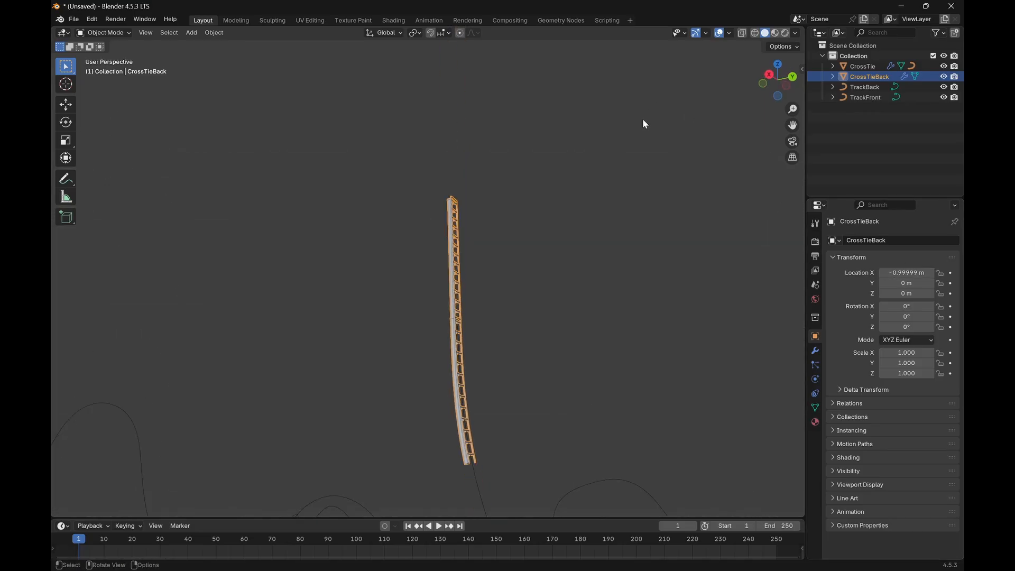
middle_click_drag(644, 124, 671, 196)
left_click_drag(906, 273, 952, 273)
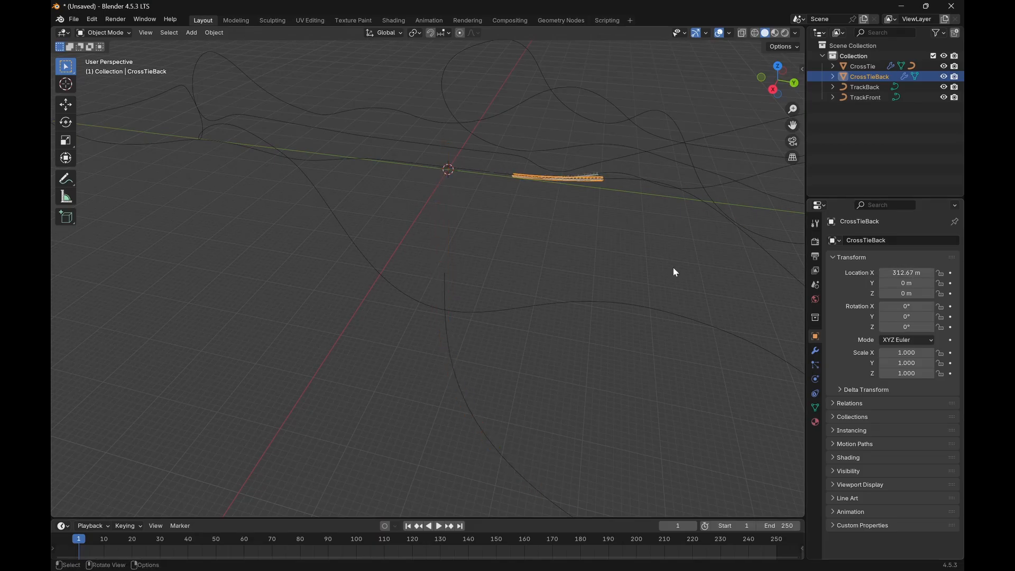
middle_click_drag(674, 272, 417, 248)
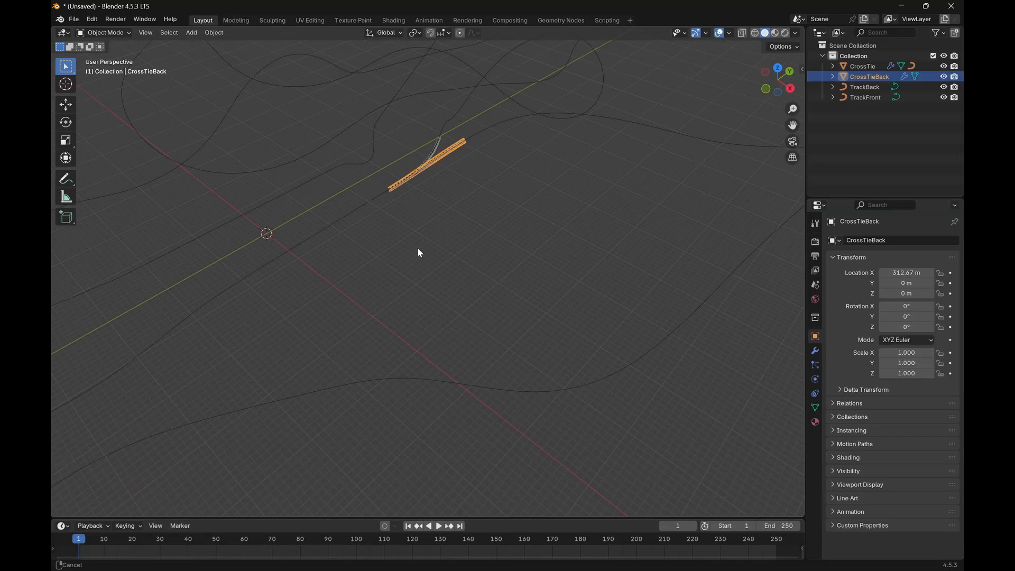
scroll(402, 197, "up", 4)
scroll(404, 204, "up", 2)
middle_click_drag(404, 204, 637, 254, "shift")
Start a Collada (.dae) export, check its geometry options with modifiers applied, and browse into the com.nolimitscoaster.nolimits2 folder
left_click(814, 353)
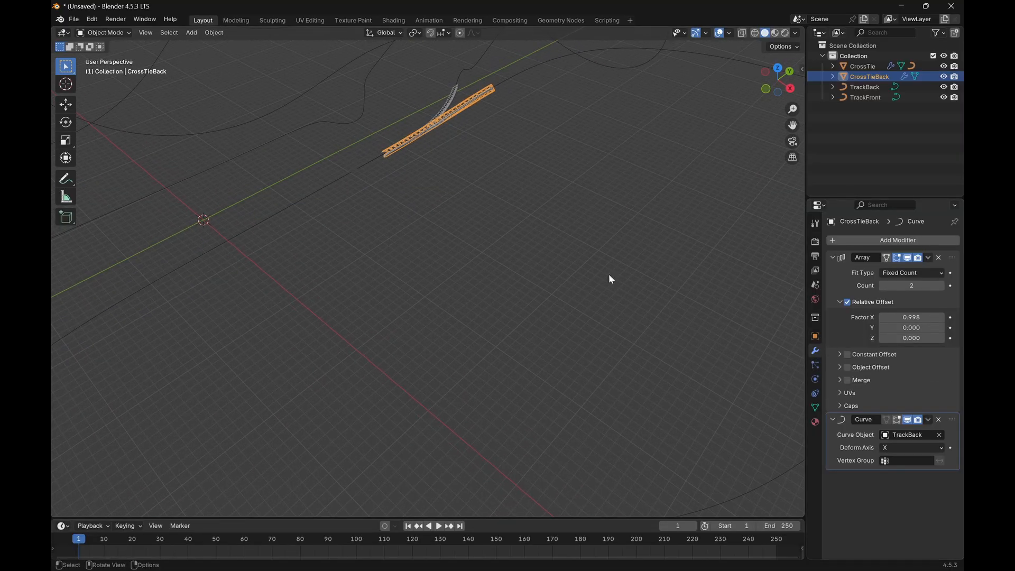
left_click(72, 20)
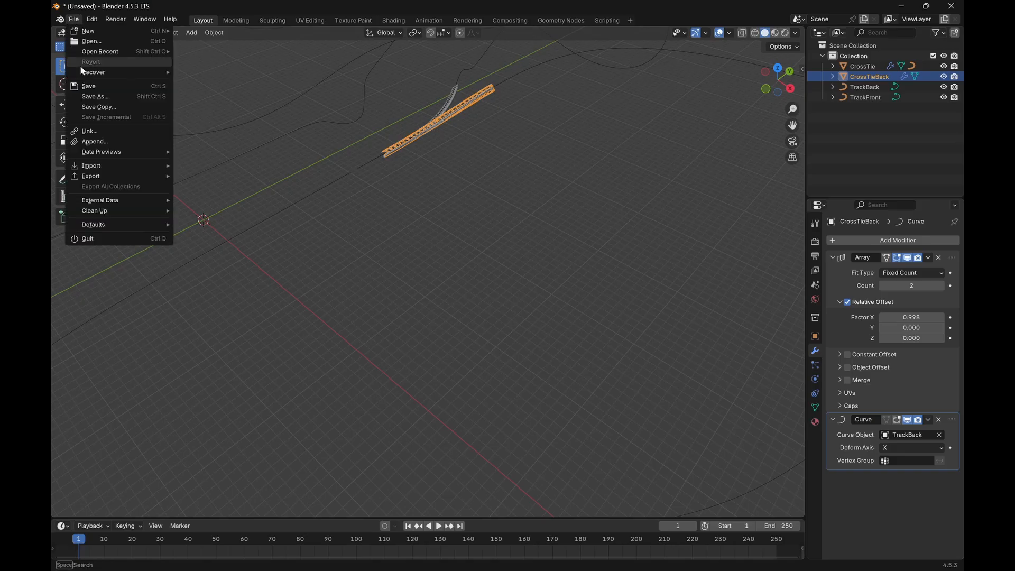
mouse_move(121, 175)
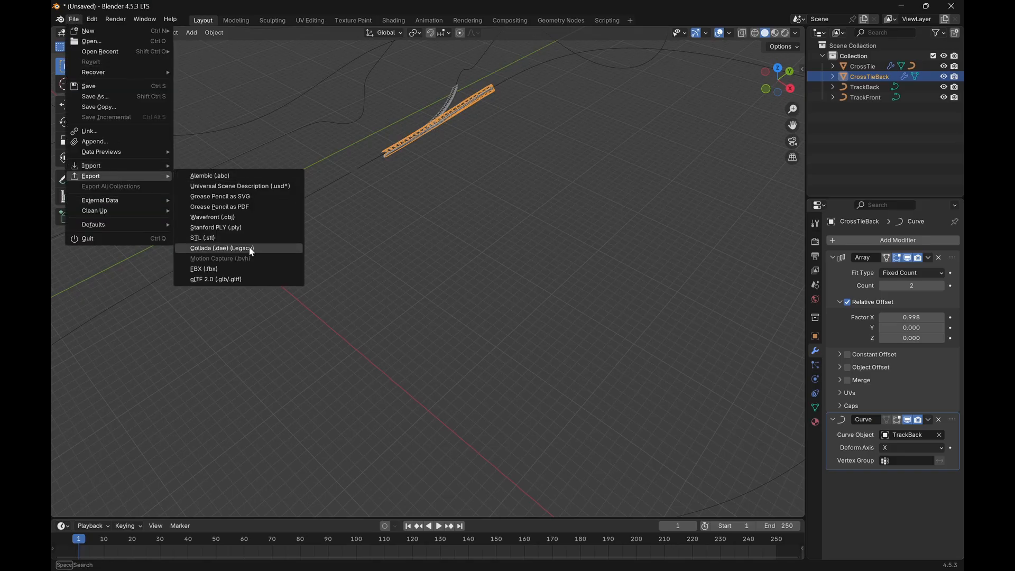
left_click(226, 249)
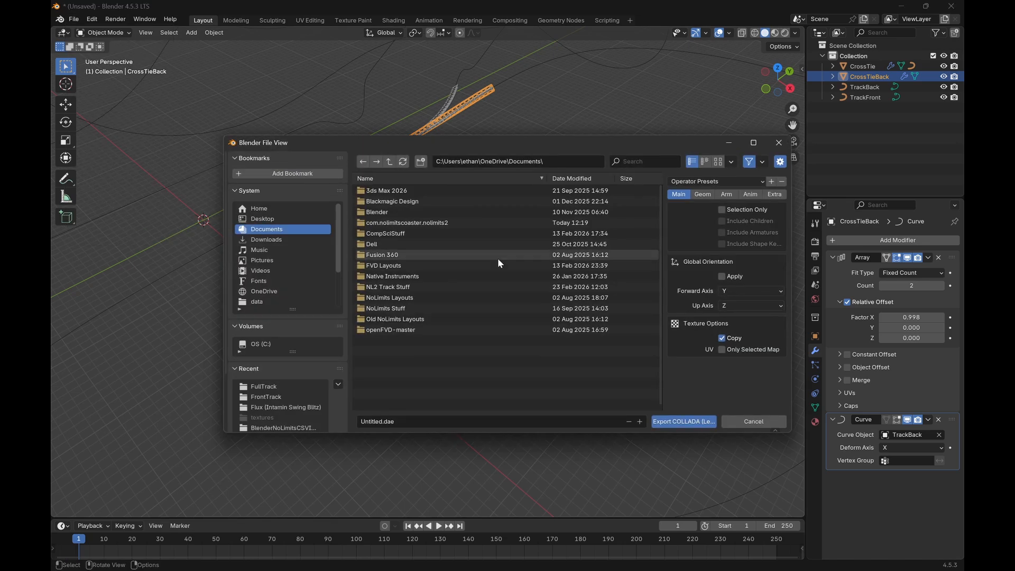
left_click(699, 196)
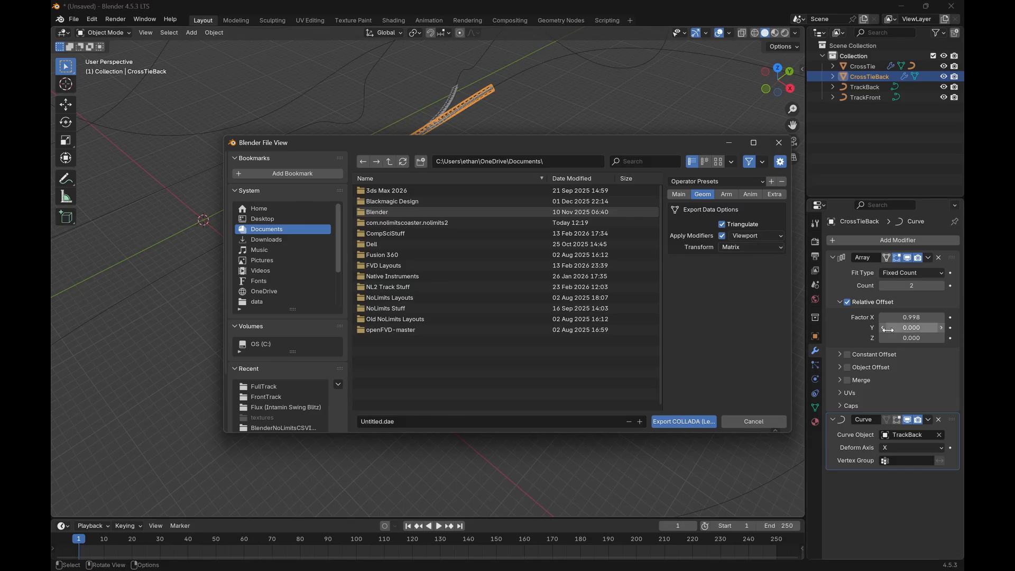
double_click(388, 222)
double_click(387, 201)
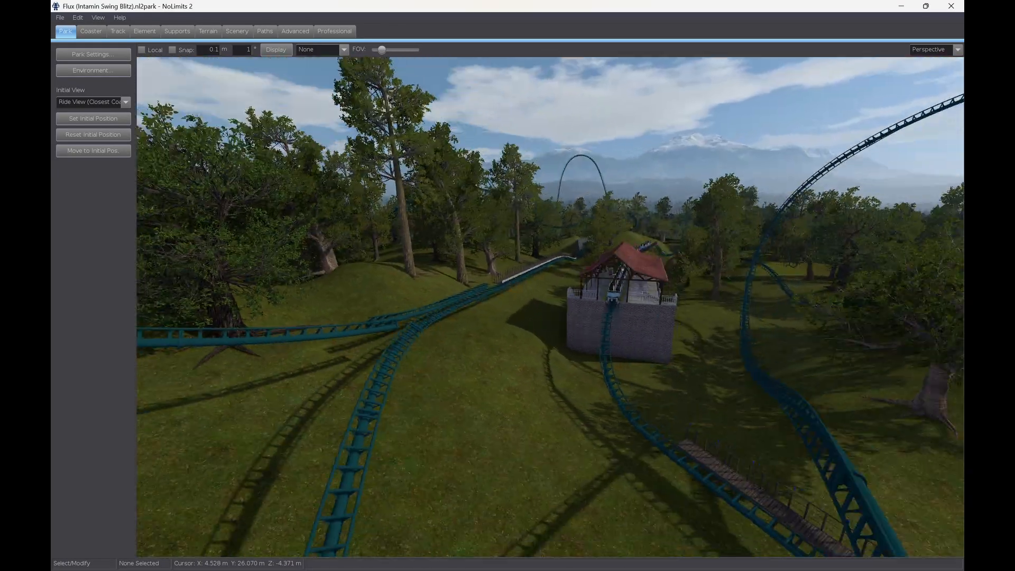
Switch to NoLimits 2 and start choosing a scene object, listing the Collada (*.dae) files in the park's FullTrack folder
right_click_drag(452, 379, 445, 410)
left_click(237, 31)
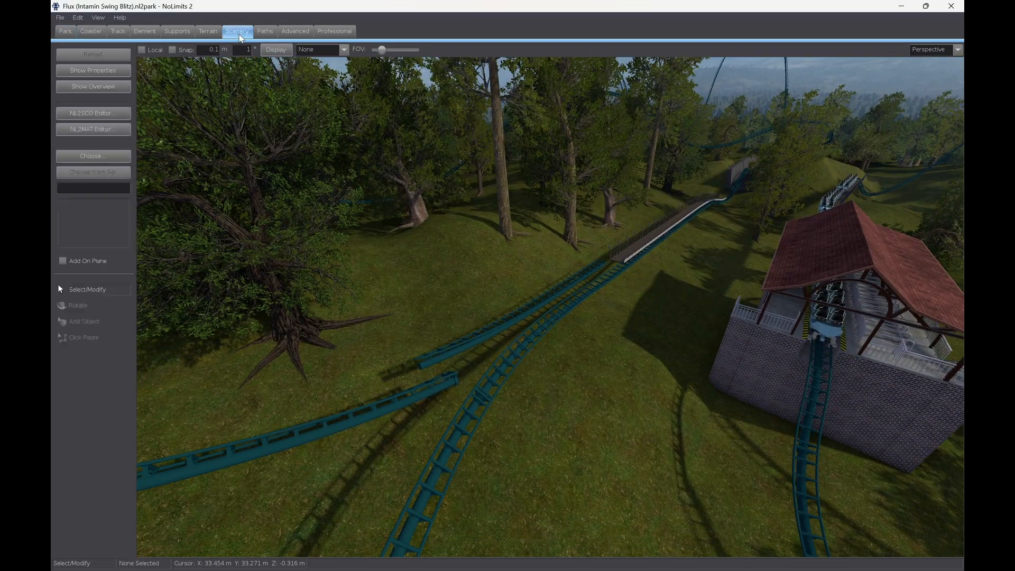
left_click(93, 156)
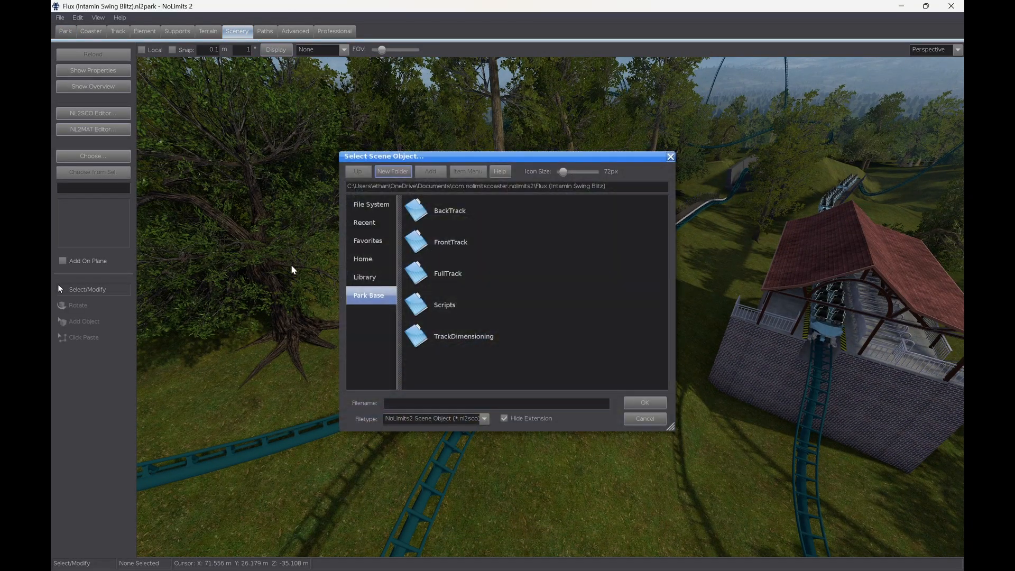
left_click(454, 419)
left_click(428, 442)
double_click(473, 275)
scroll(474, 347, "down", 1)
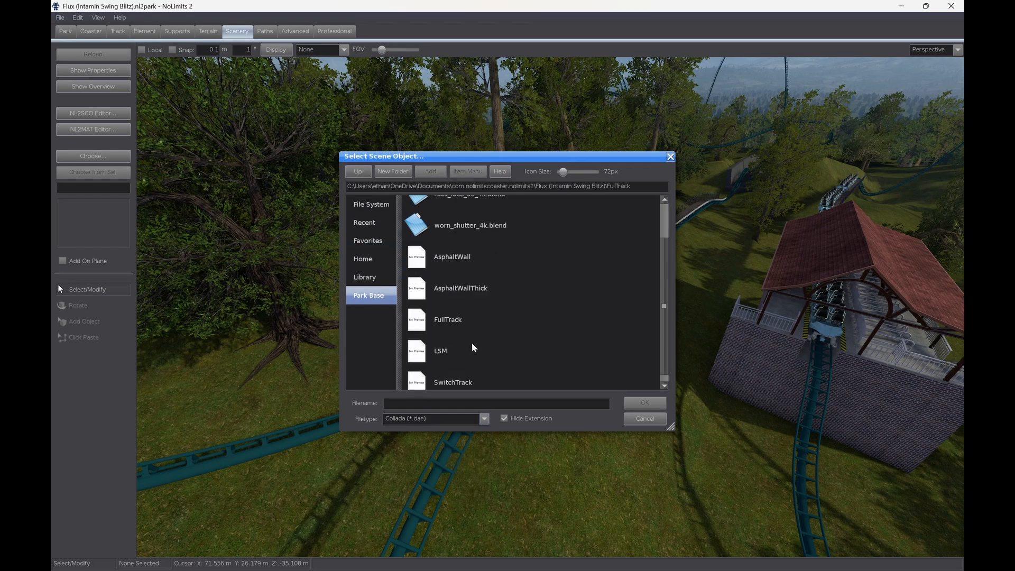
Choose the SwitchTrack Collada file as the scene object and try to create an NL2SCO file named SwitchTrack
left_click(467, 353)
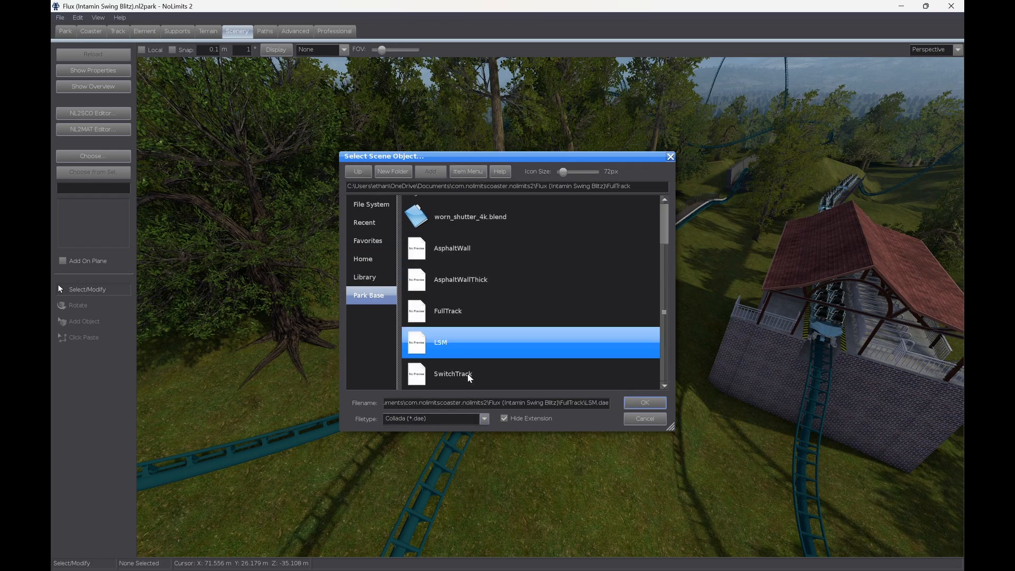
left_click(470, 377)
double_click(470, 377)
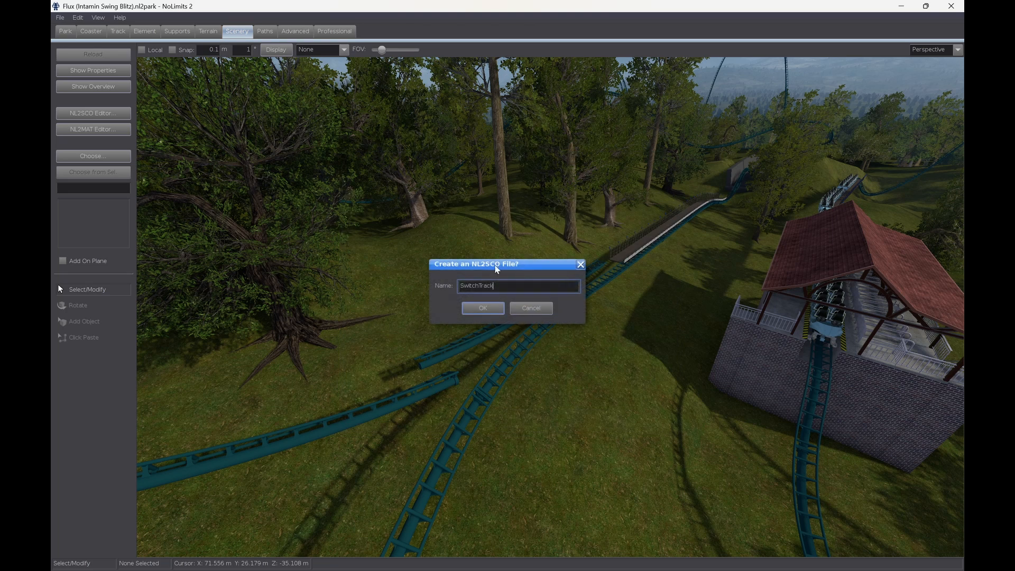
left_click(487, 311)
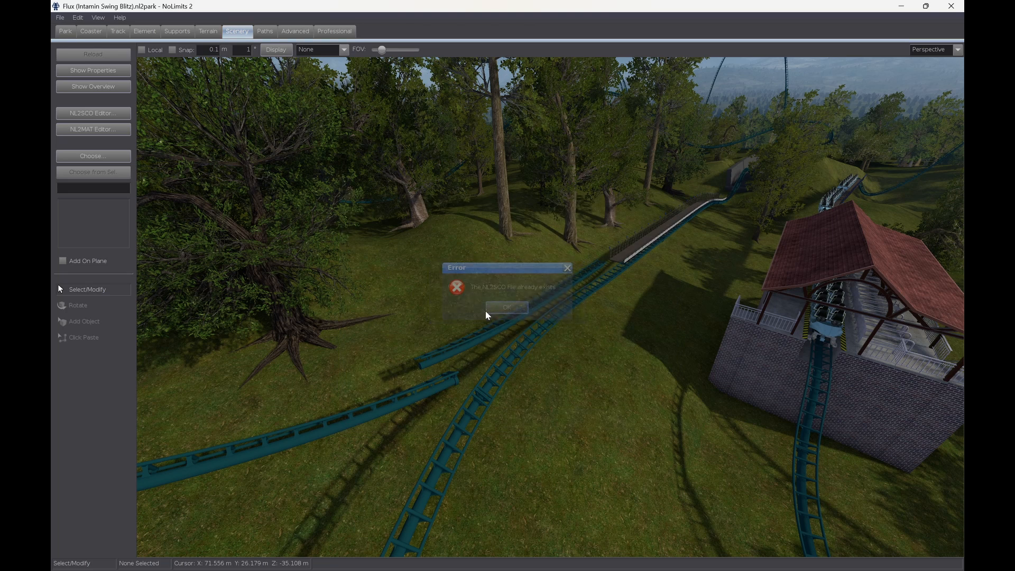
left_click(523, 308)
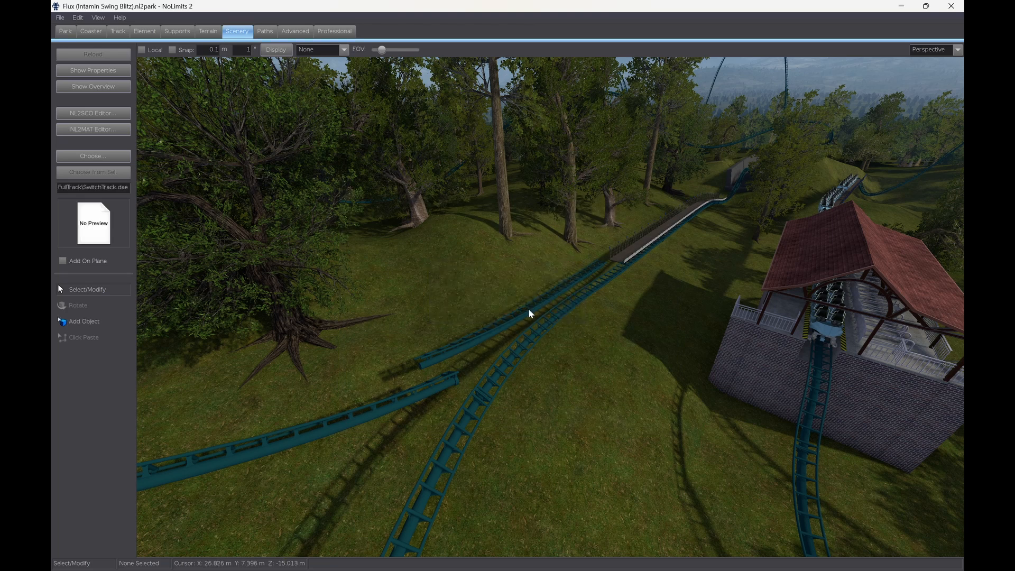
Add the SwitchTrack object to the park near the switch and select FullTrack\SwitchTrack.dae in the scene objects overview
left_click(94, 321)
left_click(520, 258)
right_click_drag(544, 261, 520, 227)
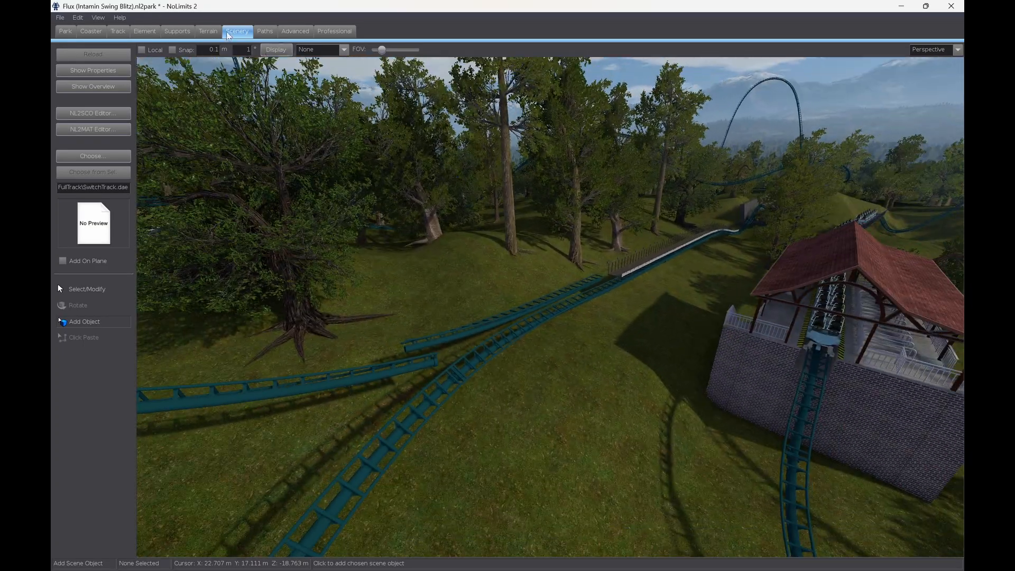
left_click(119, 87)
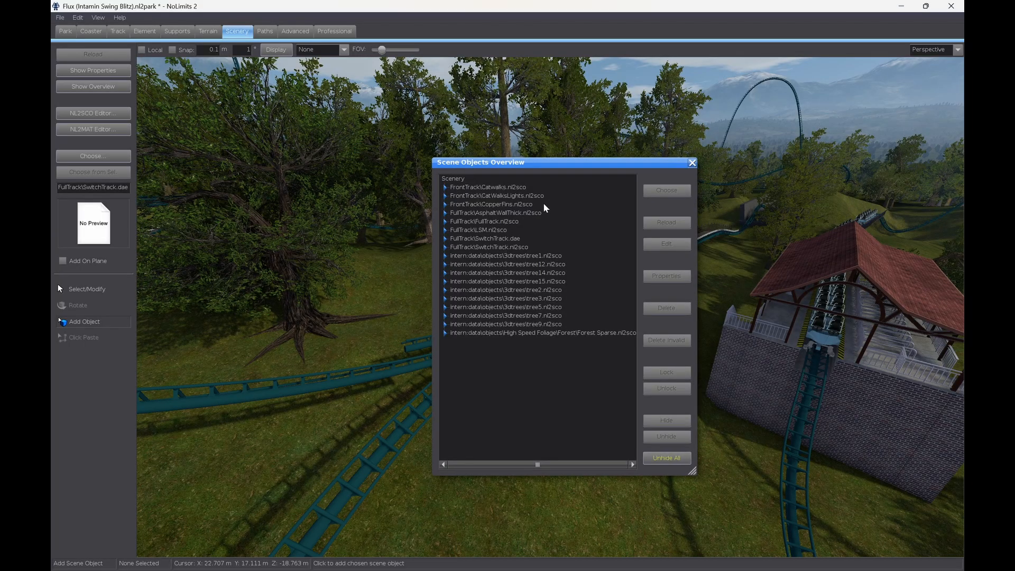
left_click(518, 239)
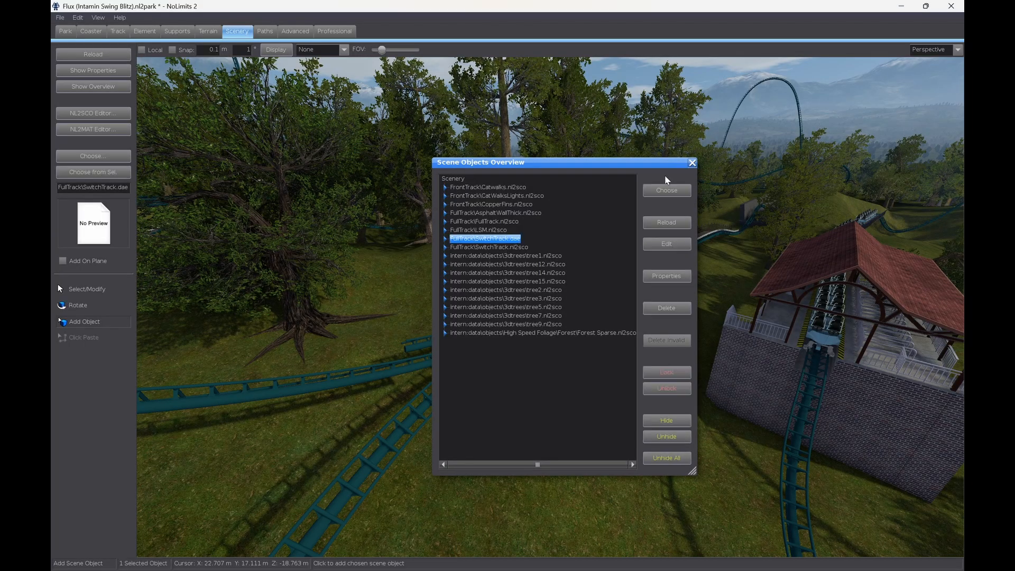
left_click(692, 163)
Set the added SwitchTrack object's X, Y and Z position to 0
right_click_drag(603, 170, 542, 183)
key("Escape")
double_click(571, 244)
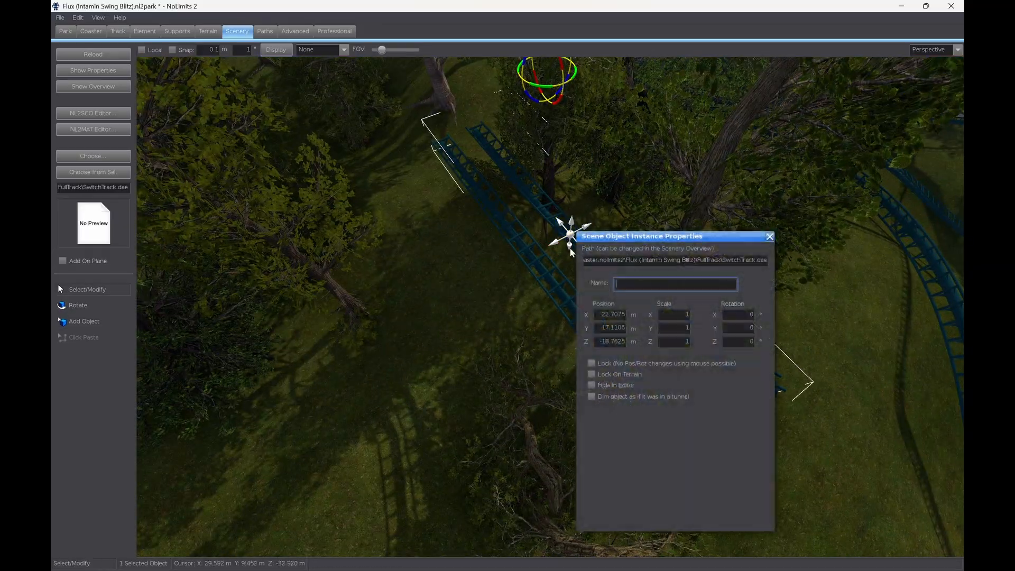
double_click(600, 316)
type("0")
key("Tab")
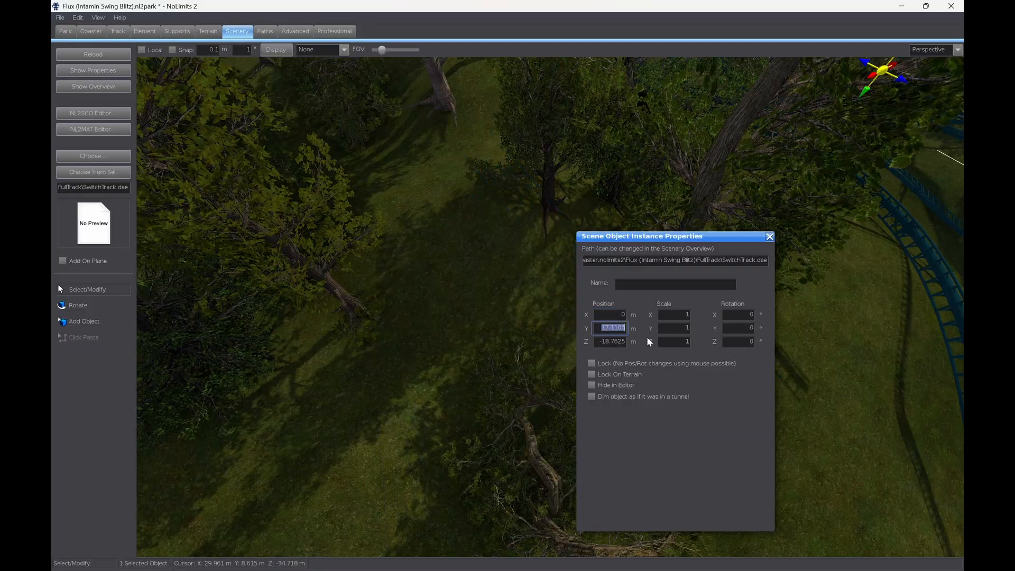
type("0")
key("Tab")
type("0")
key("Return")
left_click(776, 238)
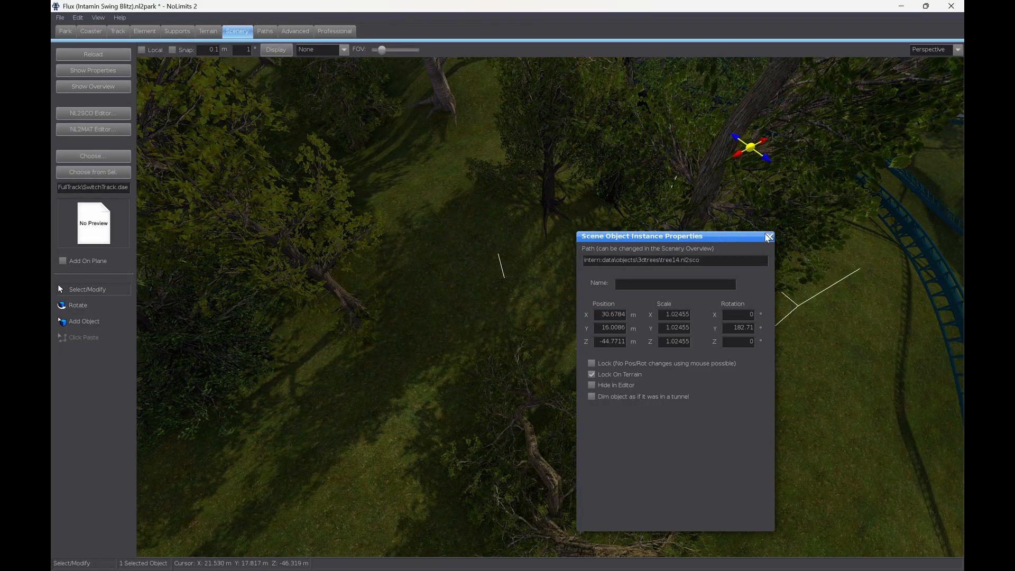
left_click(768, 237)
Raise the added SwitchTrack object vertically from below the terrain, and delete this duplicate
right_click_drag(767, 239, 799, 185)
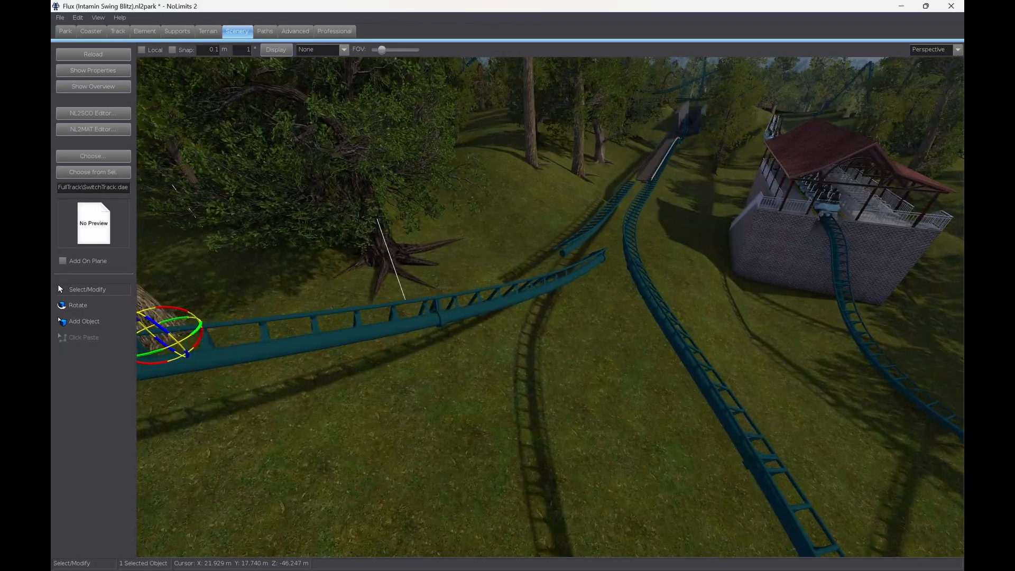
right_click_drag(740, 317, 740, 280)
left_click(743, 348)
mouse_move(727, 334)
right_mouse_down()
mouse_move(756, 338)
mouse_move(732, 317)
mouse_move(728, 334)
right_mouse_up()
left_click(499, 271)
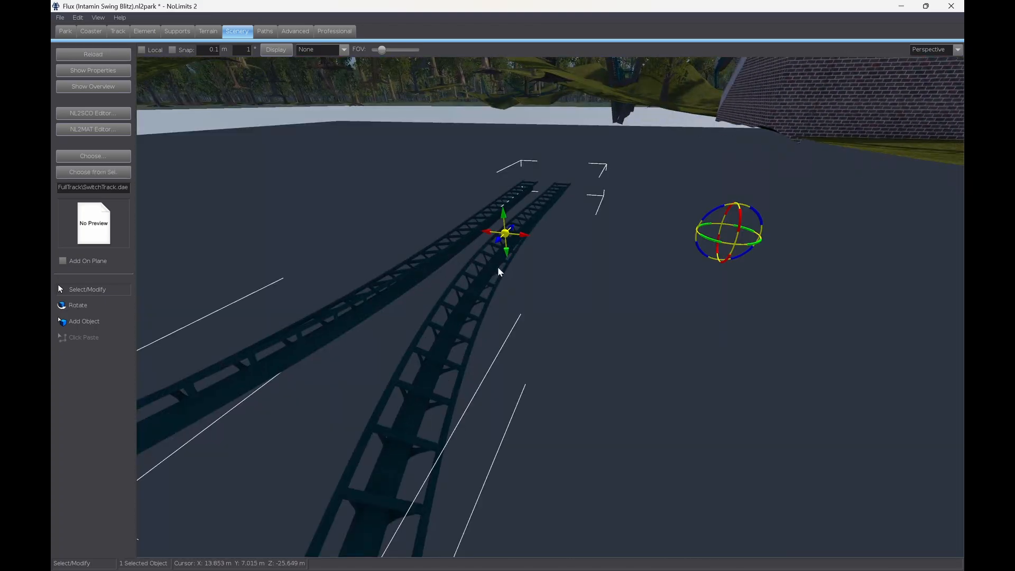
left_click_drag(506, 216, 498, 115)
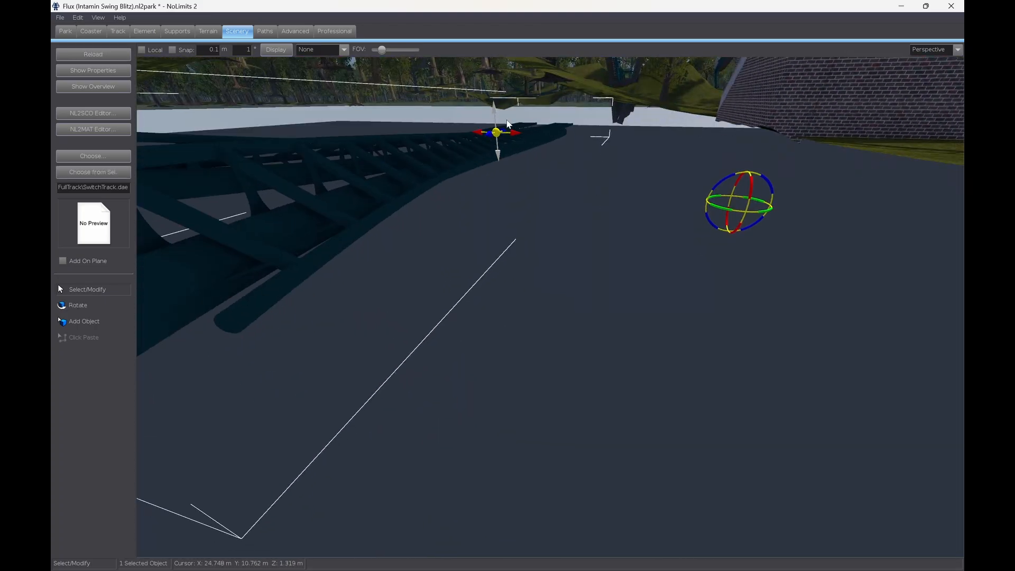
right_click_drag(498, 115, 535, 238)
left_click_drag(536, 238, 528, 113)
right_click_drag(528, 114, 563, 252)
key("Delete")
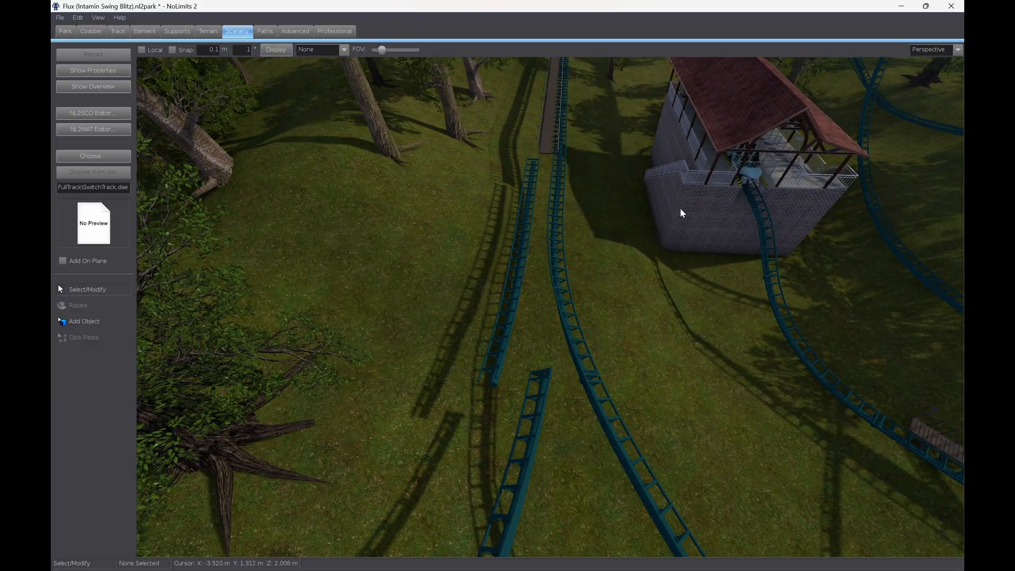
Examine the existing SwitchTrack object from several angles, including its fit with the adjoining tracks and launch section
right_click_drag(680, 213, 674, 164)
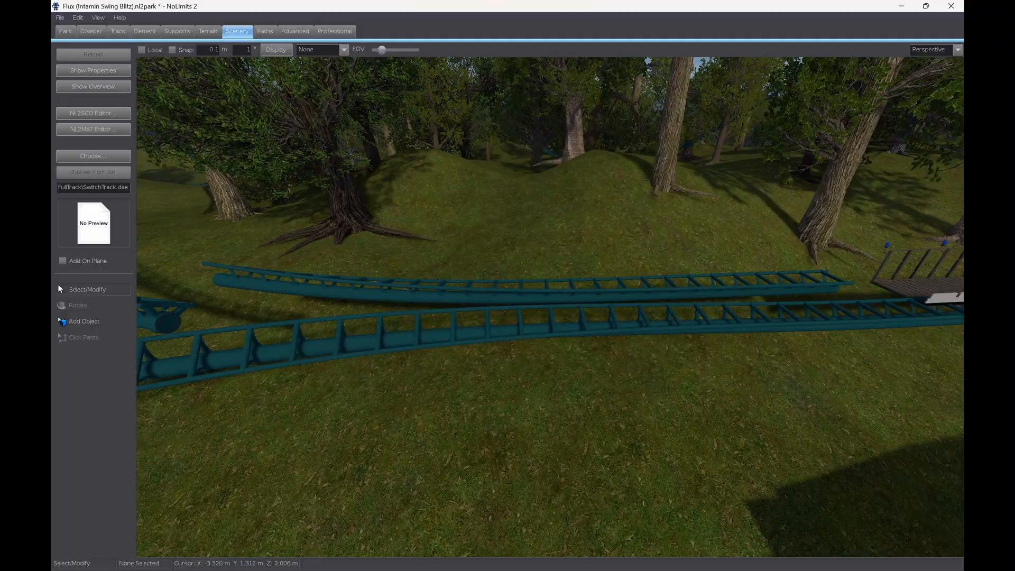
right_click_drag(455, 275, 553, 283)
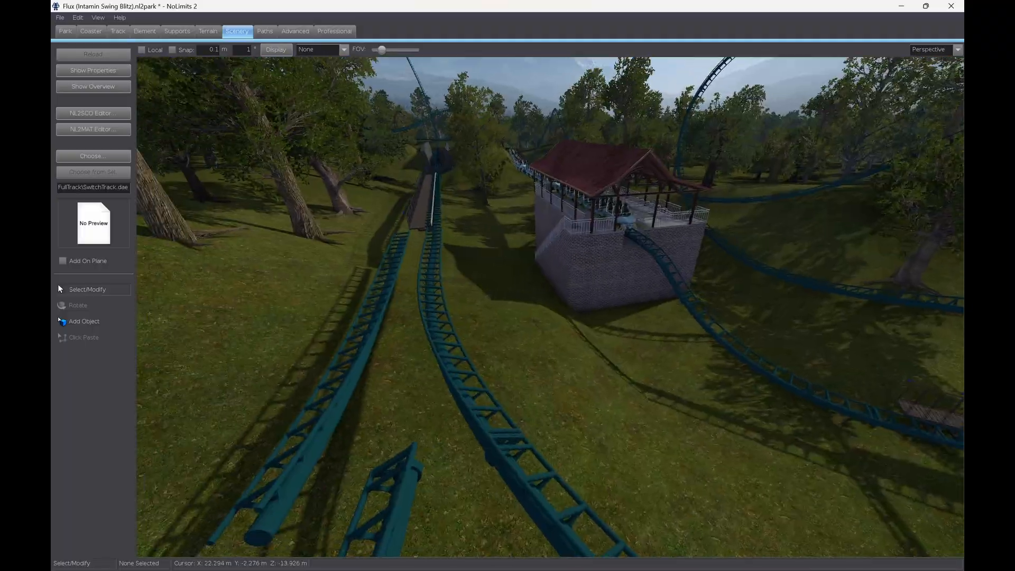
right_click_drag(552, 365, 619, 279)
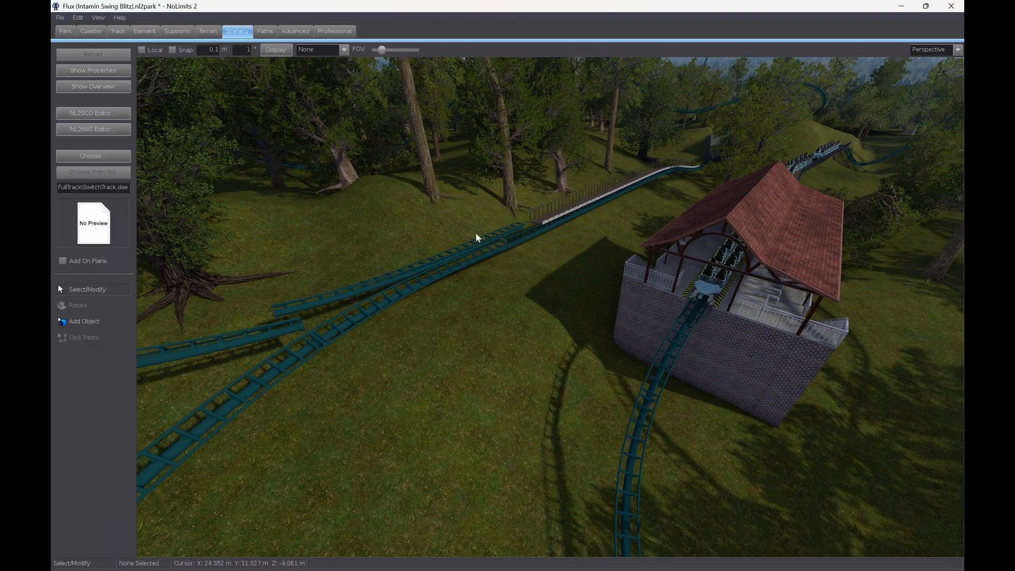
right_click_drag(734, 272, 285, 377)
right_click_drag(464, 351, 482, 381)
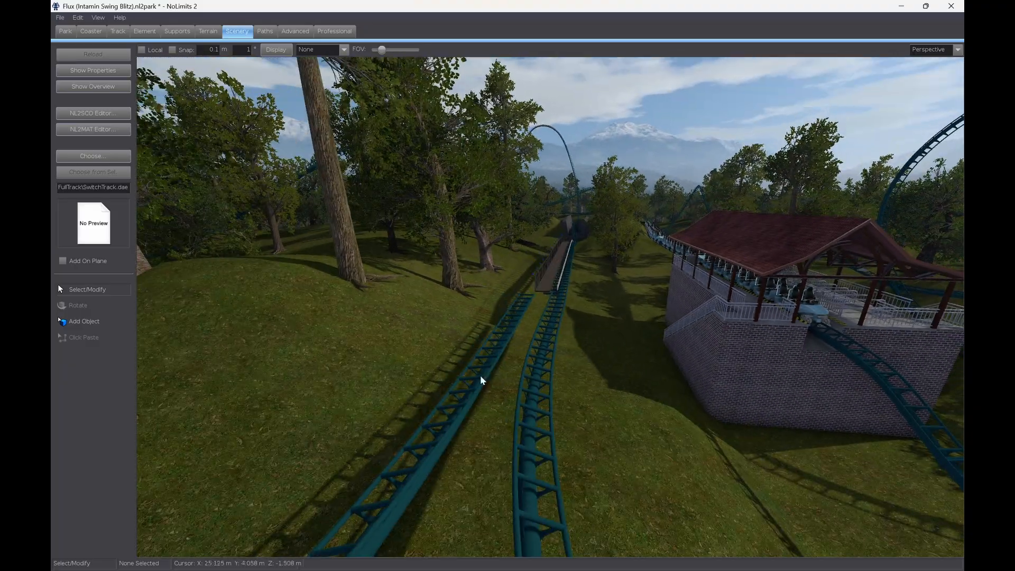
left_click(560, 371)
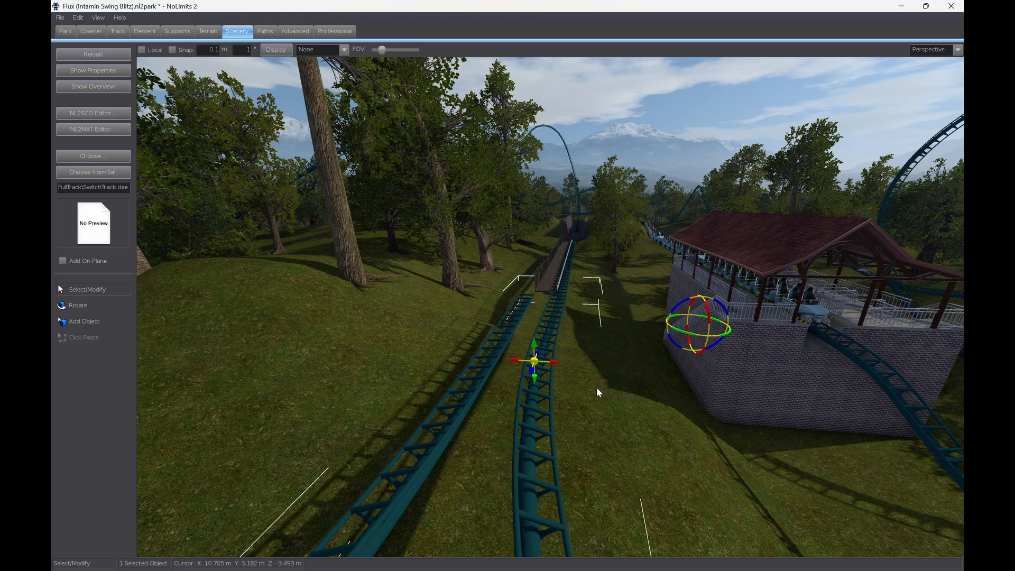
right_click_drag(523, 286, 442, 351)
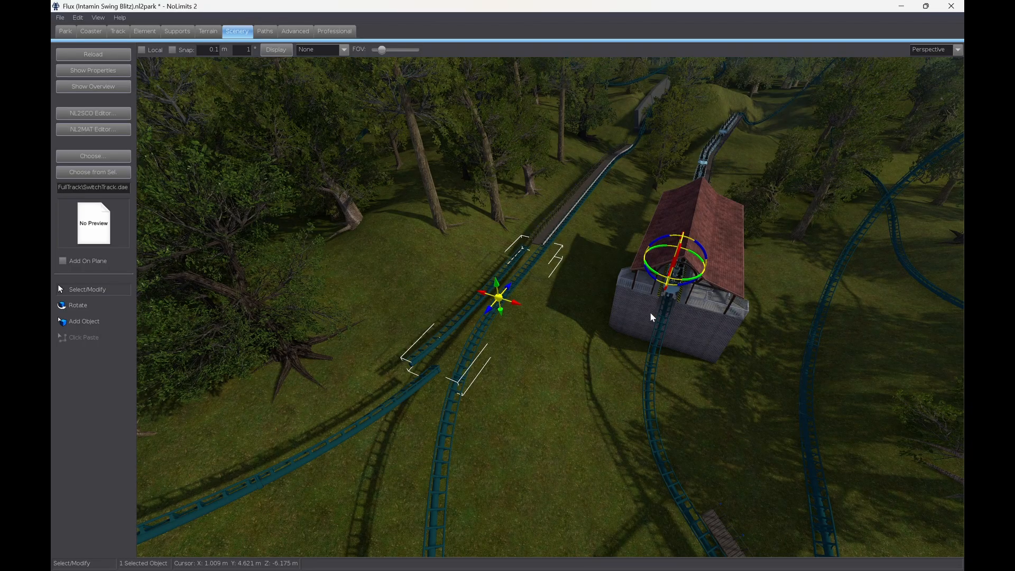
right_click_drag(652, 315, 436, 338)
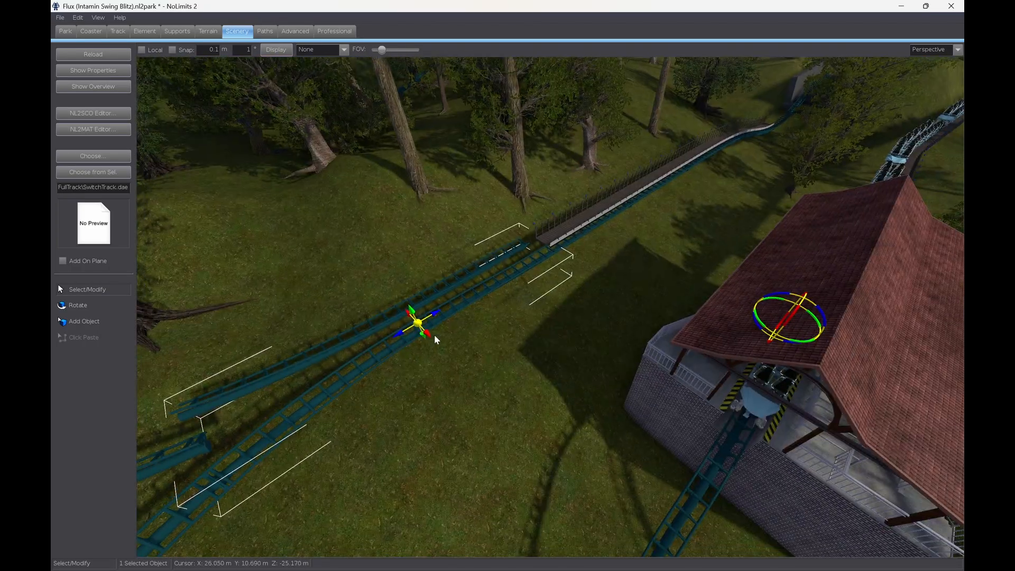
left_click(626, 265)
right_click_drag(624, 264, 622, 285)
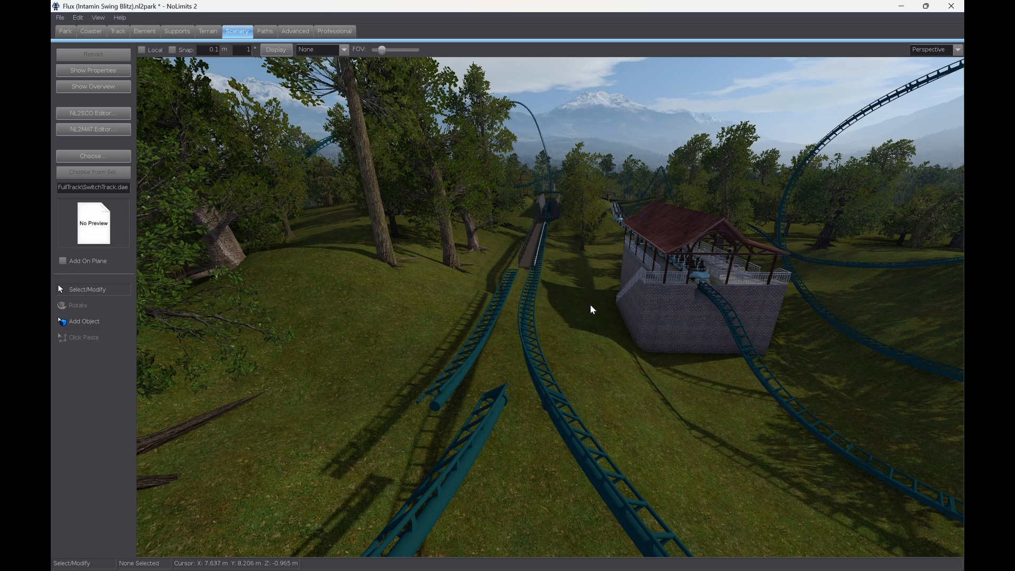
left_click(120, 18)
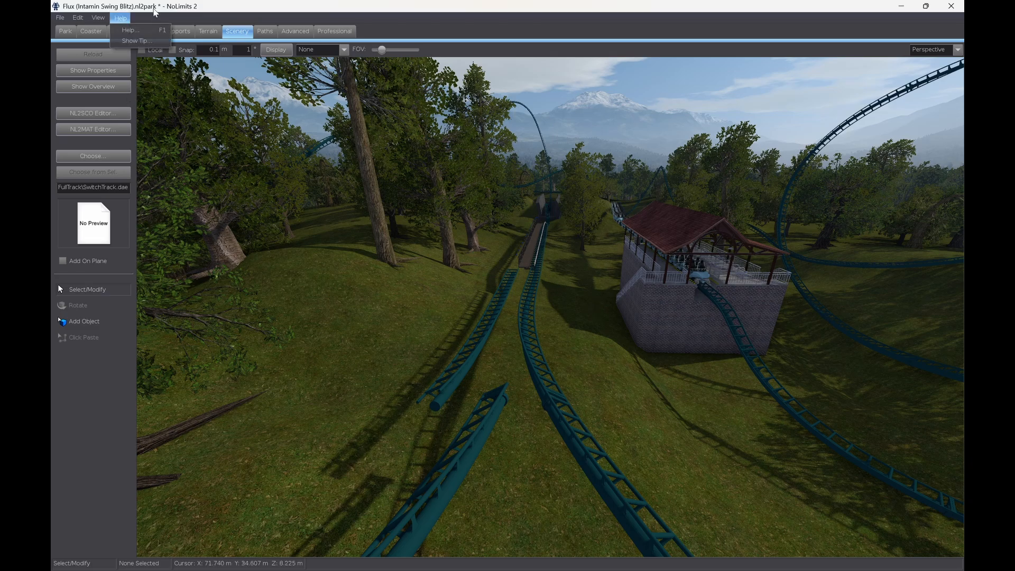
Open the Scripting API class overview in the user manual and look through the list of available classes
left_click(158, 30)
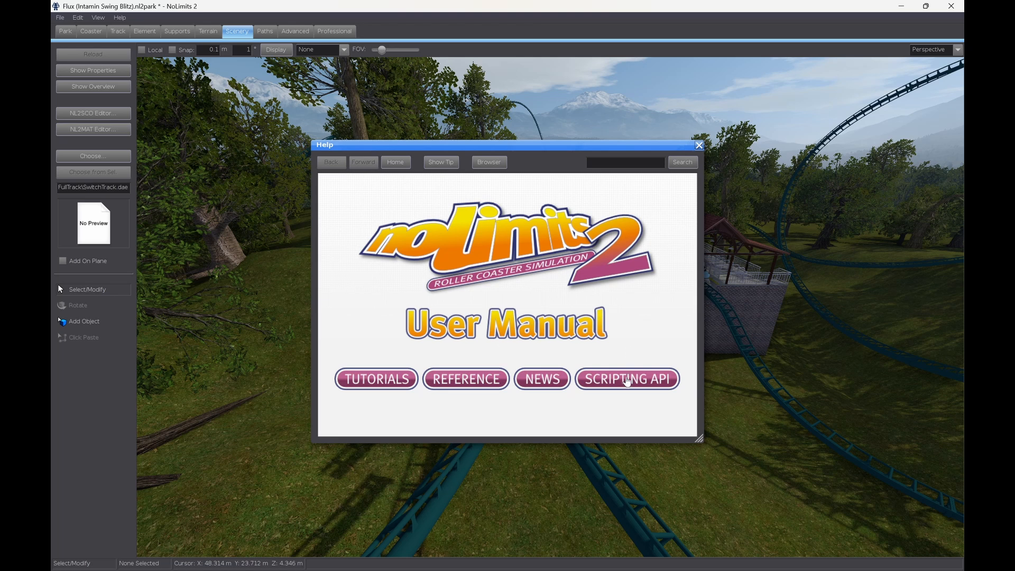
left_click(627, 379)
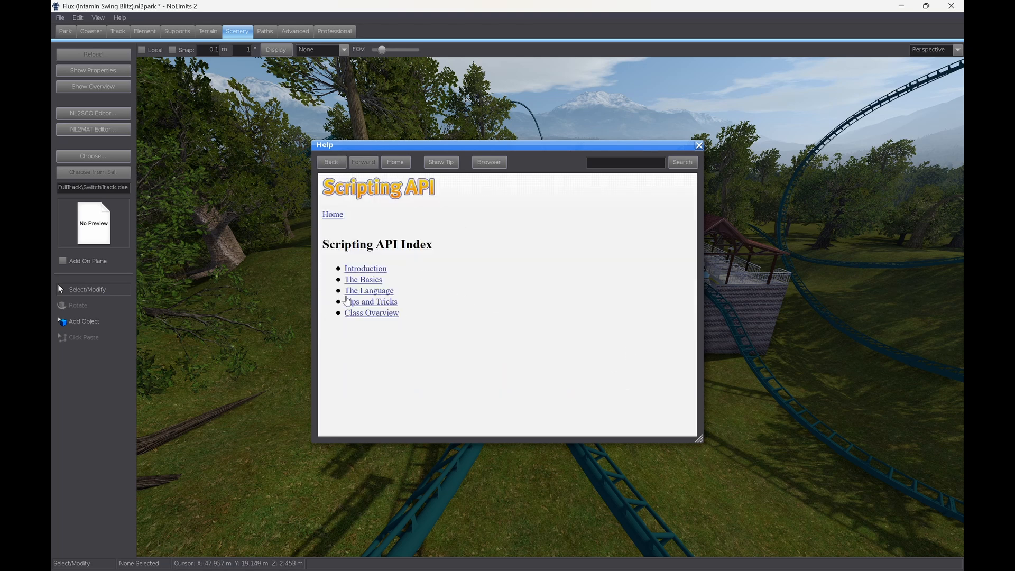
left_click(386, 317)
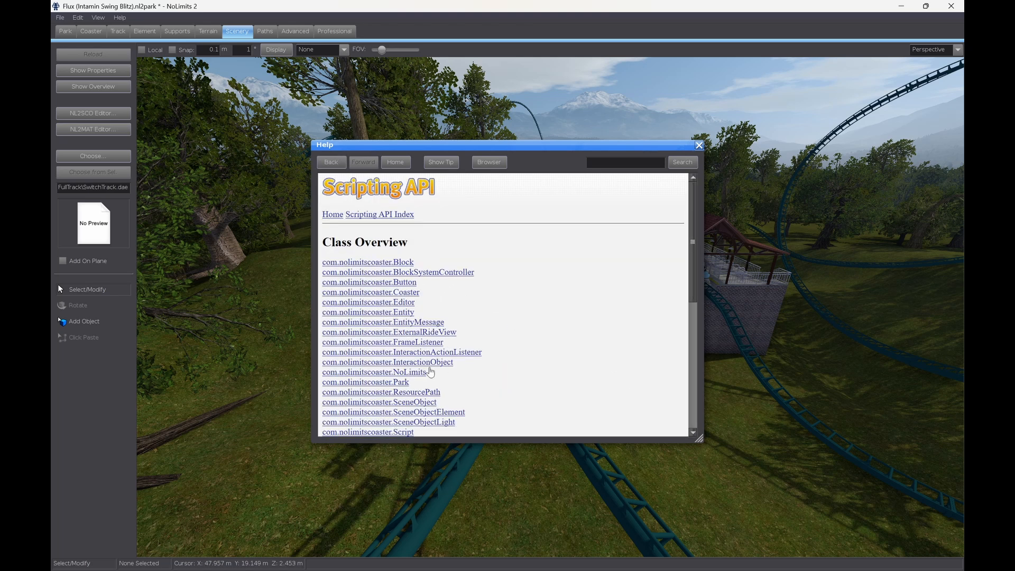
scroll(428, 363, "down", 5)
scroll(428, 363, "up", 6)
scroll(521, 318, "down", 5)
scroll(521, 318, "down", 3)
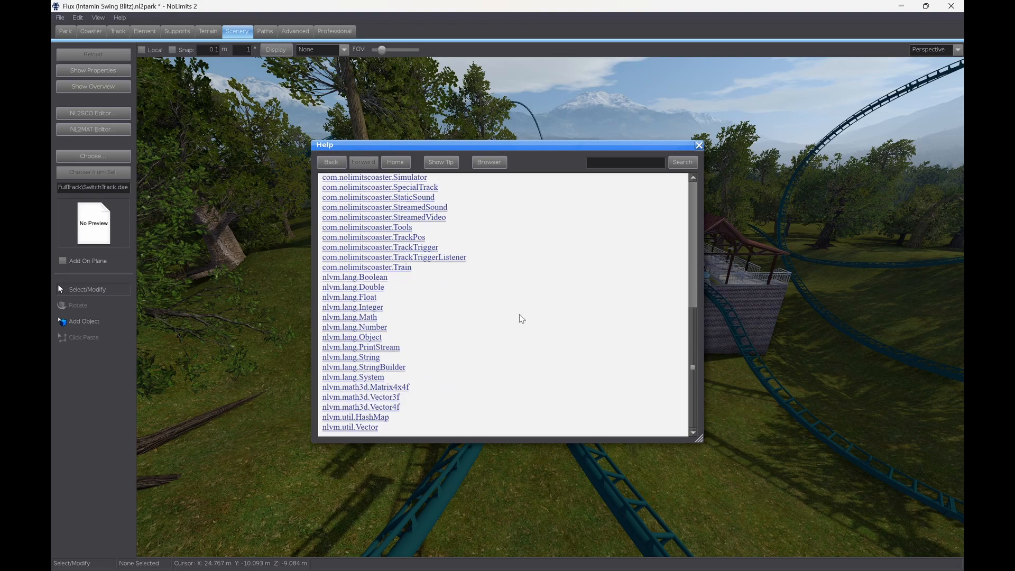
scroll(521, 319, "up", 3)
scroll(521, 318, "down", 5)
View the com.nolimitscoaster.Train class reference, and return to the Scripting API index
left_click(386, 268)
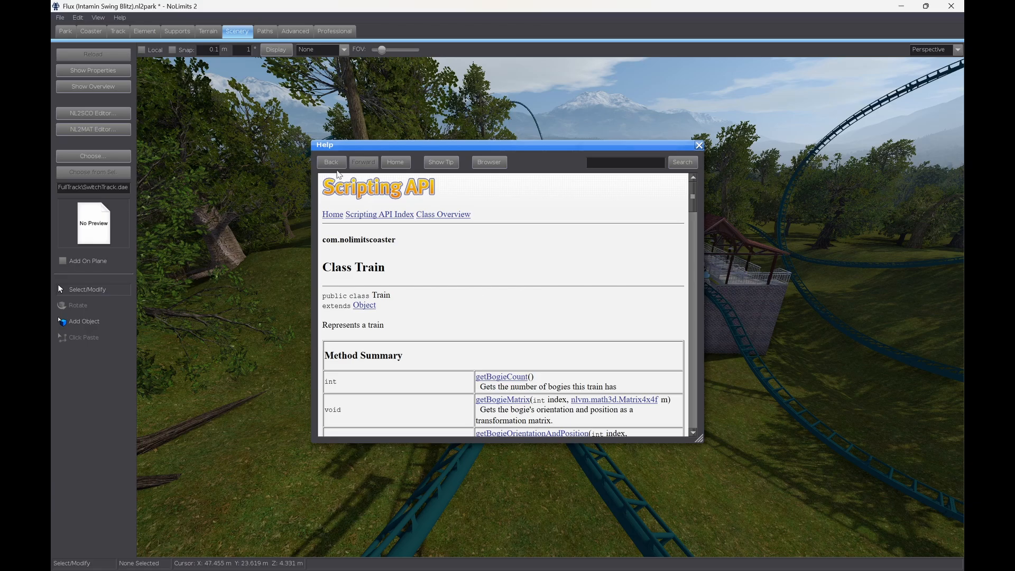
left_click(331, 162)
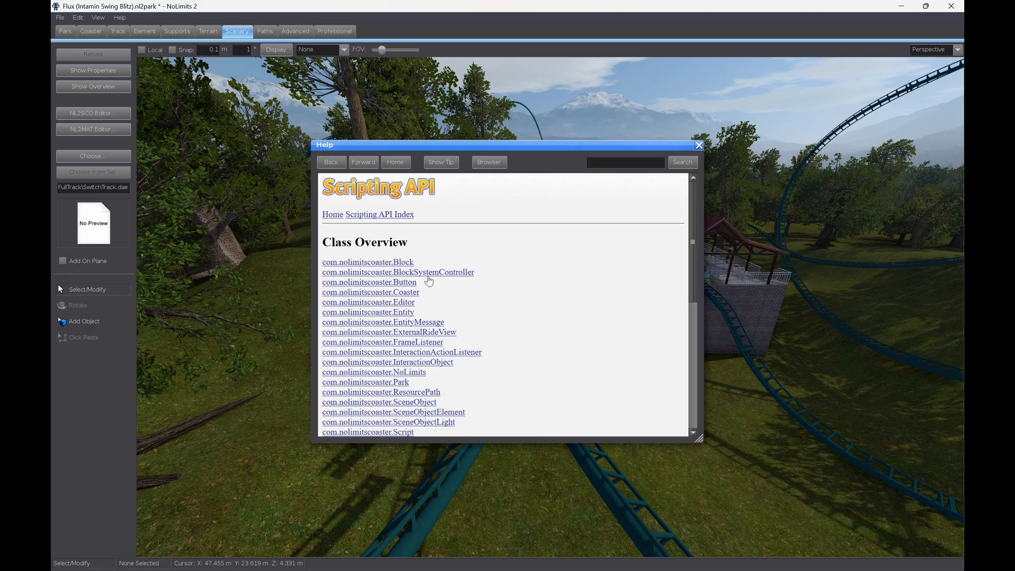
left_click(332, 161)
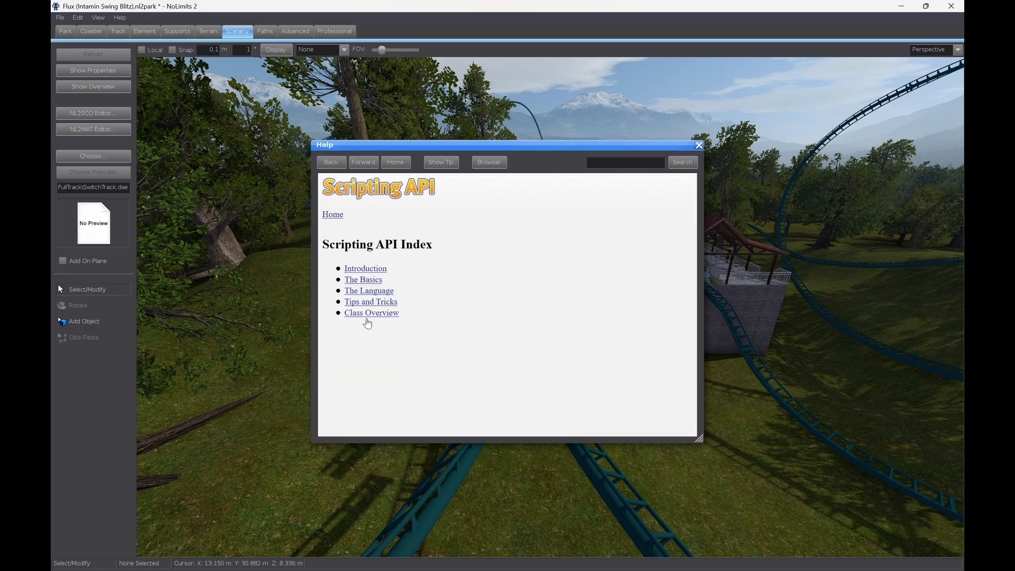
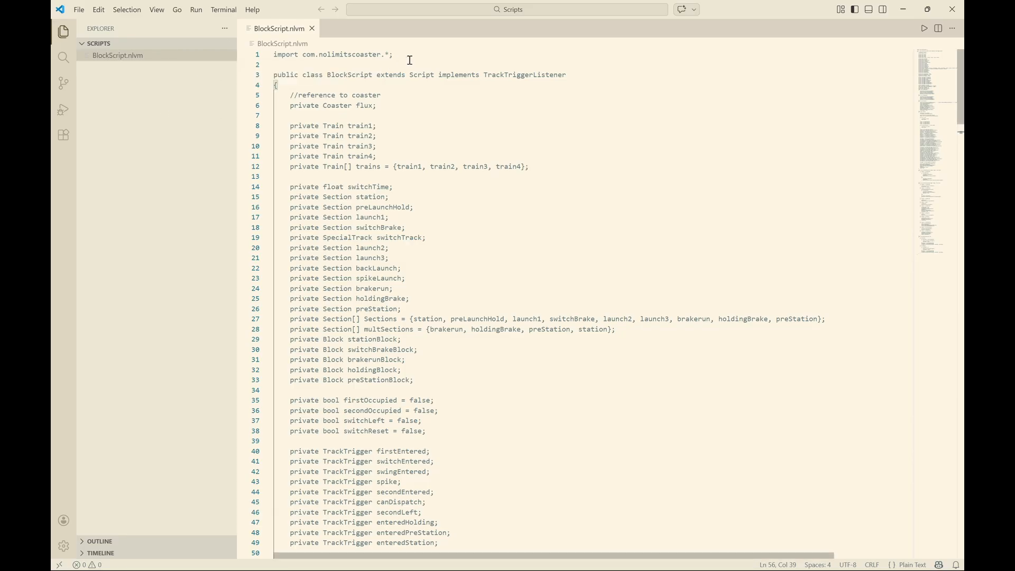
Switch to Visual Studio Code and examine the import line and the BlockScript class declaration in BlockScript.nlvm
left_click_drag(410, 60, 258, 54)
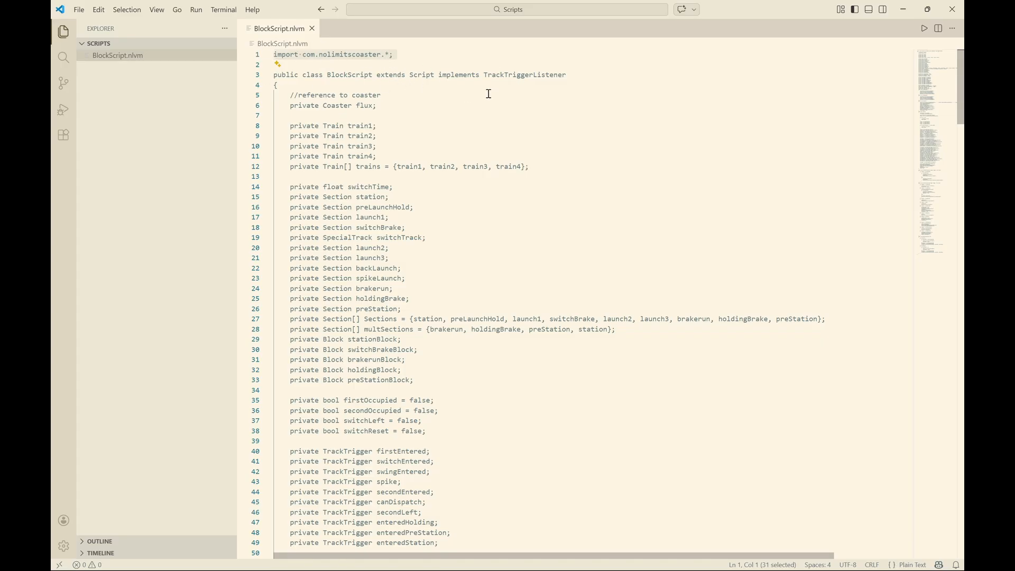
left_click(414, 65)
left_click_drag(567, 75, 135, 75)
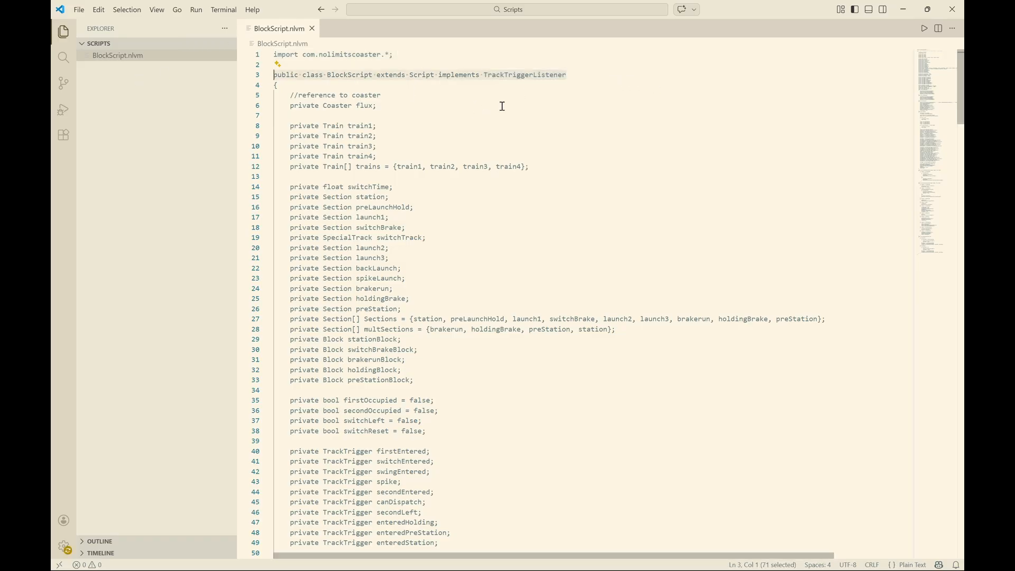
left_click(290, 75)
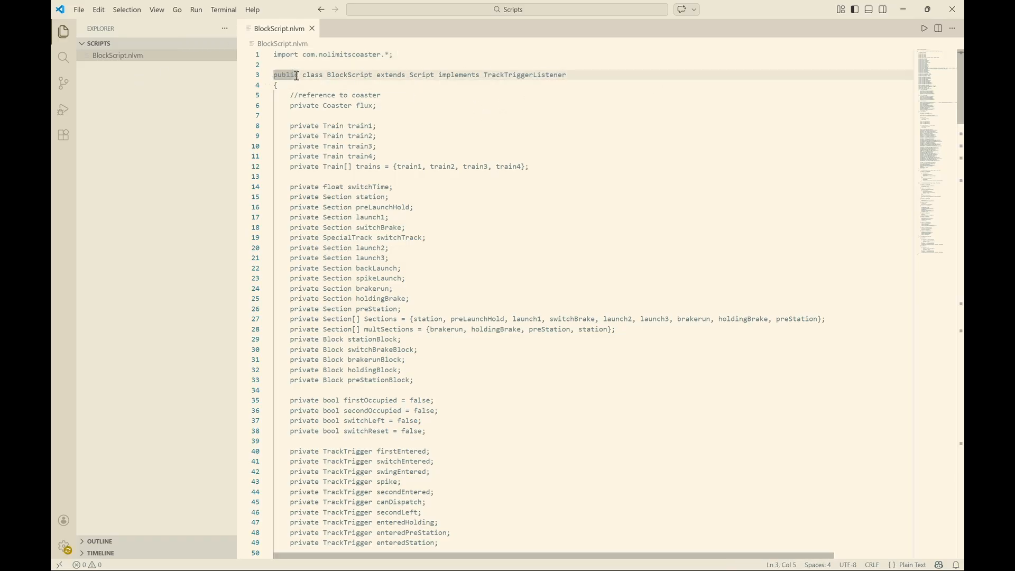
left_click_drag(353, 76, 355, 76)
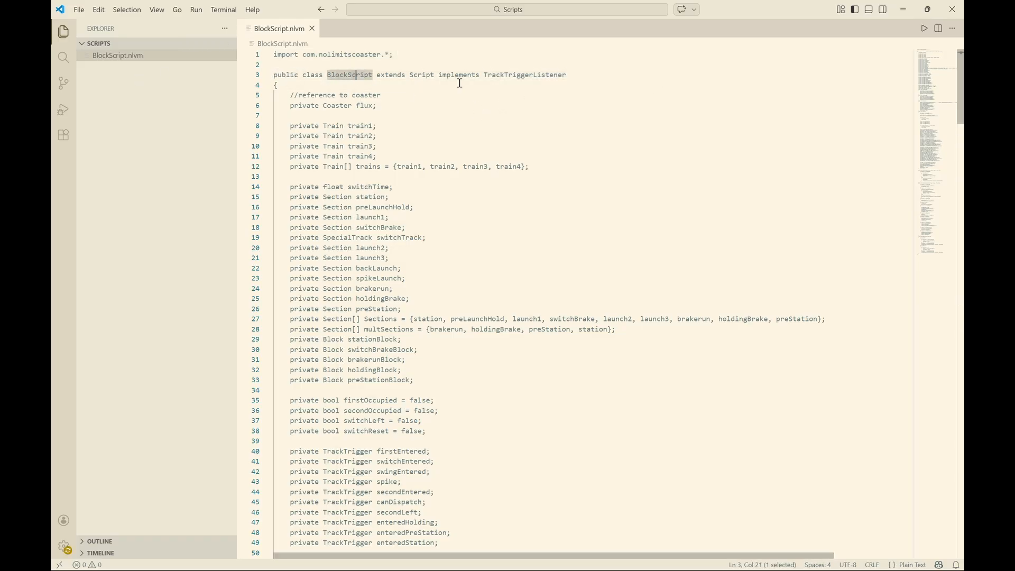
double_click(413, 75)
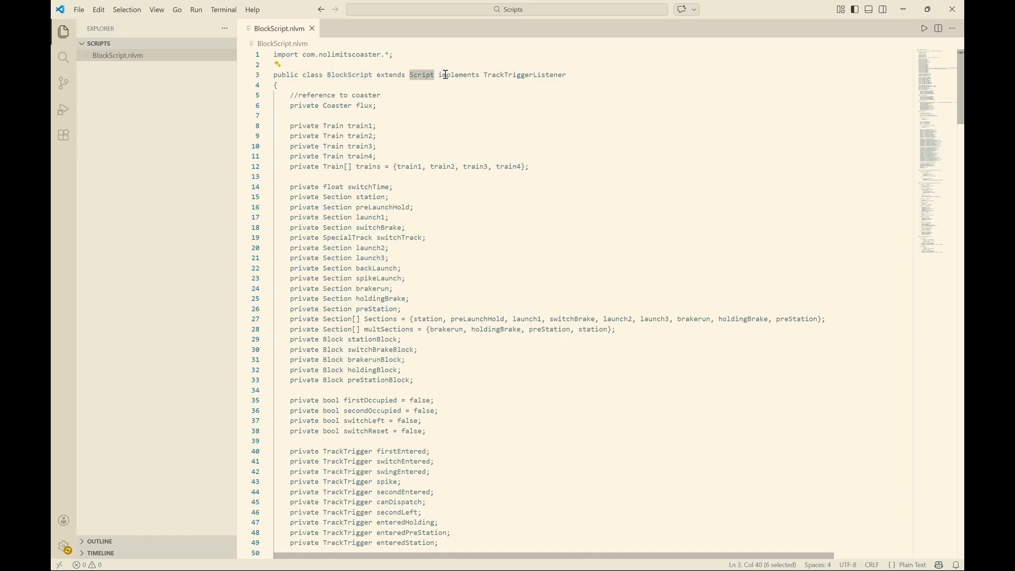
left_click_drag(438, 75, 566, 76)
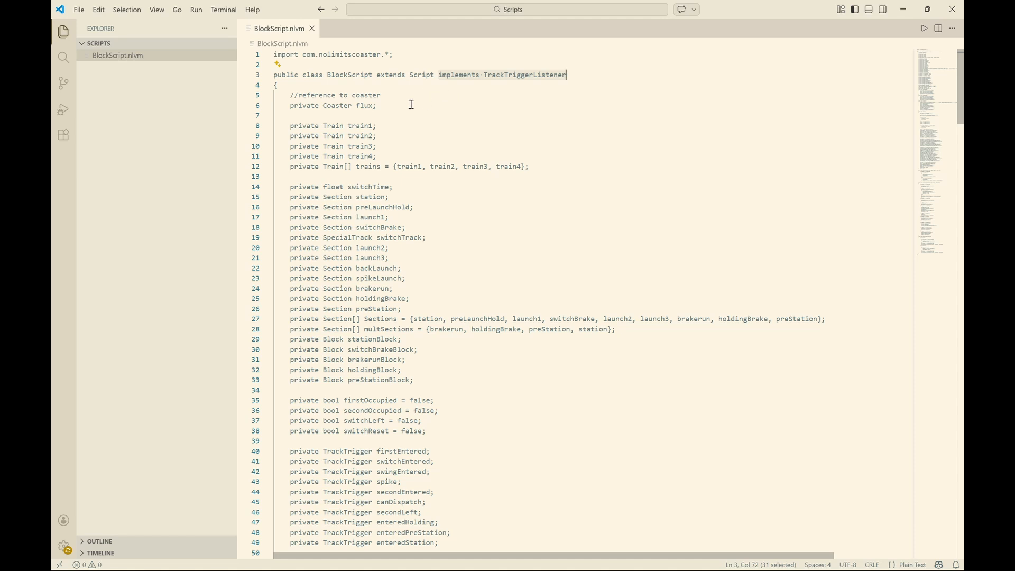
scroll(696, 197, "down", 1)
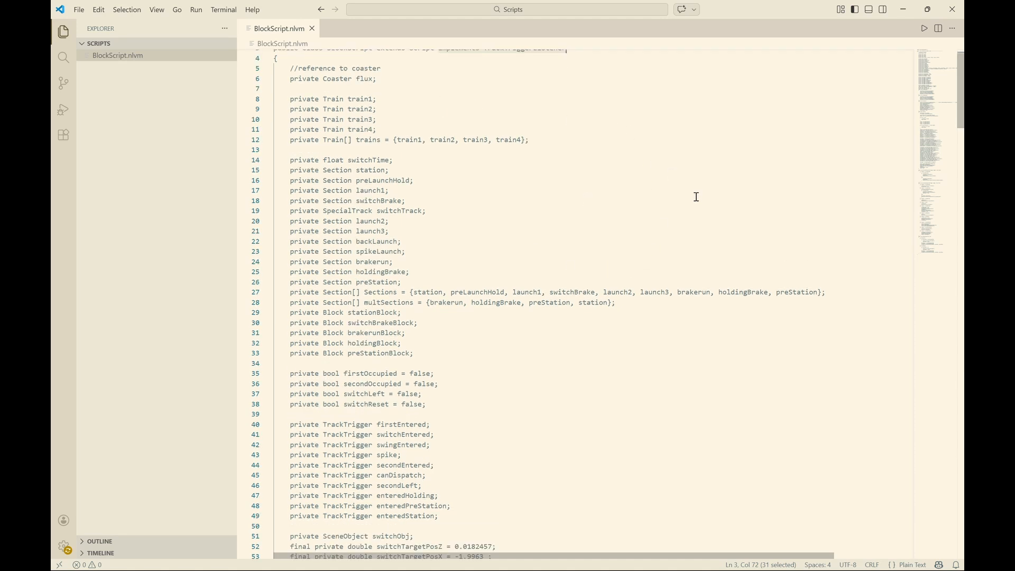
scroll(466, 209, "up", 1)
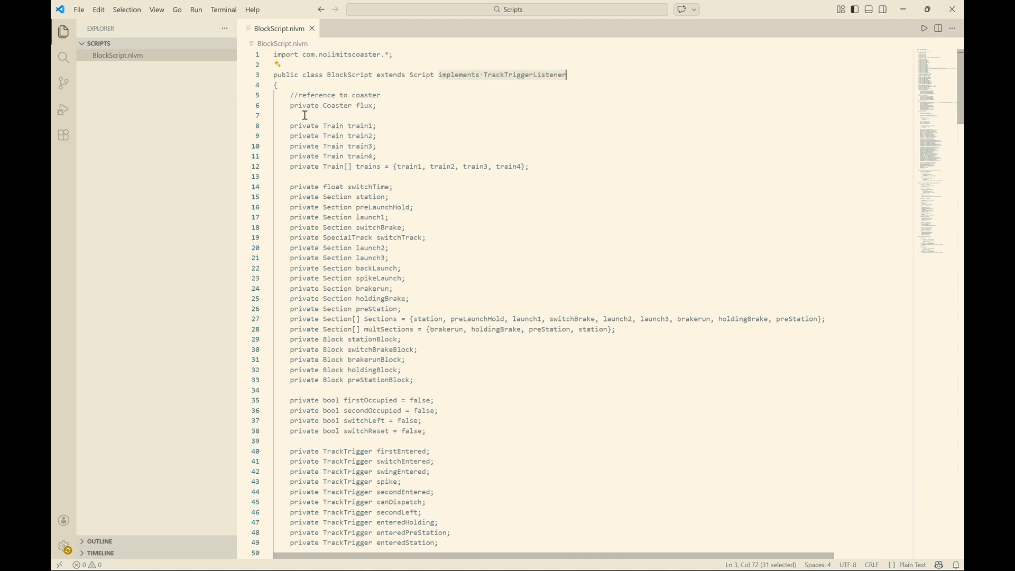
Examine the script's variable declarations, from the coaster, trains and sections to the blocks, track triggers and switch object positions
left_click_drag(327, 106, 340, 106)
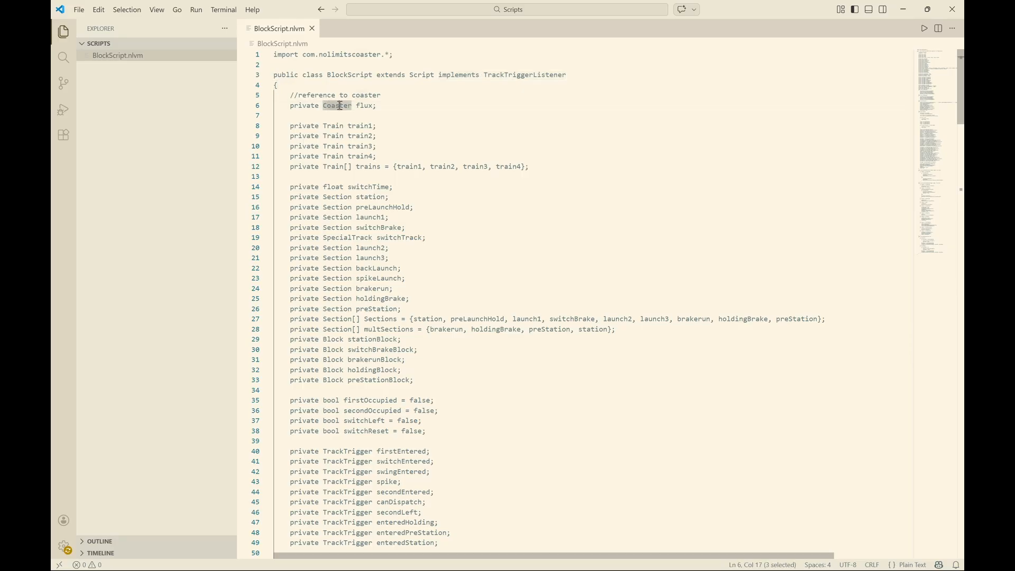
double_click(330, 108)
double_click(365, 106)
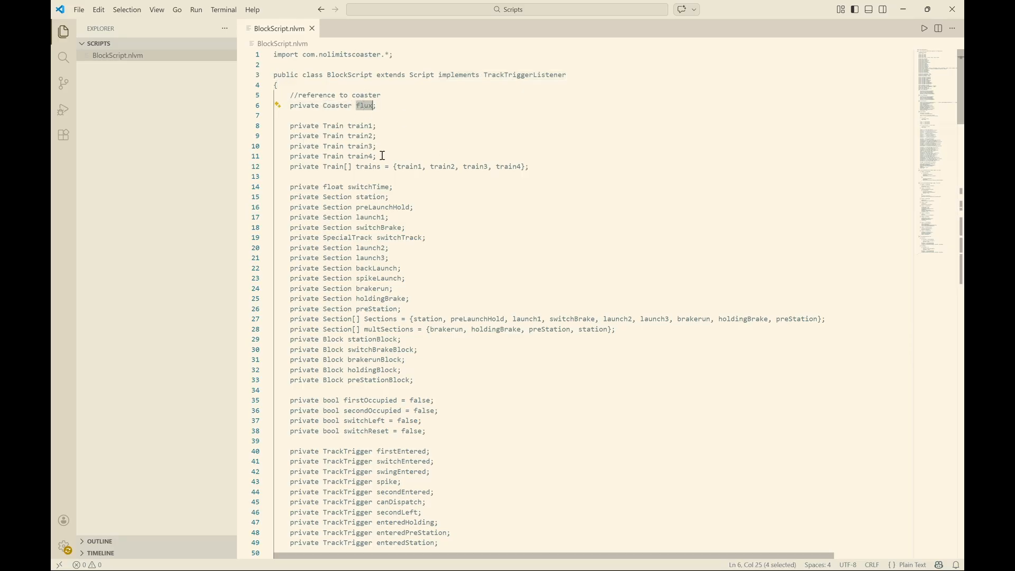
scroll(382, 155, "down", 3)
left_click_drag(522, 97, 276, 66)
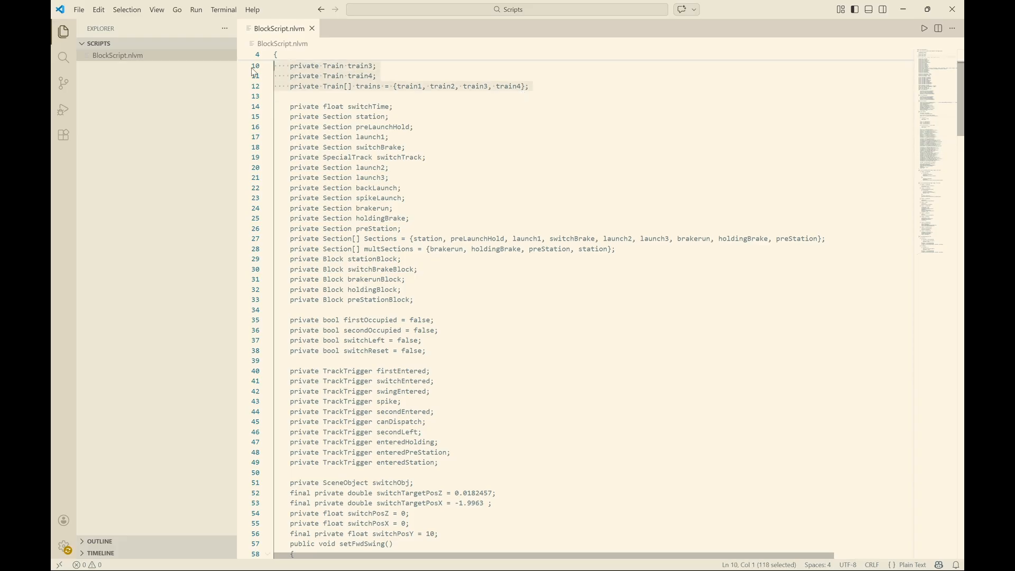
scroll(428, 152, "down", 1)
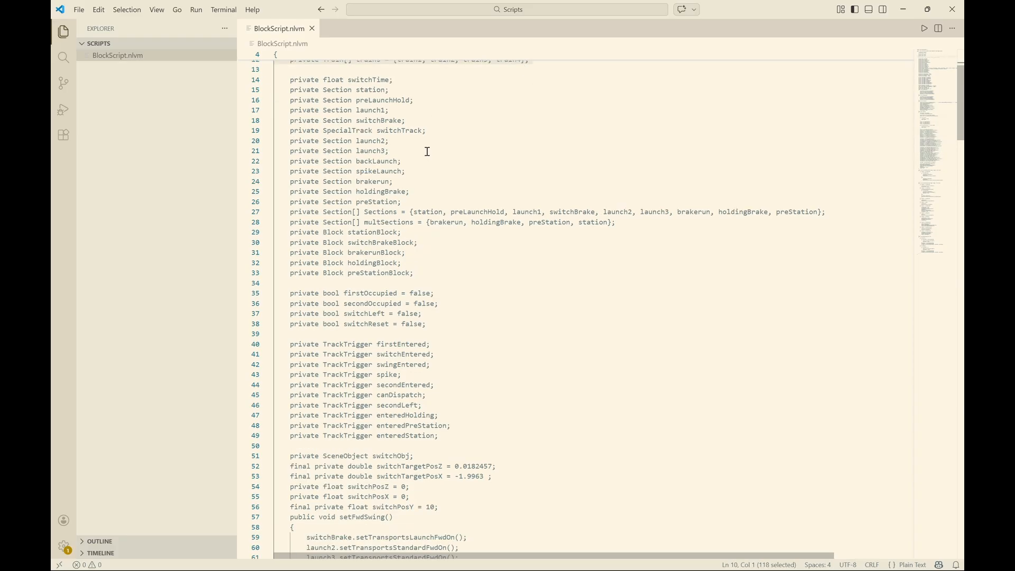
left_click(345, 90)
left_click_drag(335, 113, 398, 139)
scroll(378, 180, "down", 3)
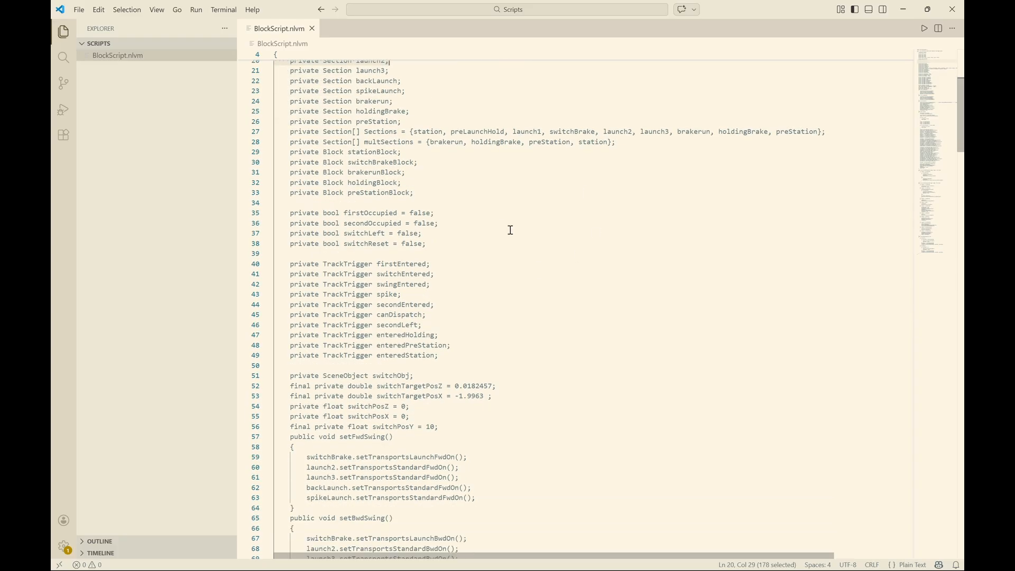
scroll(546, 218, "down", 2)
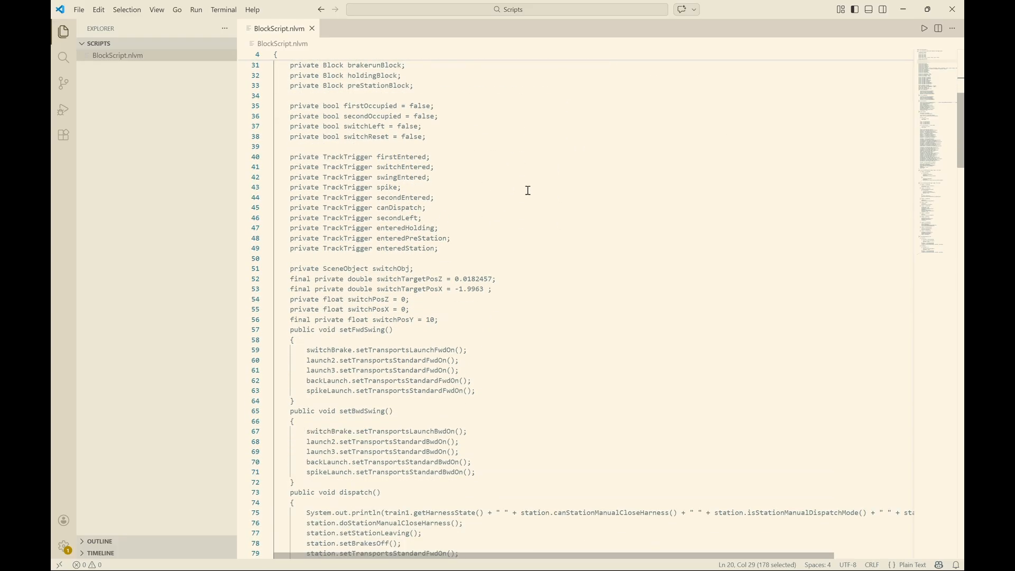
scroll(528, 189, "down", 4)
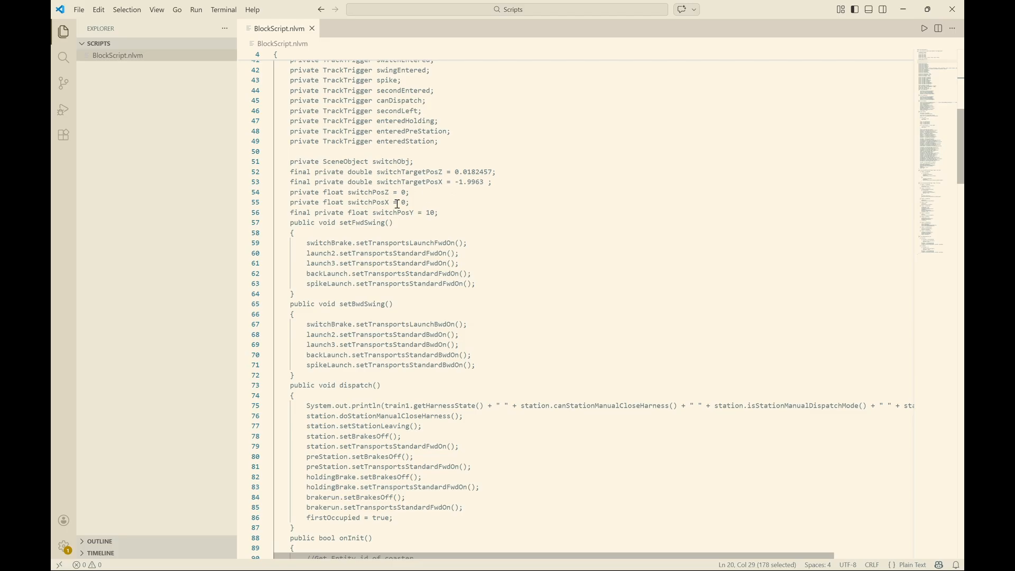
Read through the script's methods from setFwdSwing and dispatch through onInit and the train trigger handlers to onNextFrame
scroll(469, 229, "down", 4)
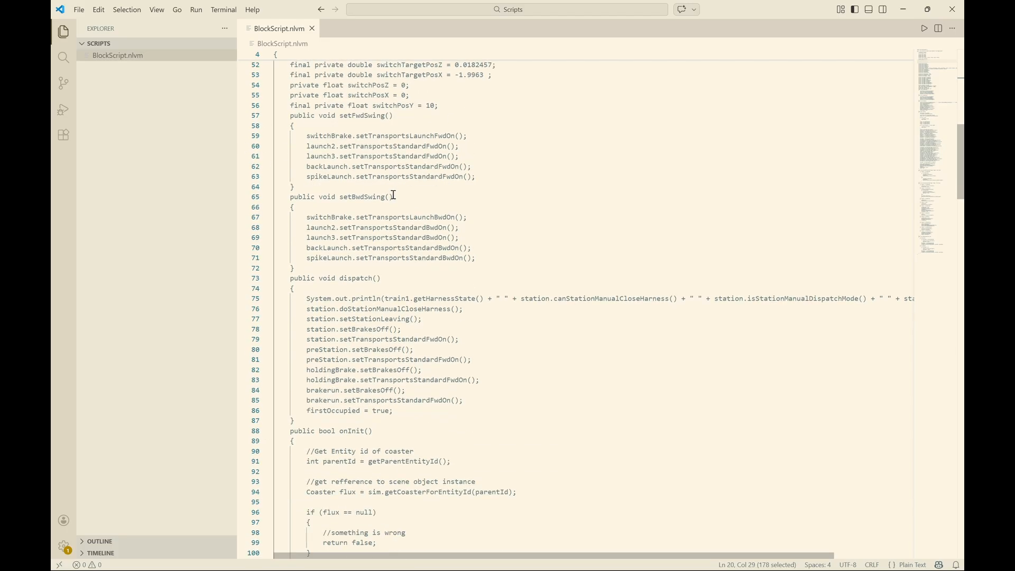
scroll(394, 195, "down", 9)
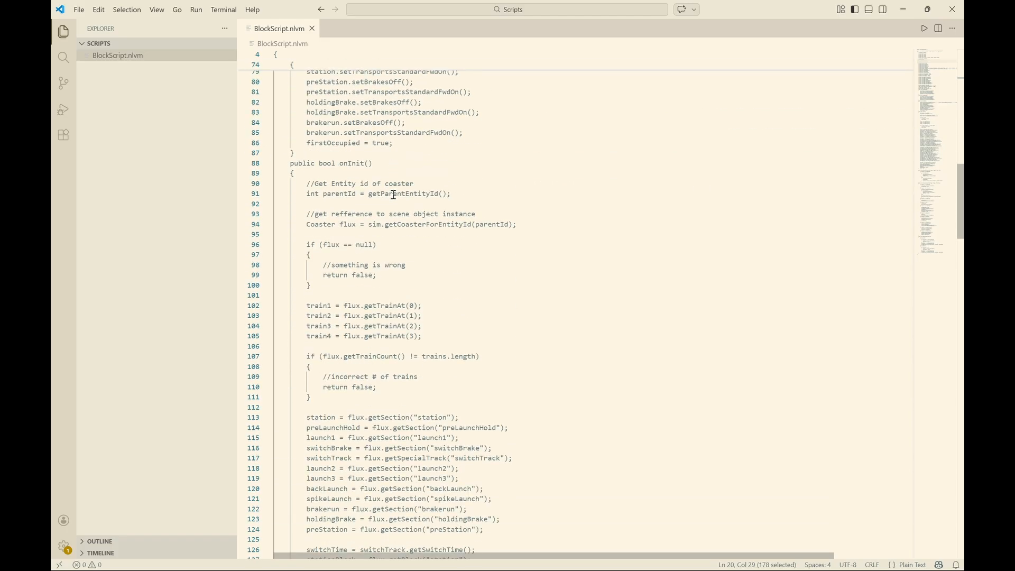
scroll(393, 195, "down", 2)
scroll(393, 195, "down", 7)
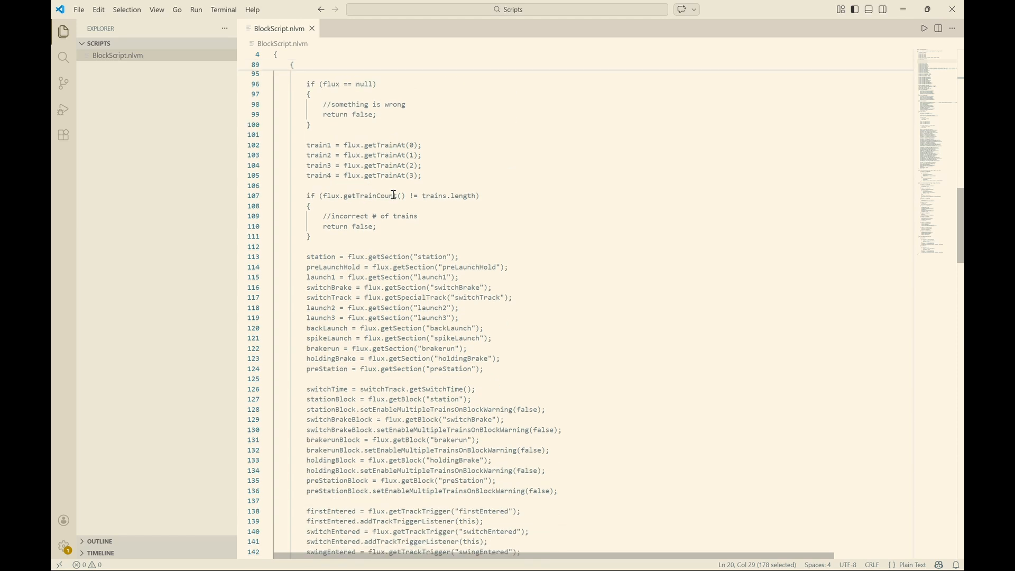
scroll(395, 195, "down", 3)
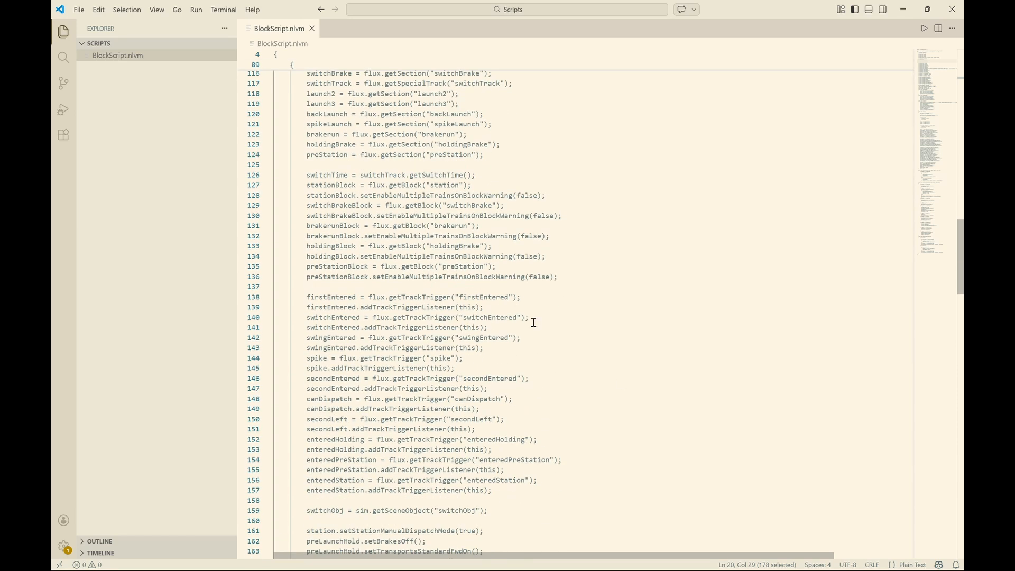
scroll(424, 217, "down", 20)
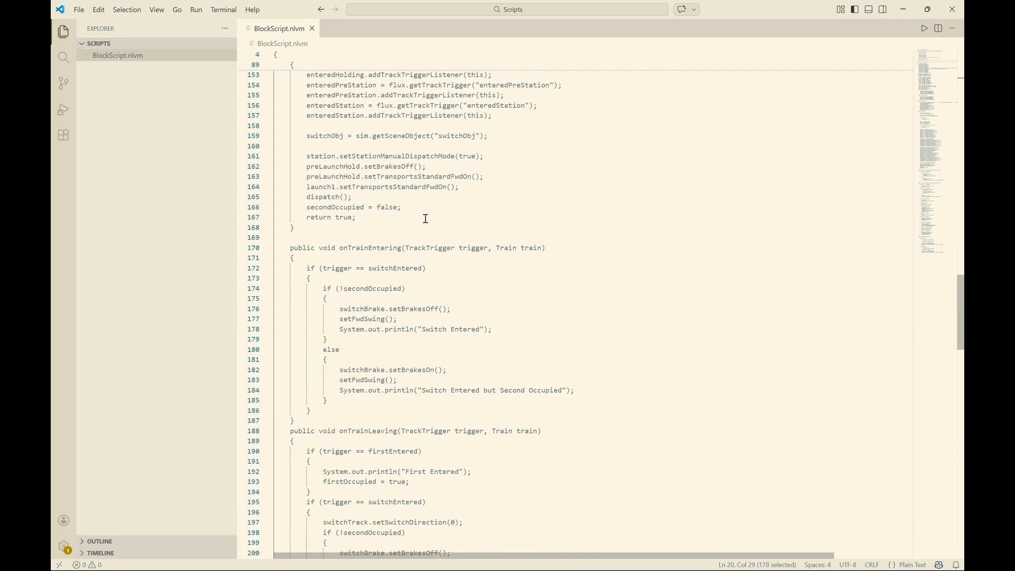
scroll(424, 222, "down", 14)
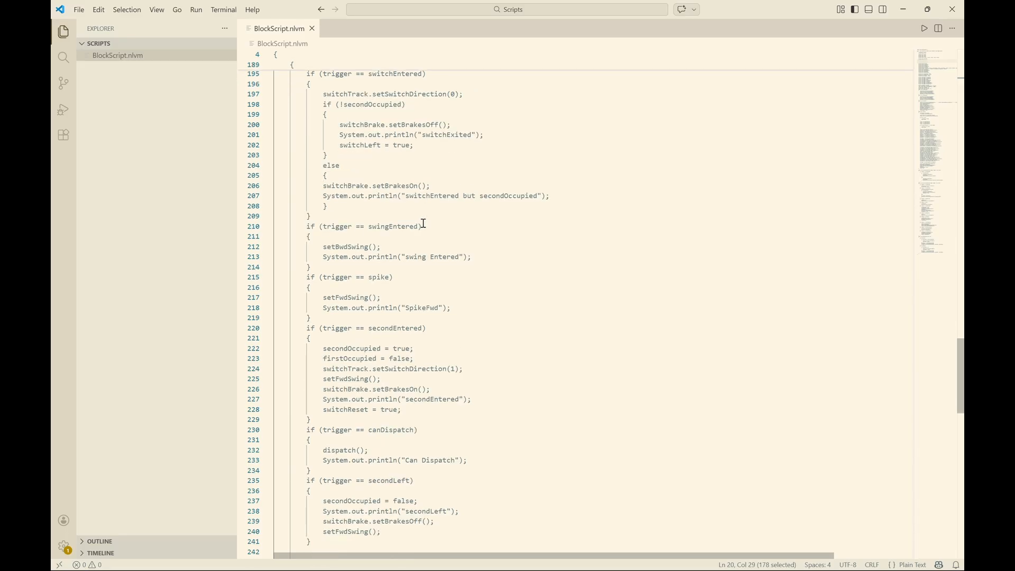
scroll(423, 221, "down", 12)
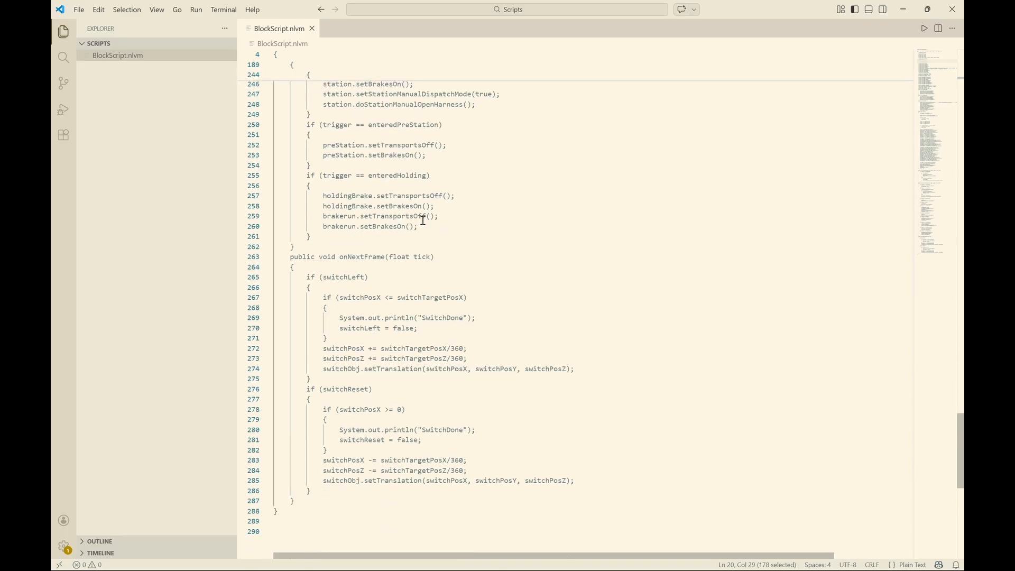
Return to the onInit section and trigger assignments, and review the code down to the onTrainEntering and onTrainLeaving handlers
scroll(421, 233, "up", 6)
scroll(421, 233, "up", 20)
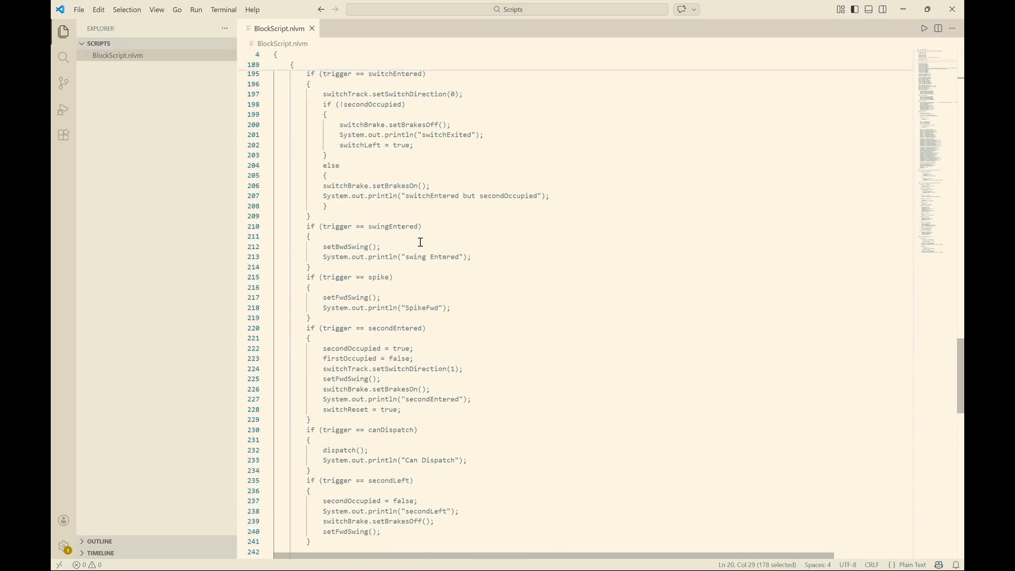
scroll(420, 244, "up", 12)
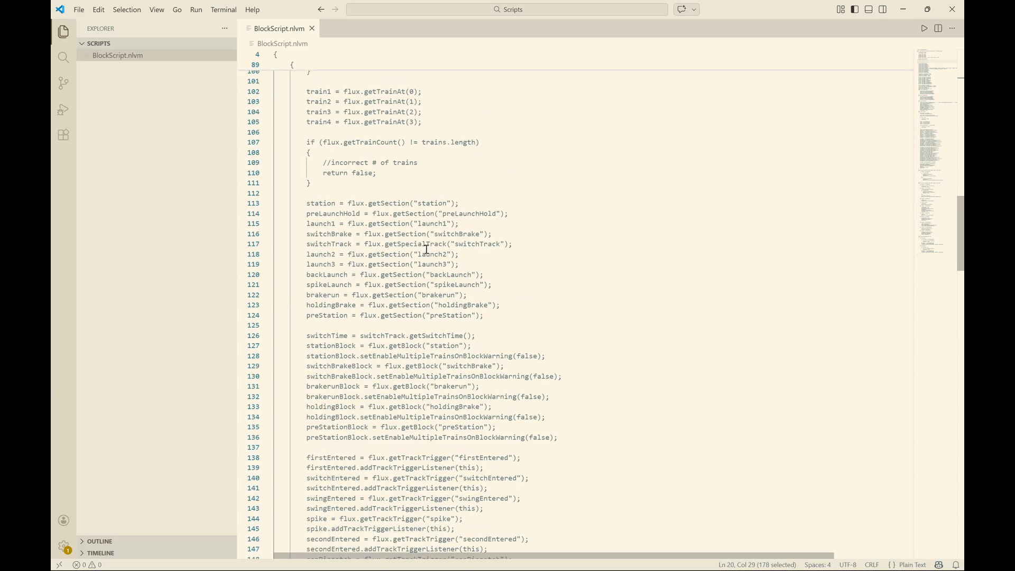
scroll(426, 248, "down", 5)
scroll(426, 248, "down", 12)
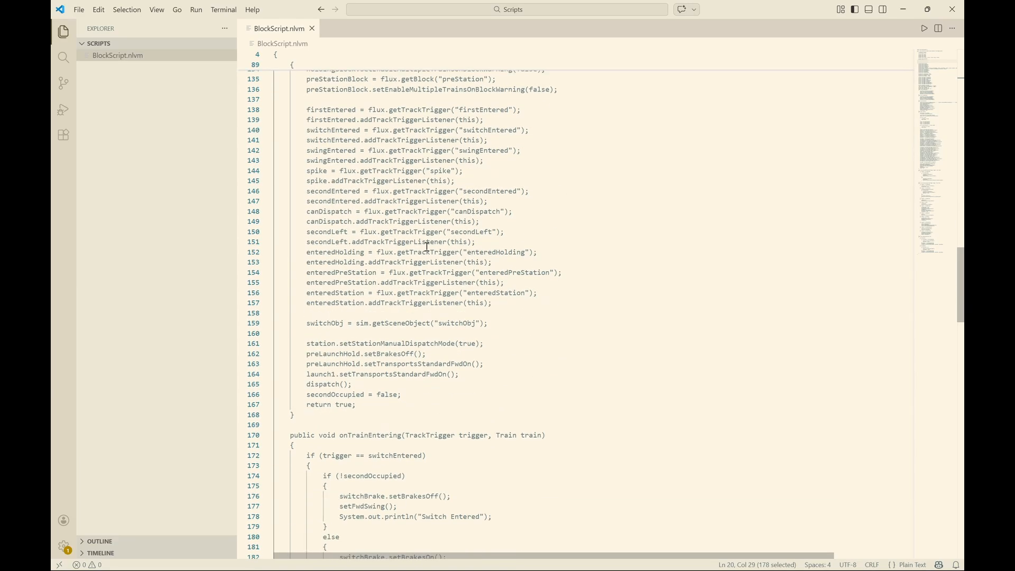
scroll(421, 247, "down", 7)
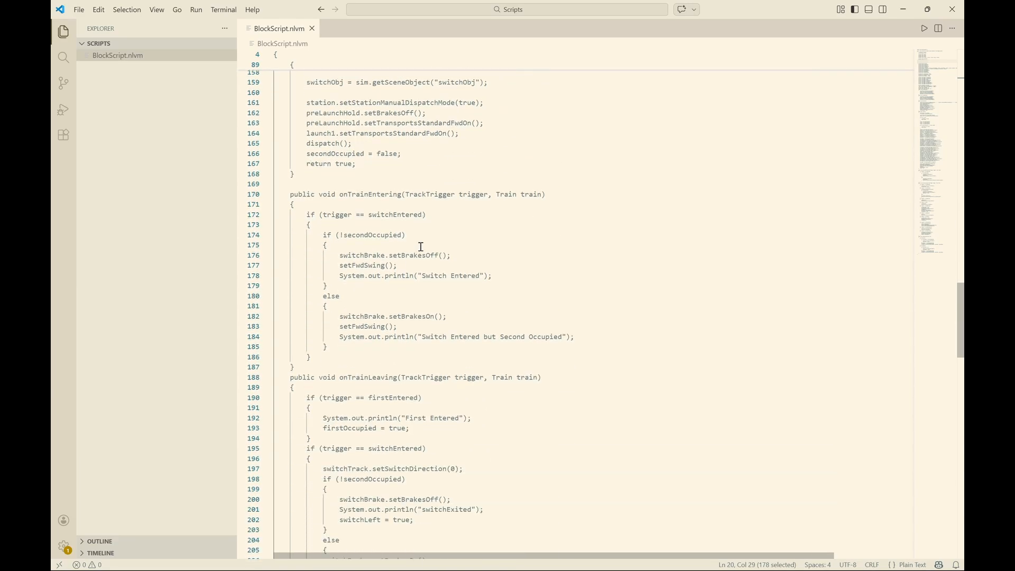
scroll(421, 247, "down", 10)
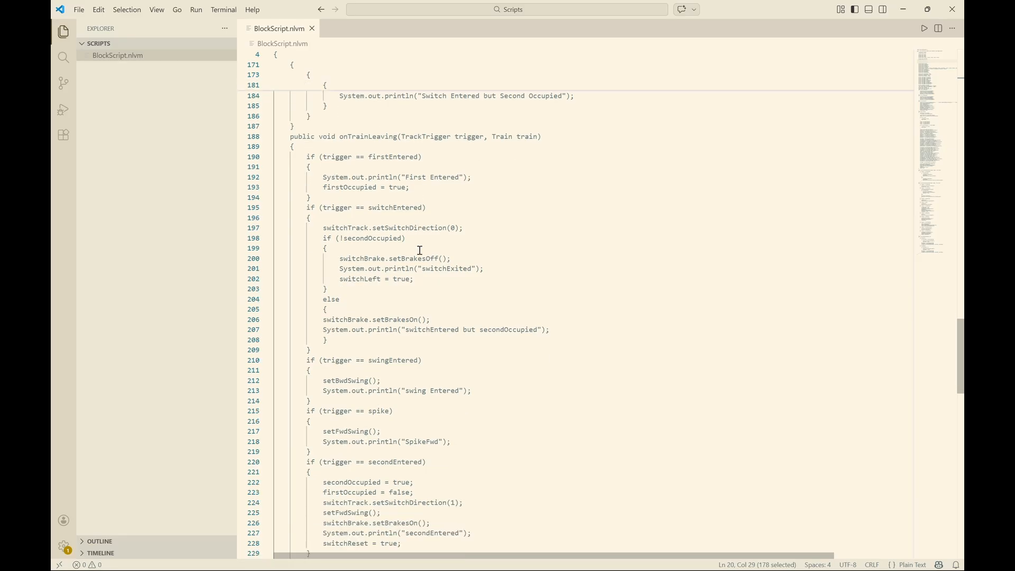
Review the remaining onTrainLeaving trigger branches and the onNextFrame method at the end of the script
scroll(420, 250, "down", 11)
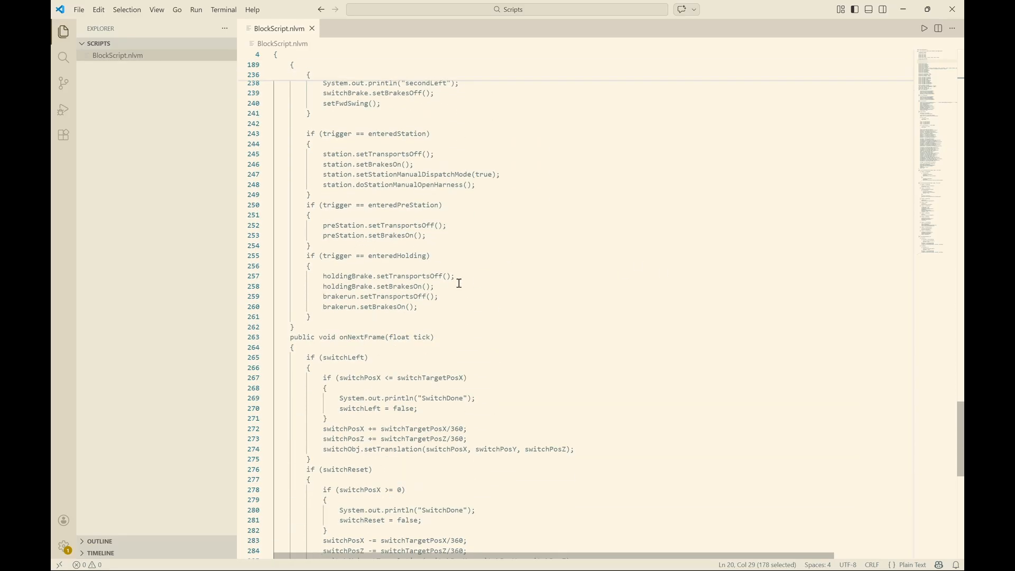
scroll(459, 283, "down", 3)
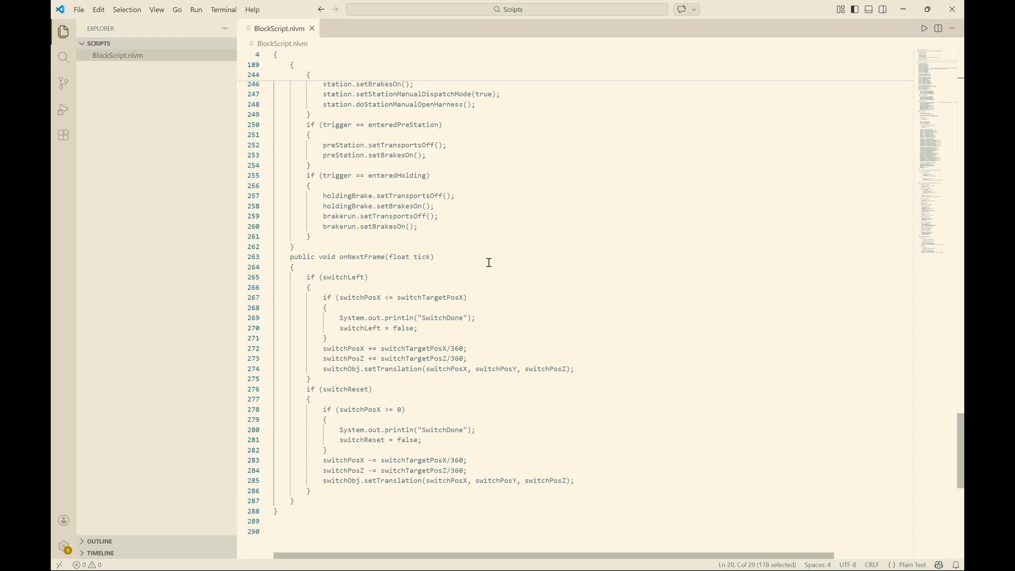
scroll(487, 262, "down", 2)
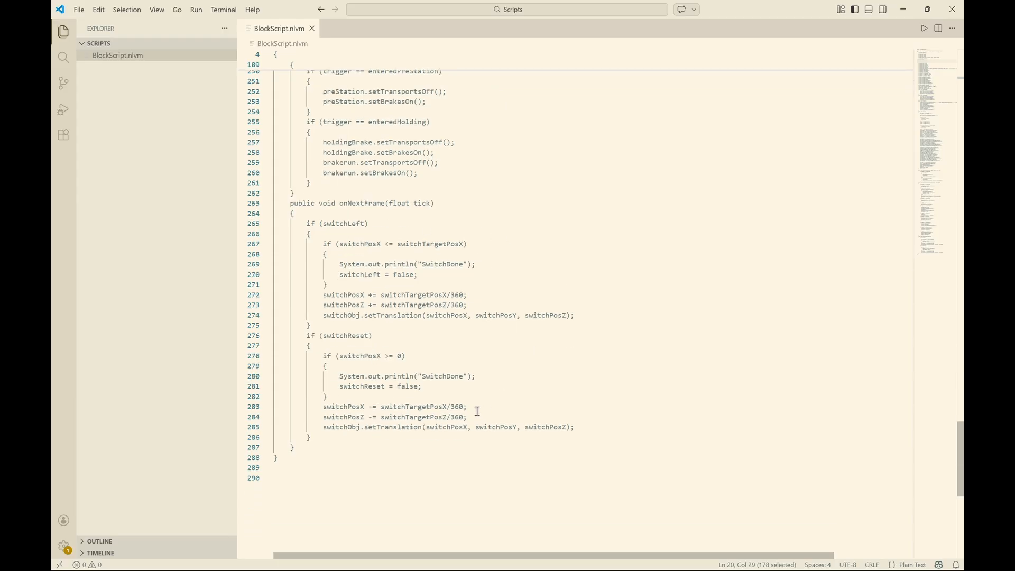
scroll(478, 411, "down", 2)
scroll(475, 411, "up", 3)
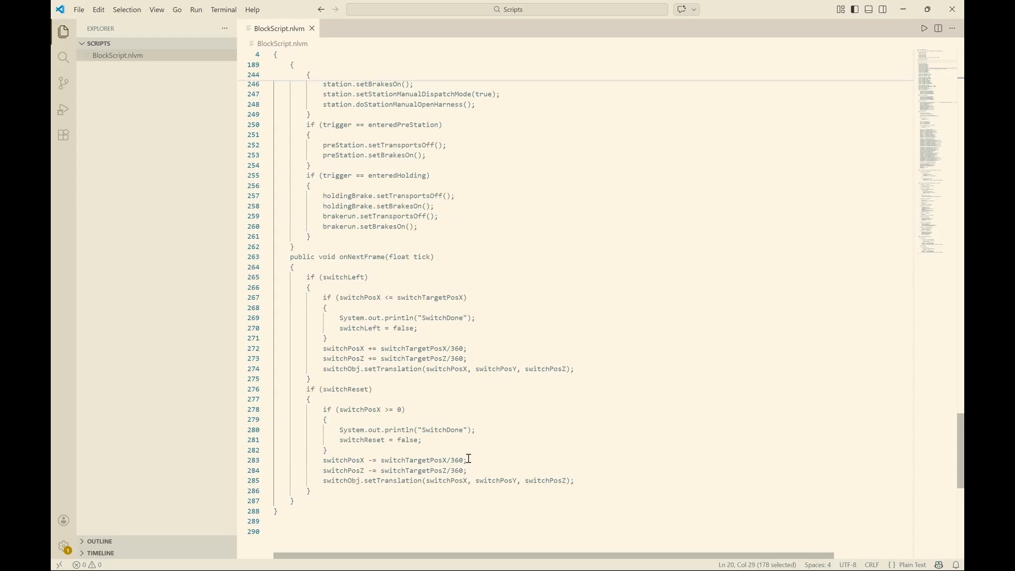
scroll(469, 458, "up", 3)
scroll(468, 454, "down", 3)
Examine the onNextFrame method declaration, including its void return type and float tick parameter
left_click_drag(285, 260, 444, 256)
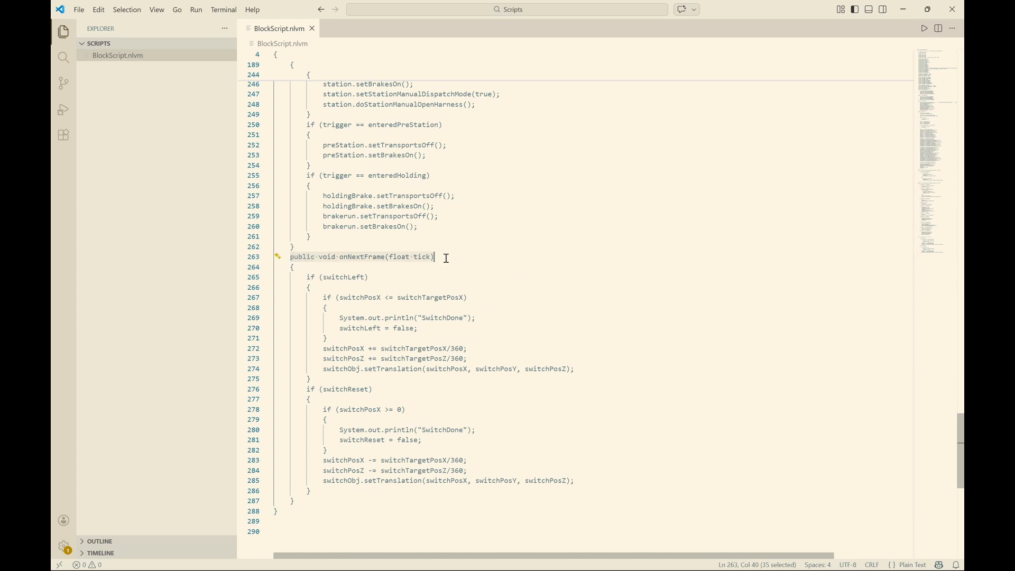
left_click(334, 262)
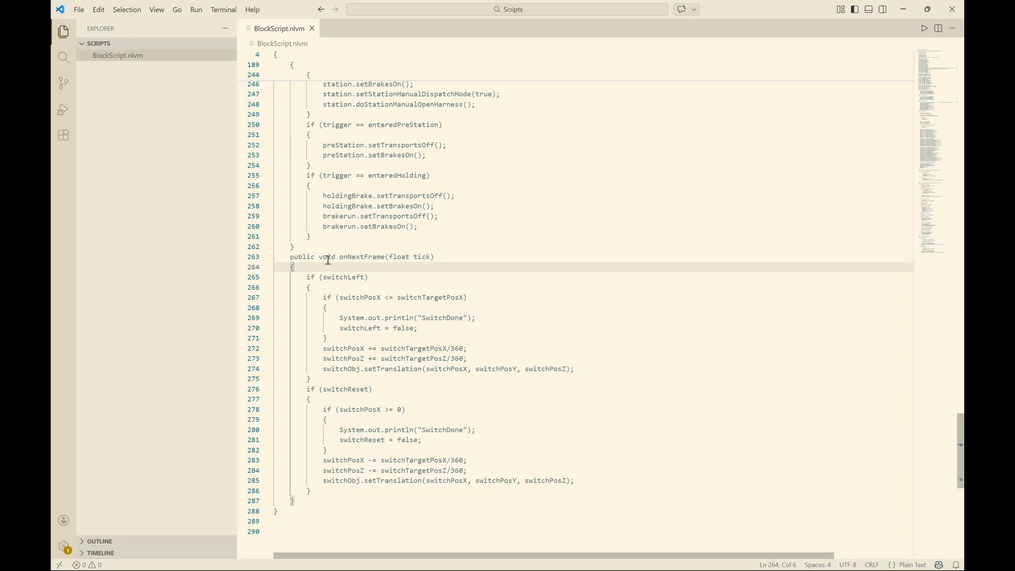
left_click(329, 257)
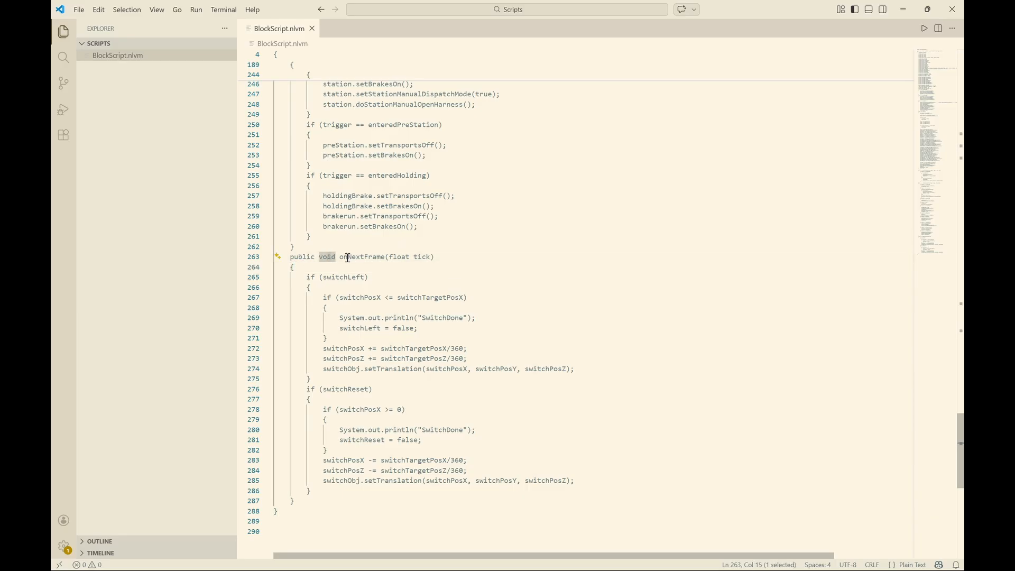
left_click(340, 257)
left_click(413, 257)
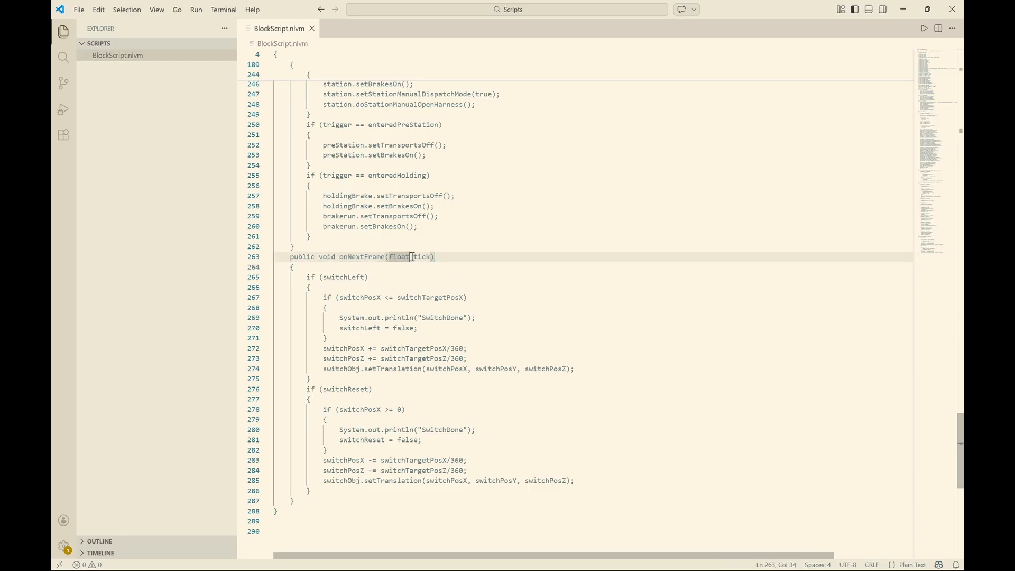
left_click(419, 257)
left_click(400, 257)
left_click(423, 257)
left_click_drag(434, 257, 290, 257)
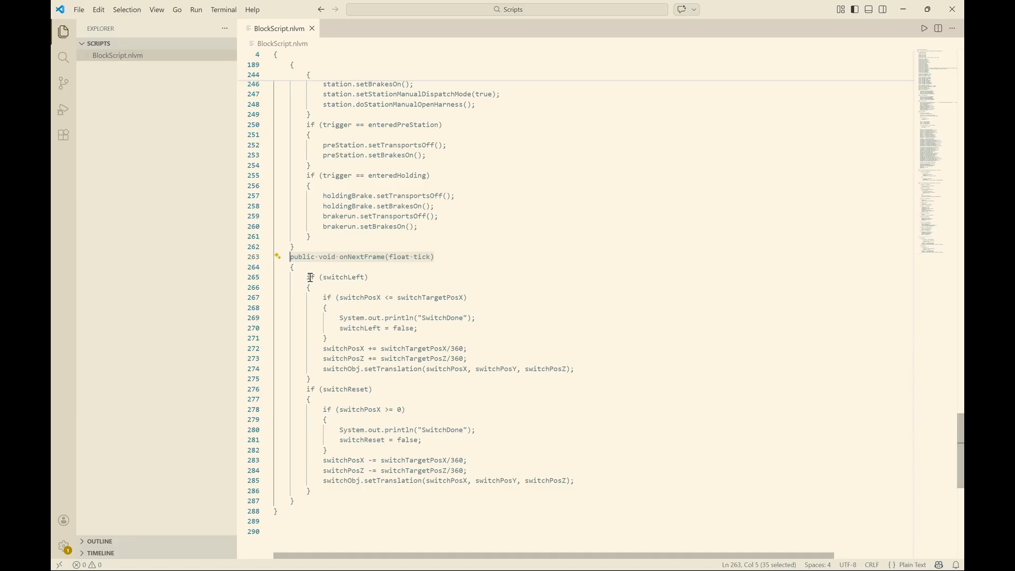
Trace the switchLeft flag from its condition in onNextFrame to its assignment in the onTrainLeaving handler
double_click(351, 278)
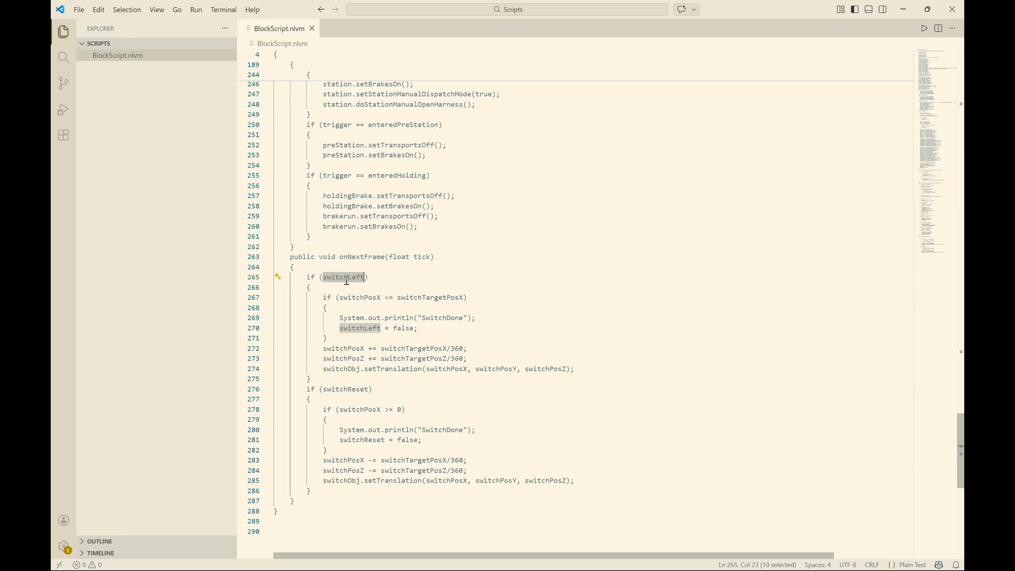
scroll(350, 296, "up", 8)
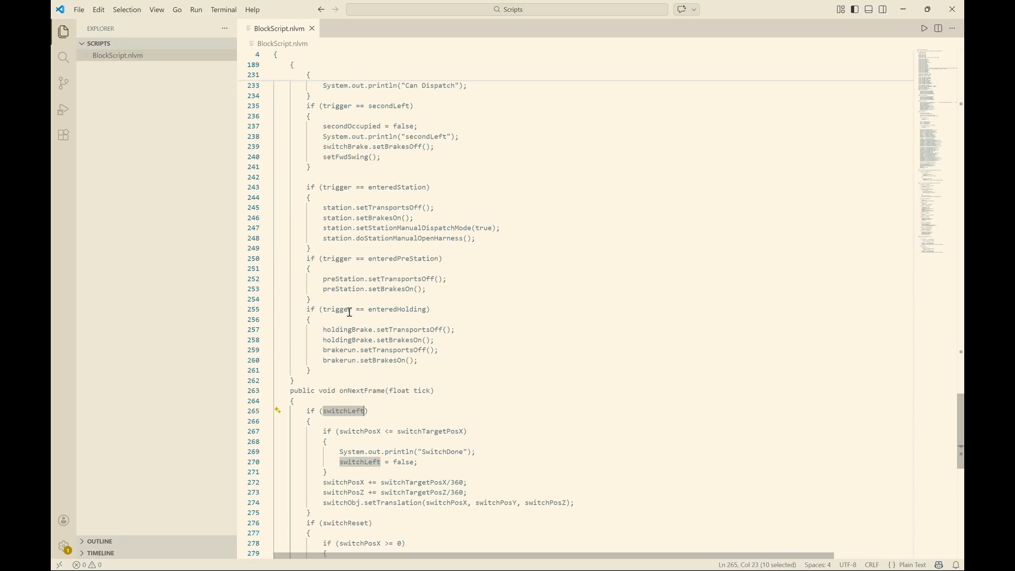
scroll(349, 437, "down", 2)
scroll(349, 437, "up", 12)
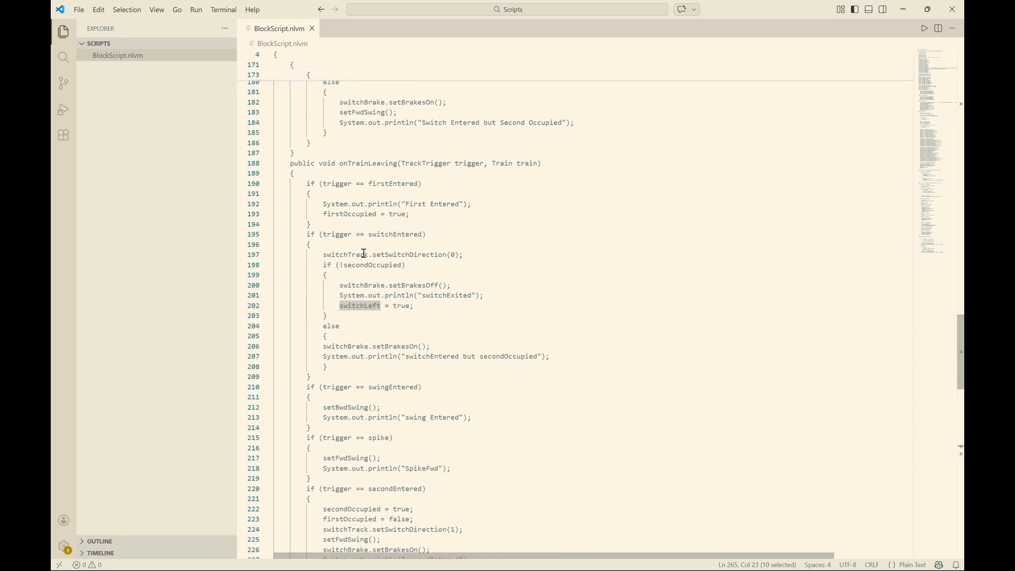
Examine the onTrainLeaving method declaration with its TrackTrigger trigger and Train train parameters
left_click(305, 234)
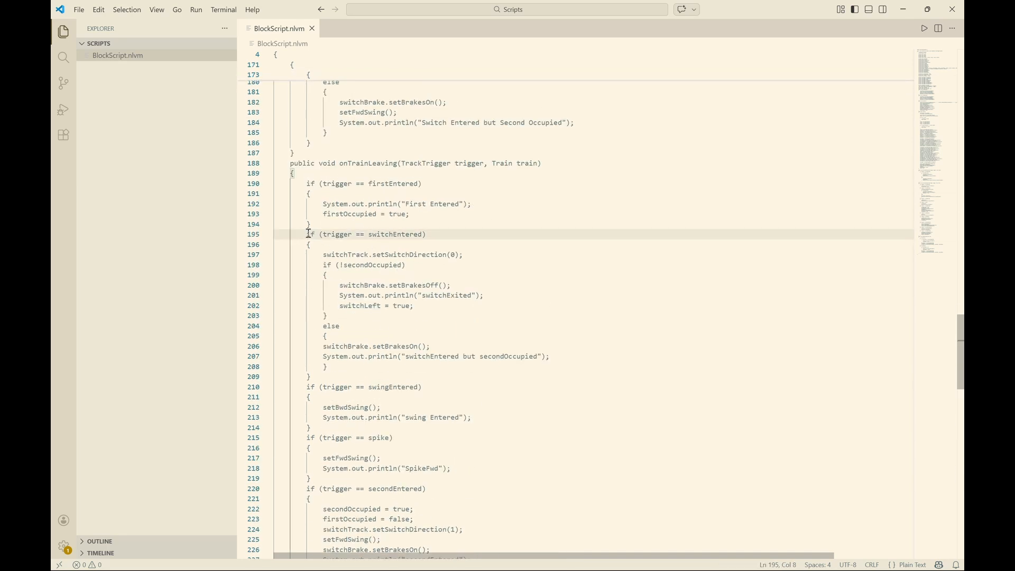
left_click(330, 233)
left_click_drag(292, 163, 399, 163)
left_click(417, 163)
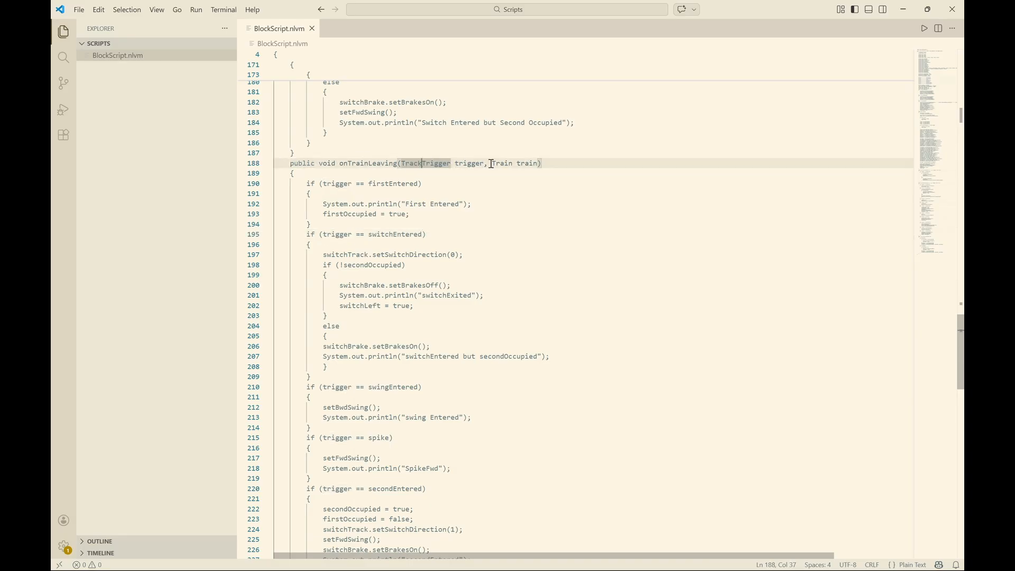
left_click(468, 163)
left_click_drag(329, 165, 415, 165)
left_click(415, 166)
left_click(471, 165)
left_click(532, 164)
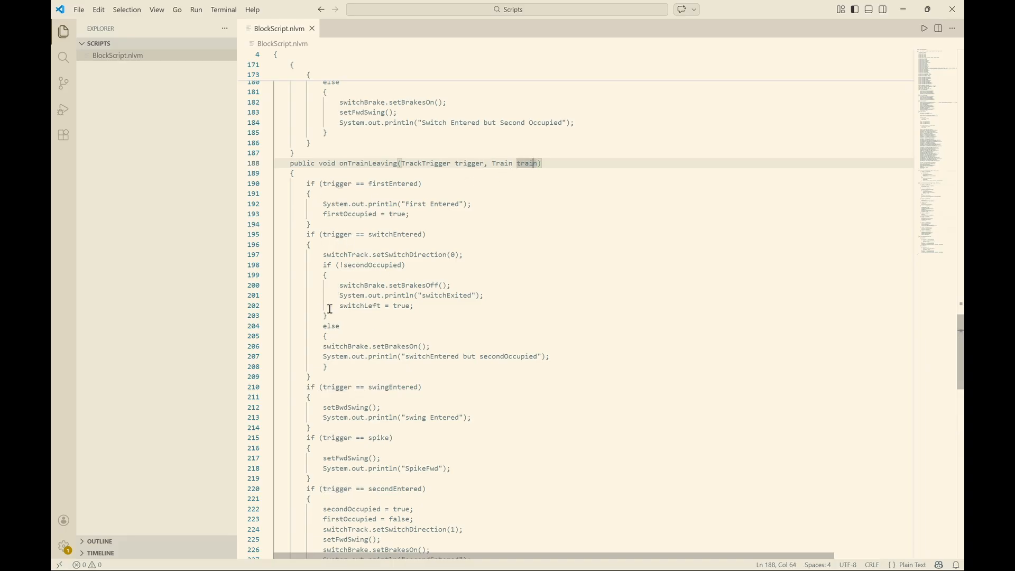
Examine the switchEntered condition in onTrainLeaving and the switchTrack.setSwitchDirection(0) call inside it
scroll(340, 383, "down", 3)
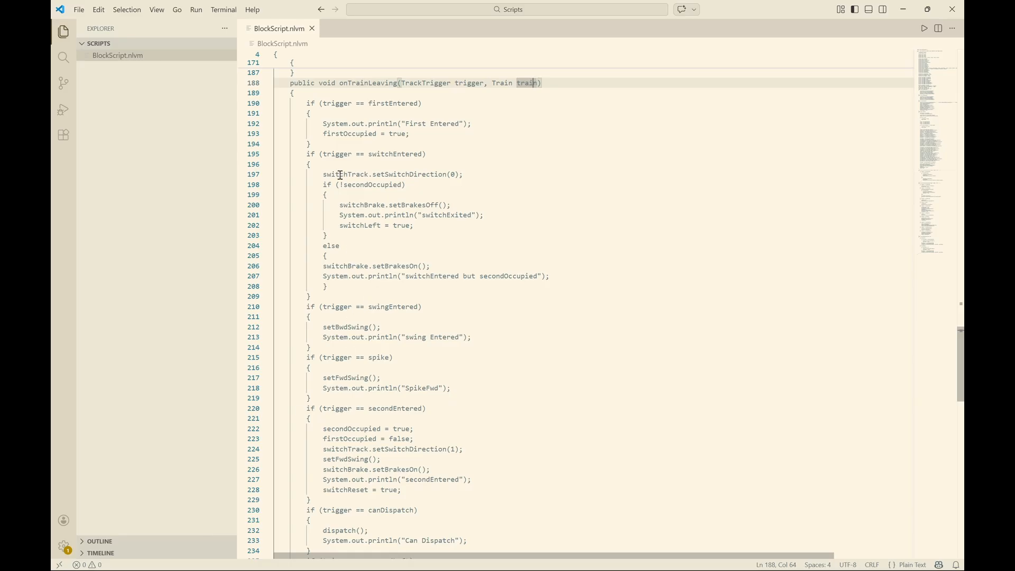
double_click(407, 159)
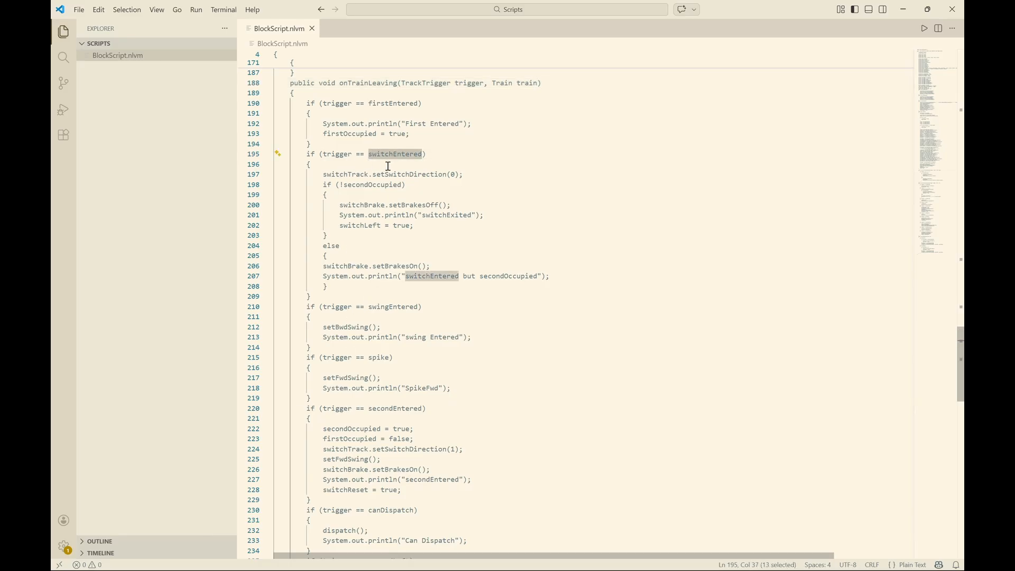
left_click_drag(328, 173, 468, 173)
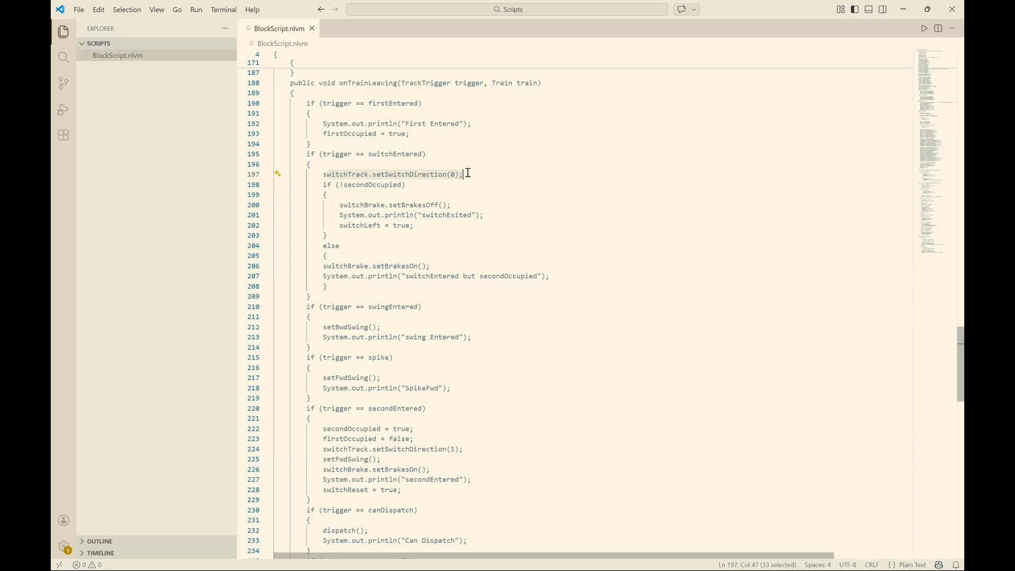
left_click(400, 175)
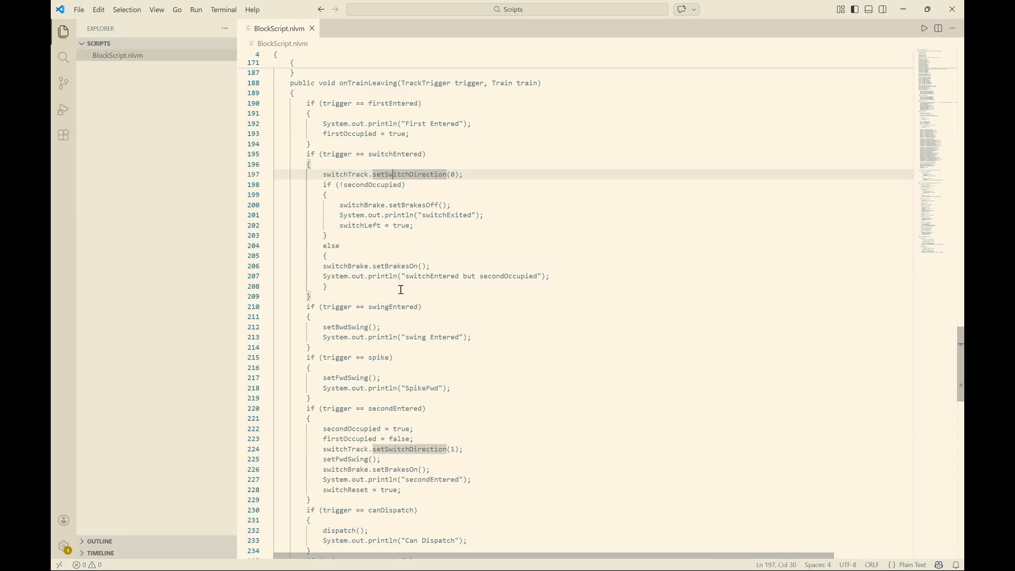
Look through the whole script from the variable declarations to onNextFrame, and return to the switchEntered branch of onTrainLeaving
scroll(390, 306, "up", 10)
scroll(390, 308, "up", 20)
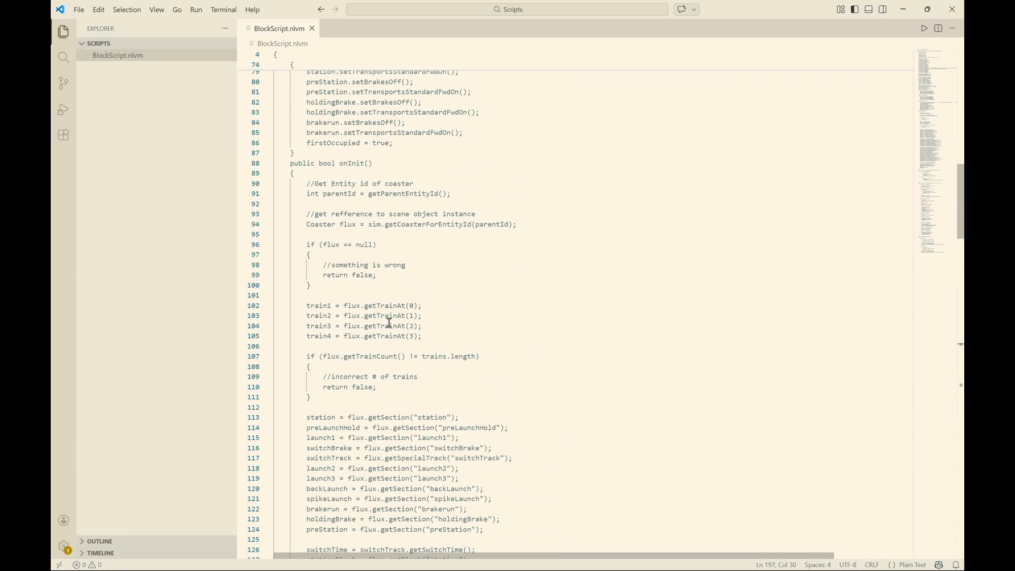
scroll(389, 323, "up", 17)
scroll(388, 322, "down", 11)
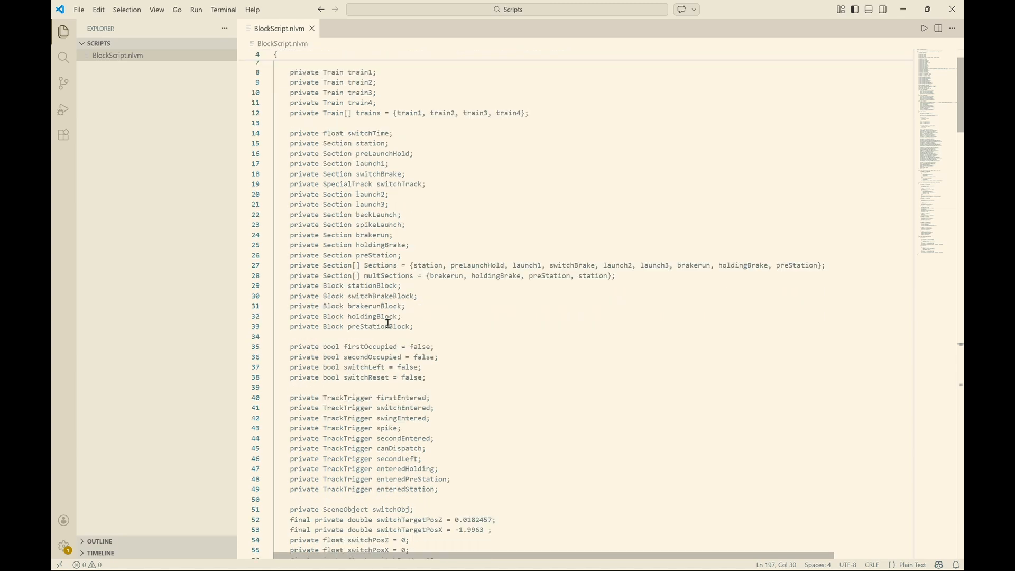
scroll(388, 320, "down", 20)
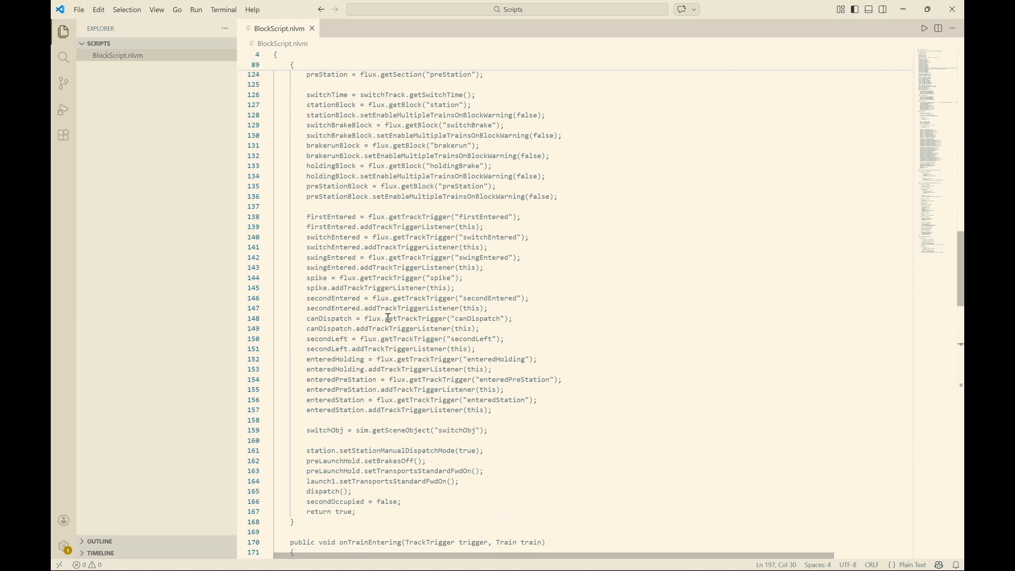
scroll(388, 317, "down", 20)
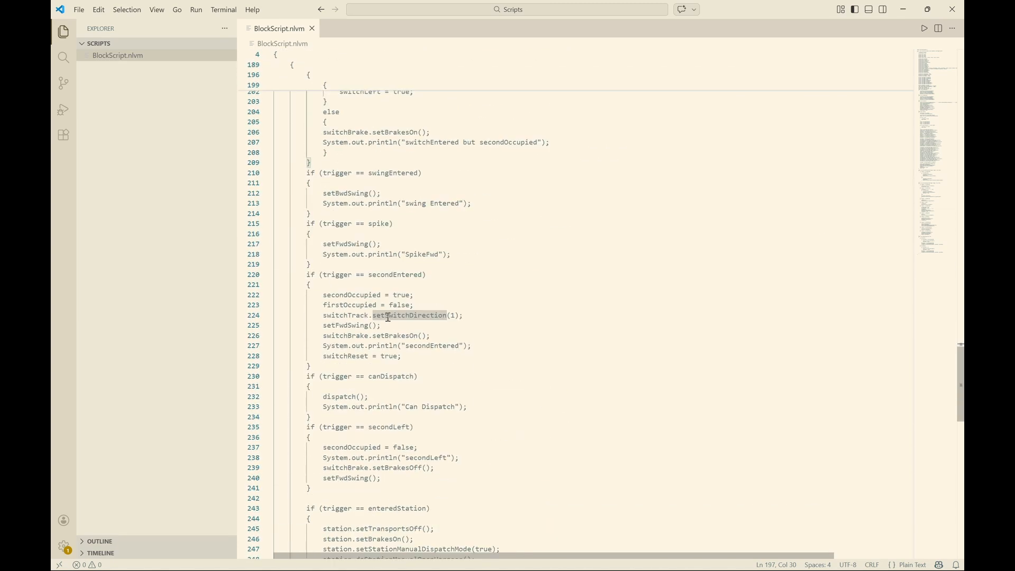
scroll(385, 328, "down", 12)
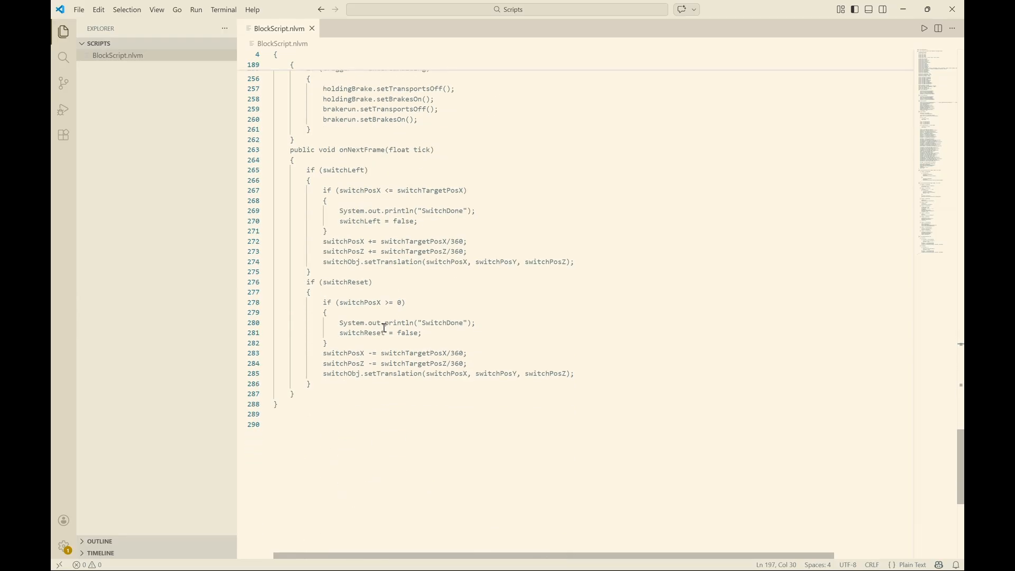
scroll(385, 328, "up", 11)
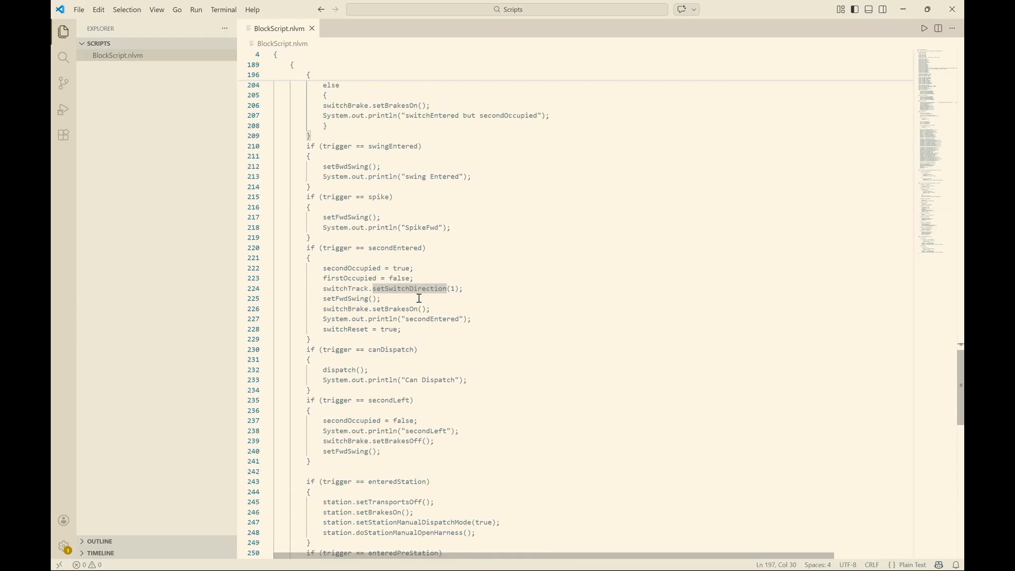
scroll(423, 290, "up", 9)
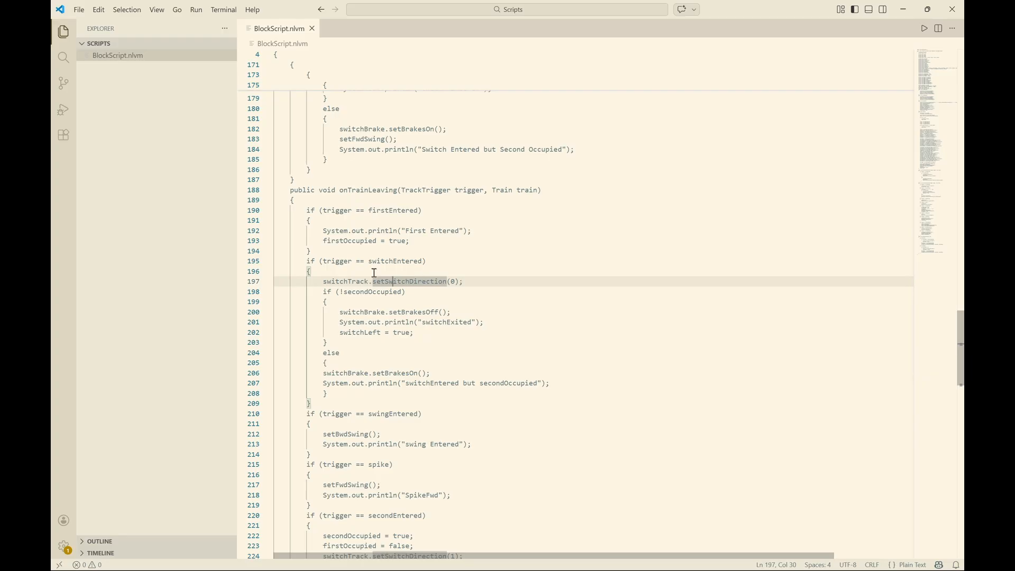
Examine the switchEntered branch's setSwitchDirection argument, its secondOccupied check and the switchLeft = true assignment
double_click(453, 282)
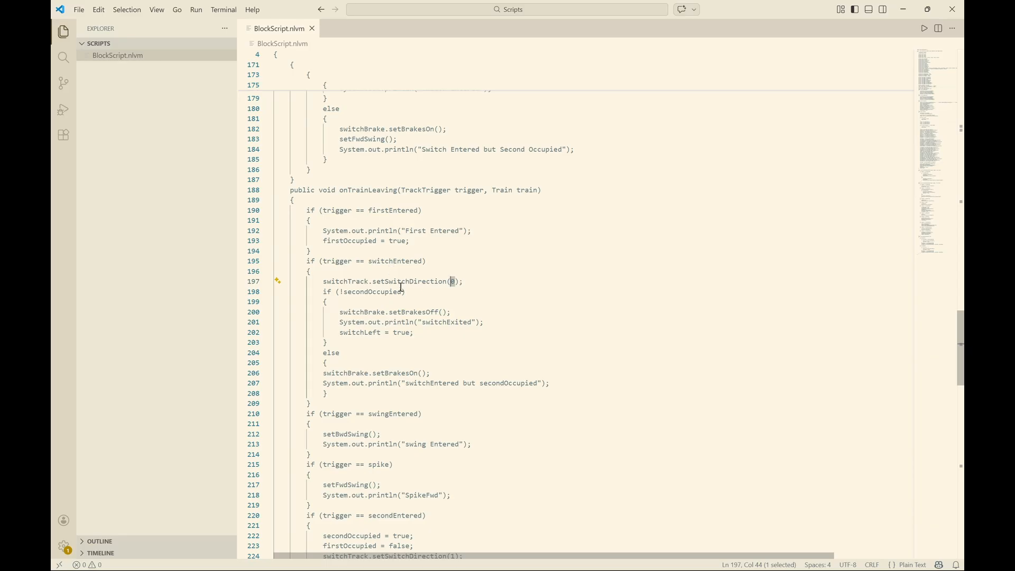
double_click(439, 279)
left_click(369, 292)
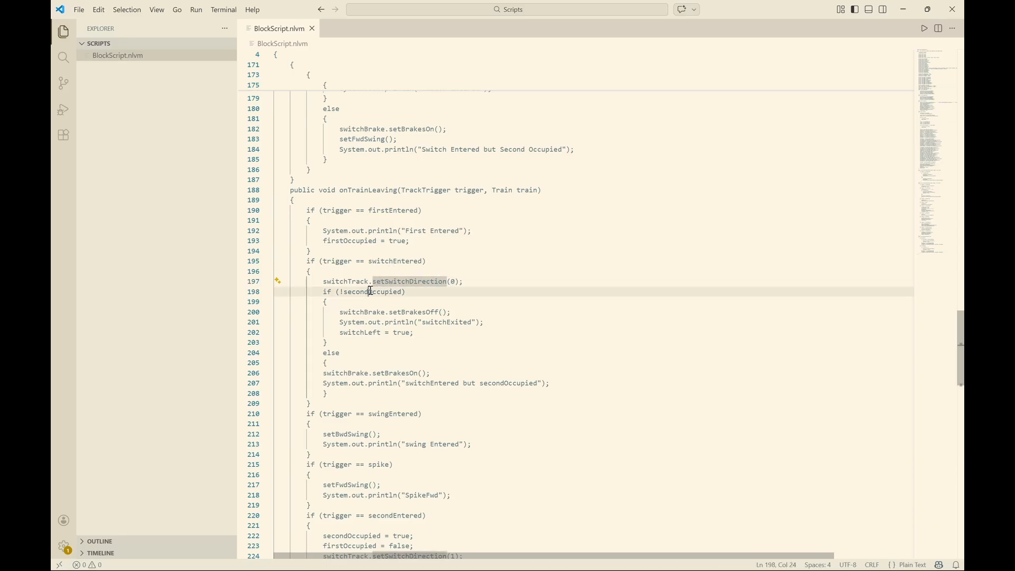
scroll(389, 268, "down", 1)
left_click(352, 260)
left_click_drag(364, 263, 425, 272)
left_click_drag(339, 278, 408, 279)
scroll(407, 278, "down", 1)
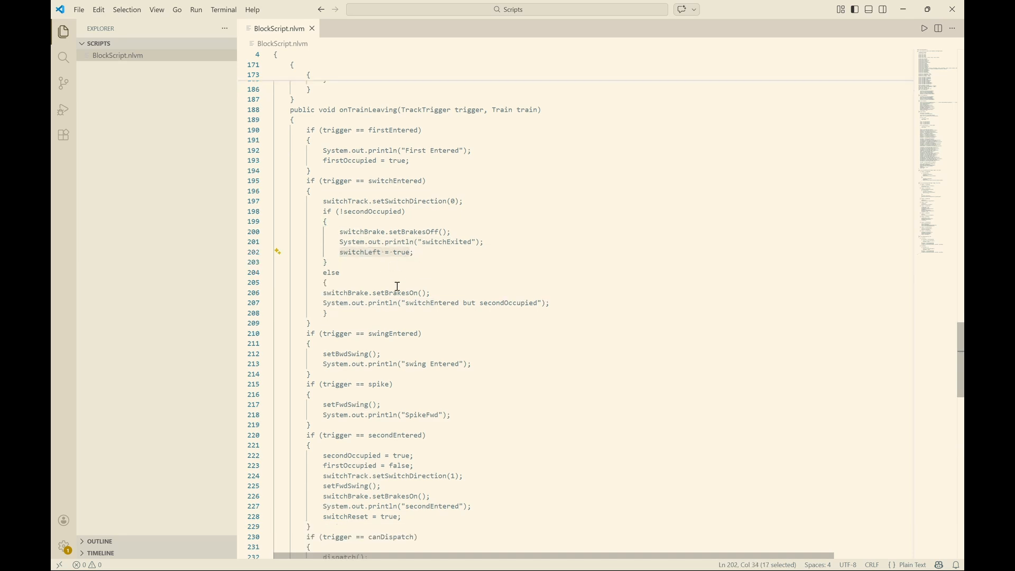
Review the trigger branches from swingEntered to enteredHolding and highlight the switchLeft condition in onNextFrame
scroll(392, 288, "down", 5)
scroll(392, 288, "down", 4)
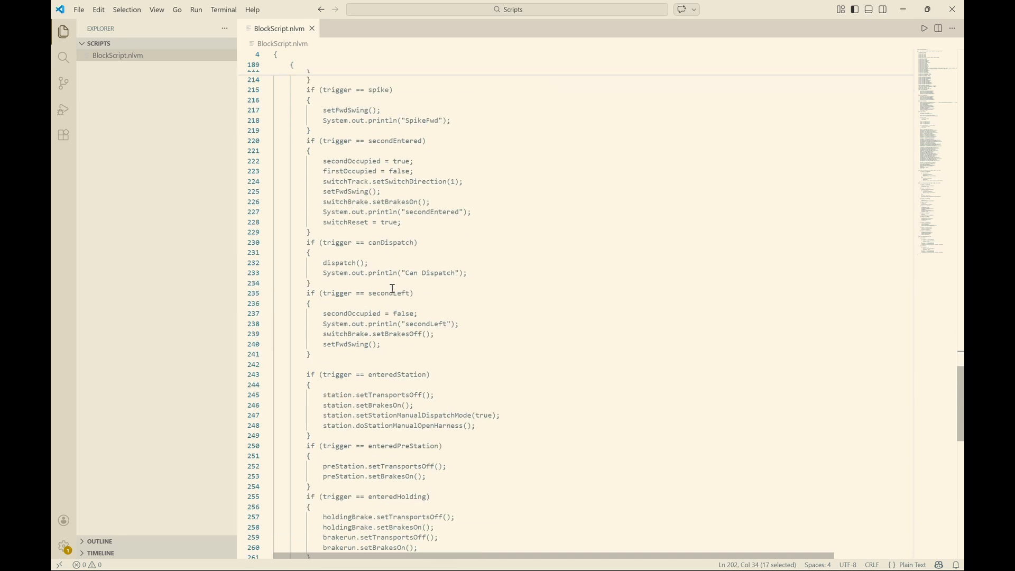
scroll(392, 288, "up", 4)
scroll(380, 236, "down", 3)
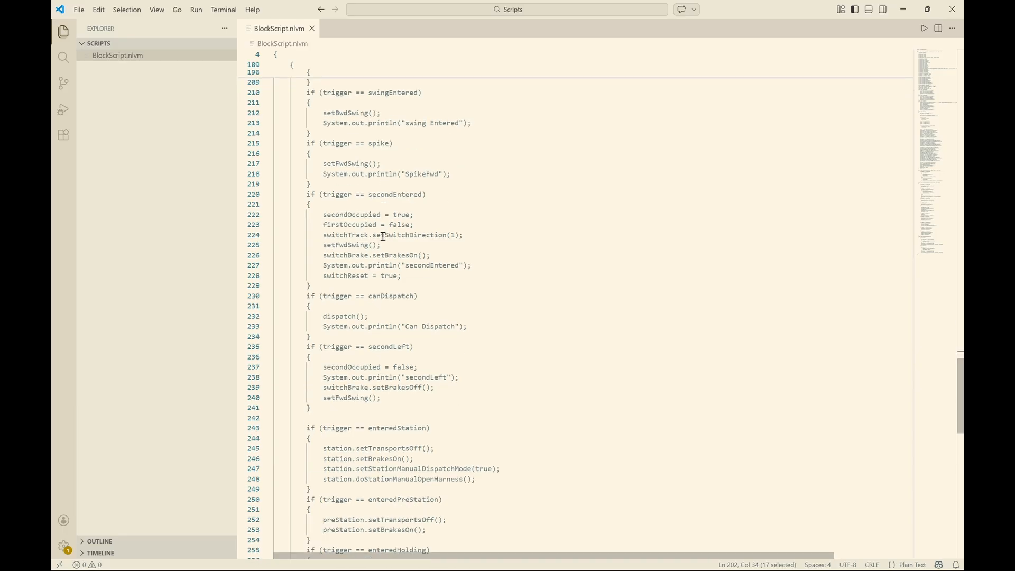
scroll(376, 283, "down", 3)
scroll(376, 288, "down", 10)
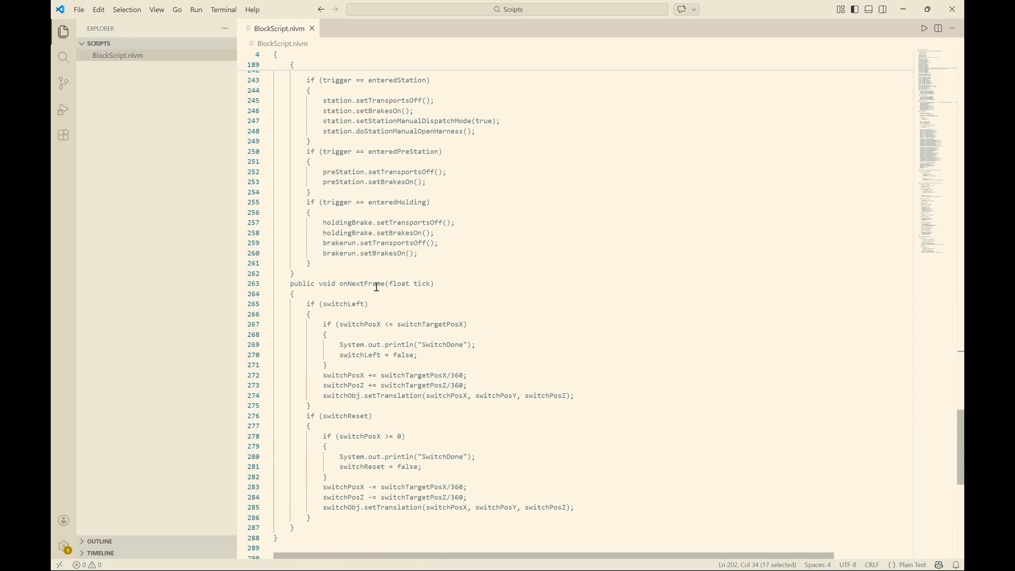
double_click(328, 227)
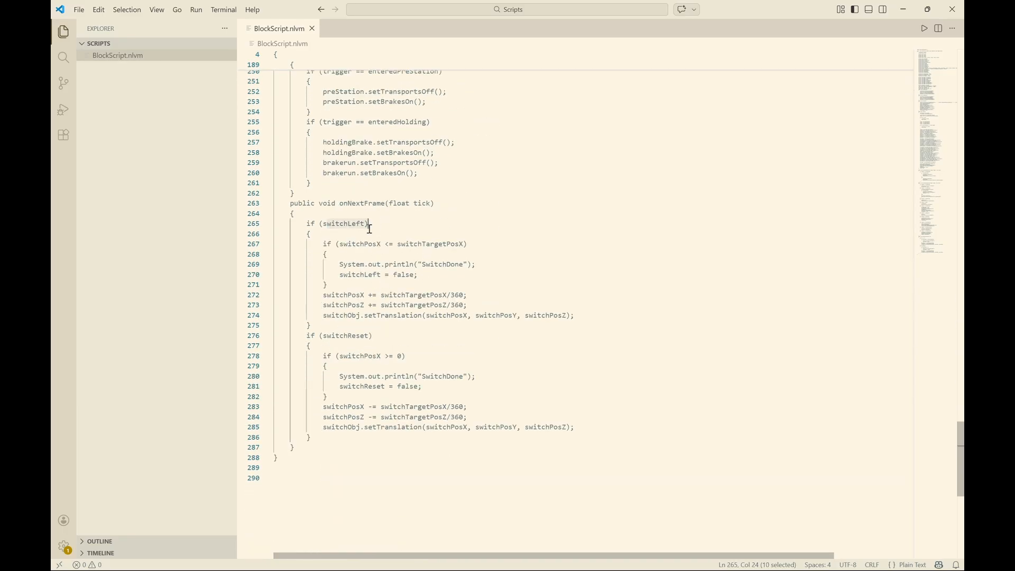
Trace switchLeft back to the switchEntered branch of onTrainLeaving and review the trigger branches that follow it
scroll(331, 233, "up", 6)
left_click_drag(323, 412, 356, 411)
scroll(356, 404, "up", 12)
scroll(356, 399, "up", 5)
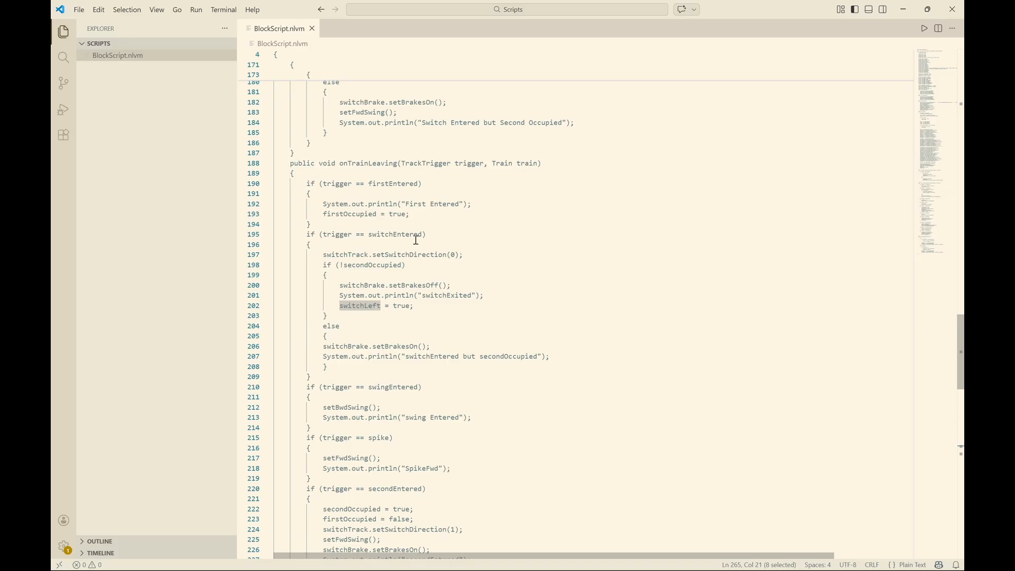
scroll(397, 253, "down", 10)
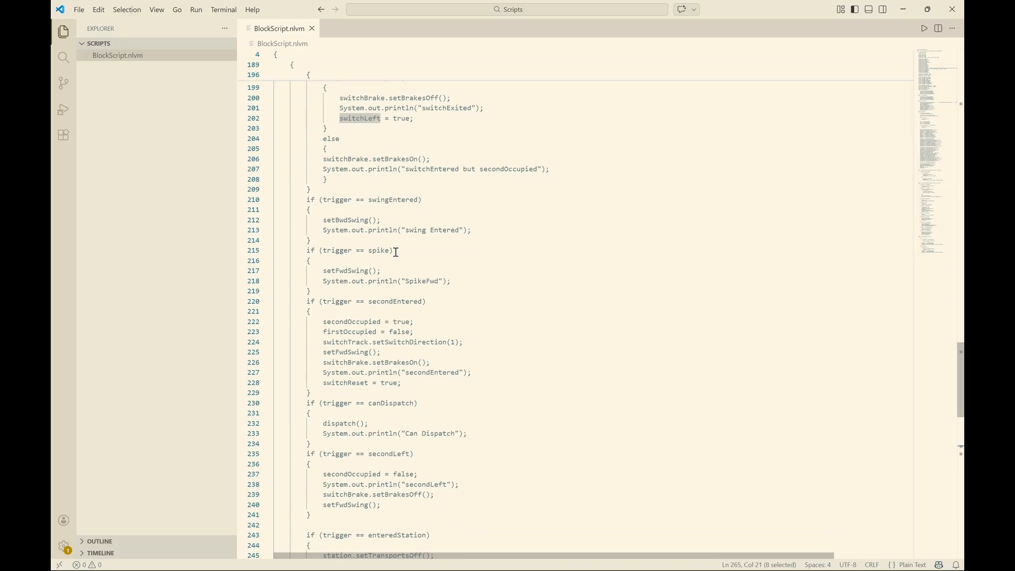
Go to the switchLeft branch of onNextFrame and highlight the switchTargetPosX variable in its position check
scroll(396, 252, "down", 12)
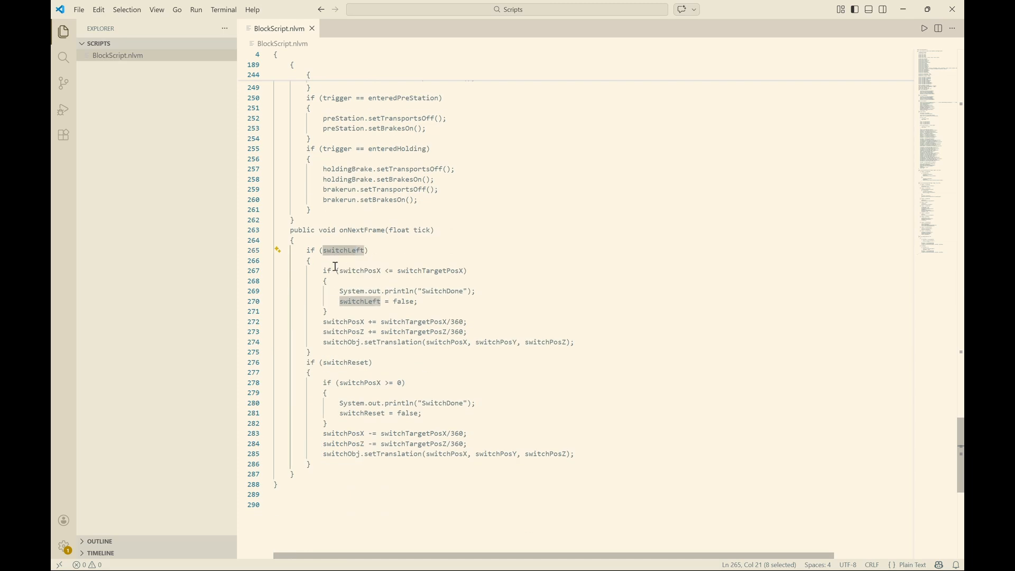
double_click(398, 271)
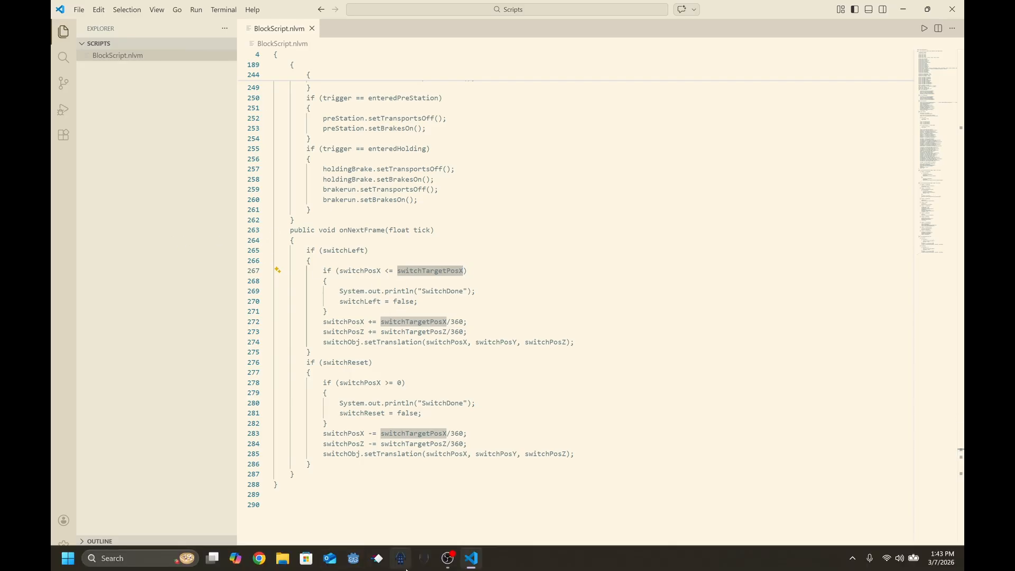
Switch to NoLimits 2, enter the editor and open the recent park Flux (Intamin Swing Blitz).nl2park
left_click(400, 559)
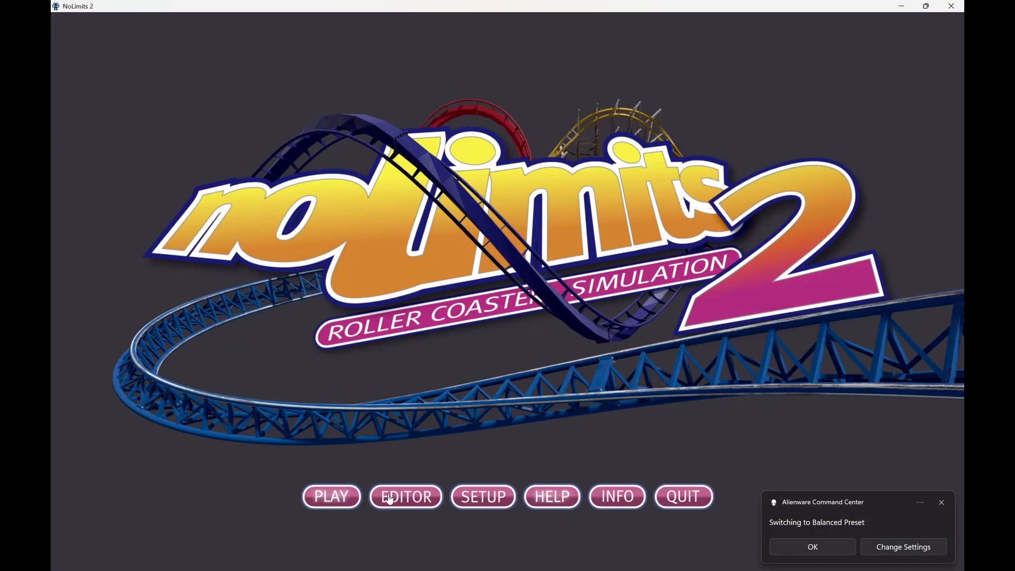
left_click(405, 496)
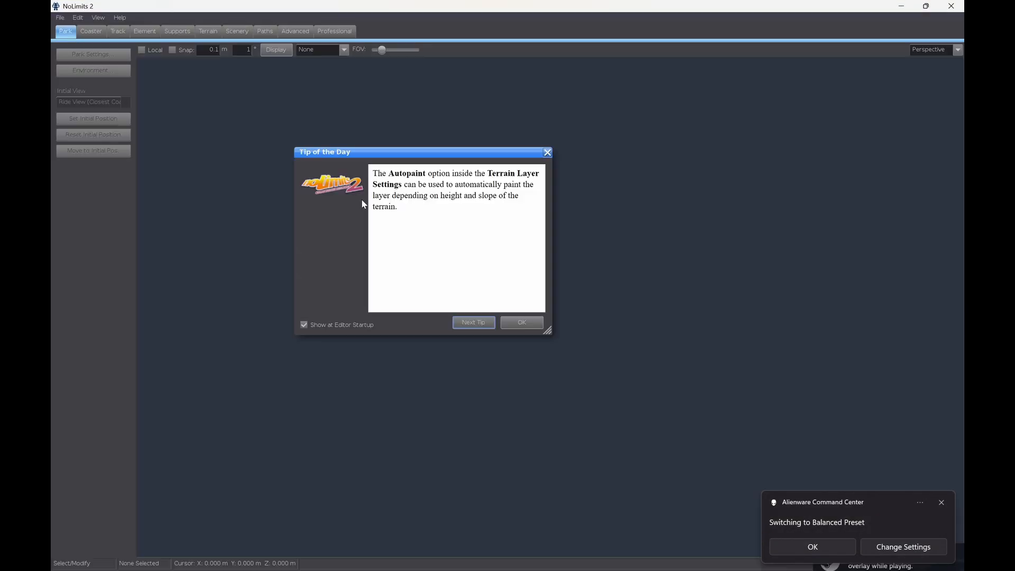
left_click(56, 8)
left_click(62, 2)
left_click(60, 15)
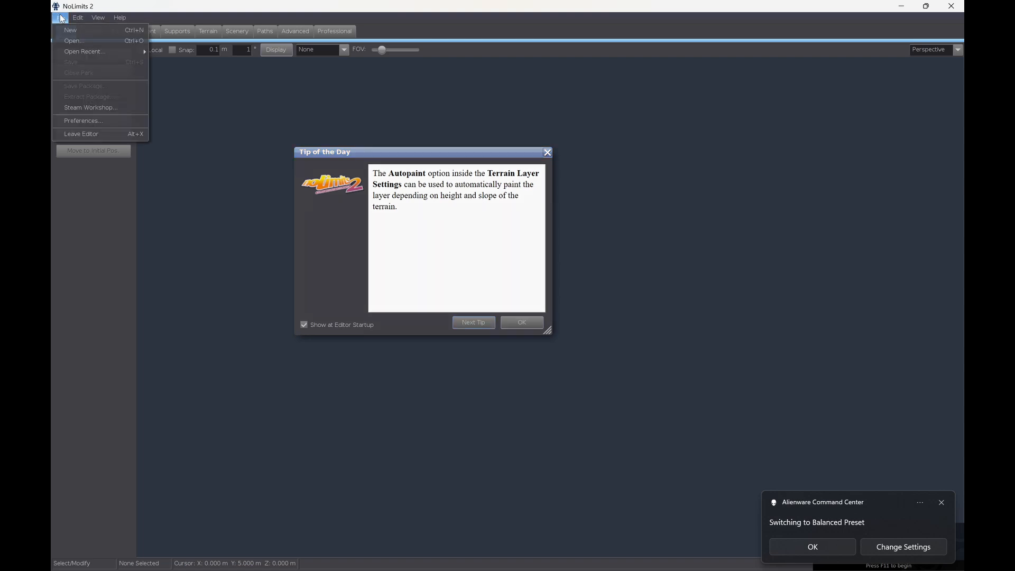
mouse_move(74, 51)
left_click(181, 52)
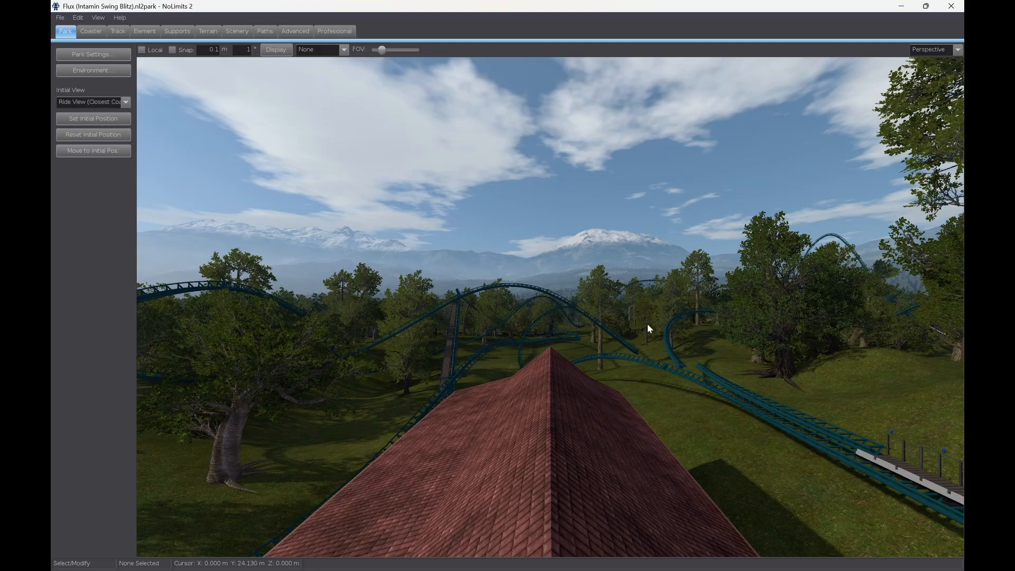
Select the switch track scene object and slide it about 2 m along X until its other leg lines up with the fixed track
key("w")
right_click_drag(647, 325, 525, 281)
left_click(539, 278)
right_click_drag(591, 261, 583, 320)
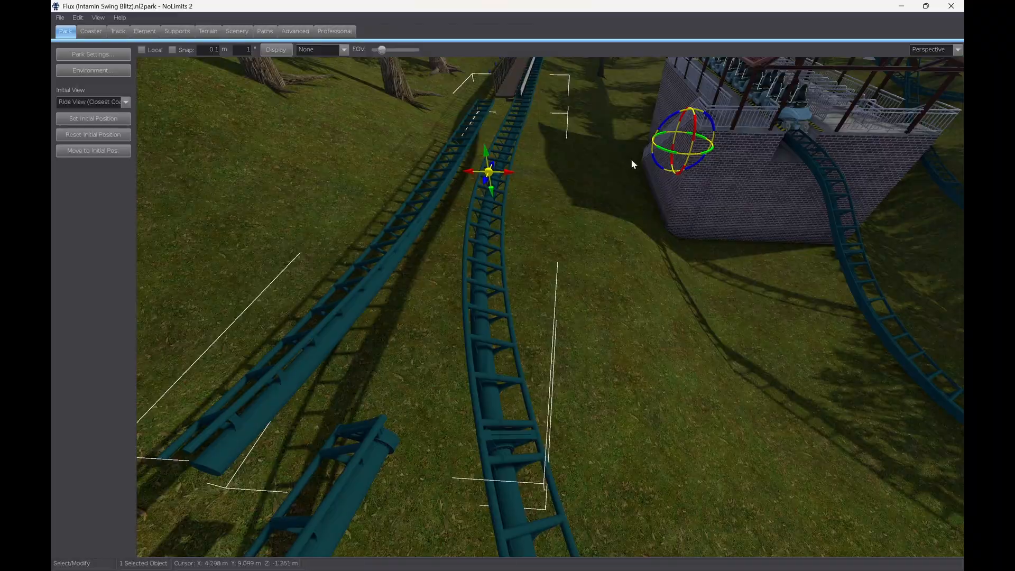
right_click_drag(631, 164, 610, 210)
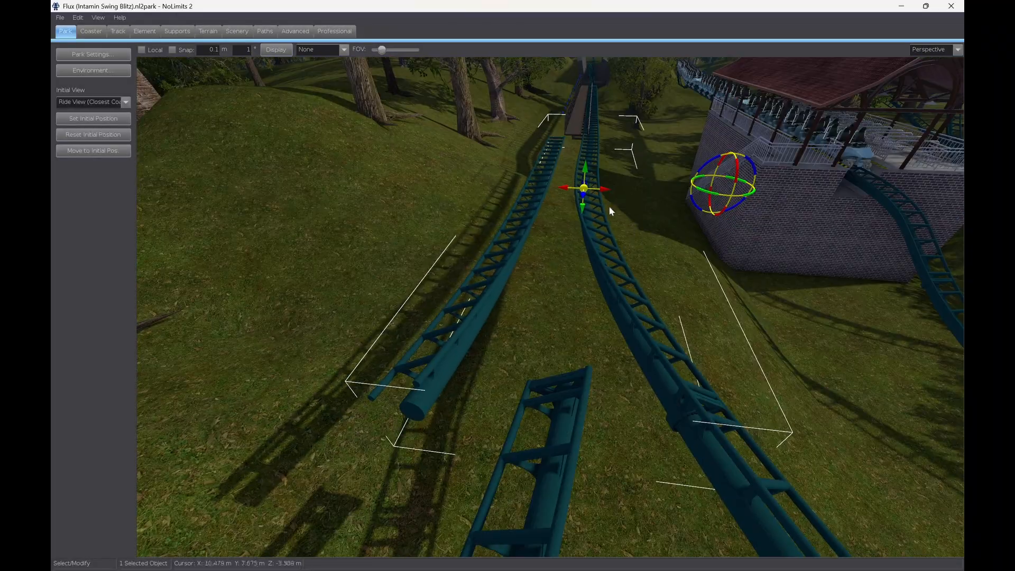
left_click_drag(607, 188, 665, 196)
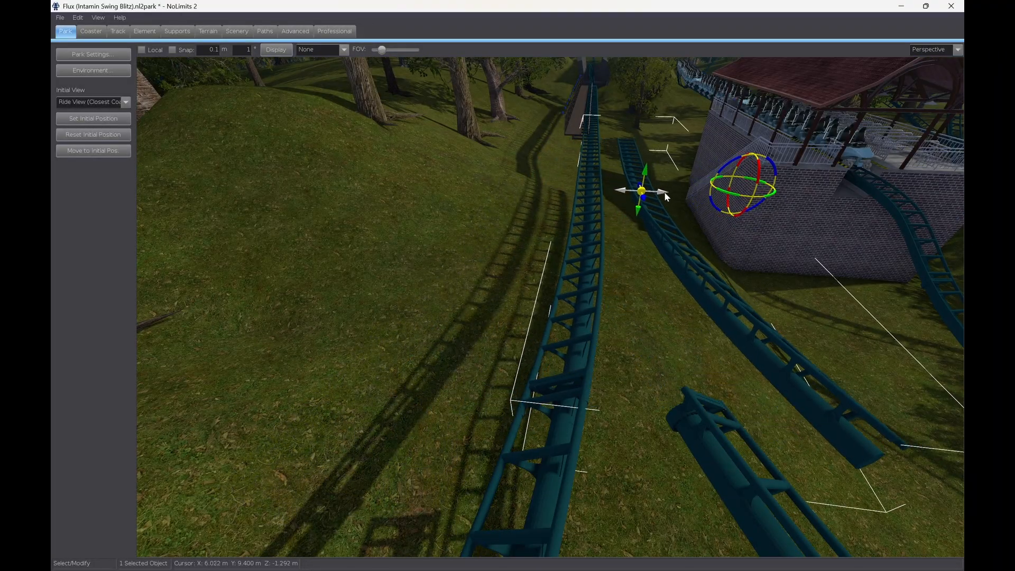
right_click_drag(663, 191, 669, 216)
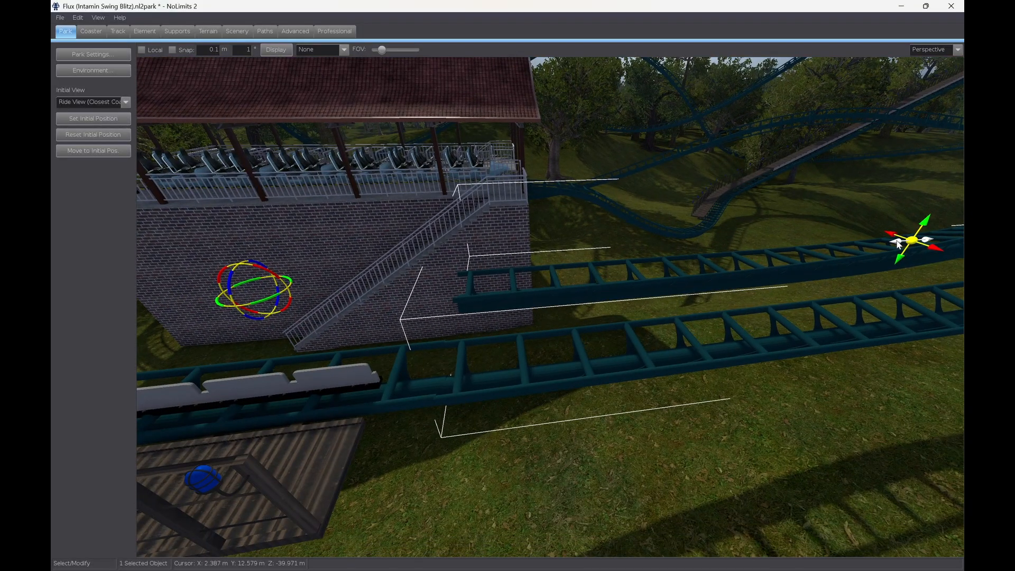
left_click_drag(892, 234, 891, 233)
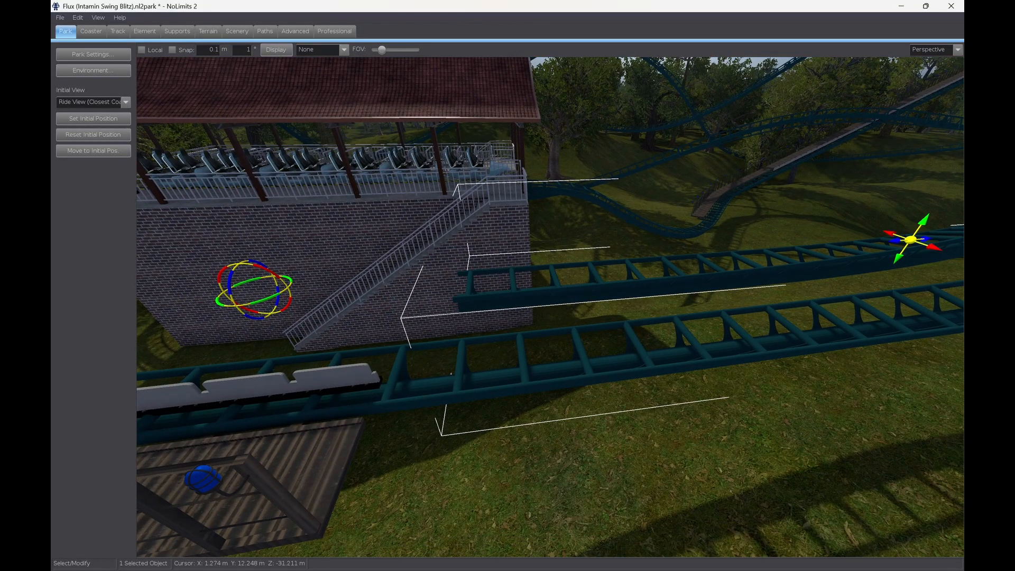
Open the instance properties of the moved switch track object and examine its X and Z position values
right_click_drag(465, 265, 531, 261)
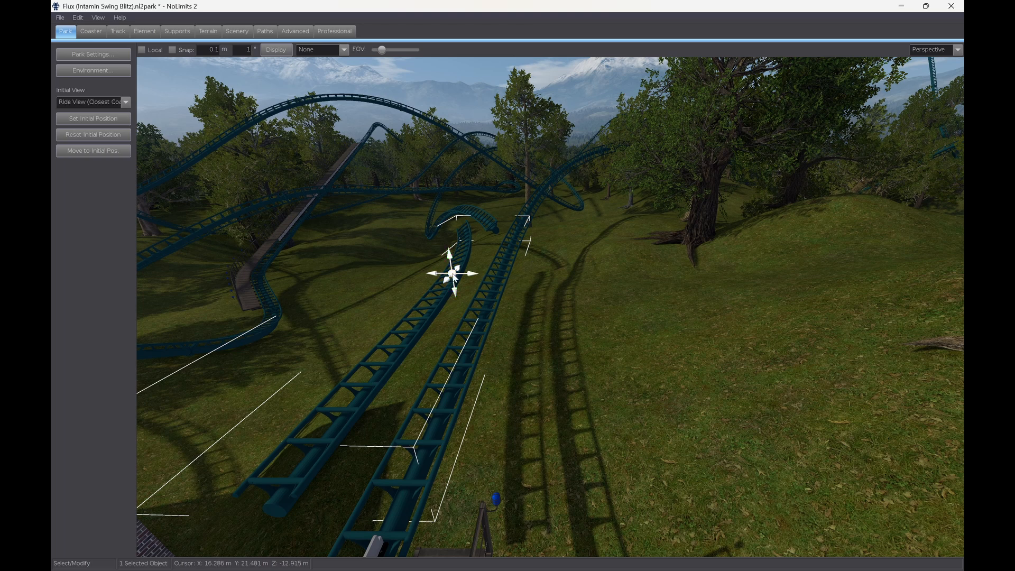
double_click(454, 276)
left_click(482, 383)
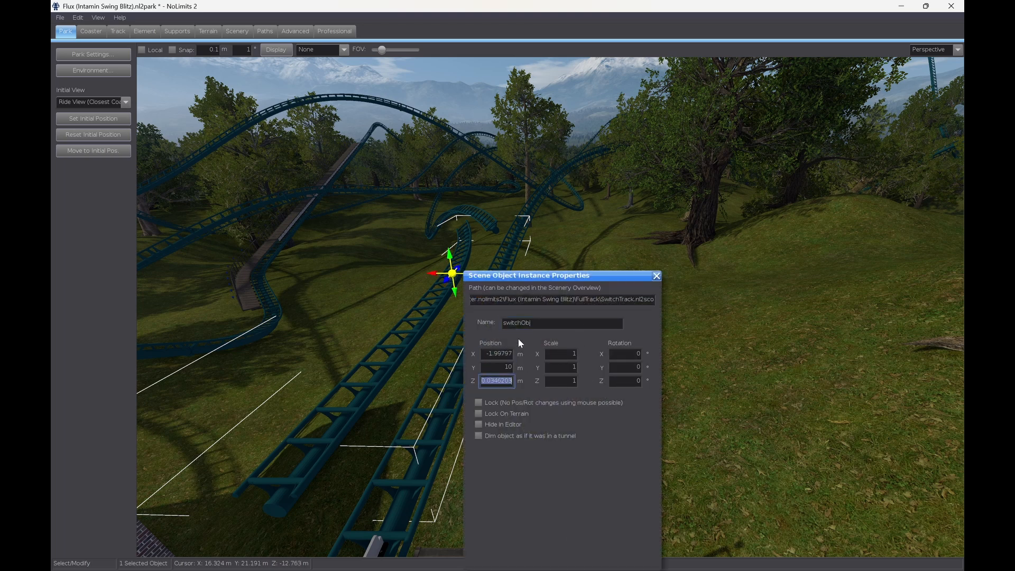
Switch back to Visual Studio Code and find the switchTargetPosX and switchTargetPosZ declarations near the start of BlockScript.nlvm
key("alt+Tab")
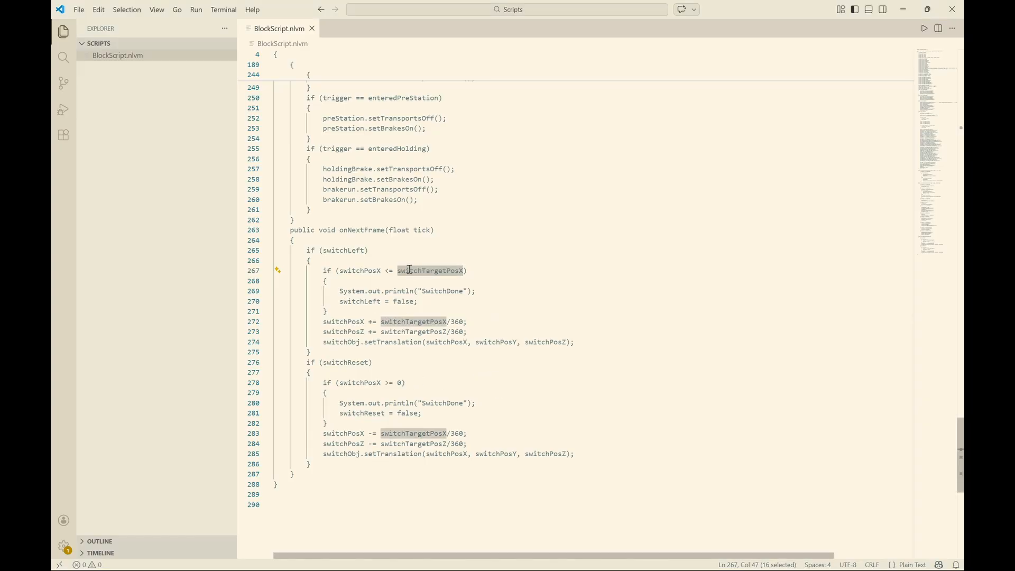
scroll(407, 363, "up", 15)
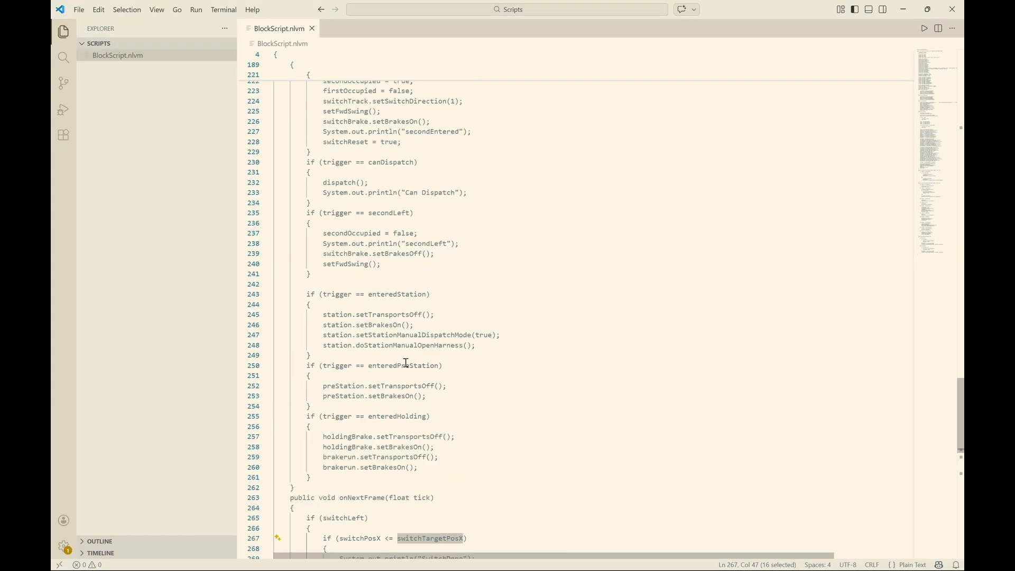
left_click_drag(960, 365, 960, 111)
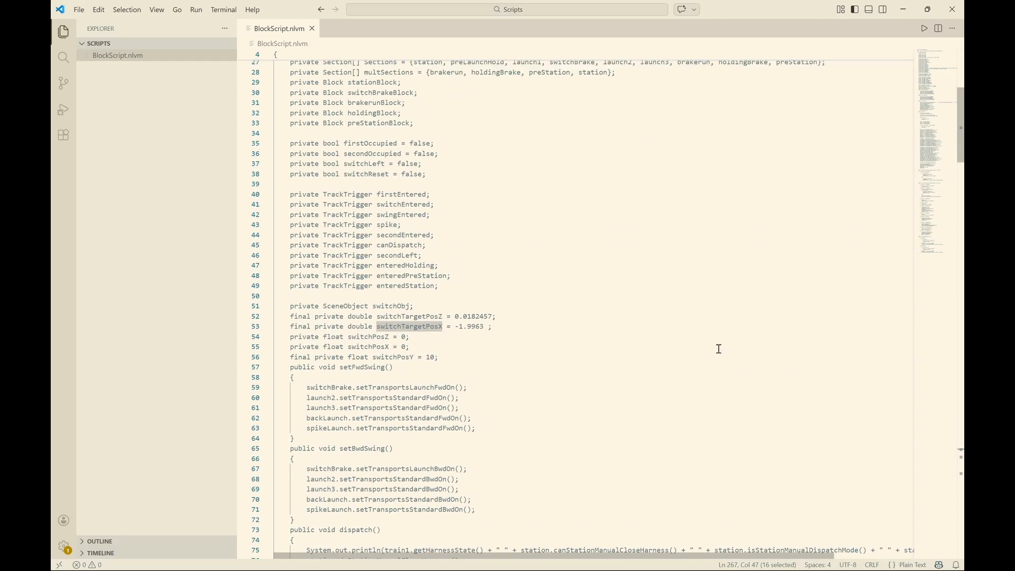
double_click(353, 325)
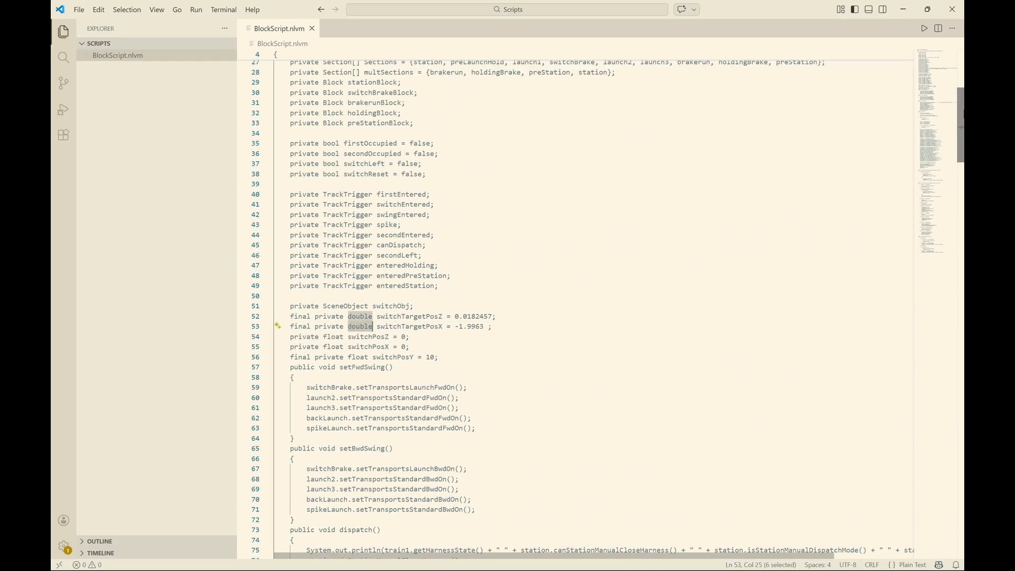
Return to onNextFrame and examine the switchPosX <= switchTargetPosX check with its SwitchDone message and switchLeft = false assignment
left_click_drag(962, 116, 963, 448)
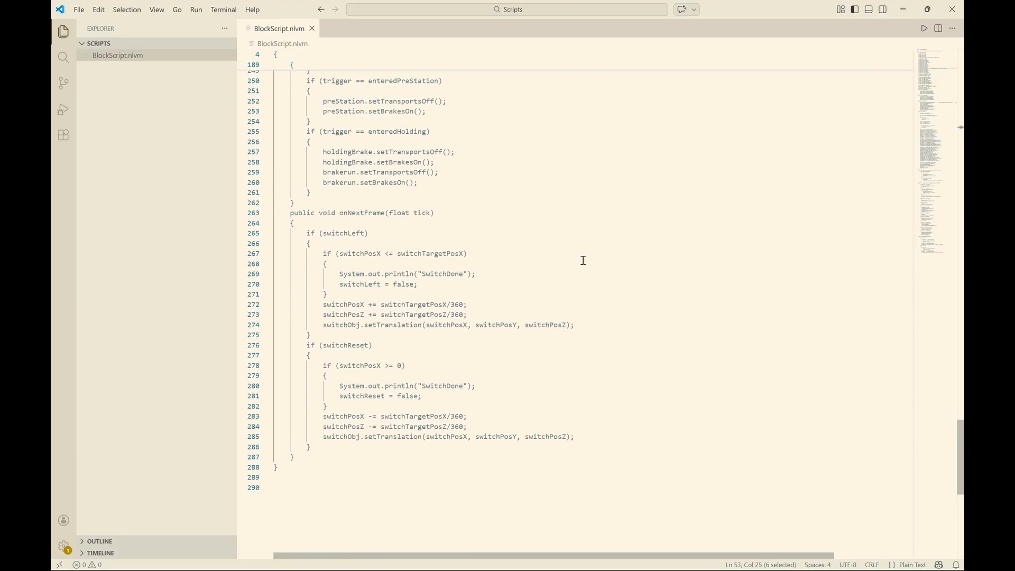
left_click_drag(340, 253, 401, 252)
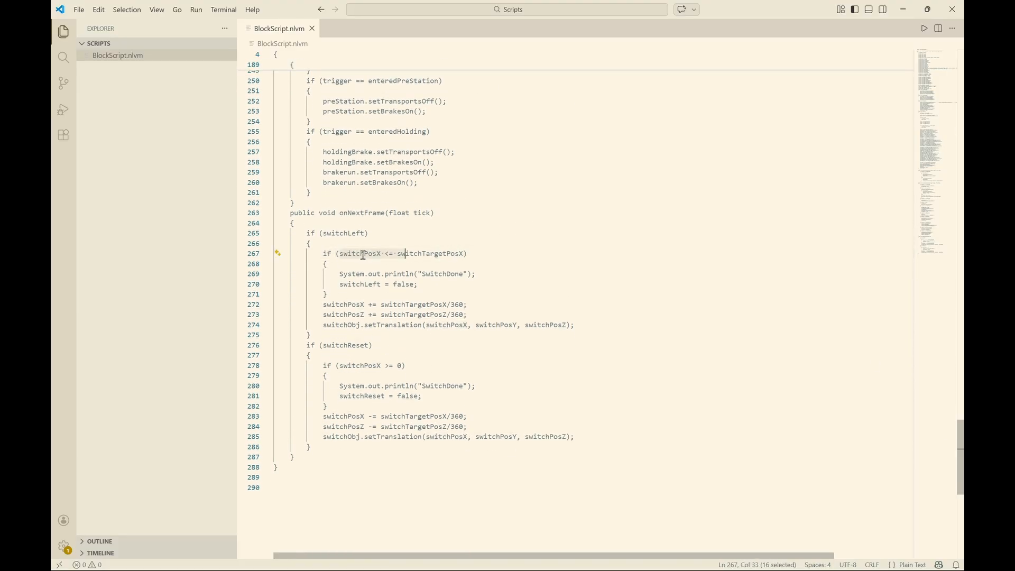
left_click(353, 254)
double_click(354, 254)
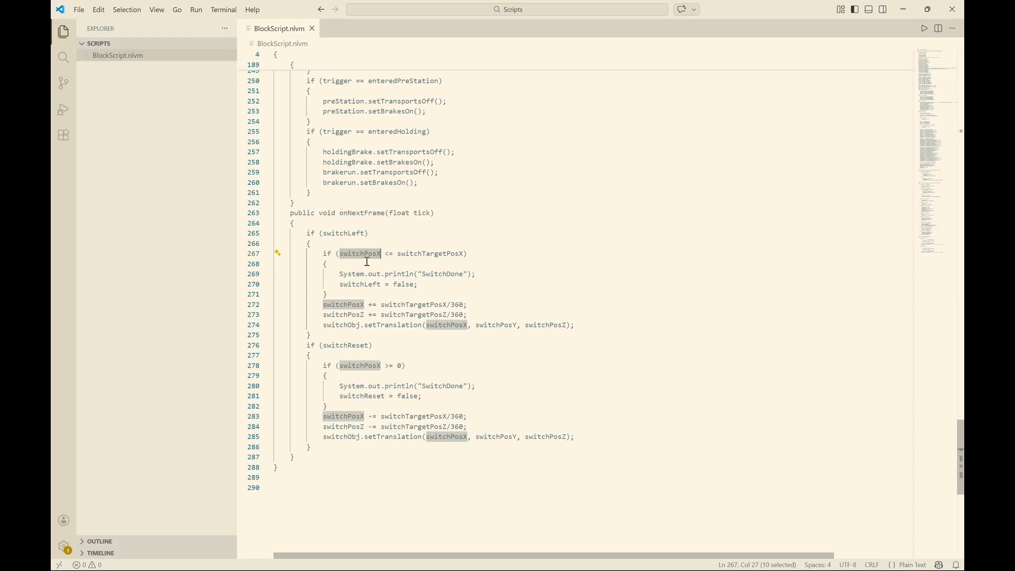
left_click(323, 305)
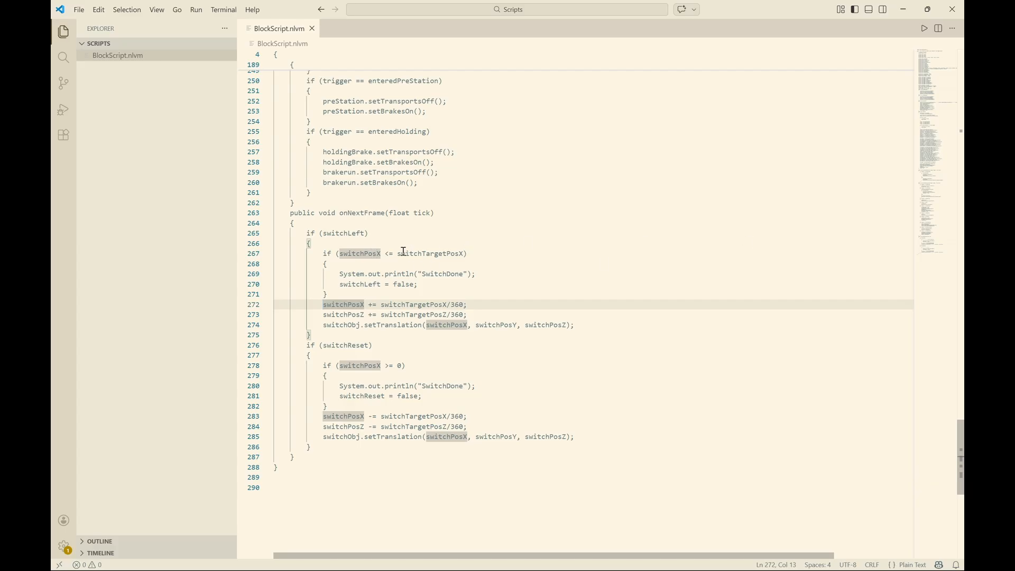
left_click(369, 257)
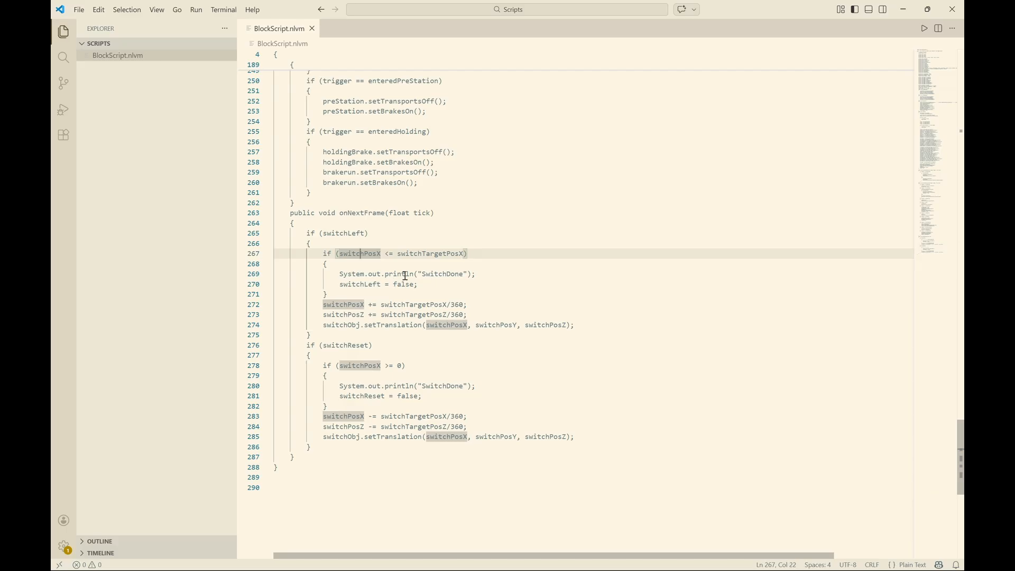
left_click_drag(338, 276, 418, 284)
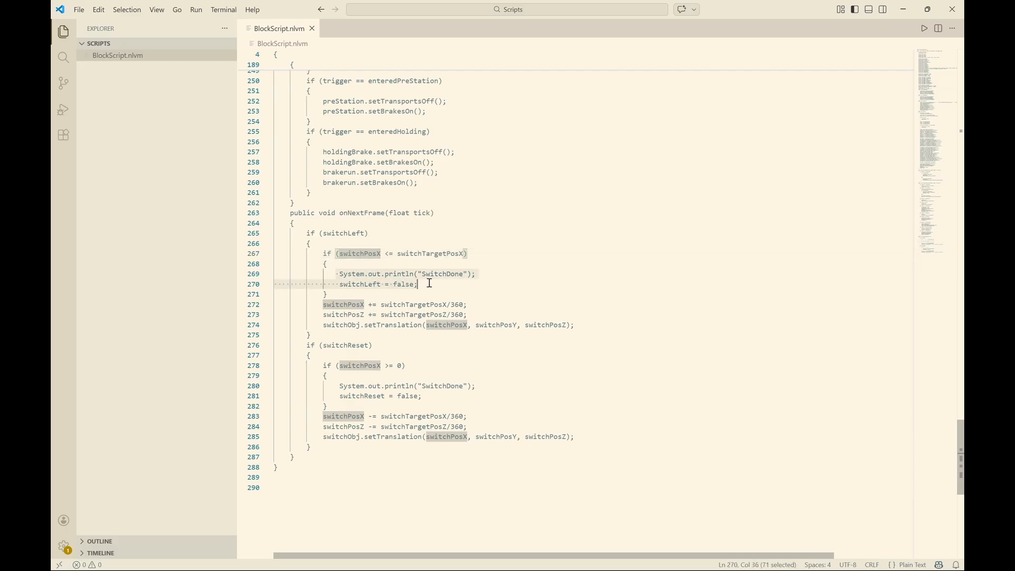
left_click(364, 284)
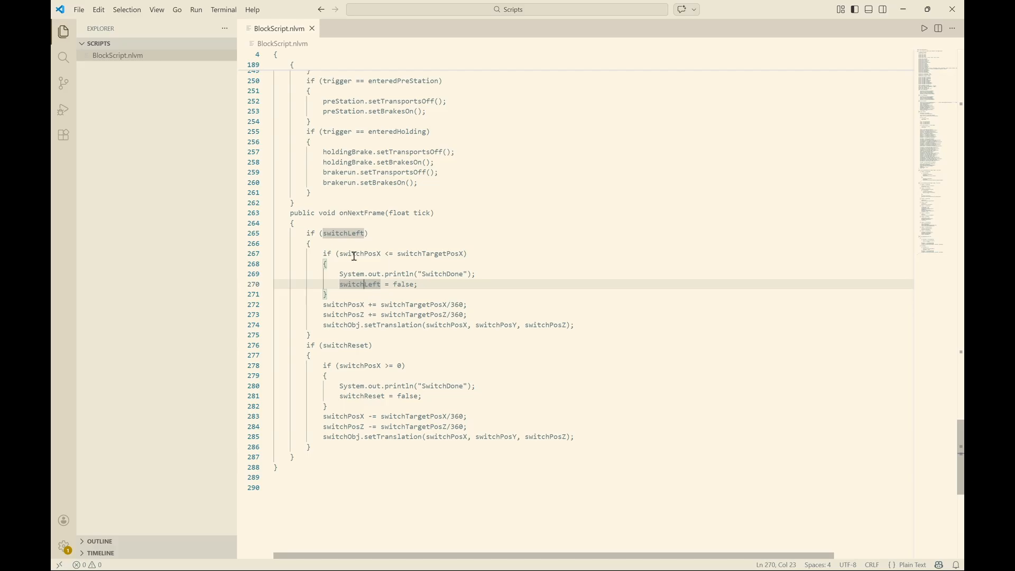
Examine the lines that increment switchPosX and switchPosZ by their target positions divided by 360
left_click(325, 305)
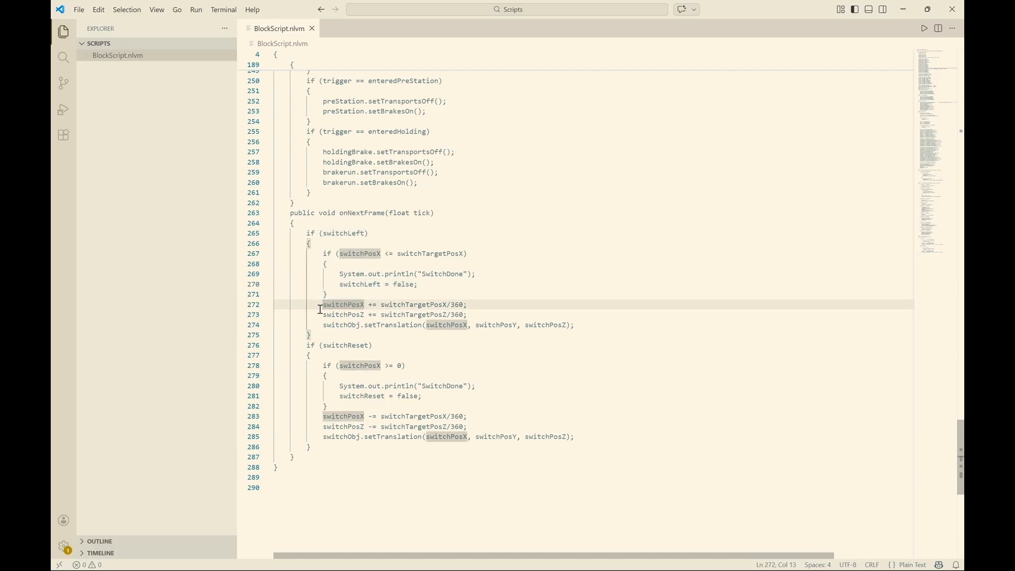
left_click_drag(324, 305, 468, 306)
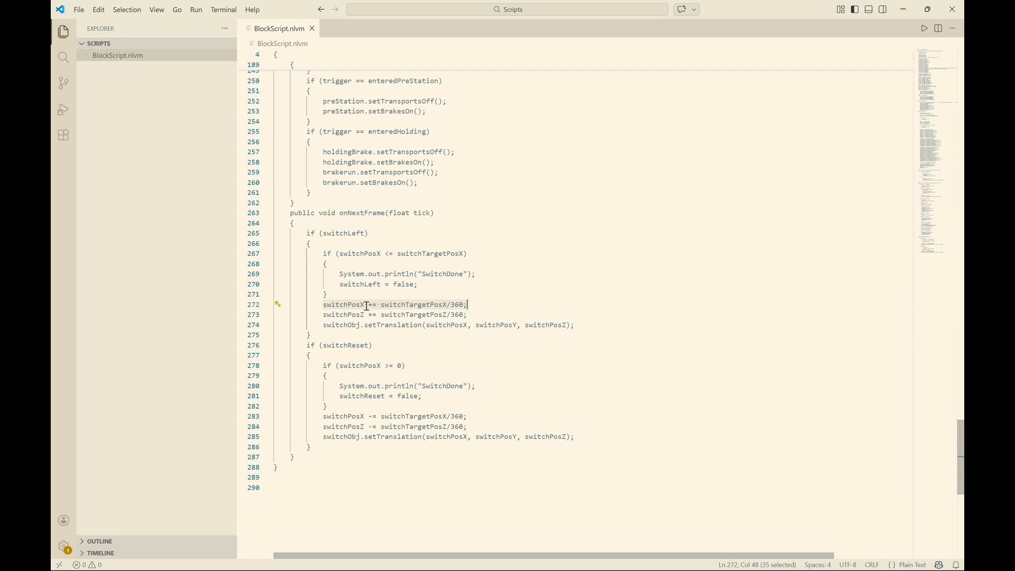
left_click(428, 305)
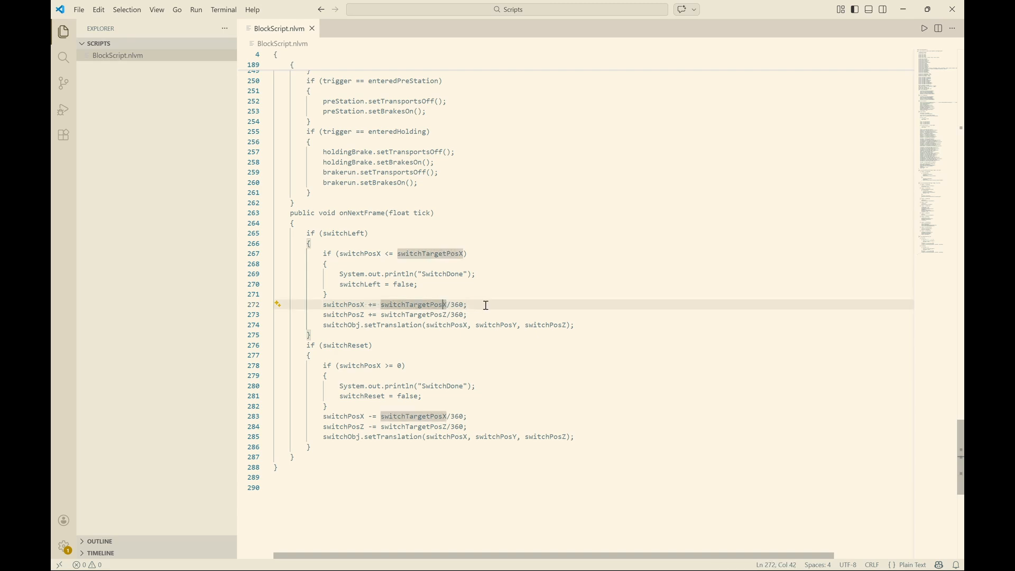
left_click(406, 306)
left_click_drag(451, 305, 459, 304)
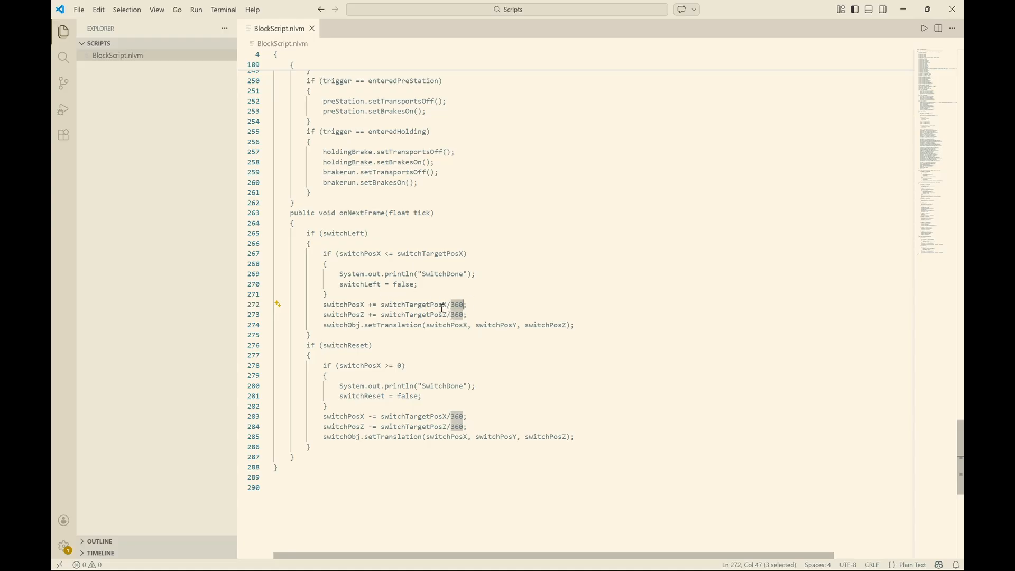
left_click(345, 316)
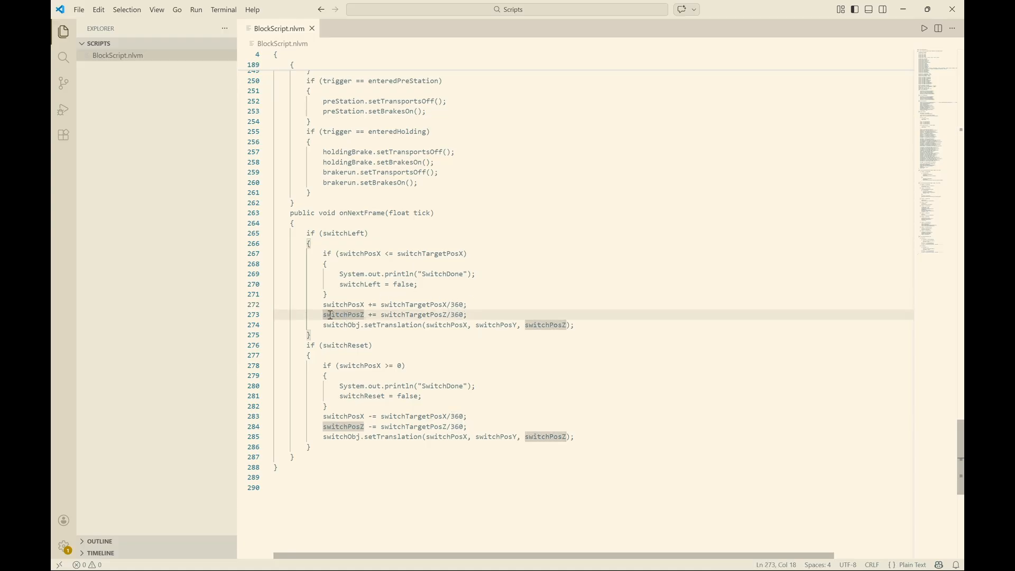
left_click(443, 315)
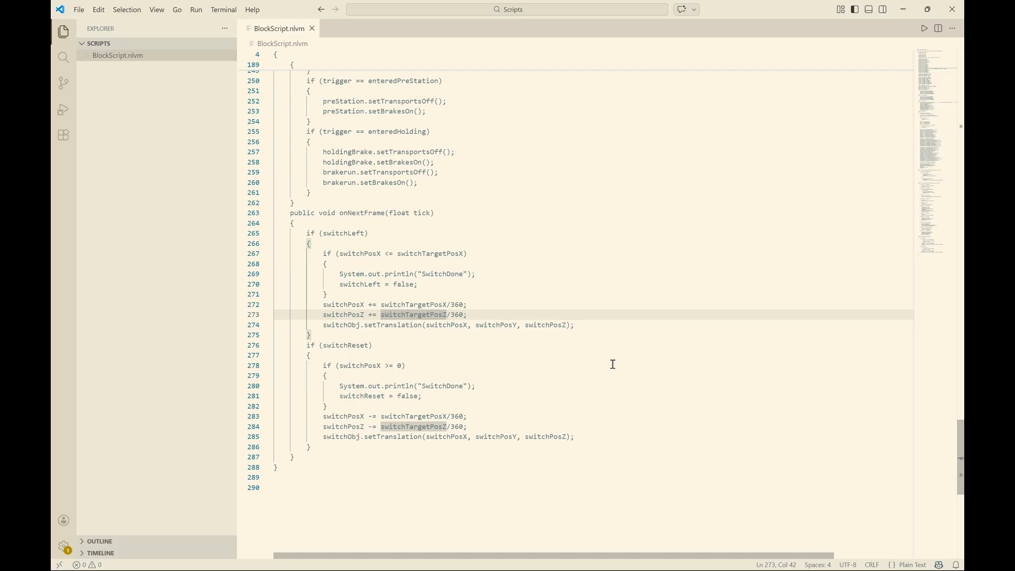
Examine the switchObj.setTranslation call in the switchLeft branch and trace switchObj back to its sim.getSceneObject assignment
left_click(333, 328)
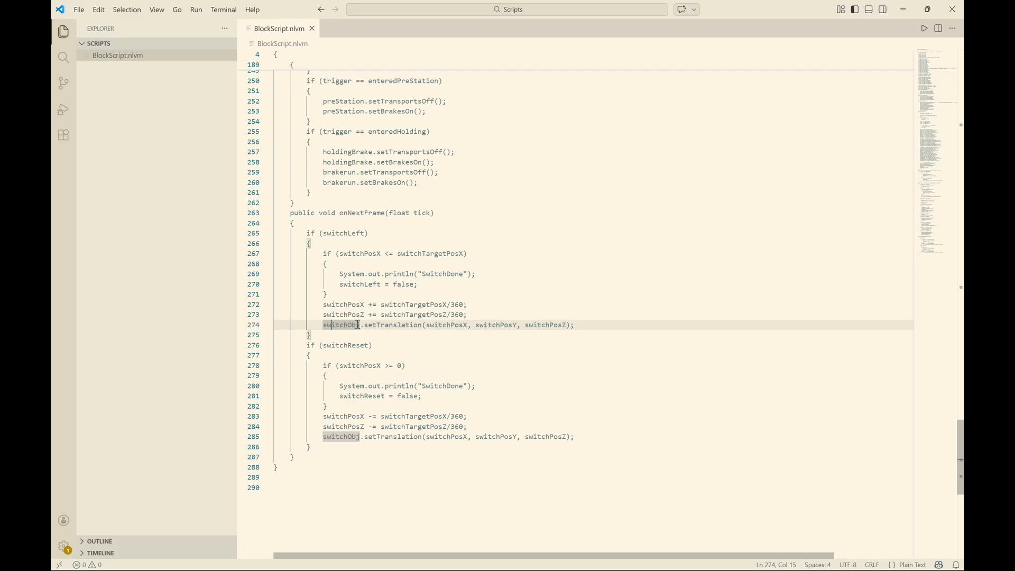
left_click(351, 306)
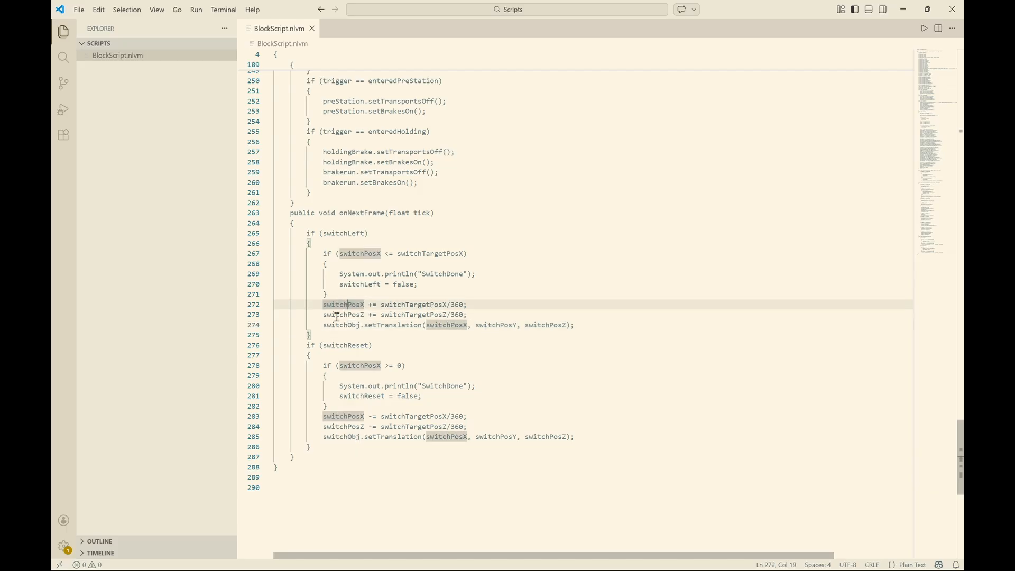
left_click(336, 316)
left_click(345, 323)
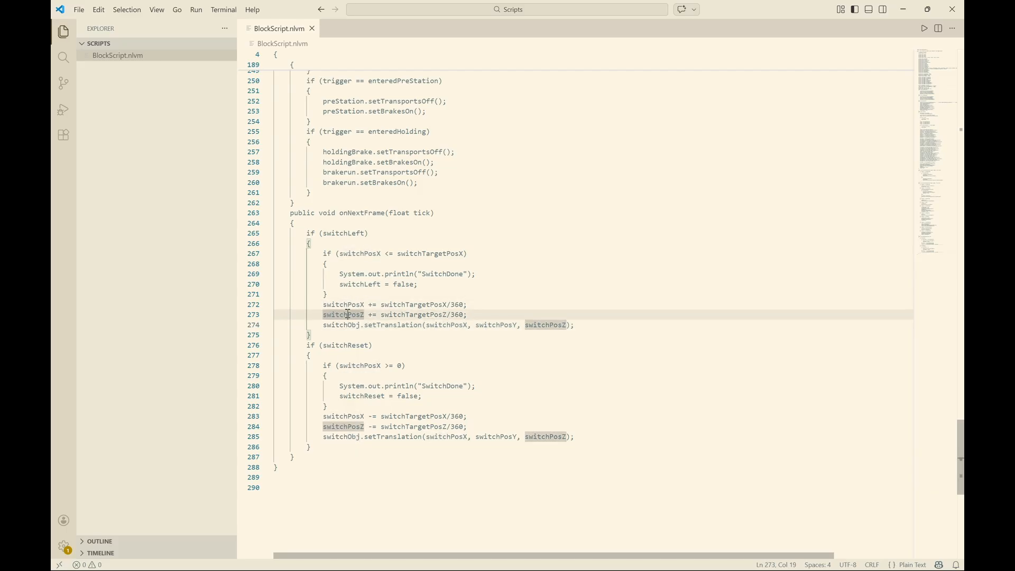
left_click_drag(324, 326, 363, 325)
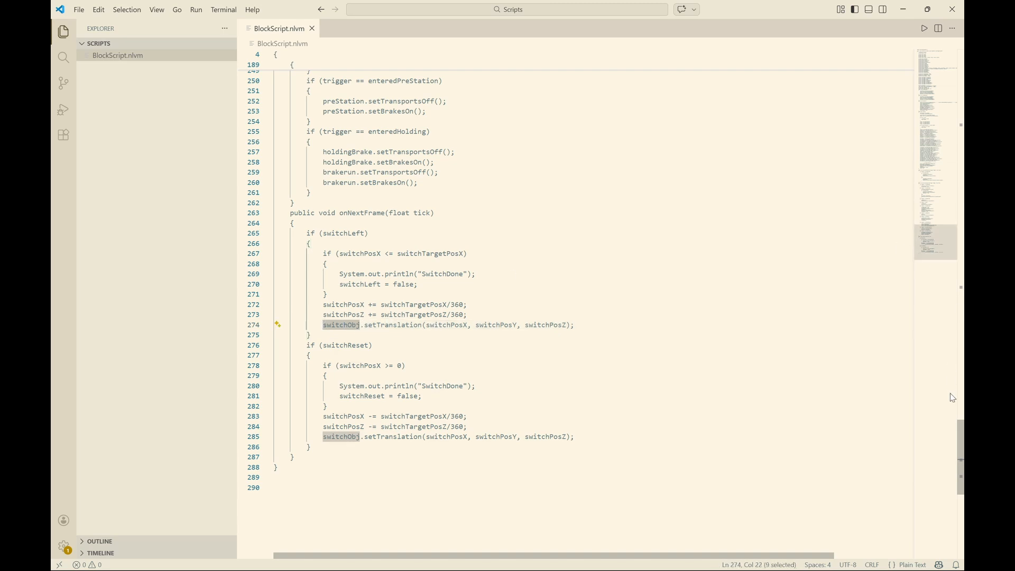
scroll(956, 424, "down", 6)
left_click_drag(961, 467, 898, 280)
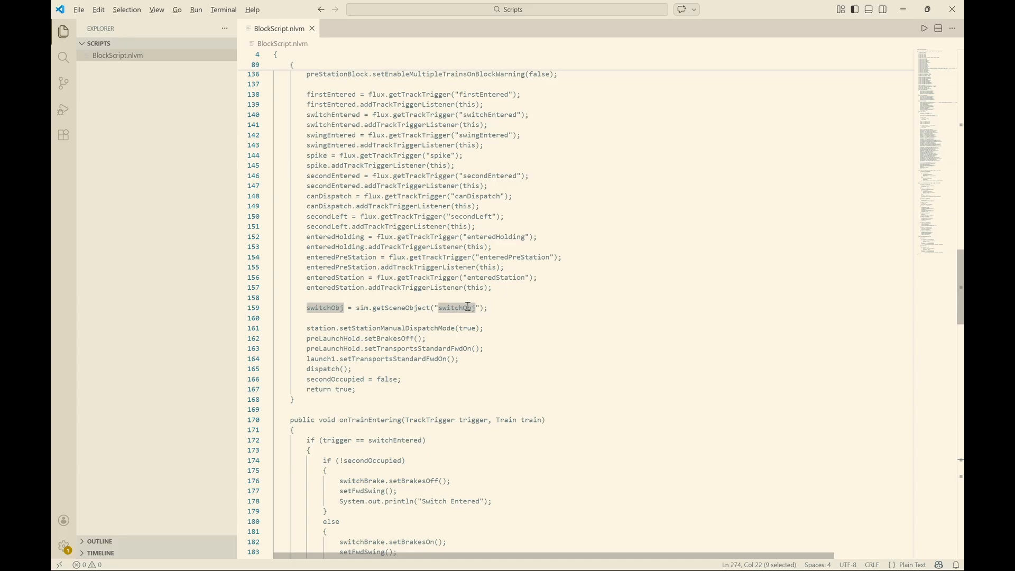
Switch to NoLimits 2 to check the switch object's Name against the sim.getSceneObject string, and return to Visual Studio Code
key("alt+Tab")
left_click(555, 324)
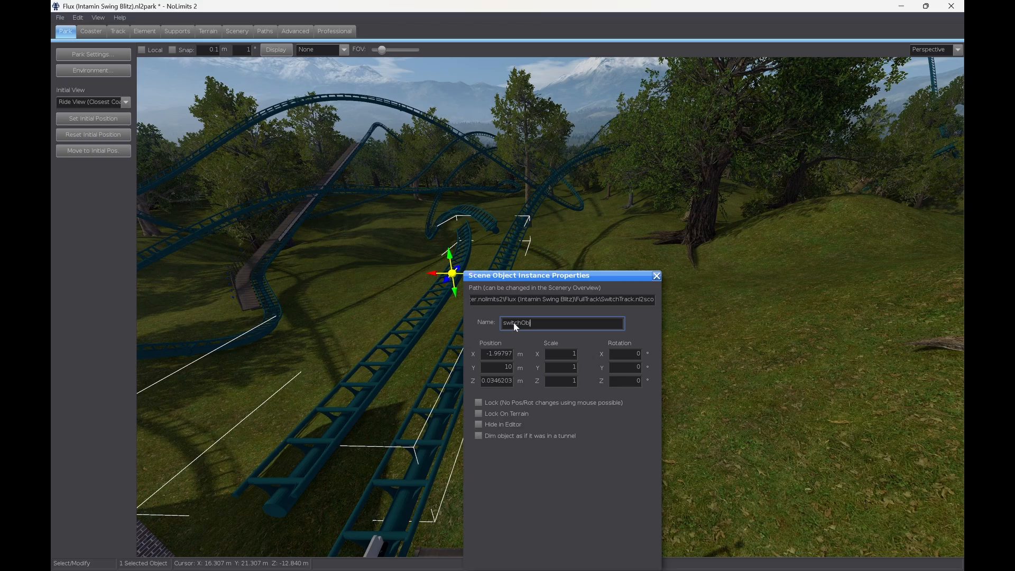
key("alt+Tab")
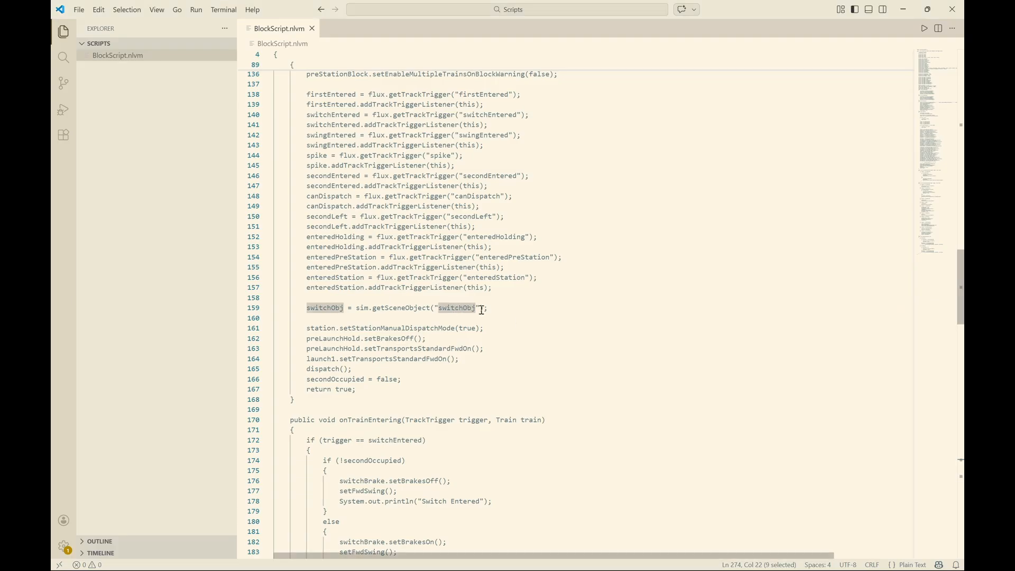
Return to onNextFrame and examine the switchPosX, switchPosY and switchPosZ arguments of setTranslation in the switchLeft branch
left_click_drag(963, 264, 964, 445)
scroll(334, 251, "up", 2)
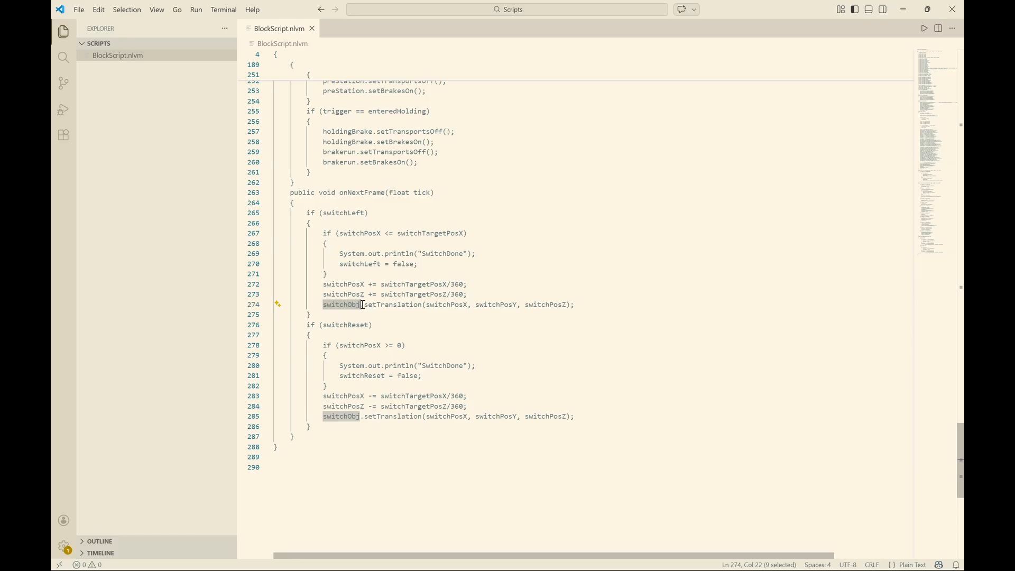
left_click_drag(364, 306, 423, 307)
left_click(427, 305)
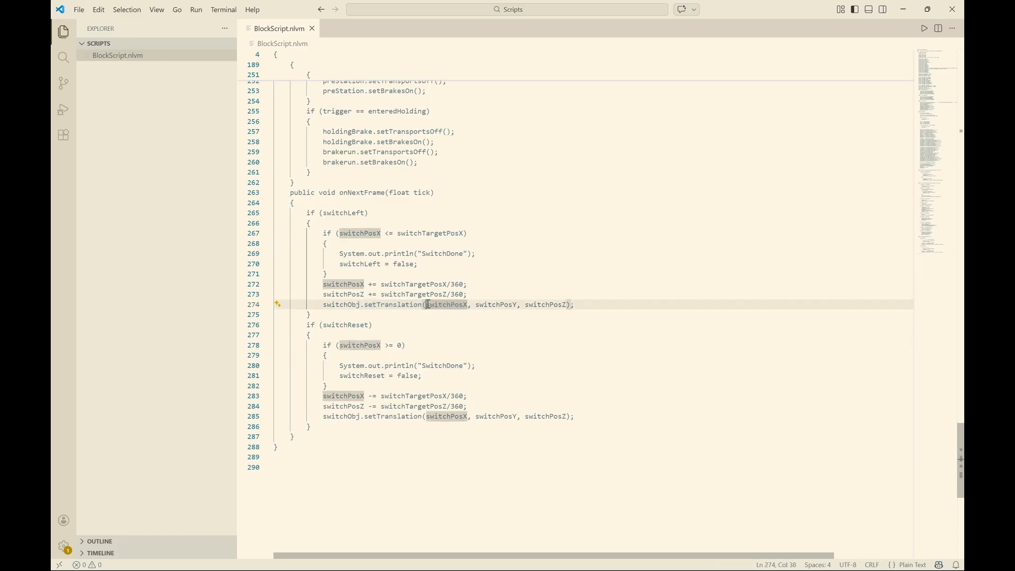
left_click(487, 306)
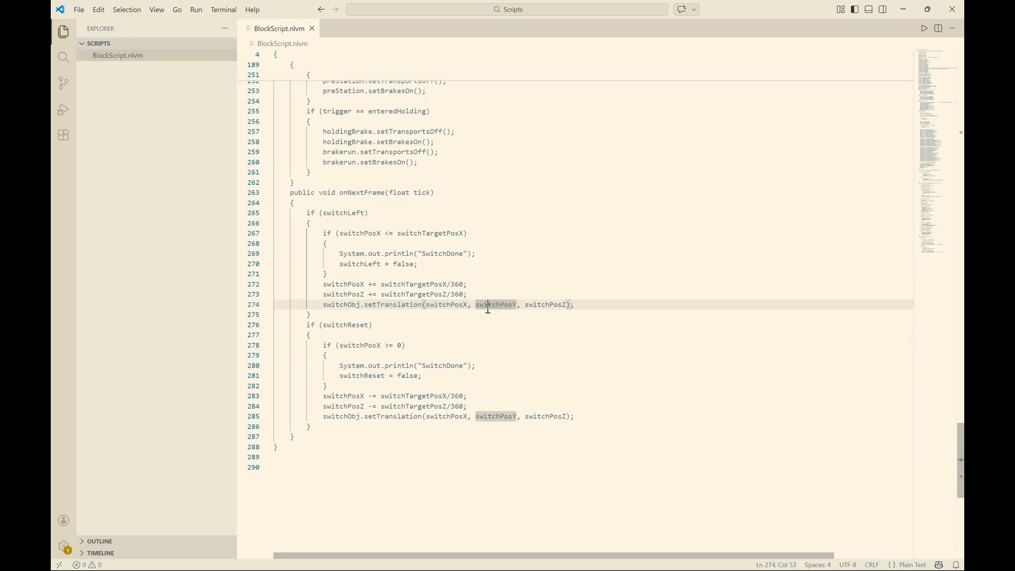
left_click(545, 307)
left_click(449, 307)
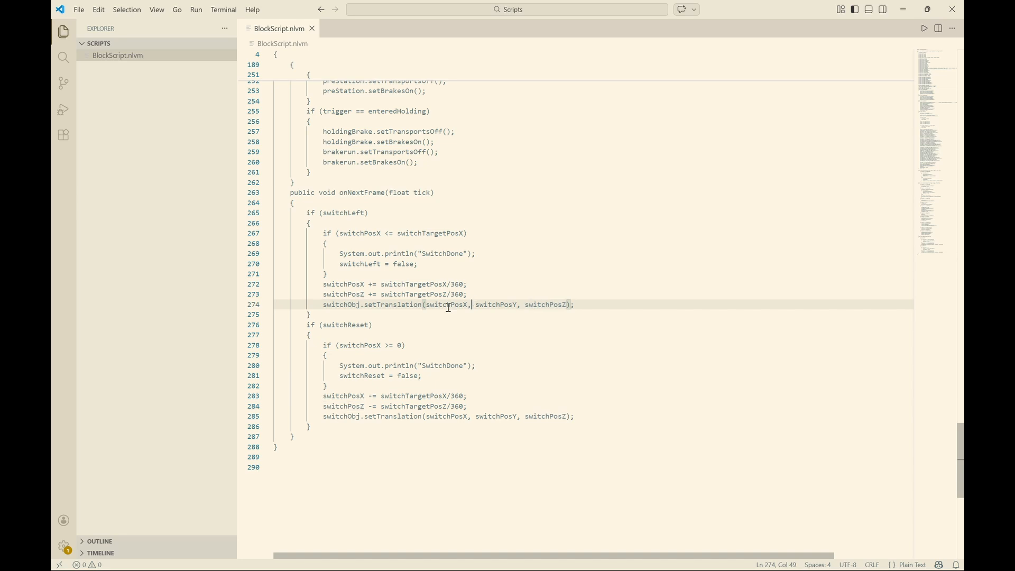
left_click(501, 308)
left_click(544, 307)
left_click(509, 306)
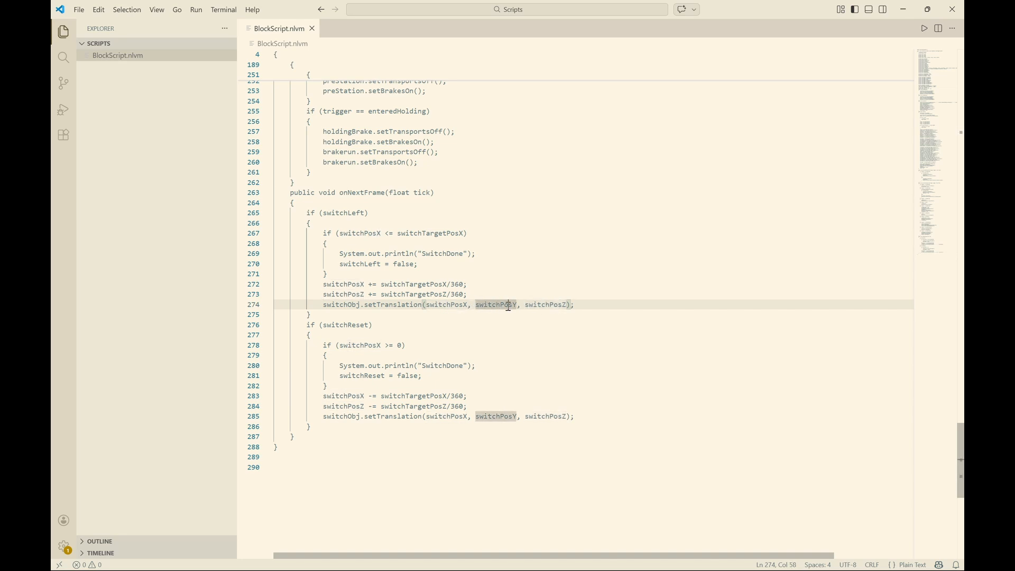
left_click(441, 305)
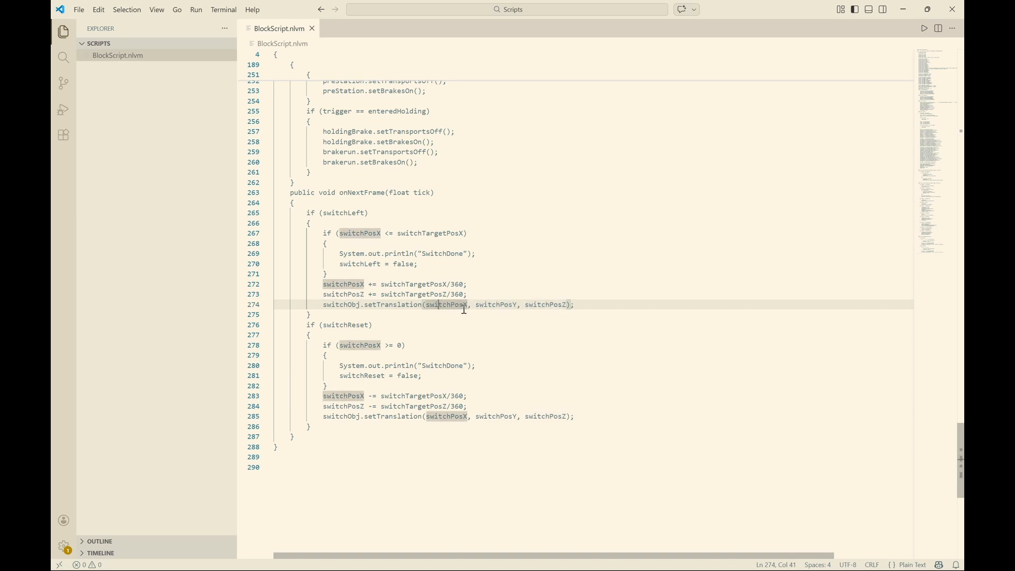
left_click(509, 305)
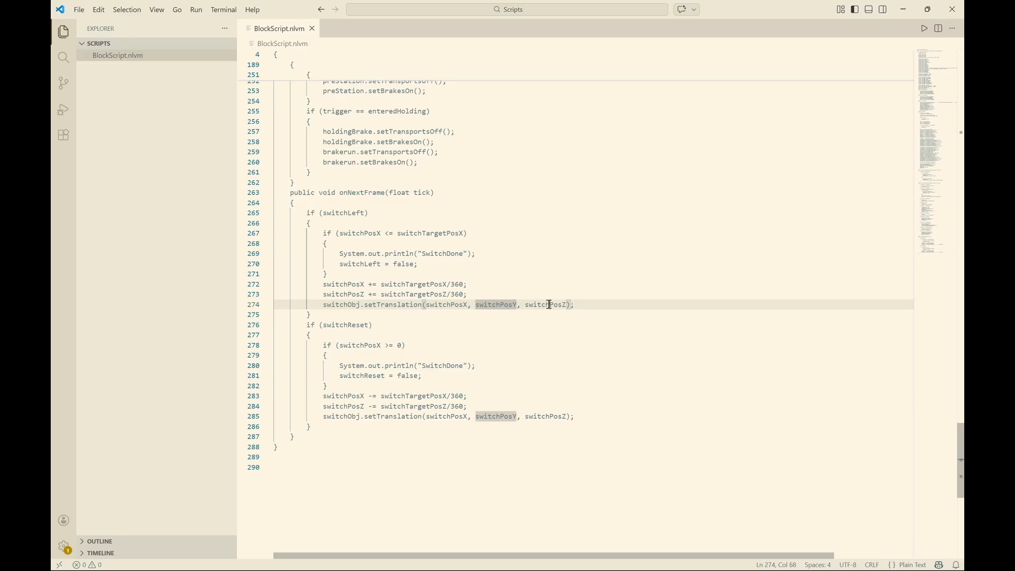
left_click(500, 305)
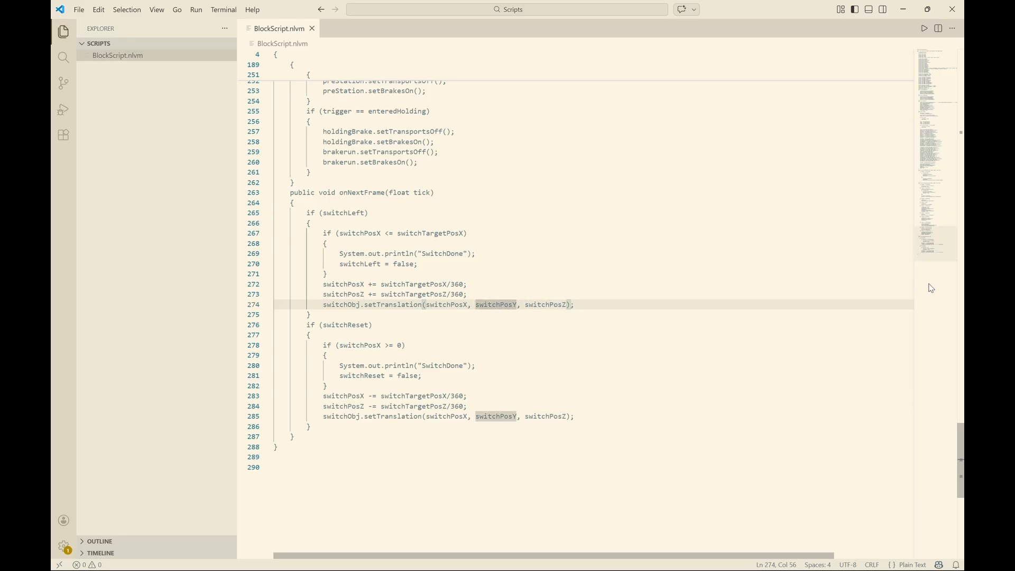
Compare the switchLeft block with the switchReset block and examine the switchPosX >= 0 check
left_click_drag(961, 443, 962, 469)
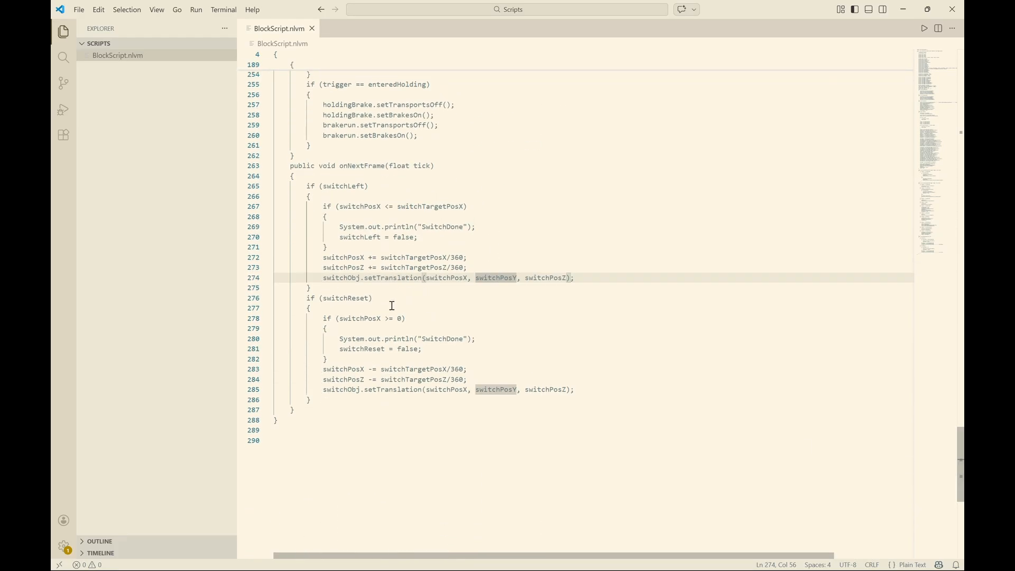
left_click_drag(304, 184, 575, 279)
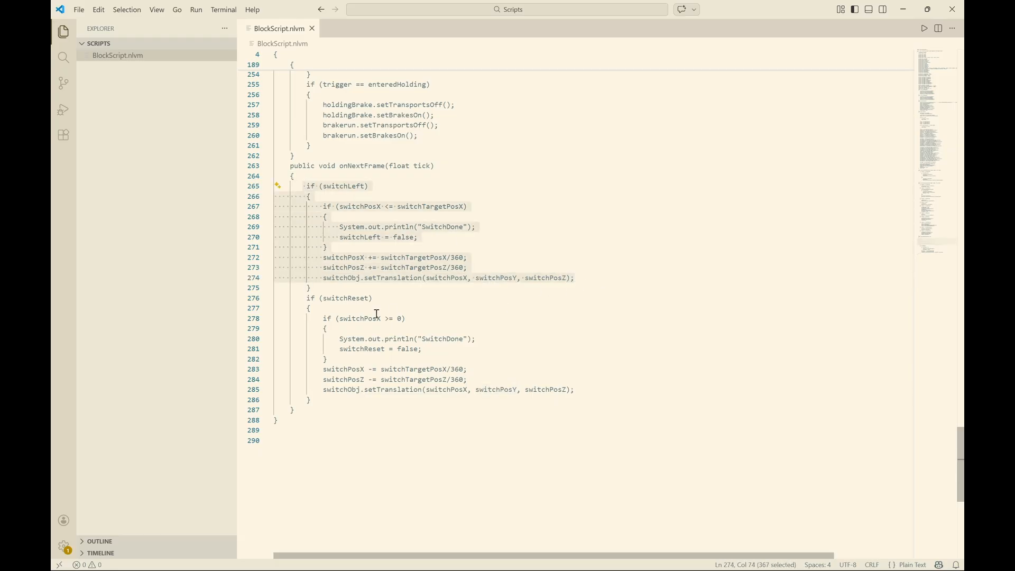
left_click(304, 302)
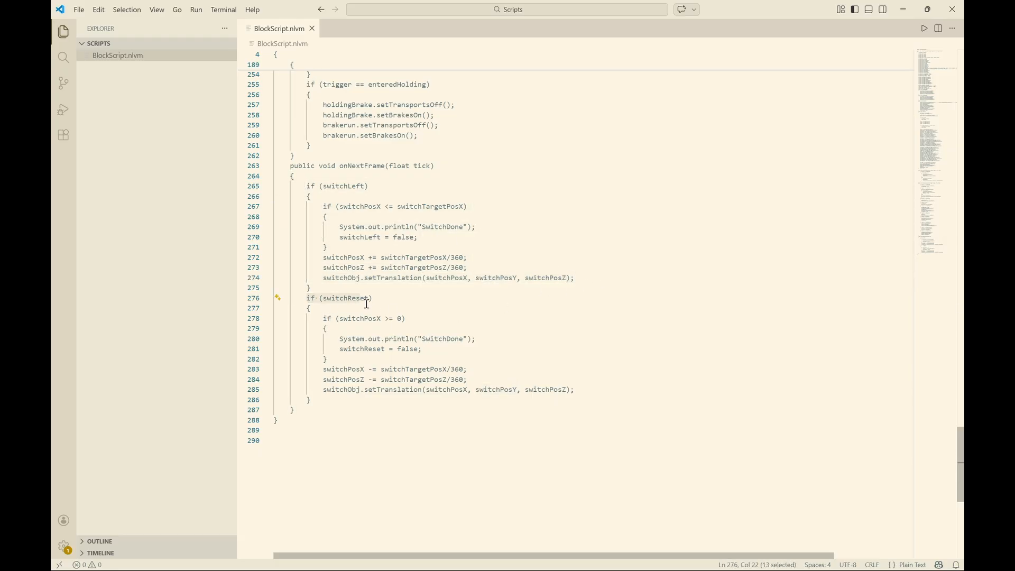
left_click(365, 300)
left_click_drag(369, 299, 324, 295)
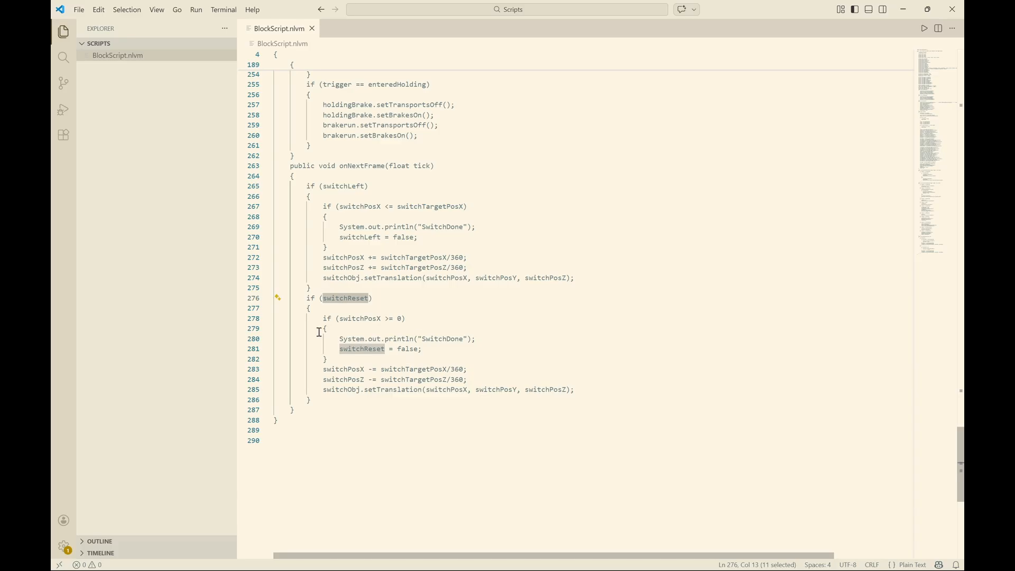
left_click_drag(348, 319, 403, 318)
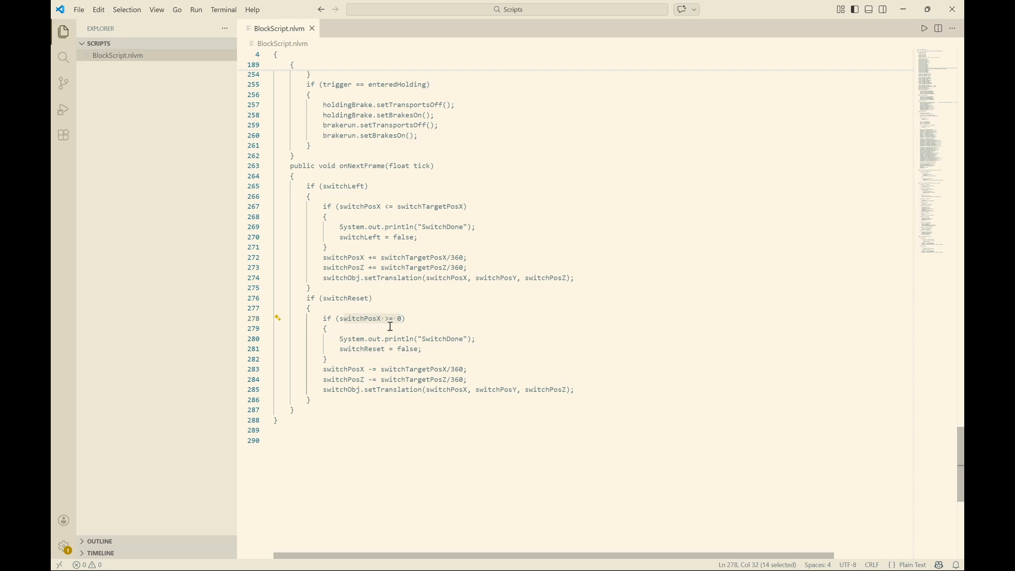
Switch to NoLimits 2, set the switch object's X and Z positions to 0 m, and close its properties
key("alt+Tab")
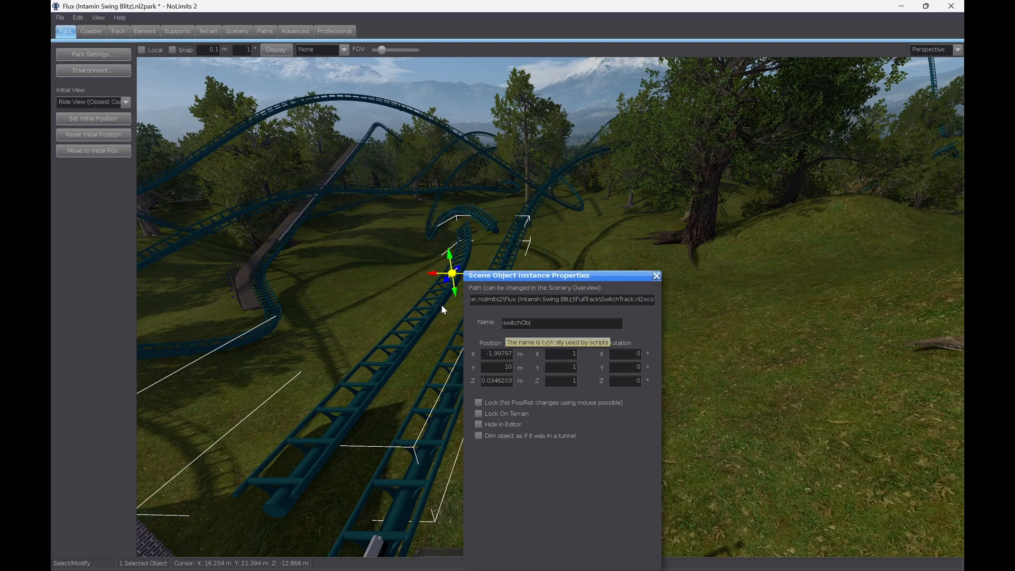
left_click(491, 380)
type("0")
key("Return")
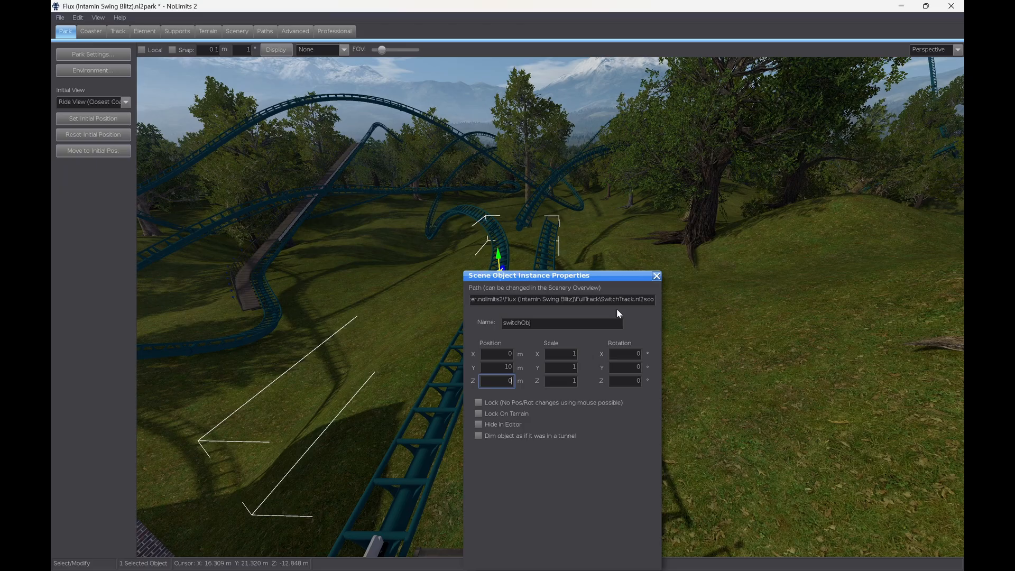
left_click(653, 277)
right_click_drag(652, 277, 547, 257)
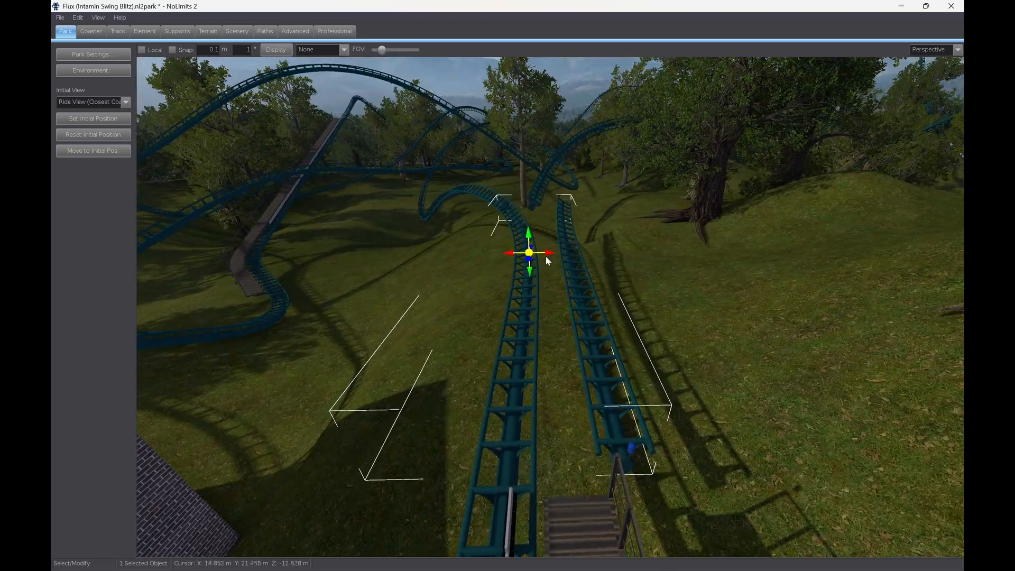
Reopen the switch object's properties to check its position values, and close them again
double_click(528, 256)
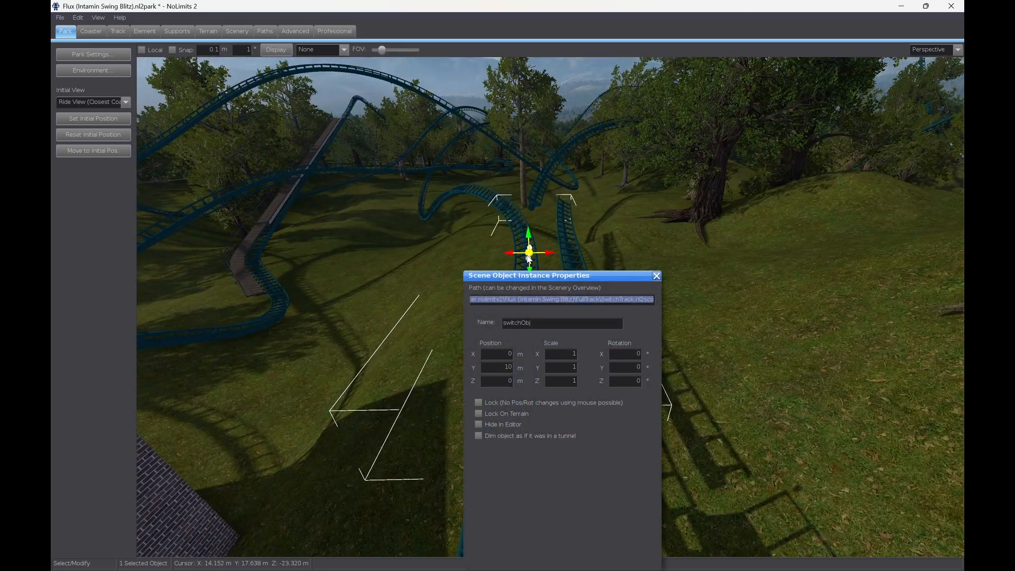
left_click(656, 276)
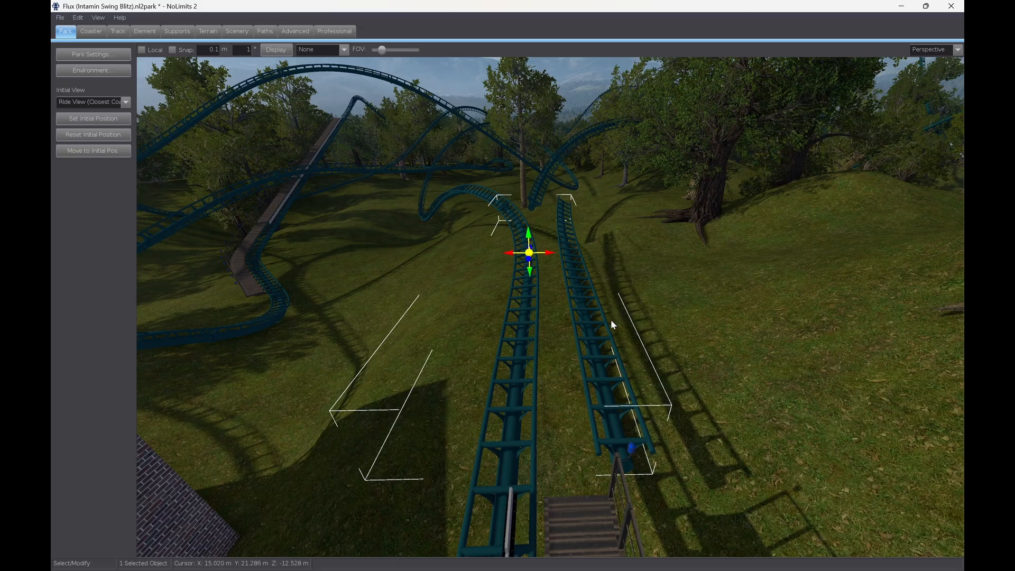
scroll(610, 320, "down", 2)
double_click(513, 265)
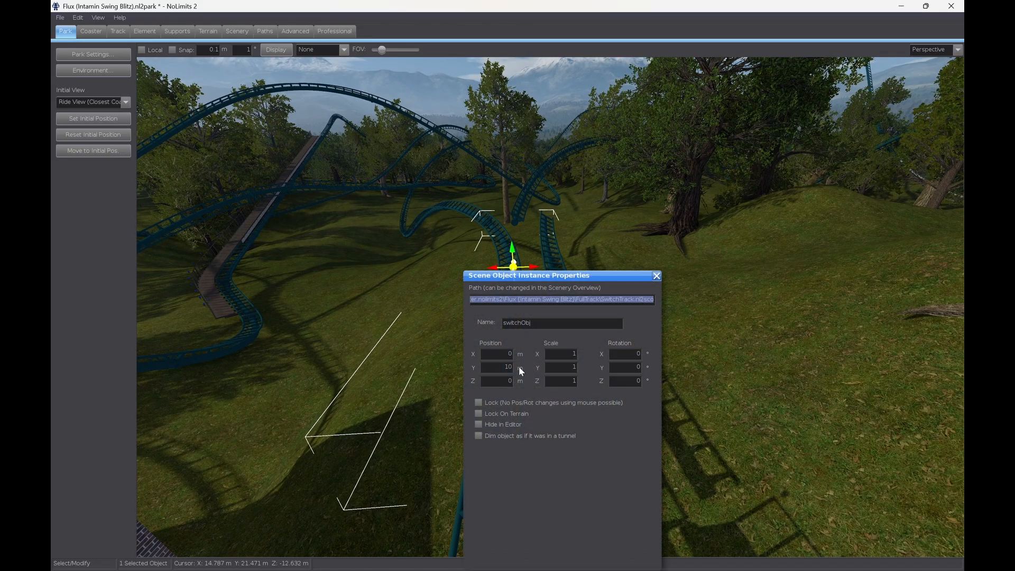
left_click(656, 277)
Switch back to Visual Studio Code and examine the switchReset lines that decrement switchPosX and switchPosZ and call setTranslation
key("alt+Tab")
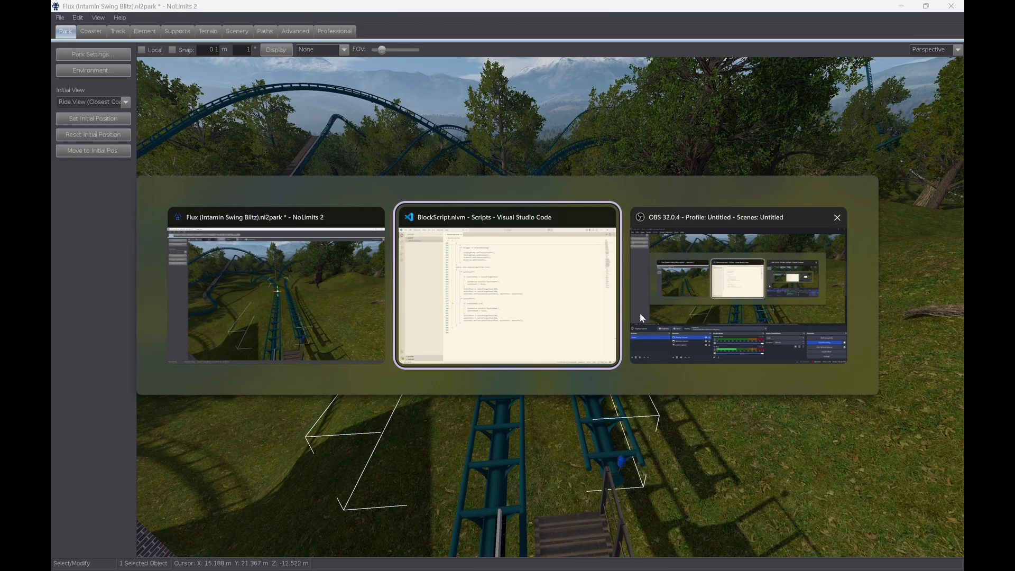
left_click(396, 318)
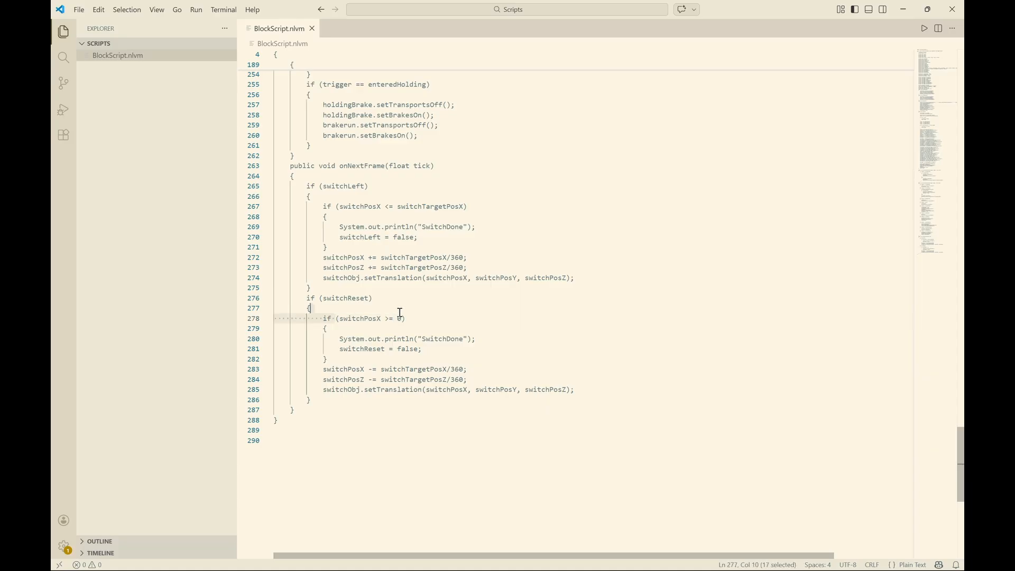
left_click(357, 339)
left_click_drag(309, 369, 463, 369)
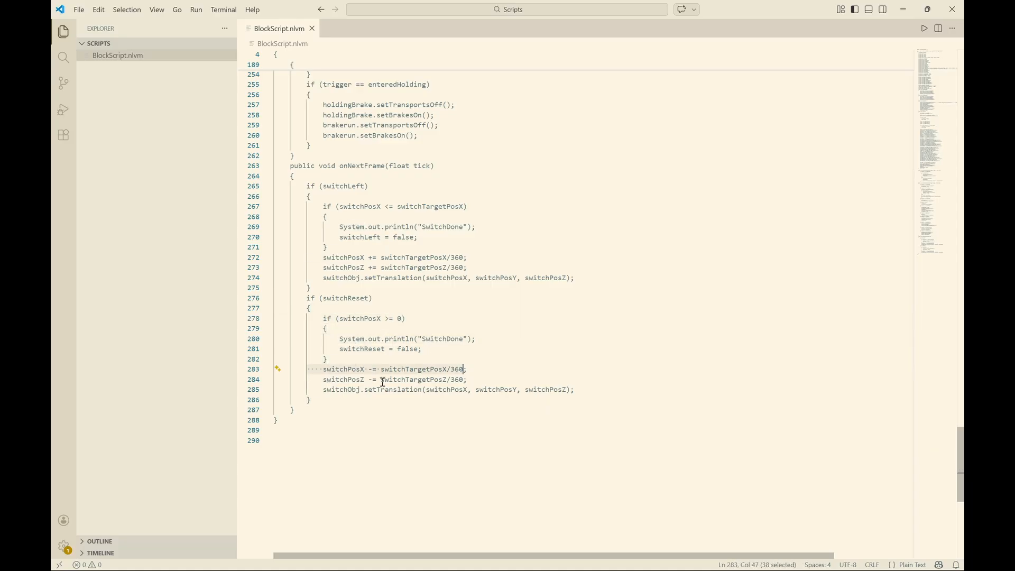
left_click_drag(321, 382, 451, 380)
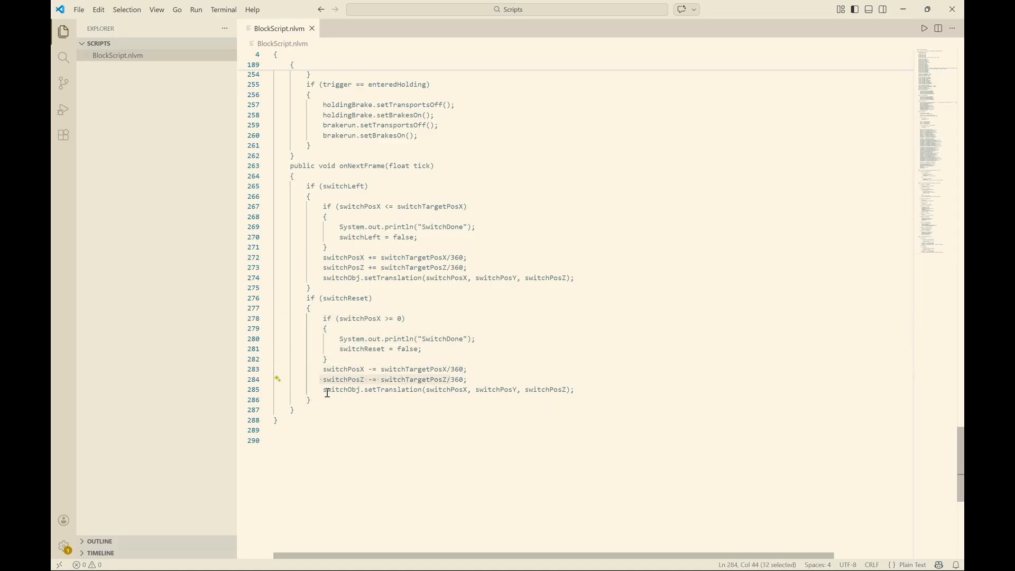
left_click_drag(324, 390, 575, 390)
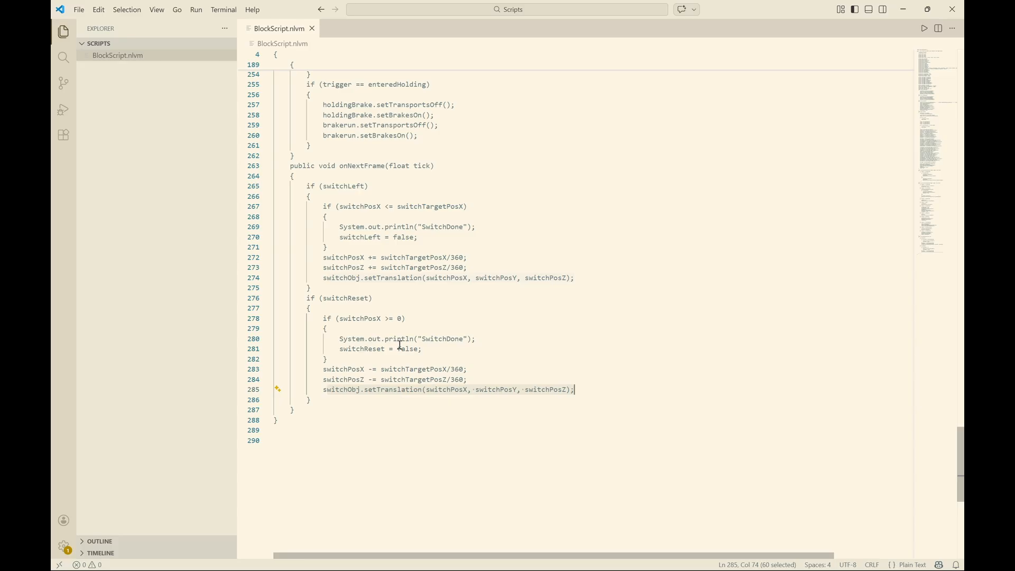
Switch to NoLimits 2 and inspect the switch track and the walkway-lined track among the trees
key("alt+Tab")
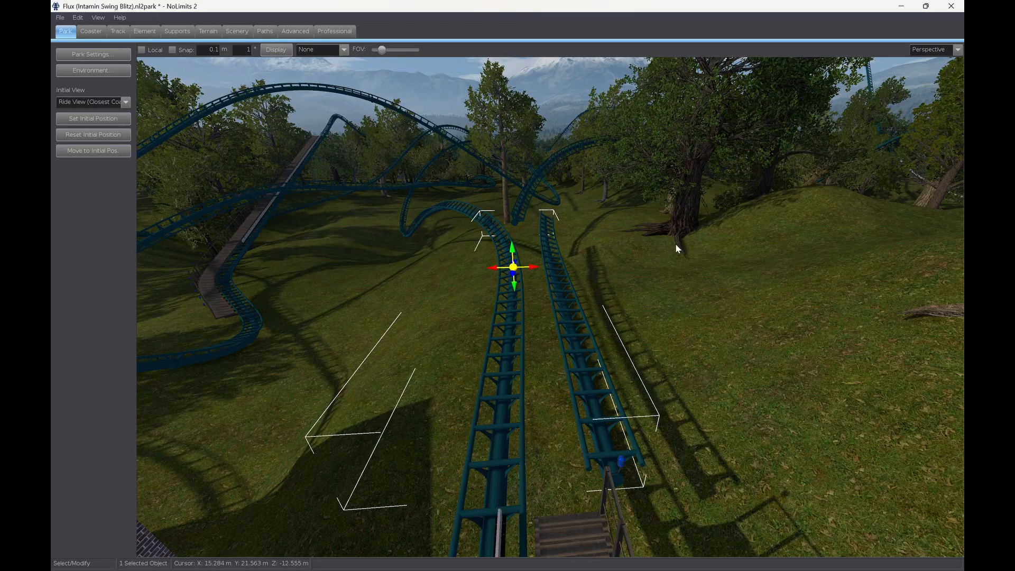
right_click_drag(675, 245, 653, 247)
left_click(648, 320)
key("w")
right_click_drag(756, 296, 678, 315)
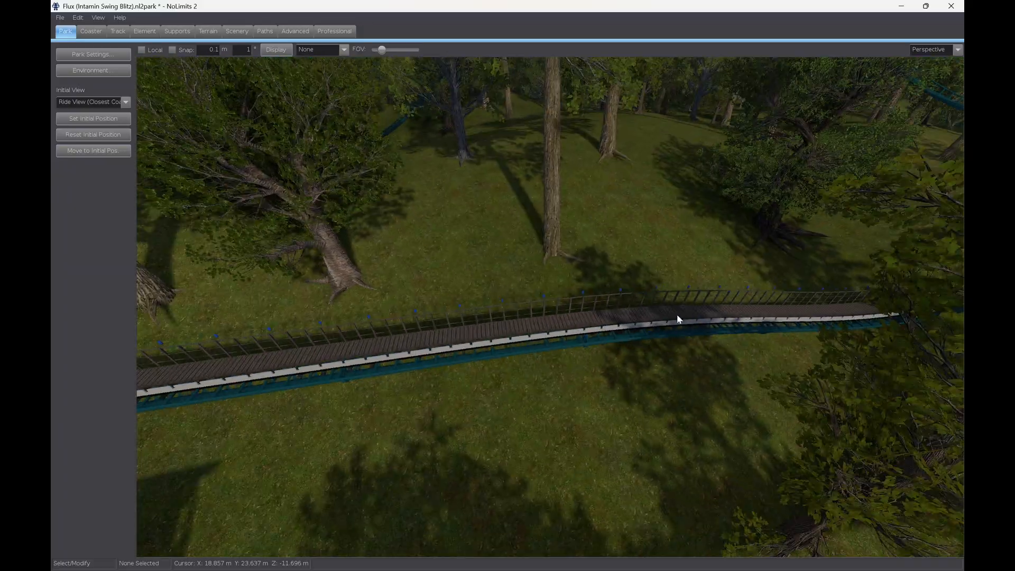
right_click_drag(564, 417, 665, 217)
right_click_drag(604, 210, 505, 396)
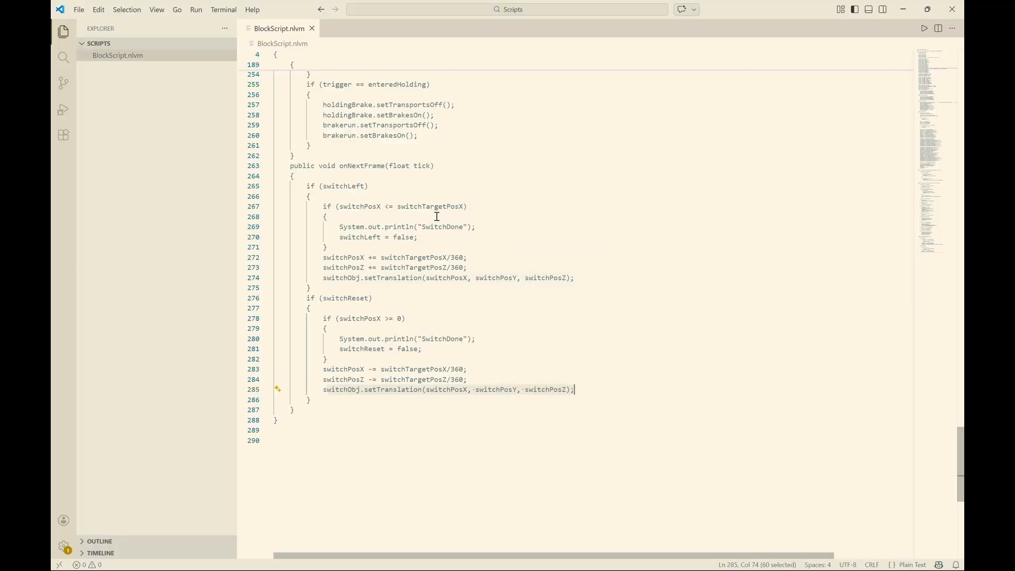
Return to the NoLimits 2 park and fly around the coaster to look over its layout
key("alt+Tab")
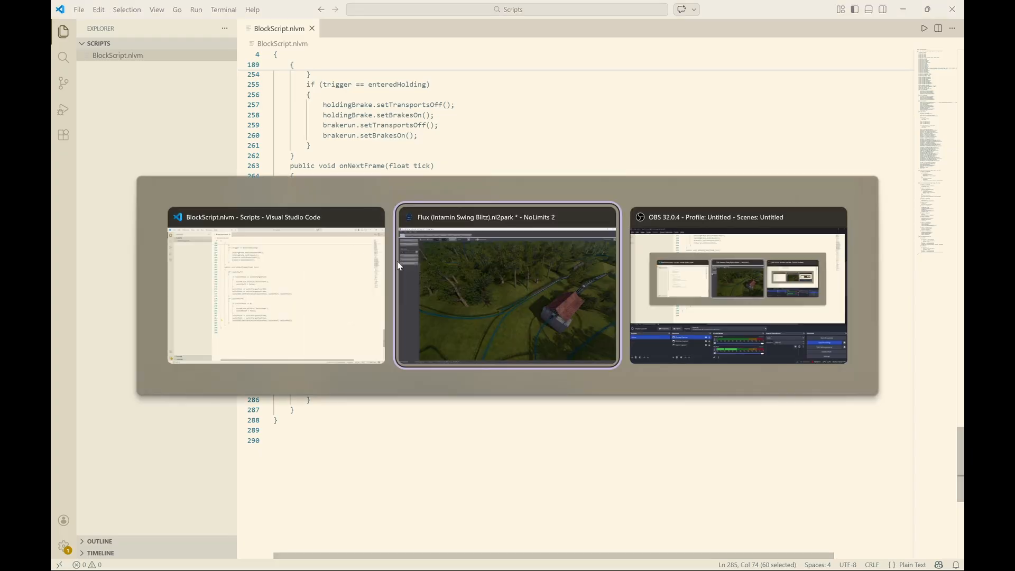
mouse_move(480, 276)
right_mouse_down()
mouse_move(482, 317)
mouse_move(465, 281)
mouse_move(507, 259)
mouse_move(483, 265)
mouse_move(513, 233)
mouse_move(487, 265)
right_mouse_up()
key("w")
key("s")
key("s")
right_click_drag(571, 243, 296, 233)
key("s")
key("w")
key("w")
left_click(426, 283)
key("s")
key("a")
key("w")
key("w")
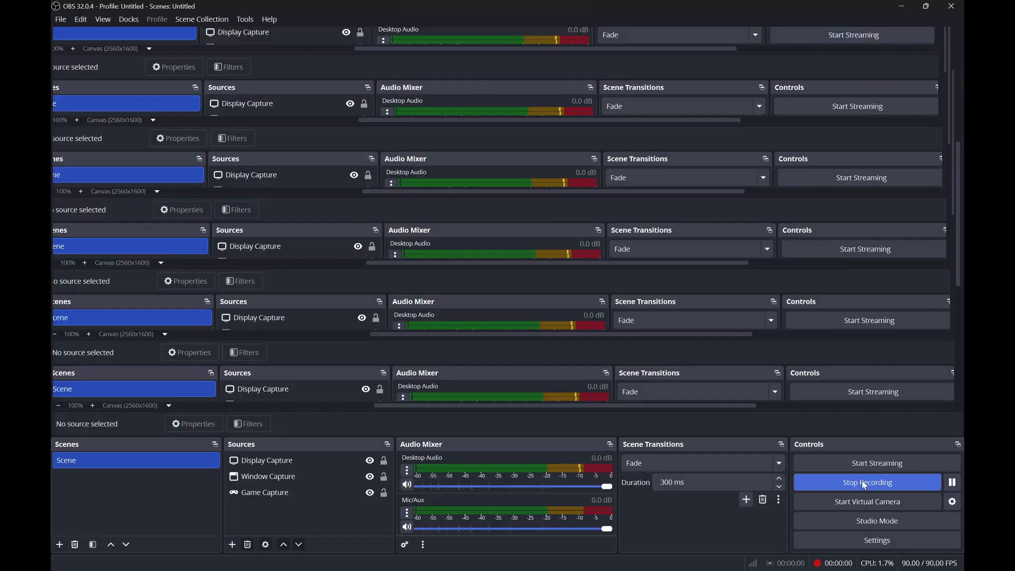
Switch to Blender, show the material settings of the FrontLayout track, and set the viewport shading to Solid
key("alt+Tab")
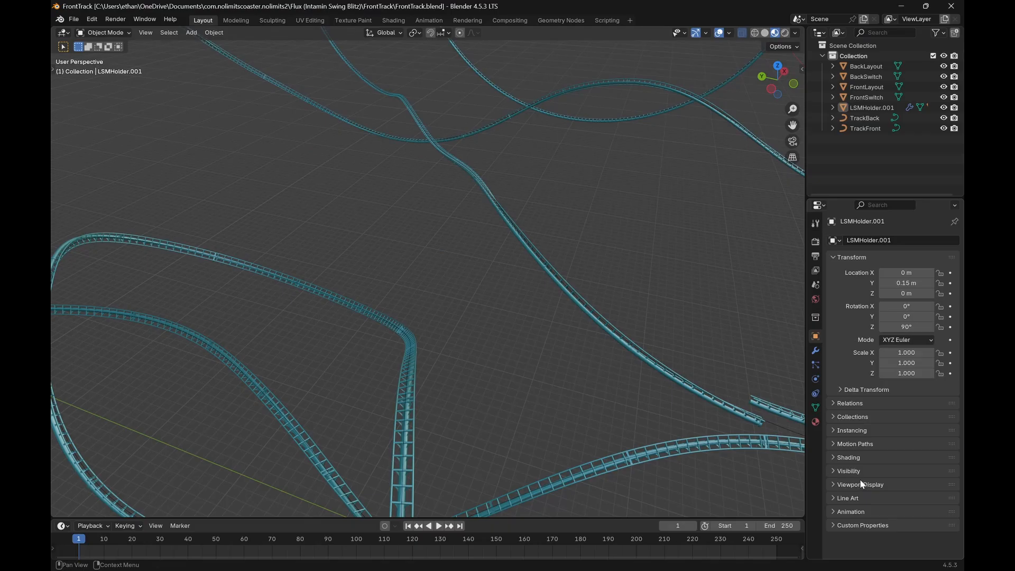
middle_click_drag(518, 353, 778, 390)
left_click(373, 306)
left_click(815, 422)
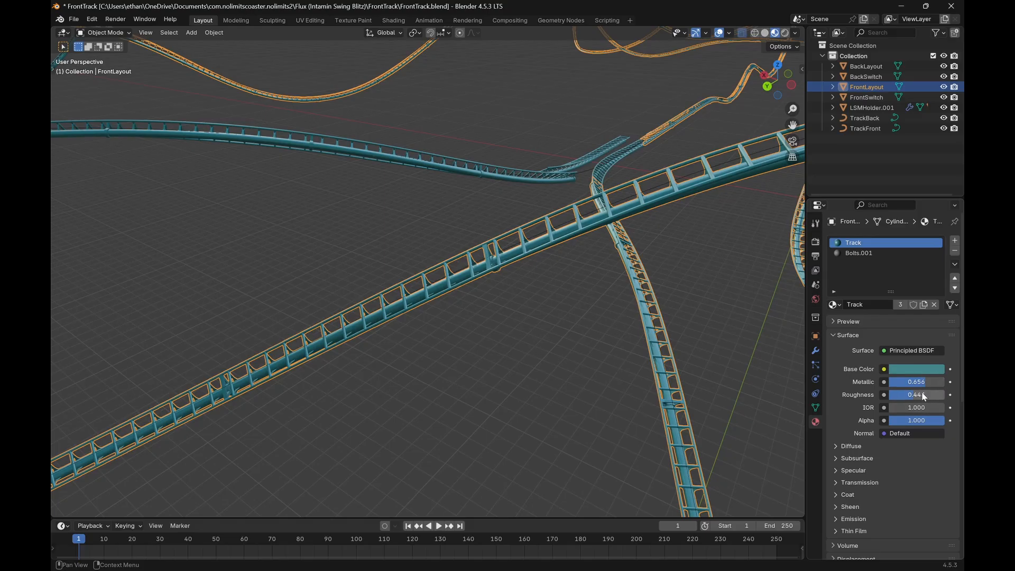
middle_click_drag(740, 339, 667, 328)
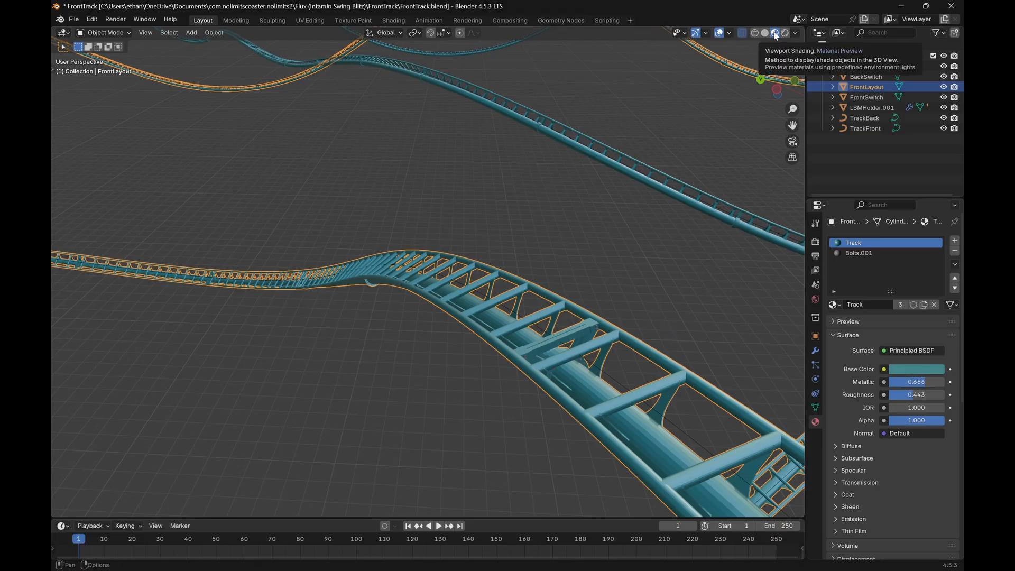
left_click(767, 35)
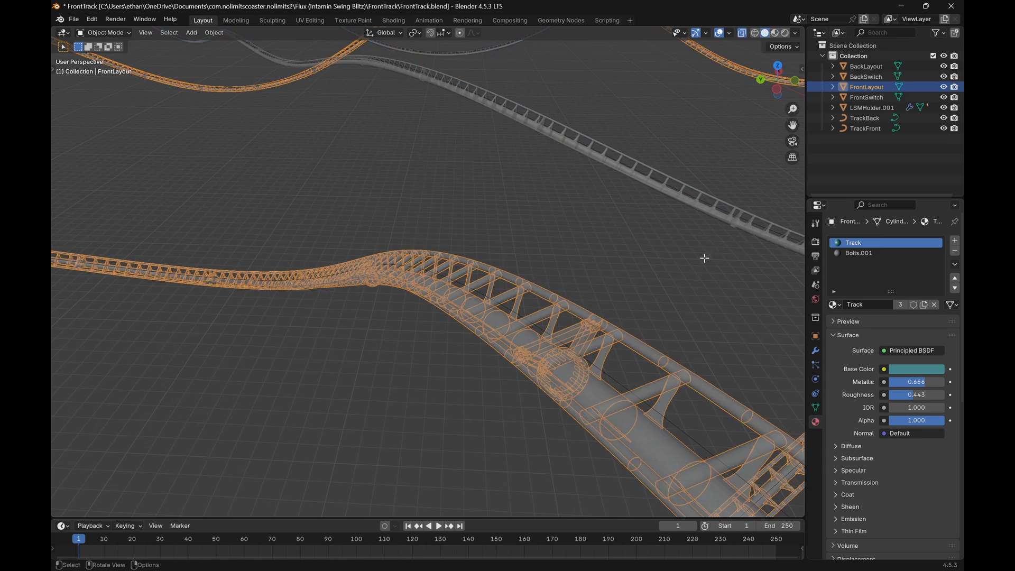
Inspect the FrontLayout track's mesh in Edit Mode, return to Object Mode, and deselect the track
key("Tab")
middle_click_drag(704, 258, 517, 279)
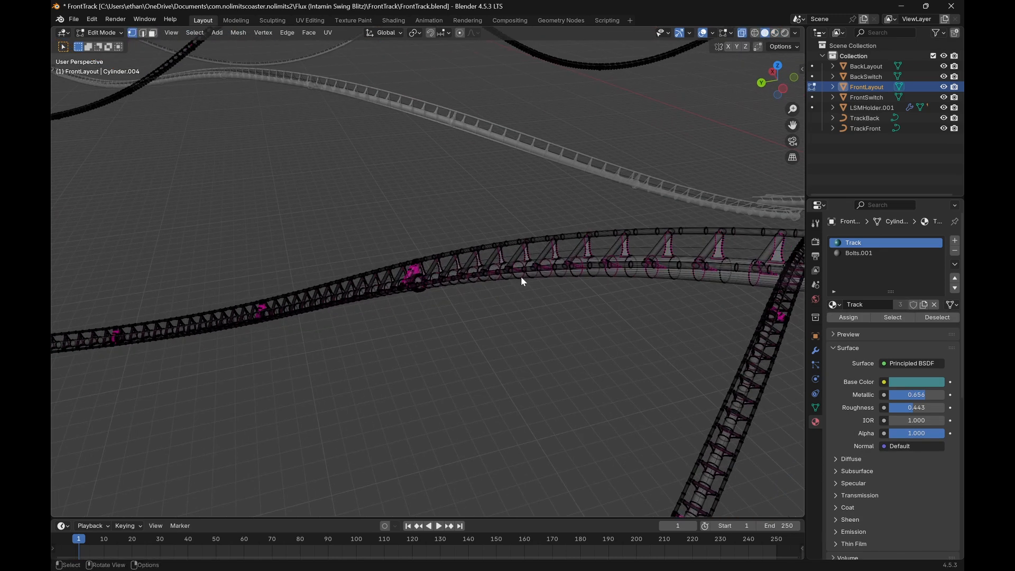
key("Tab")
left_click(619, 114)
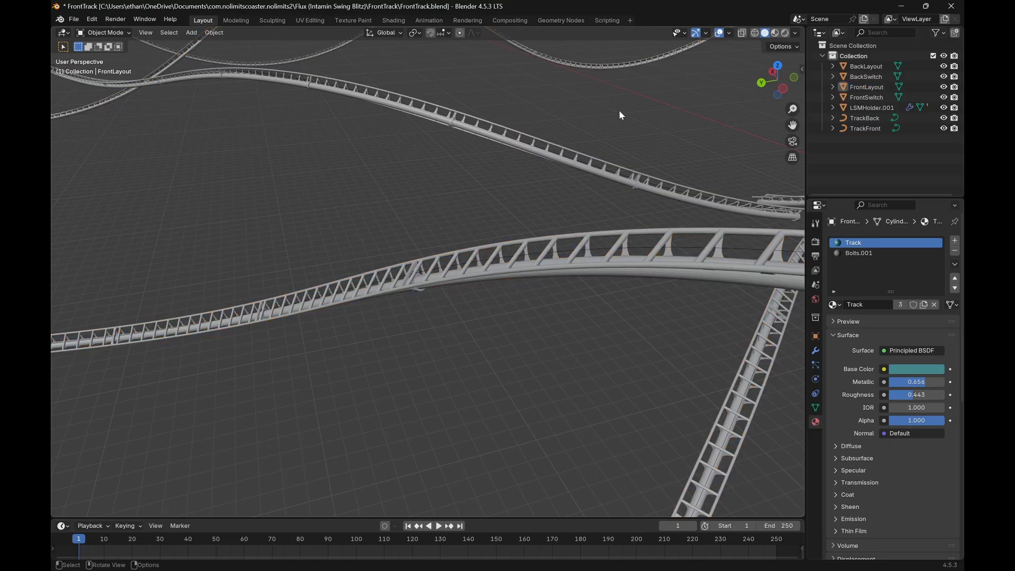
View the coaster tracks in Material Preview shading and in Rendered shading
left_click(775, 33)
mouse_move(577, 251)
middle_mouse_down()
mouse_move(623, 226)
mouse_move(522, 217)
mouse_move(682, 210)
mouse_move(219, 202)
mouse_move(294, 180)
mouse_move(576, 201)
middle_mouse_up()
left_click(786, 33)
scroll(710, 200, "down", 6)
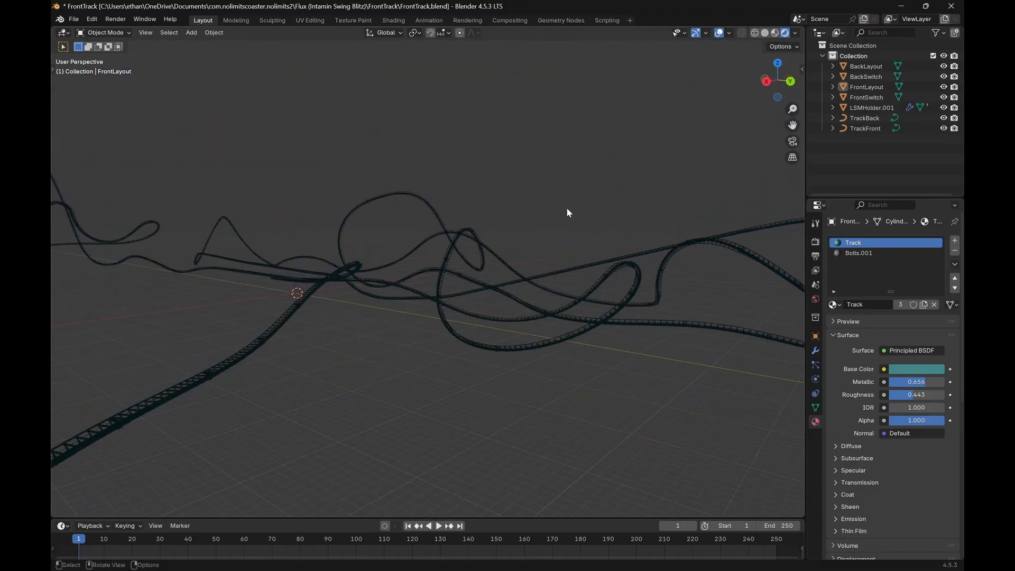
scroll(537, 230, "up", 3)
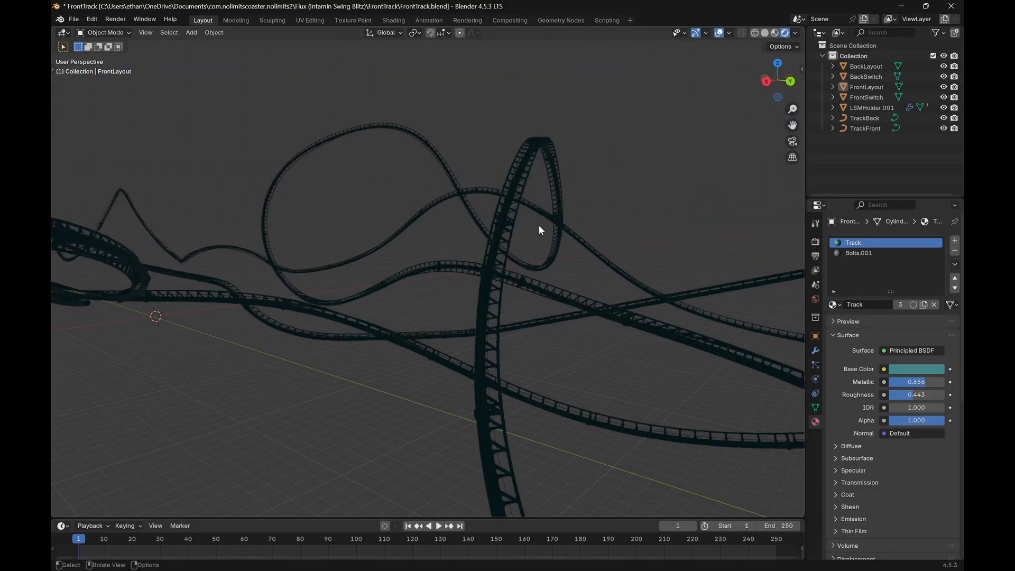
Set the viewport shading to Material Preview and change the Track material's base color to a dusty pink
left_click(775, 33)
mouse_move(684, 150)
middle_mouse_down()
mouse_move(351, 204)
mouse_move(562, 210)
middle_mouse_up()
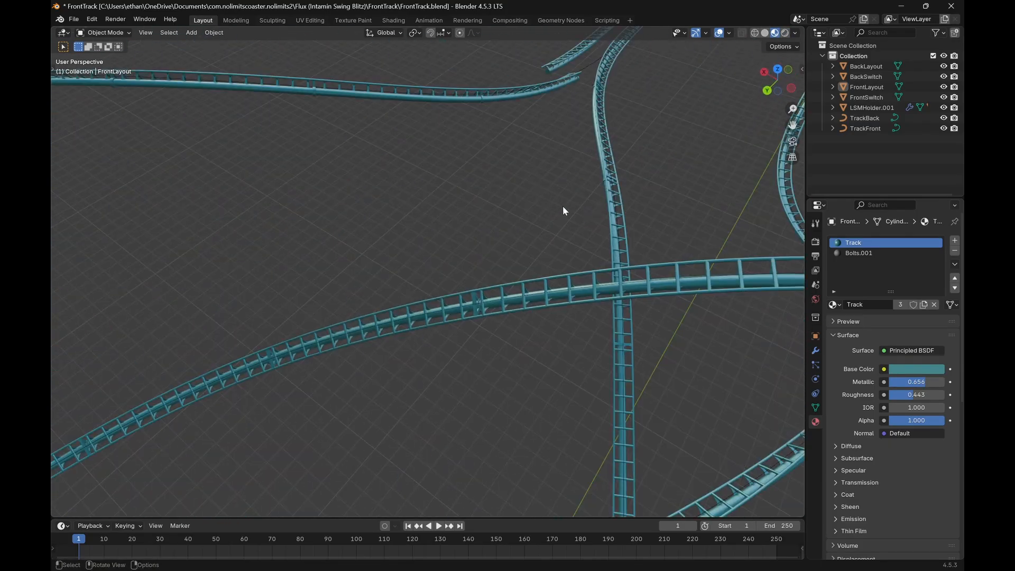
left_click(922, 370)
mouse_move(894, 226)
left_mouse_down()
mouse_move(908, 264)
mouse_move(861, 227)
mouse_move(875, 210)
mouse_move(877, 246)
mouse_move(890, 247)
left_mouse_up()
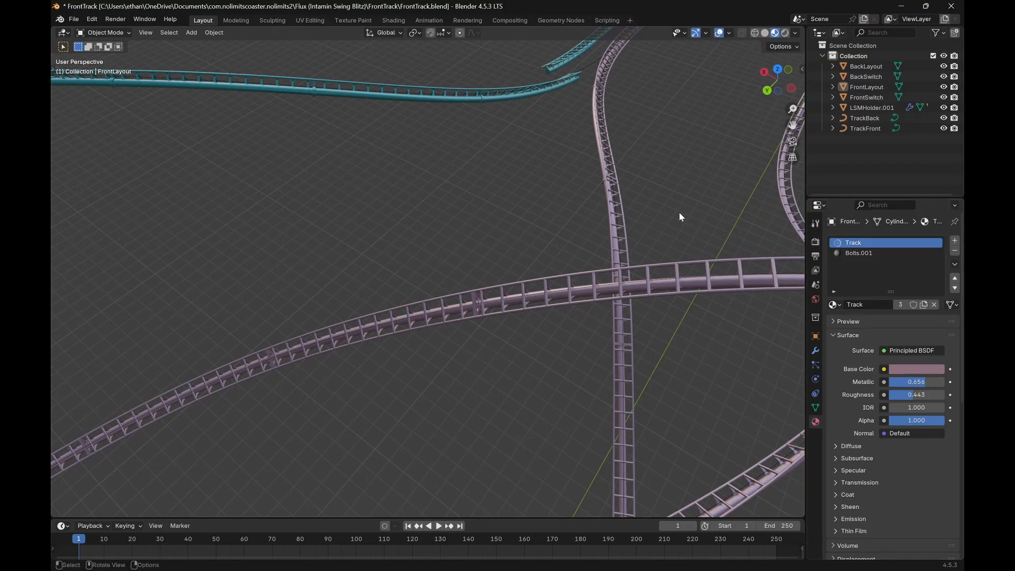
Switch to NoLimits 2 and load the Flux (Intamin Swing Blitz) park for play from its project folder
key("alt+Tab")
left_click(550, 331, "alt")
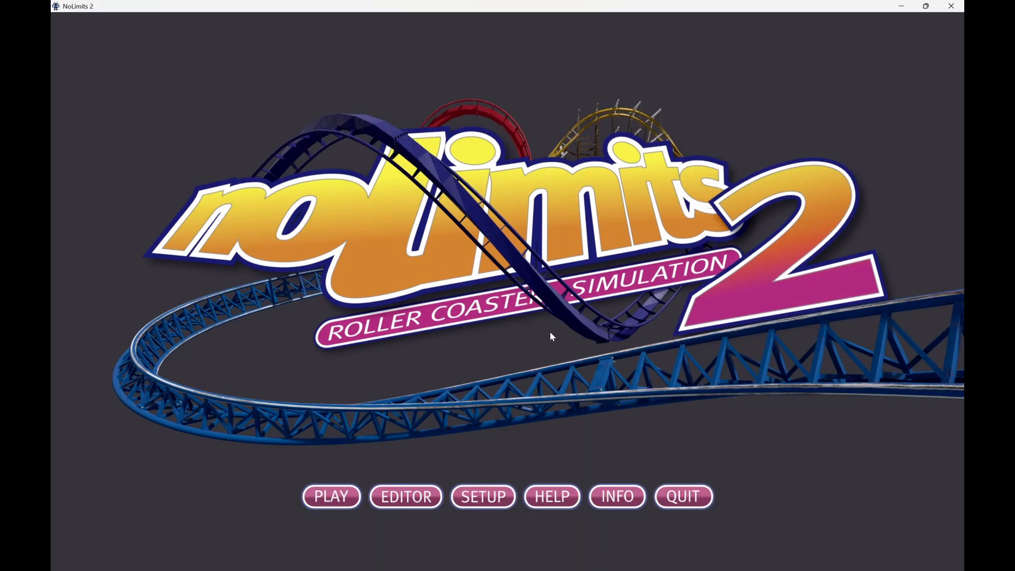
left_click(346, 507)
double_click(497, 244)
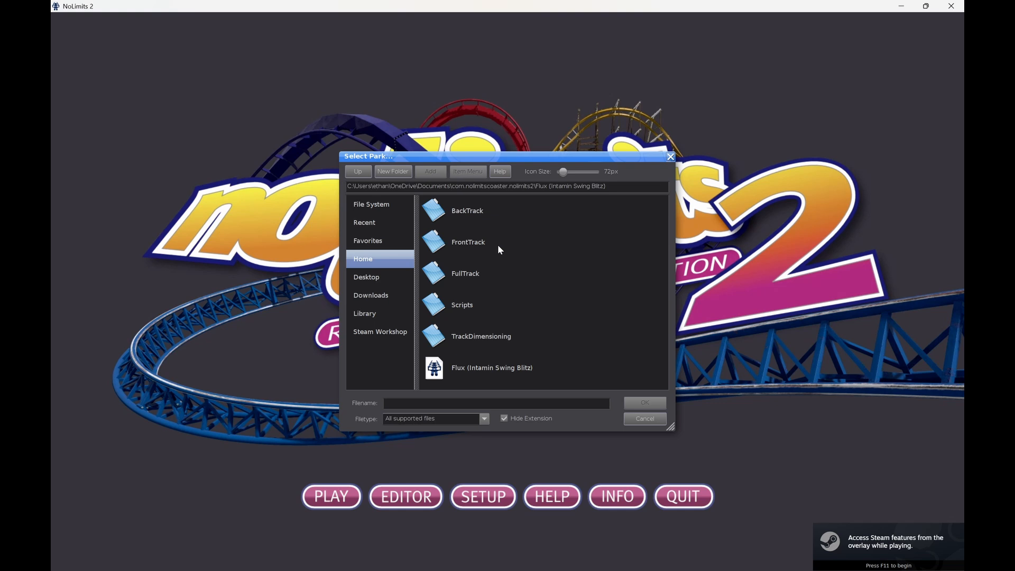
double_click(449, 364)
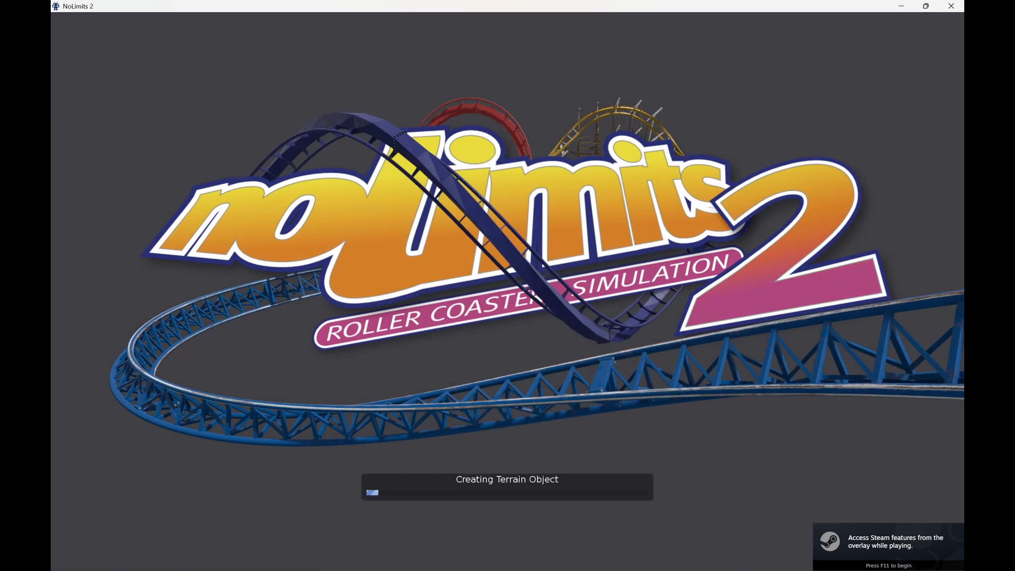